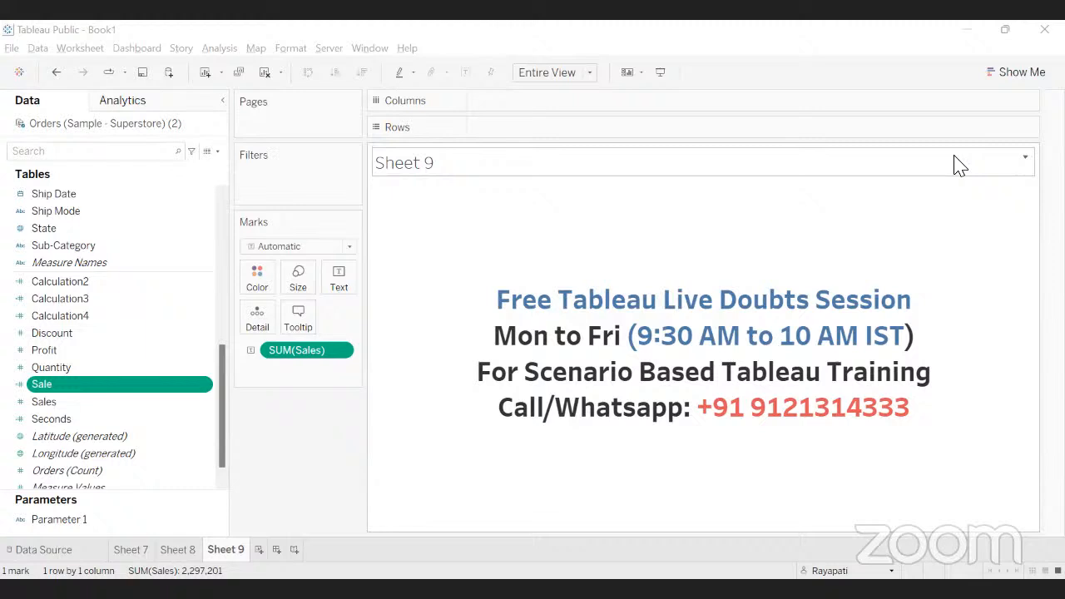
Switch to the Google Meet call in Chrome, stop the current presentation and present the entire screen again.
mouse_move(918, 338)
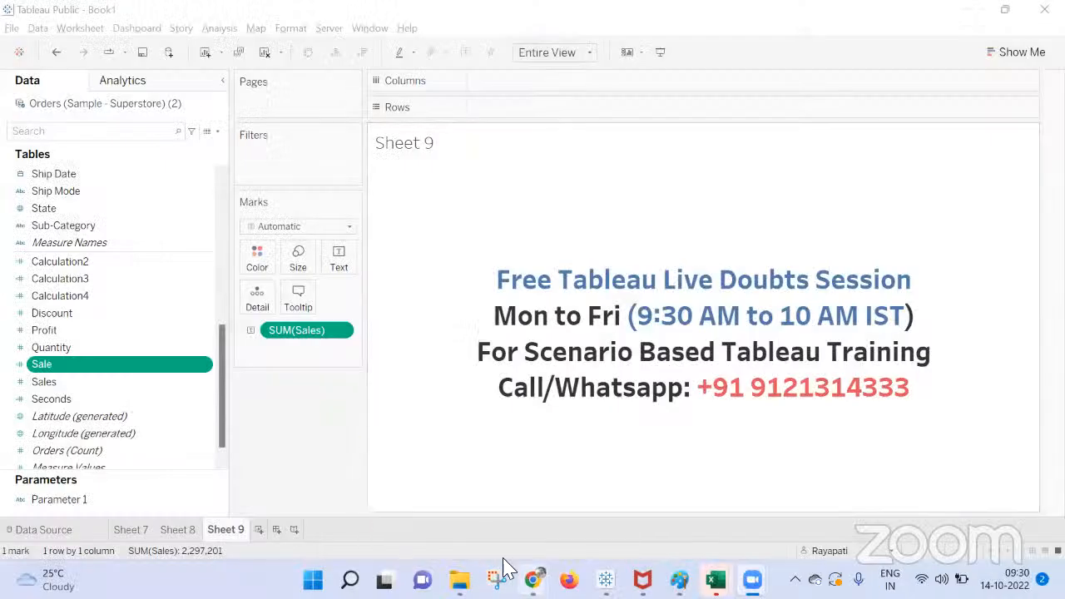
mouse_move(532, 579)
click(464, 497)
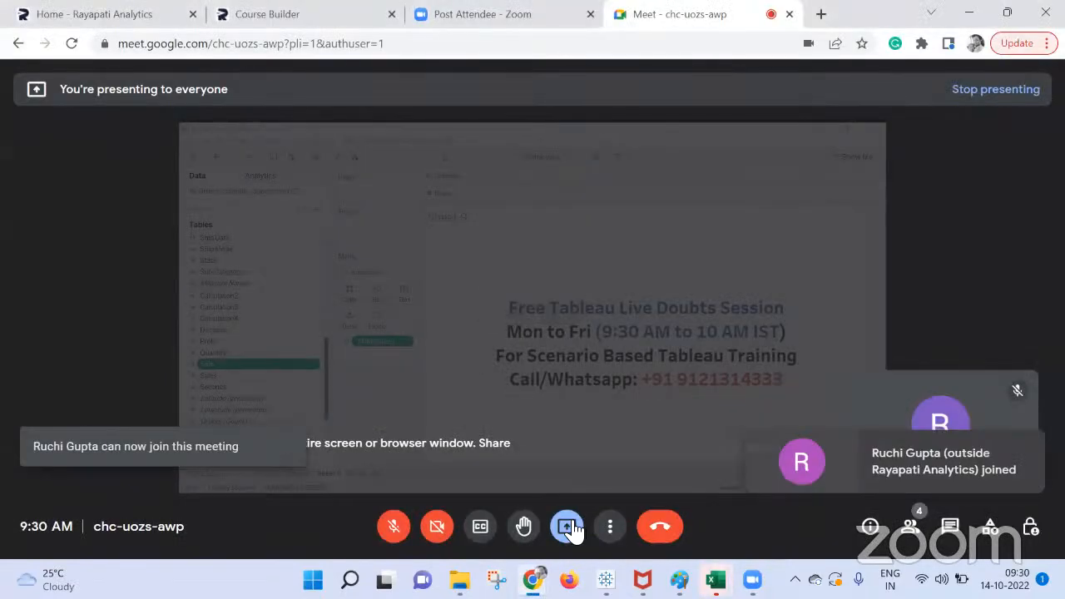
click(567, 526)
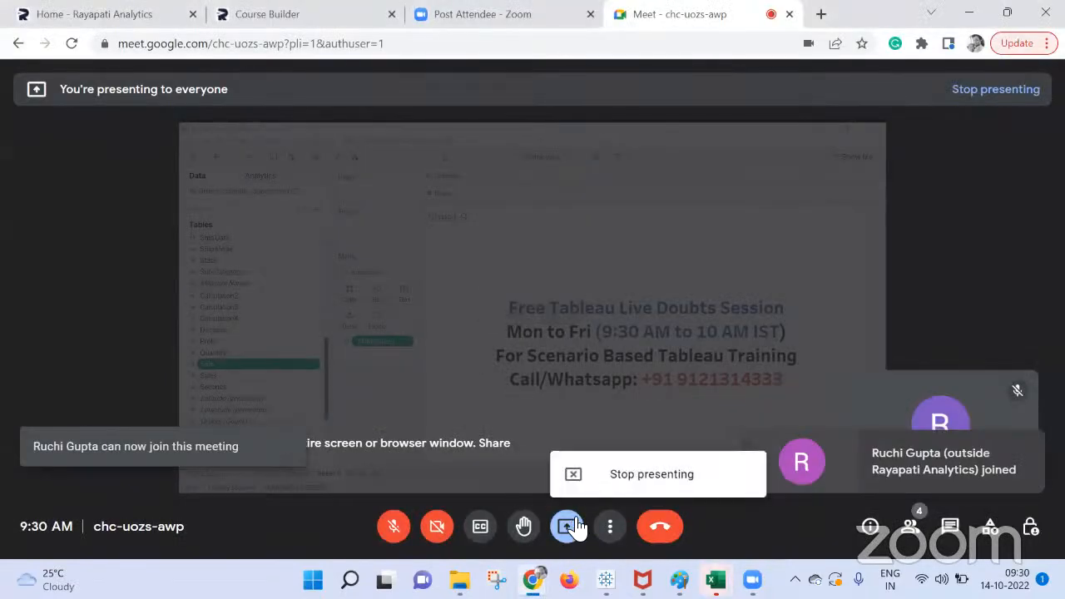
click(613, 476)
click(567, 526)
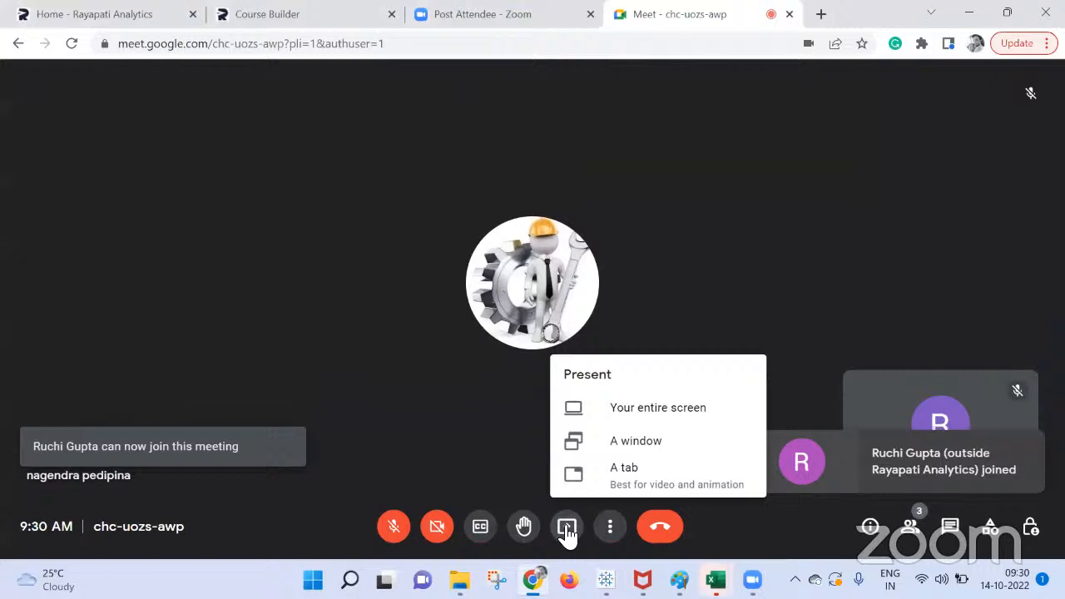
click(632, 418)
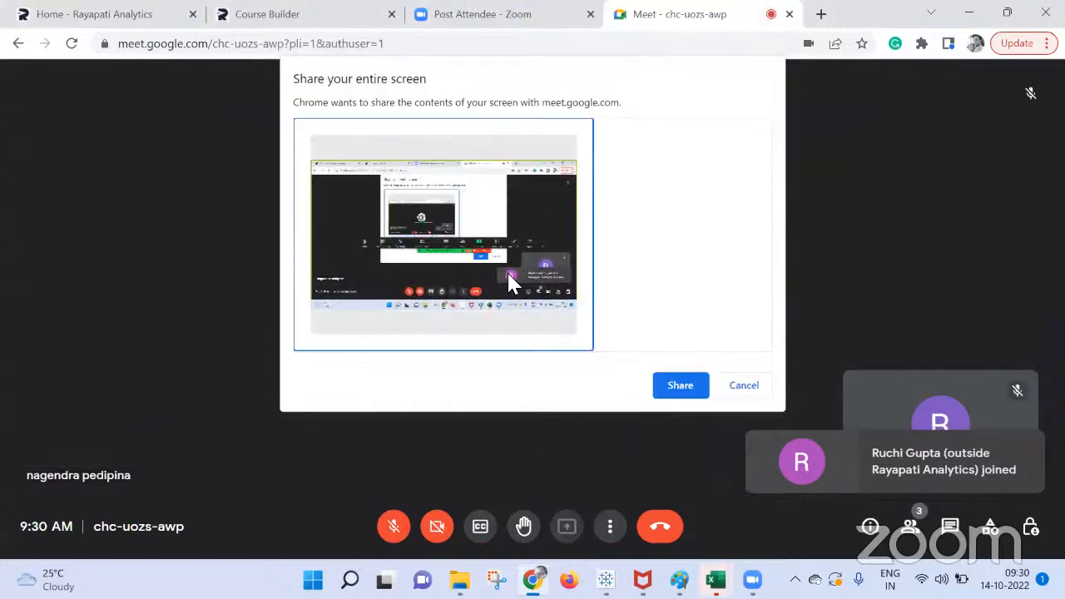
click(675, 387)
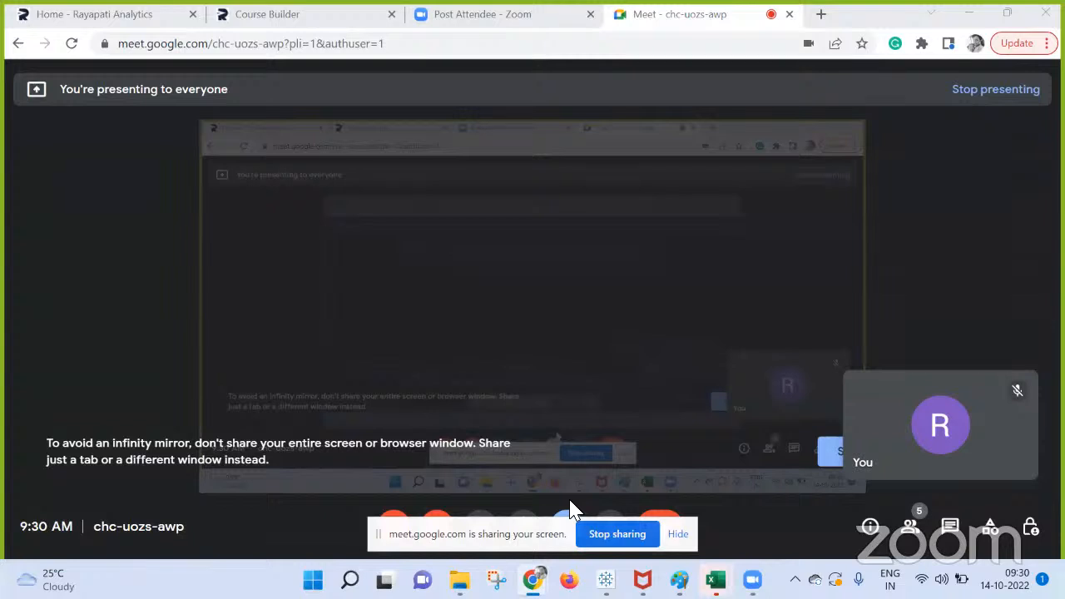
Hide the screen-sharing notice and unmute the microphone in the Meet call.
click(676, 535)
click(396, 528)
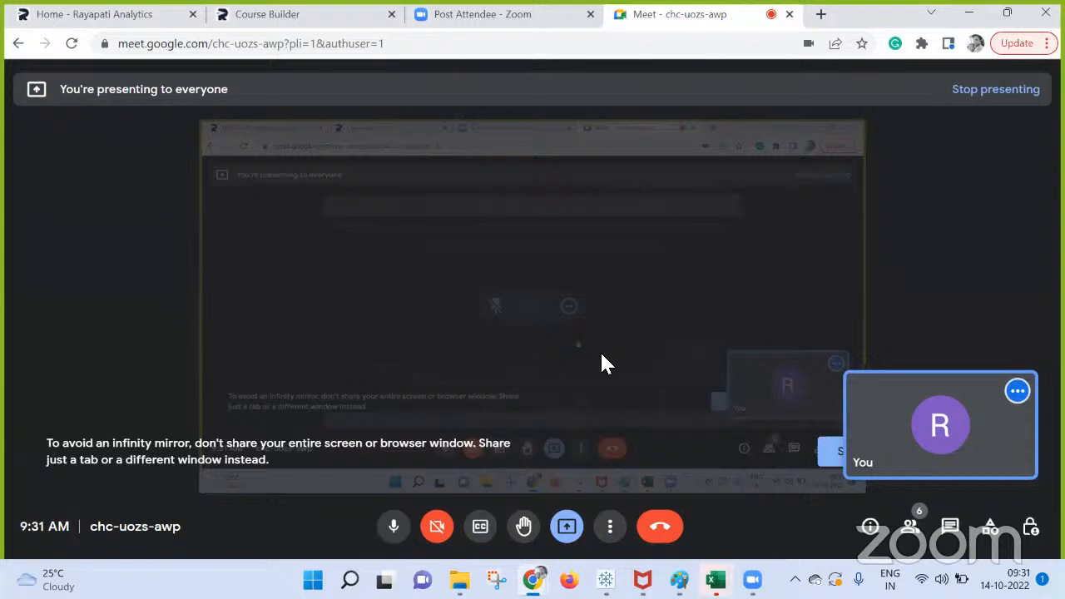
key(ctrl+f)
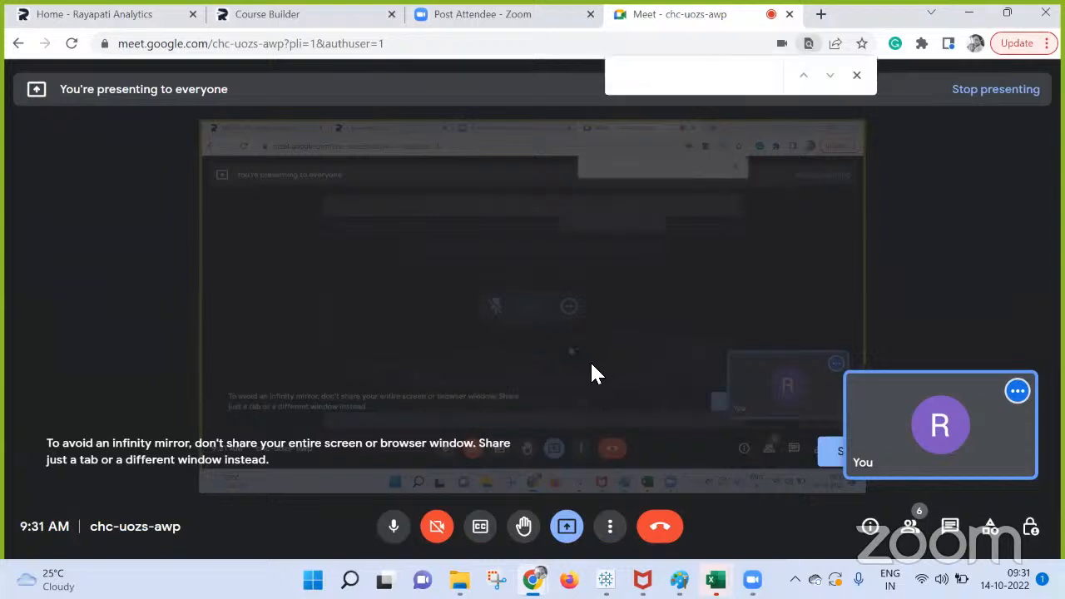
click(857, 76)
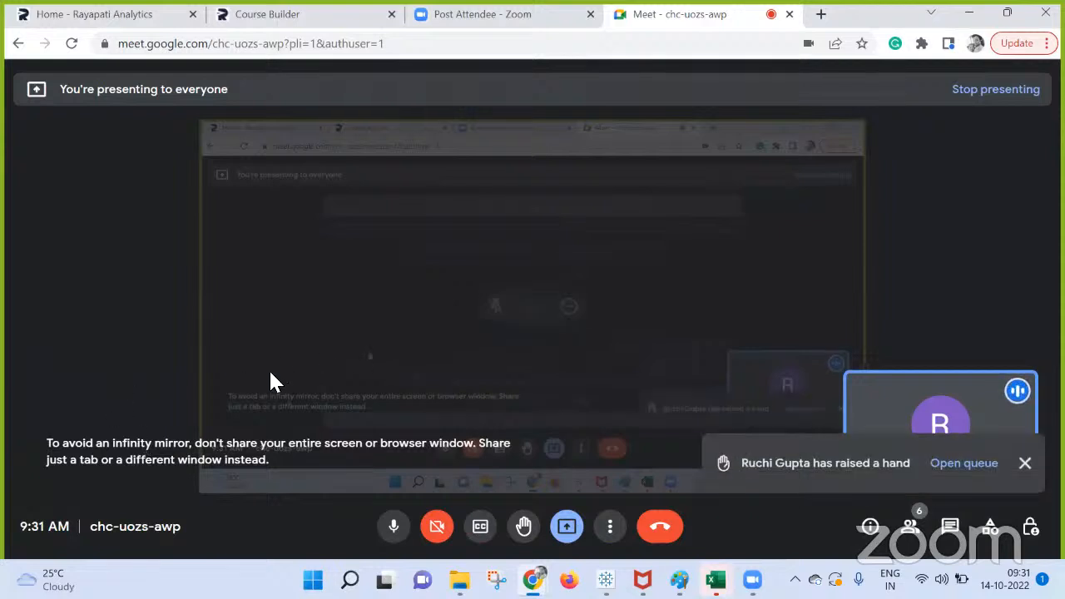
key(ctrl+f)
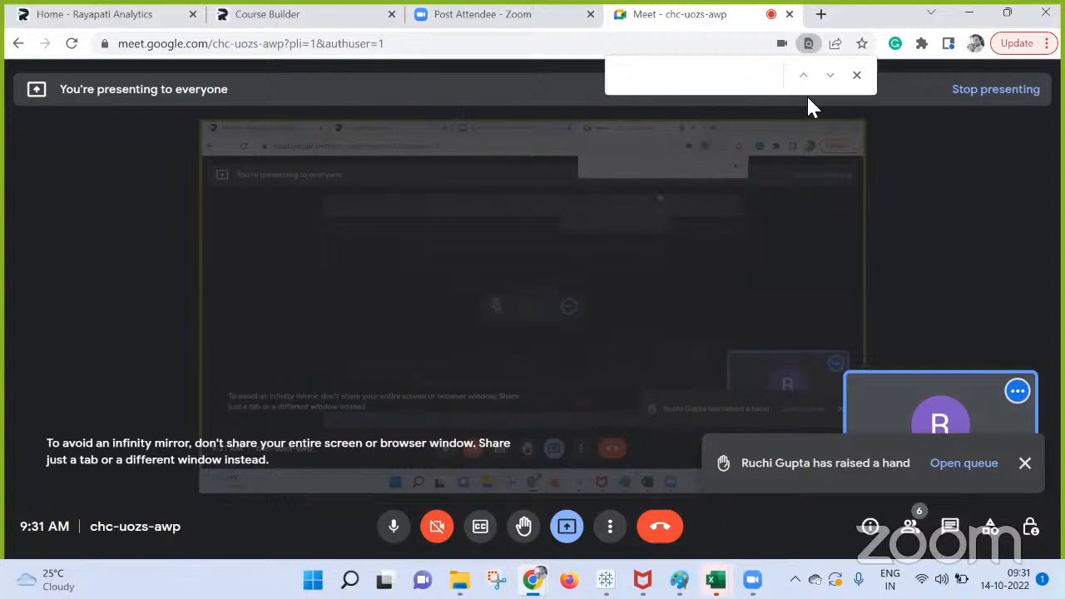
click(857, 76)
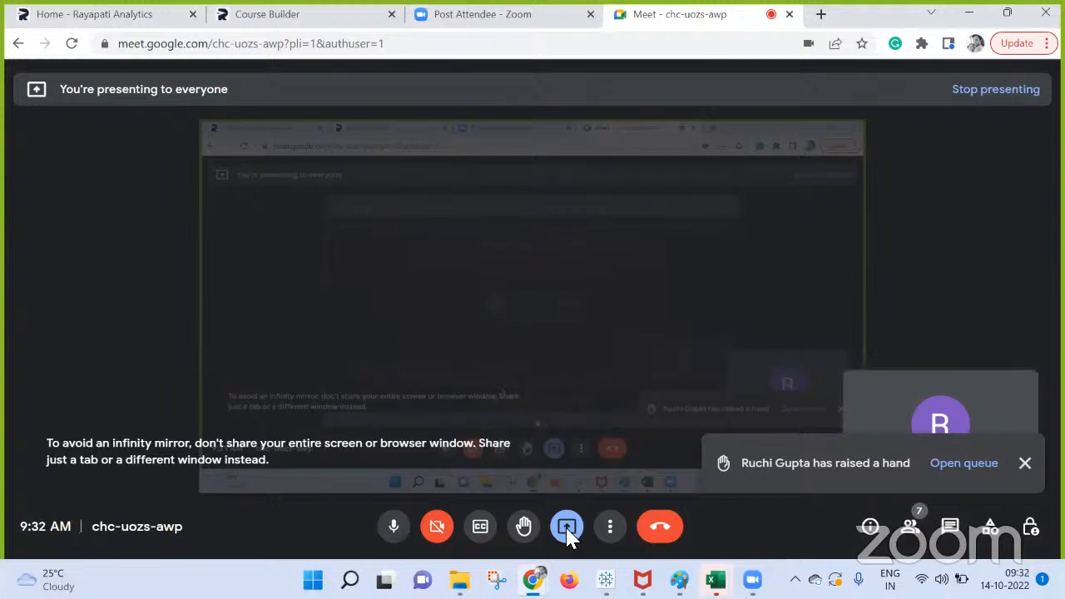
Switch to the Book1 workbook in Tableau Public and add a new blank worksheet after Sheet 9.
mouse_move(606, 580)
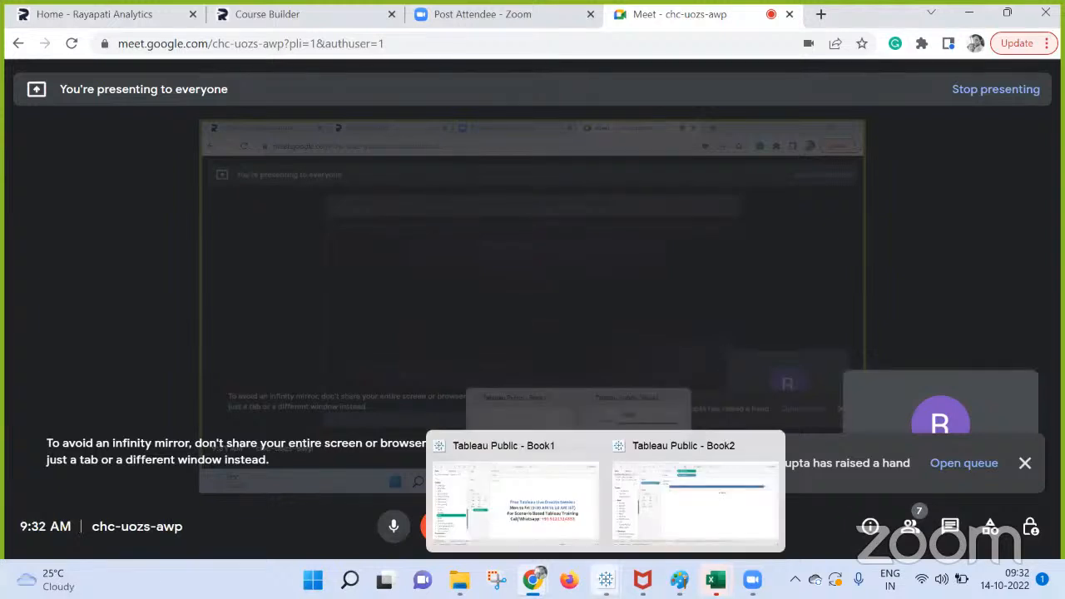
click(566, 526)
click(263, 531)
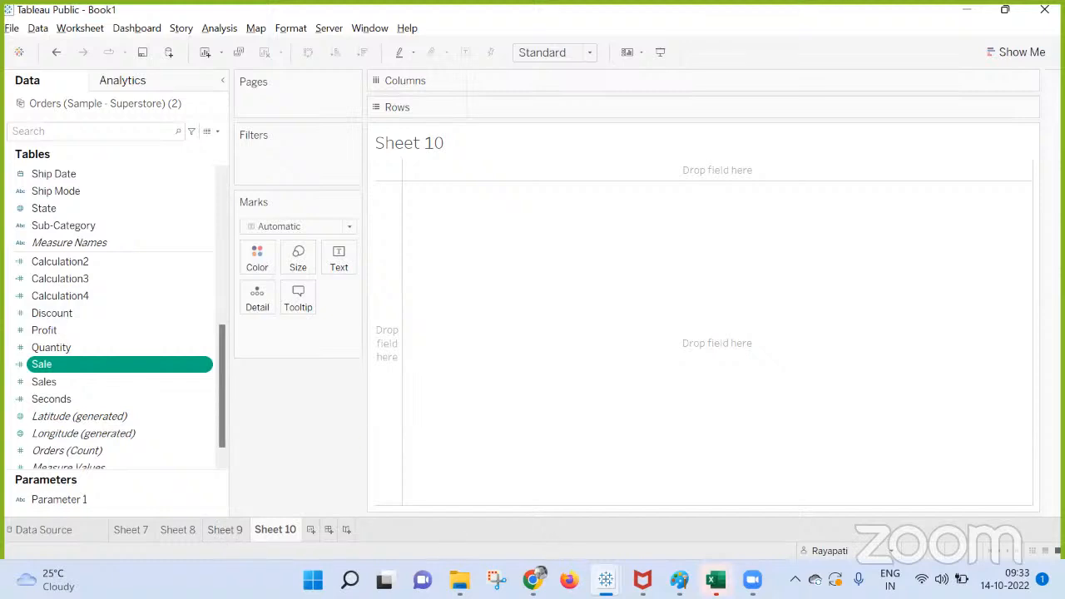
Check the Google Meet call and the Tableau Book2 workbook, and return to Book1.
mouse_move(533, 580)
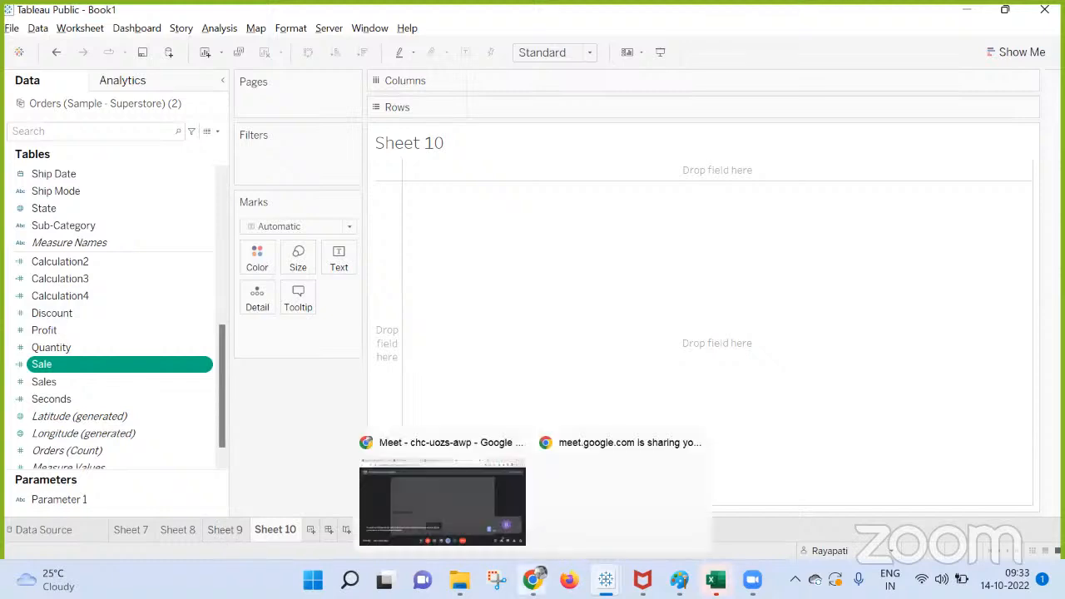
click(442, 500)
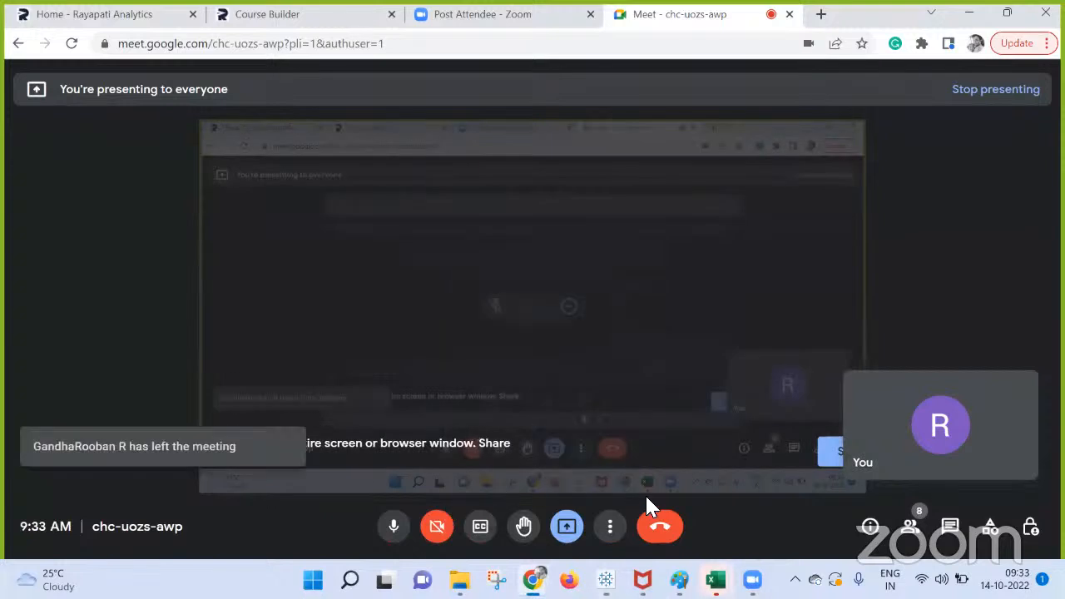
mouse_move(606, 580)
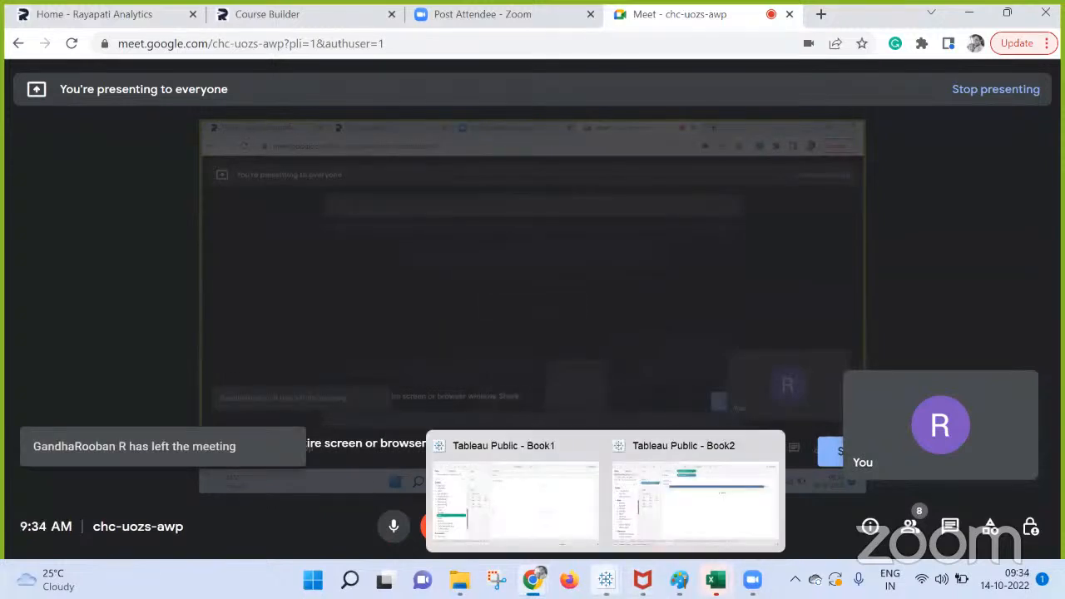
click(673, 517)
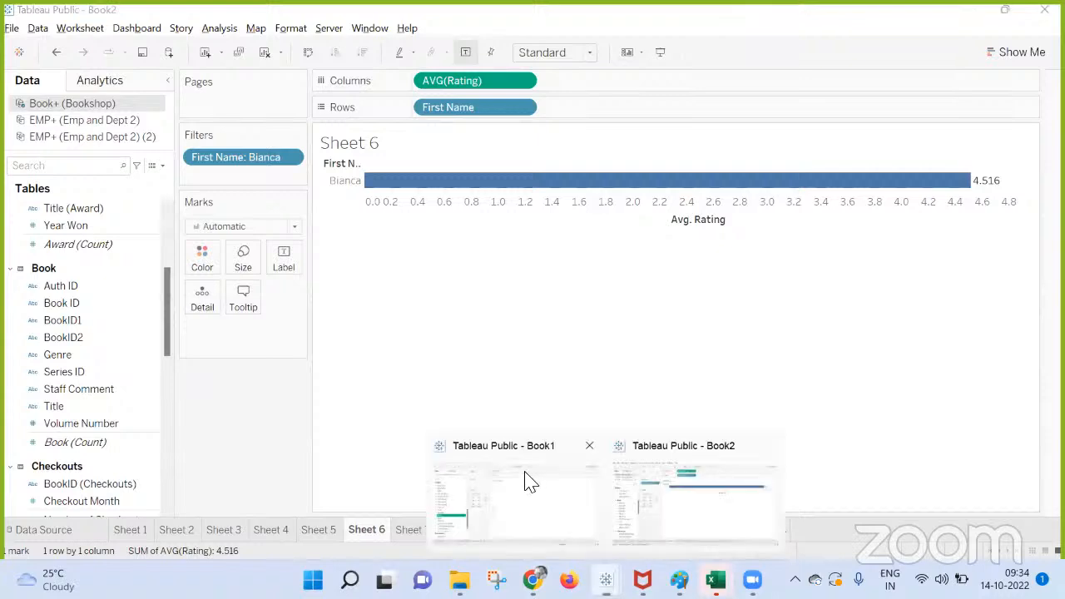
click(530, 482)
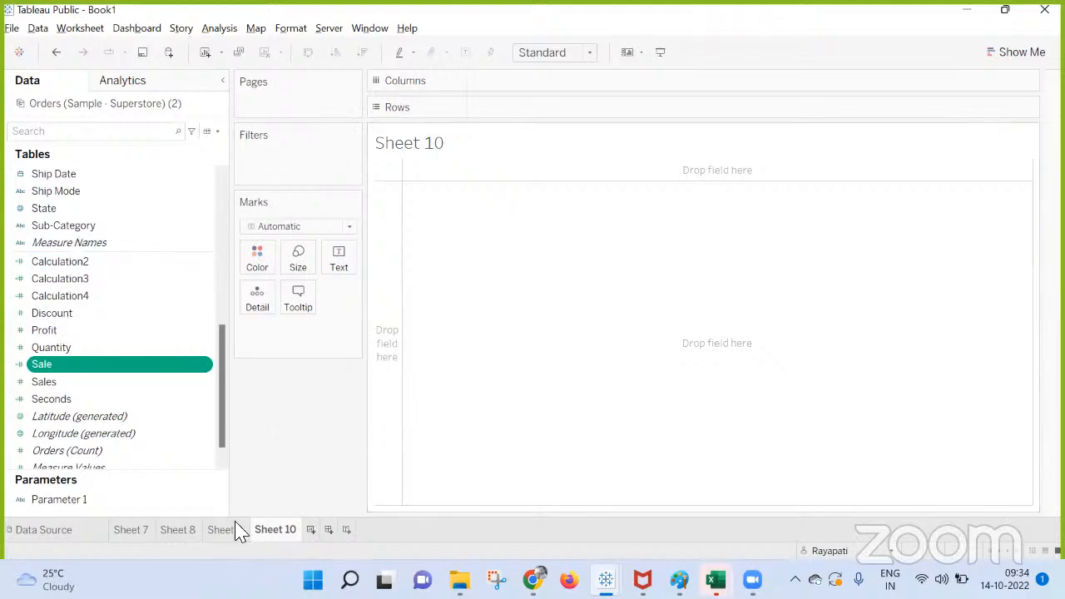
Create a new dashboard and place Sheet 8 on it.
click(328, 530)
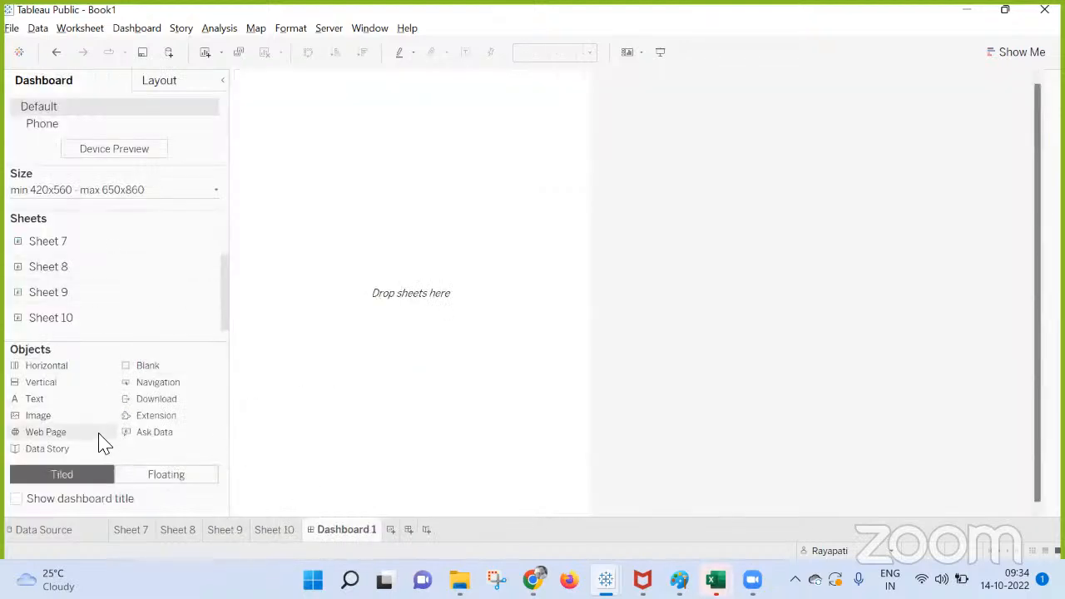
drag(52, 266, 336, 261)
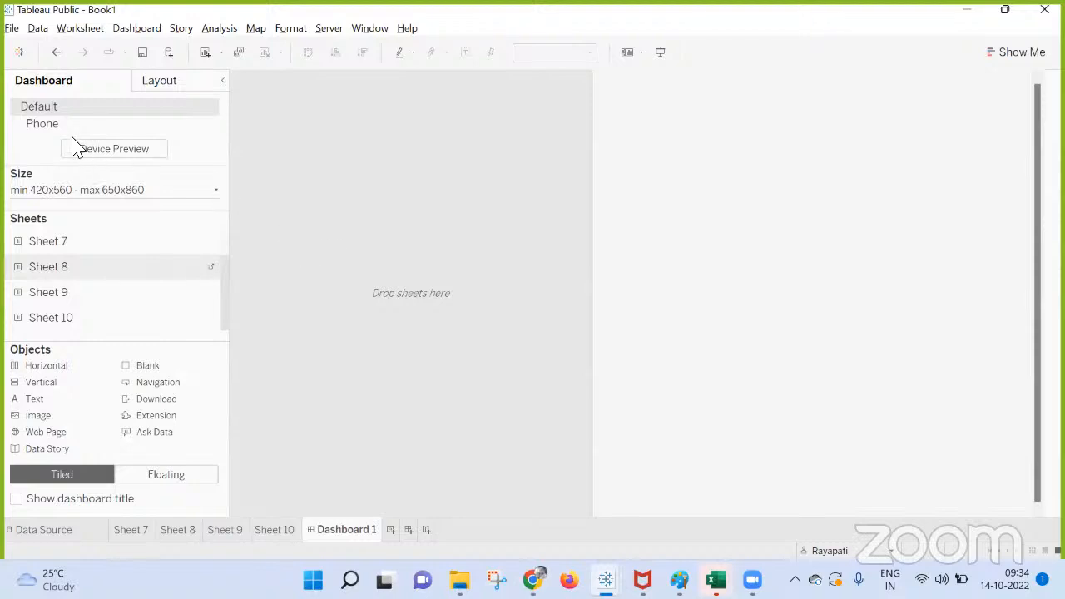
Change the dashboard's size mode from Range to Fixed size and show the list of preset sizes.
click(96, 191)
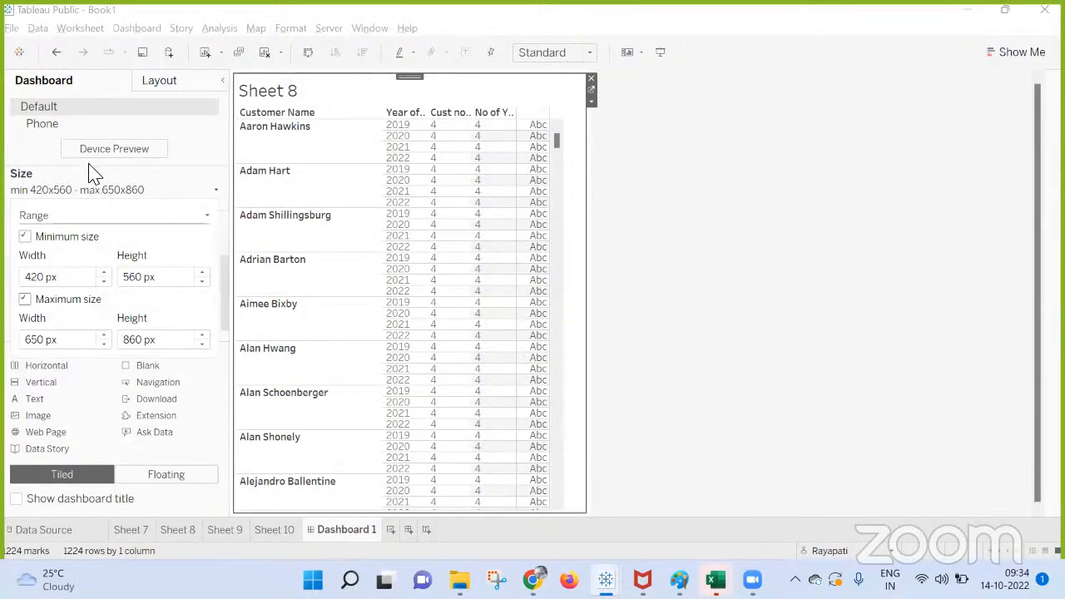
click(89, 161)
click(90, 194)
click(81, 219)
click(81, 232)
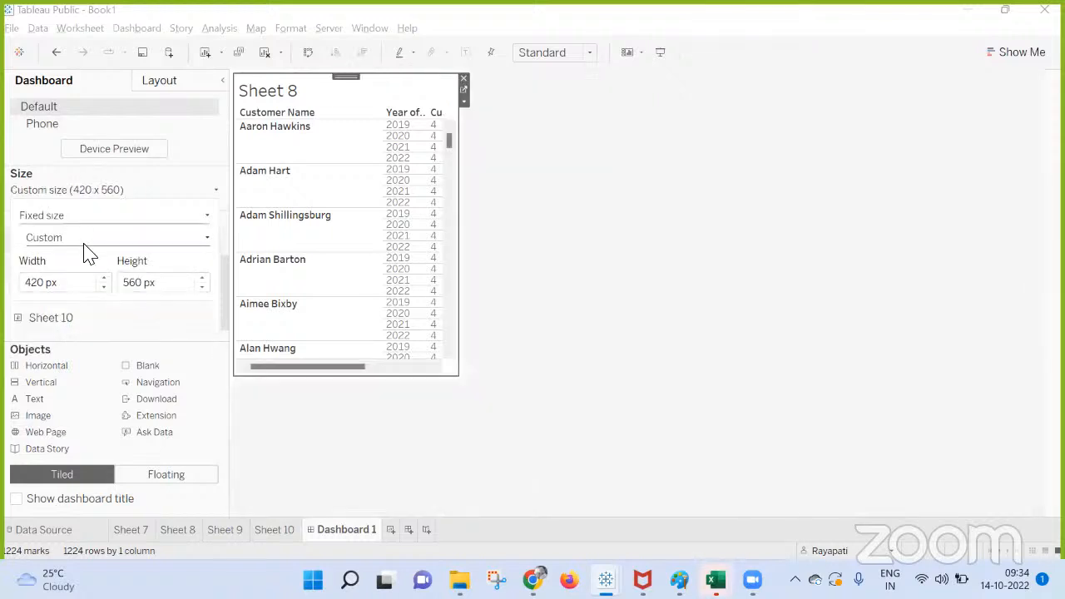
click(83, 239)
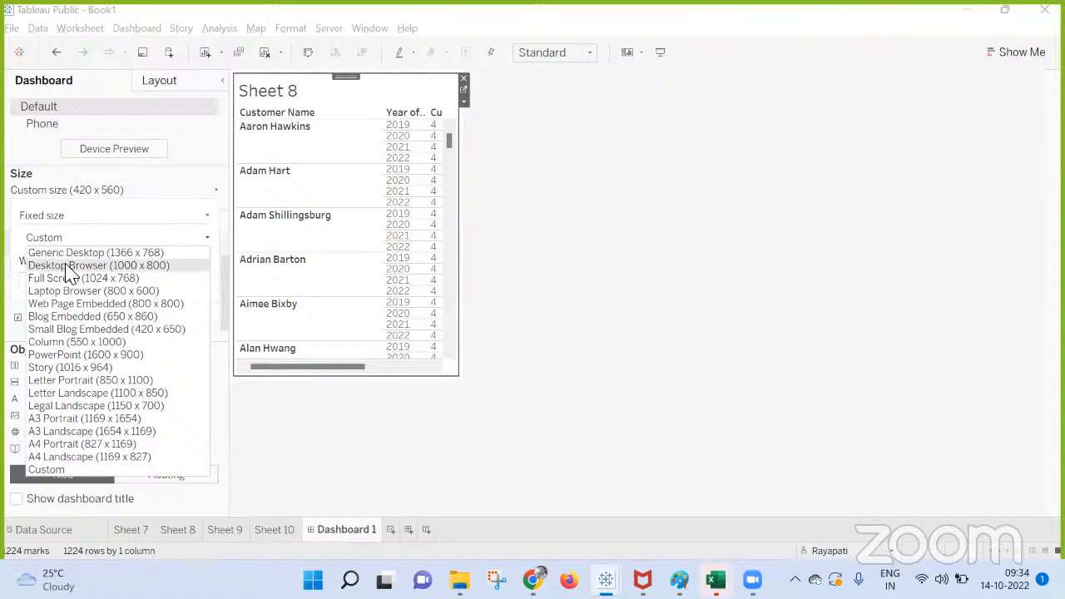
Go to the dashboard's Phone layout and turn off its auto-generated layout to make it custom.
click(55, 126)
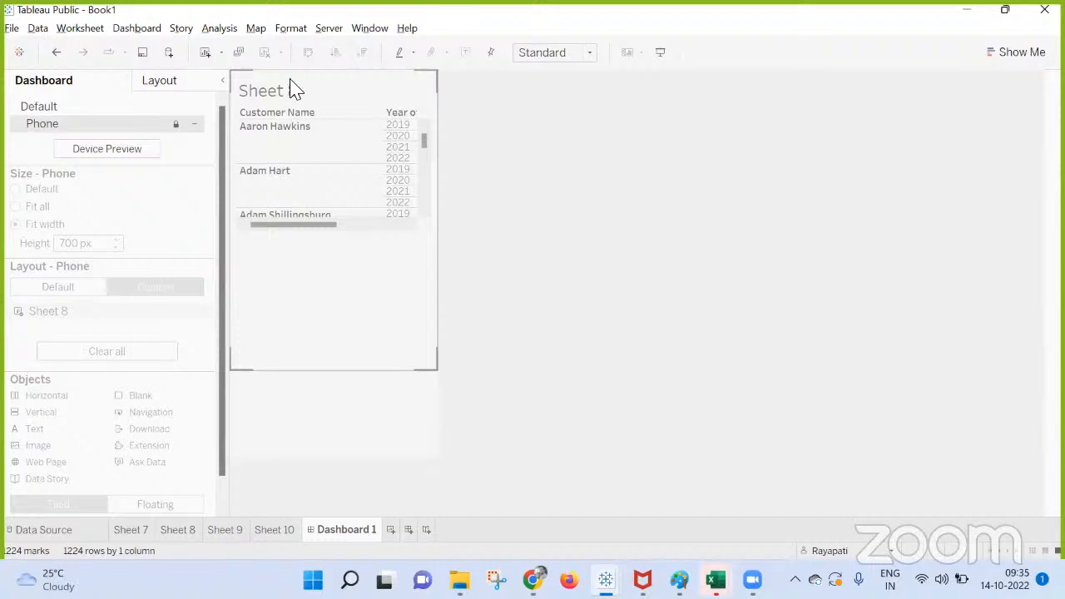
click(275, 96)
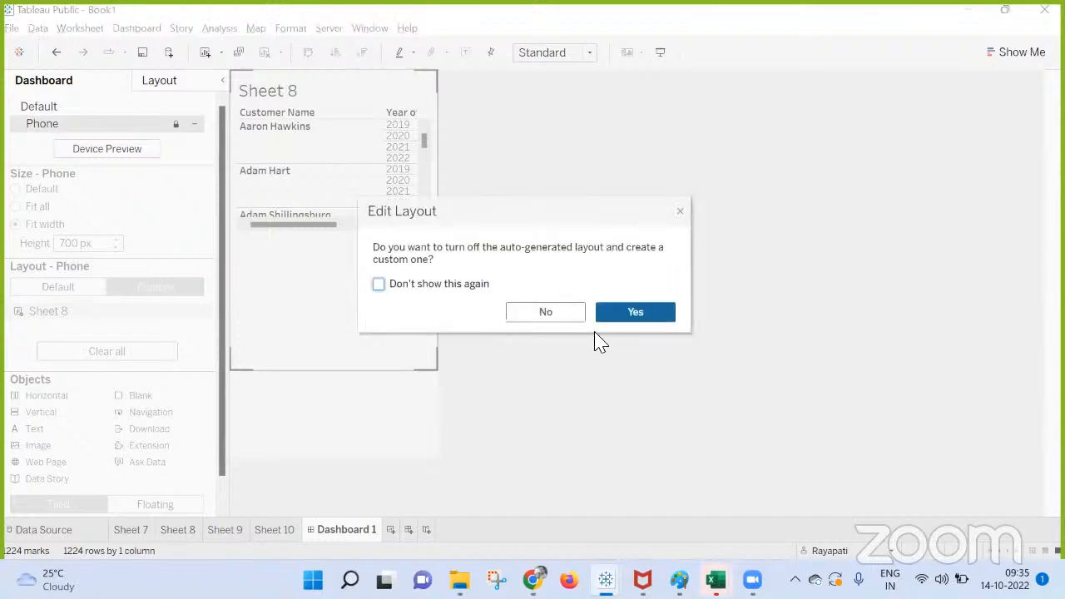
click(631, 313)
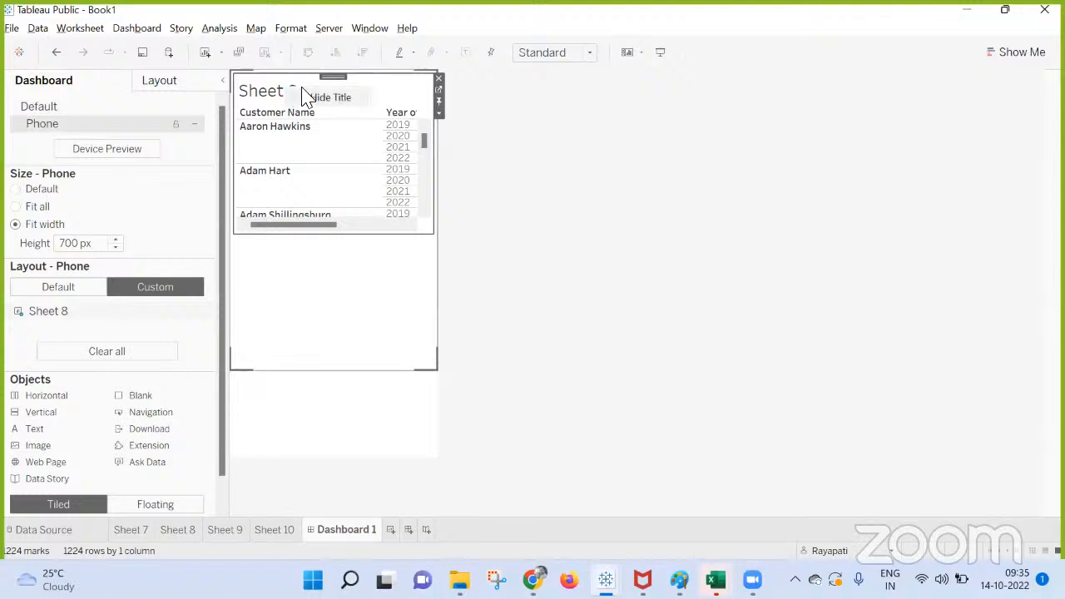
click(328, 423)
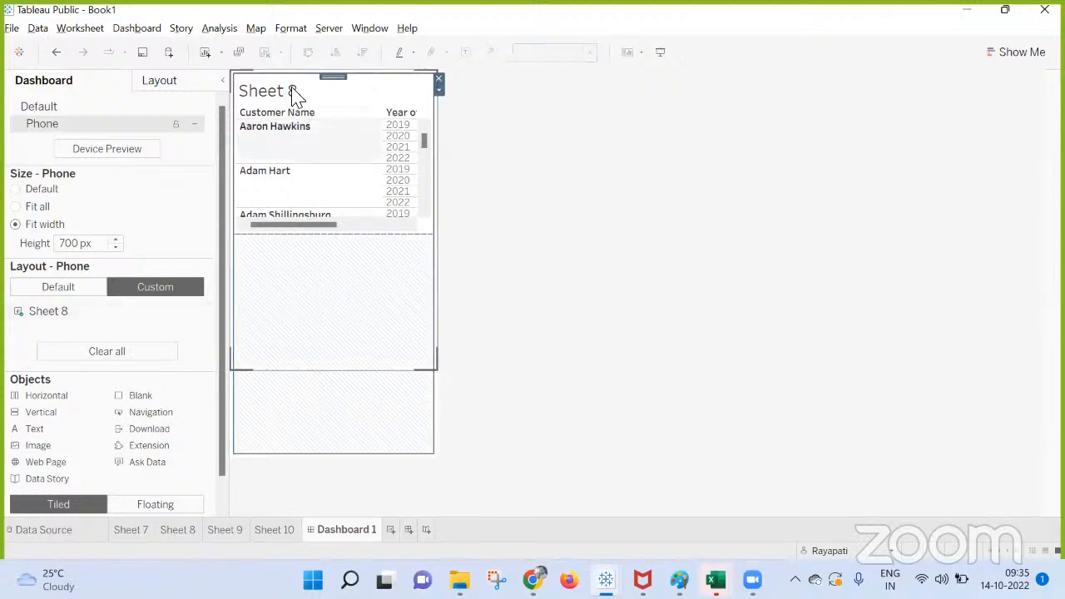
click(277, 94)
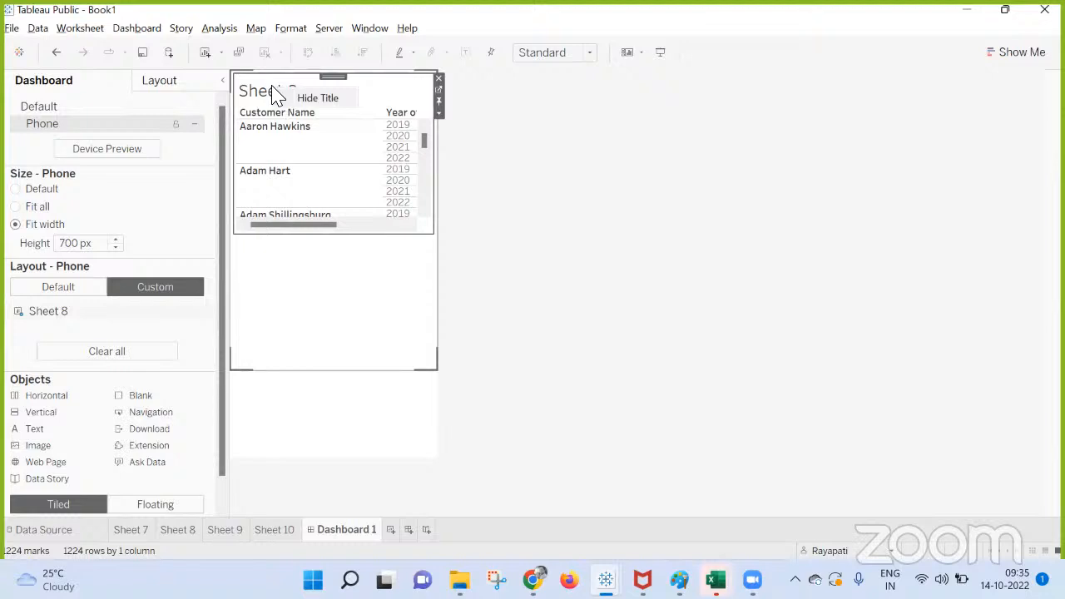
click(309, 407)
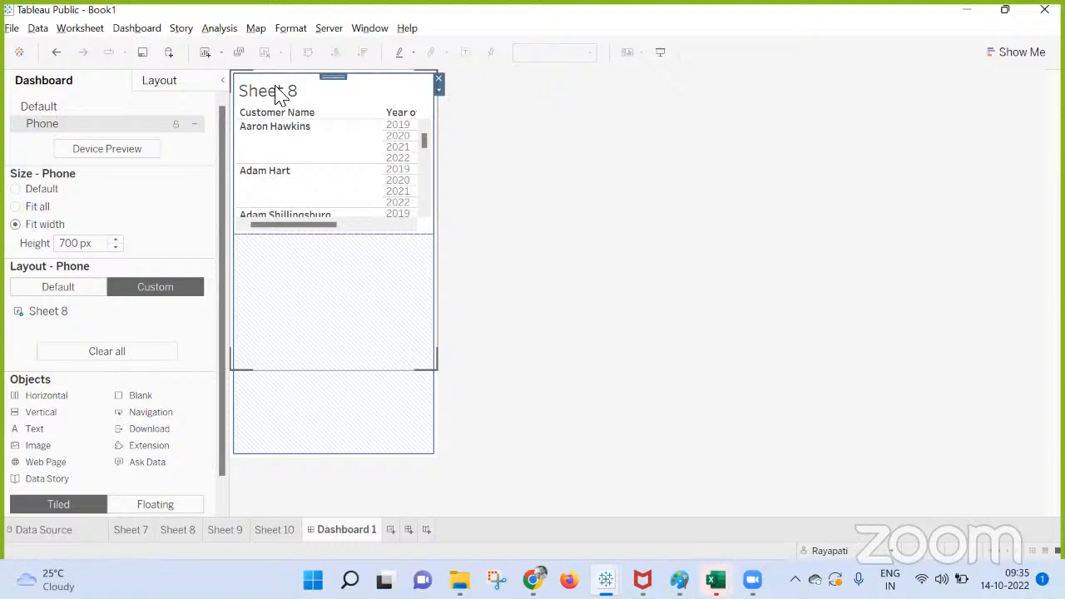
click(302, 150)
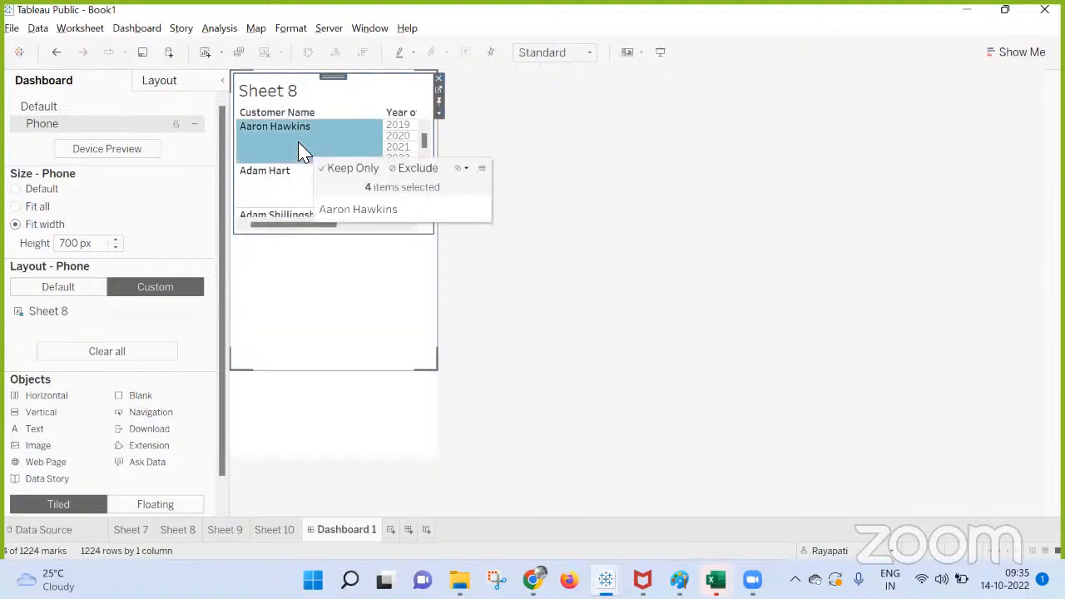
right_click(303, 151)
Format the Year of Order Date headers of Sheet 8 in the Phone layout with a default font size of 15.
click(395, 140)
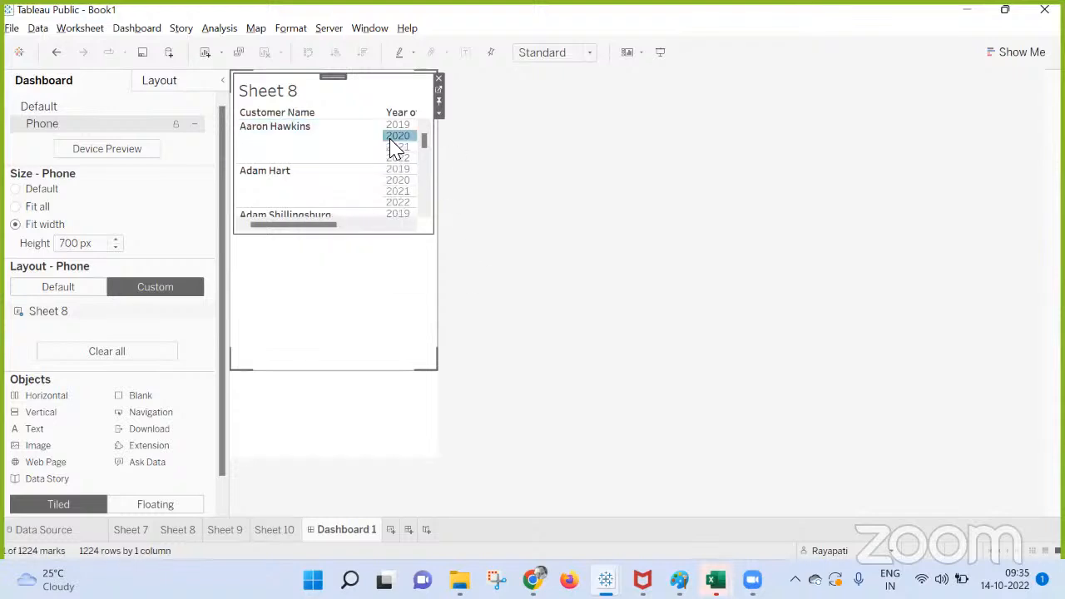
right_click(395, 142)
click(445, 230)
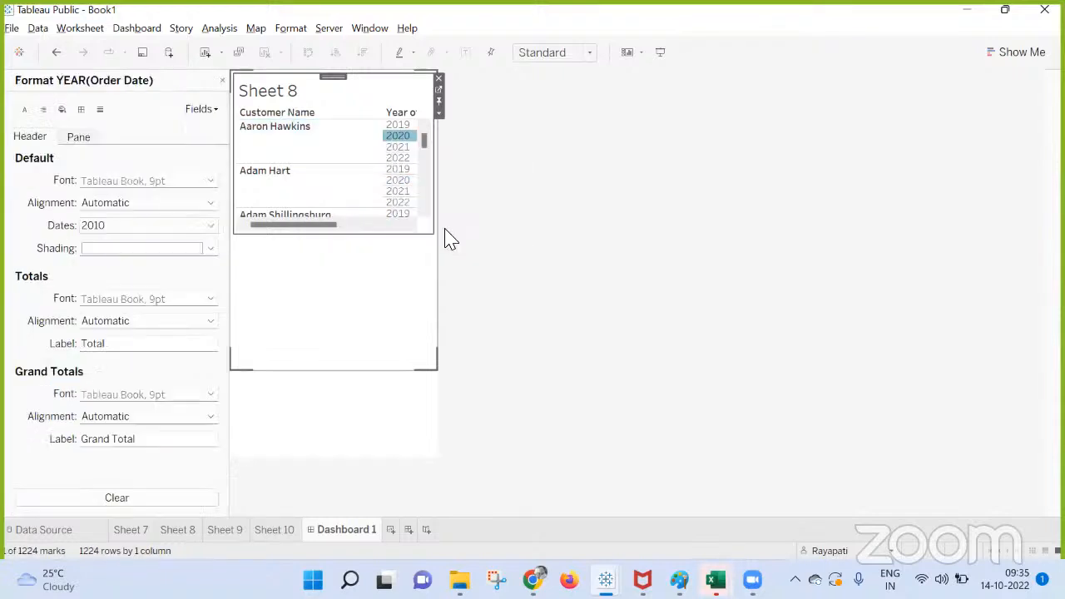
click(114, 248)
click(127, 182)
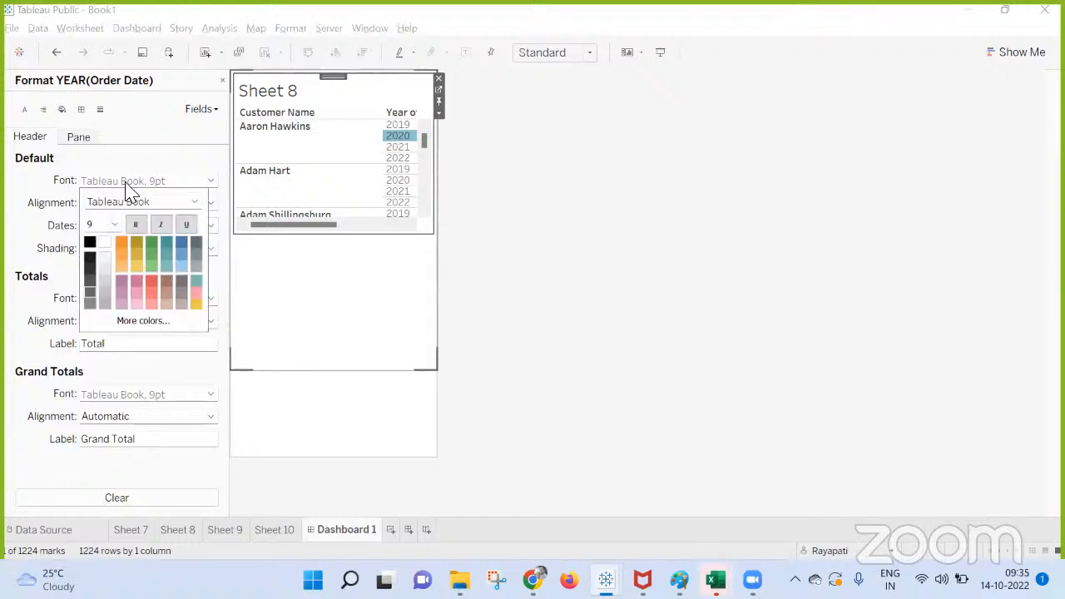
click(116, 226)
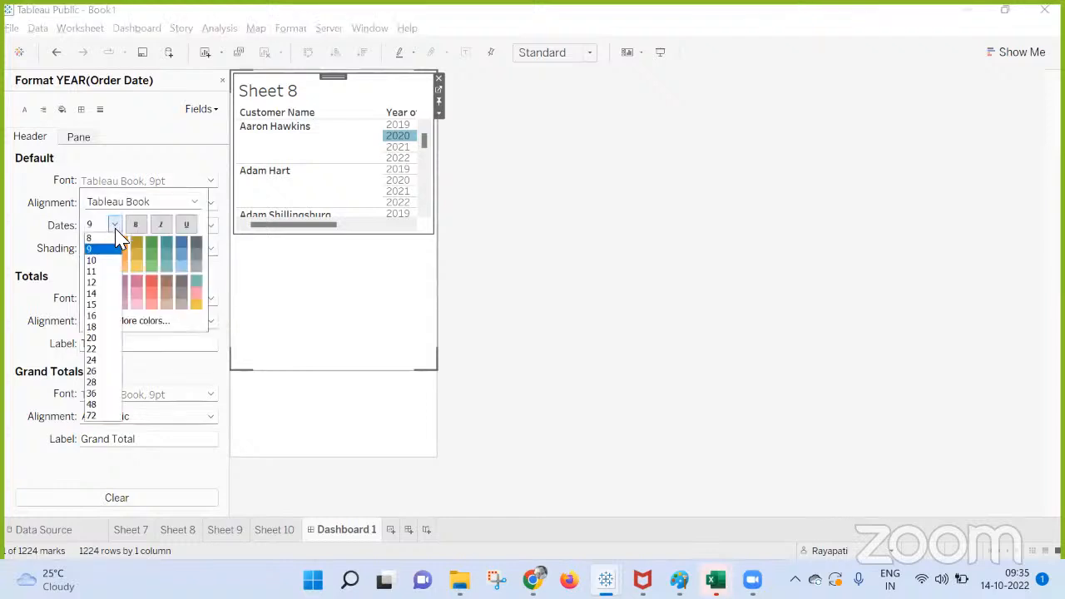
click(86, 305)
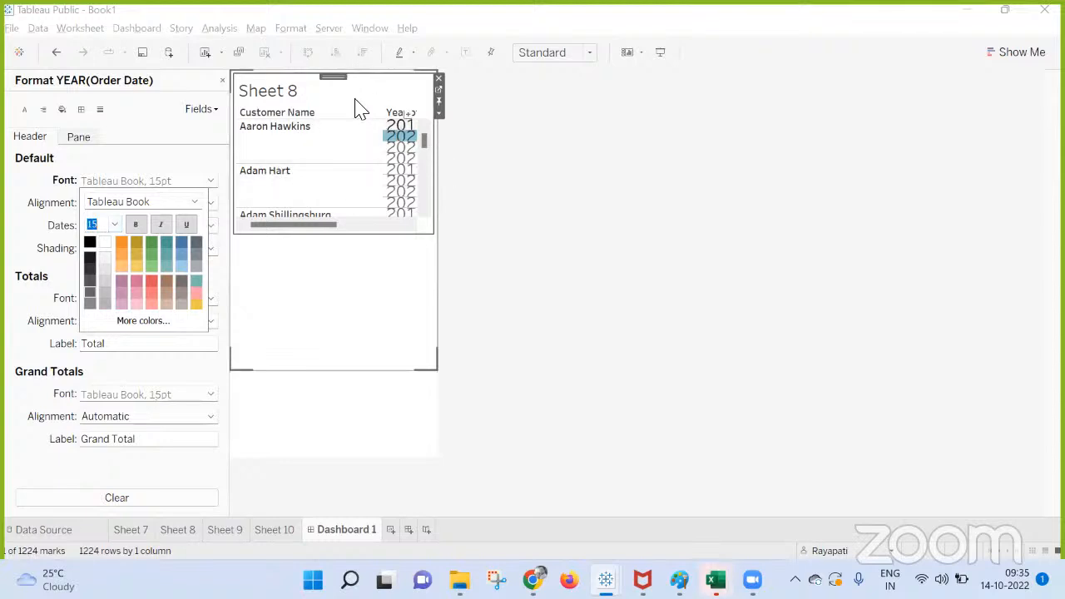
Set the default header font of Sheet 8's Year of Order Date to size 9 and close the formatting settings.
click(297, 92)
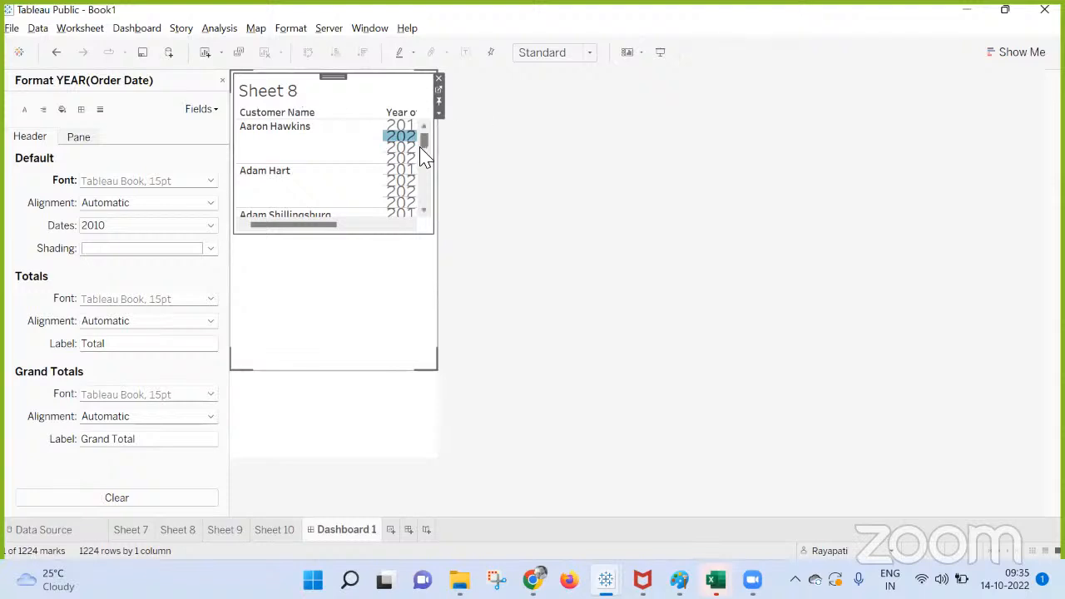
click(112, 181)
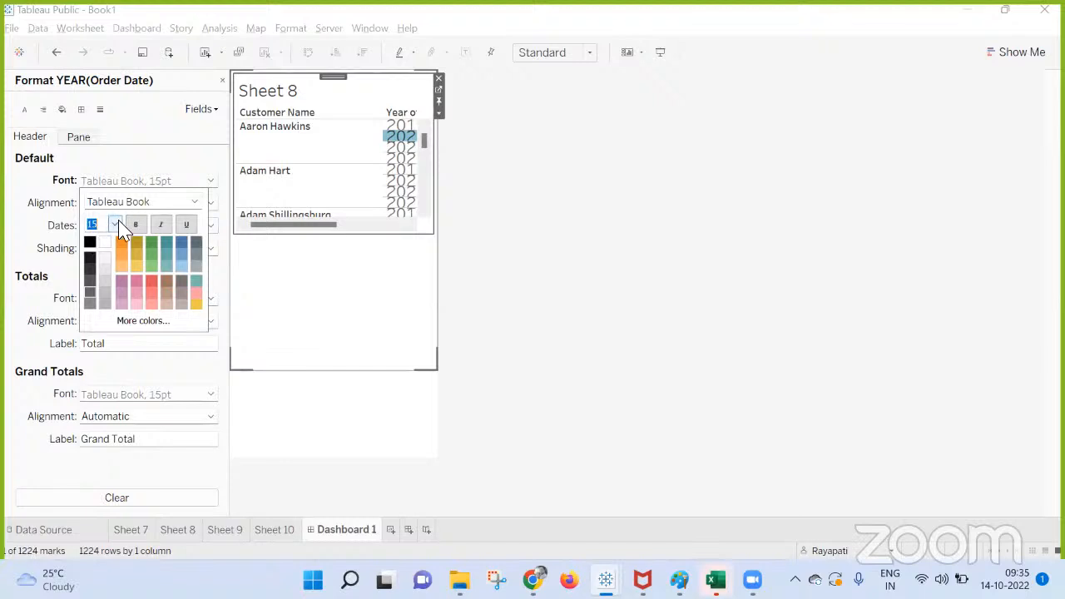
click(114, 225)
click(98, 254)
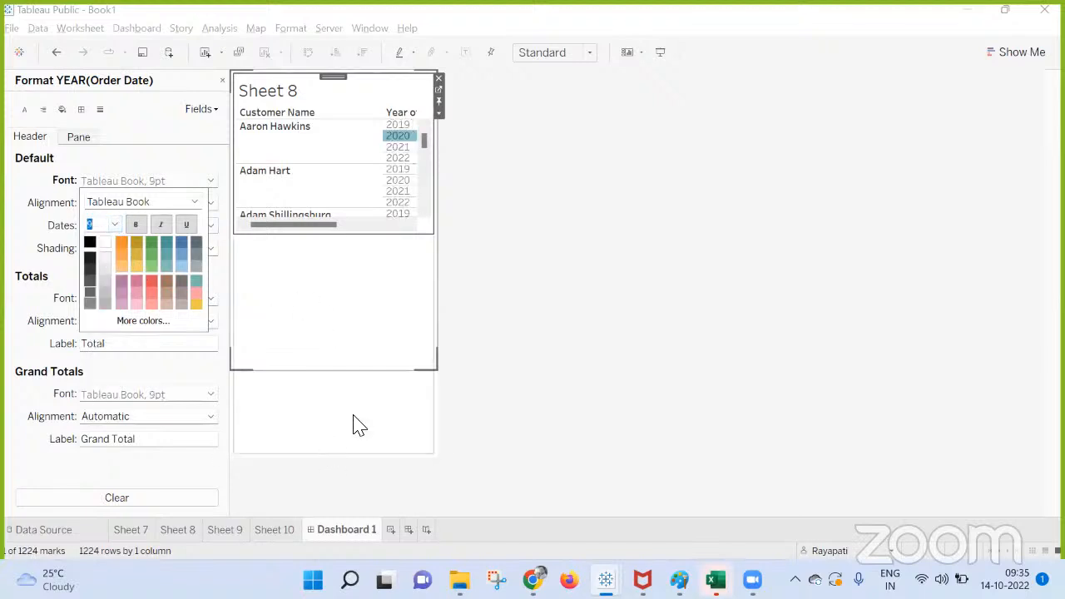
click(355, 428)
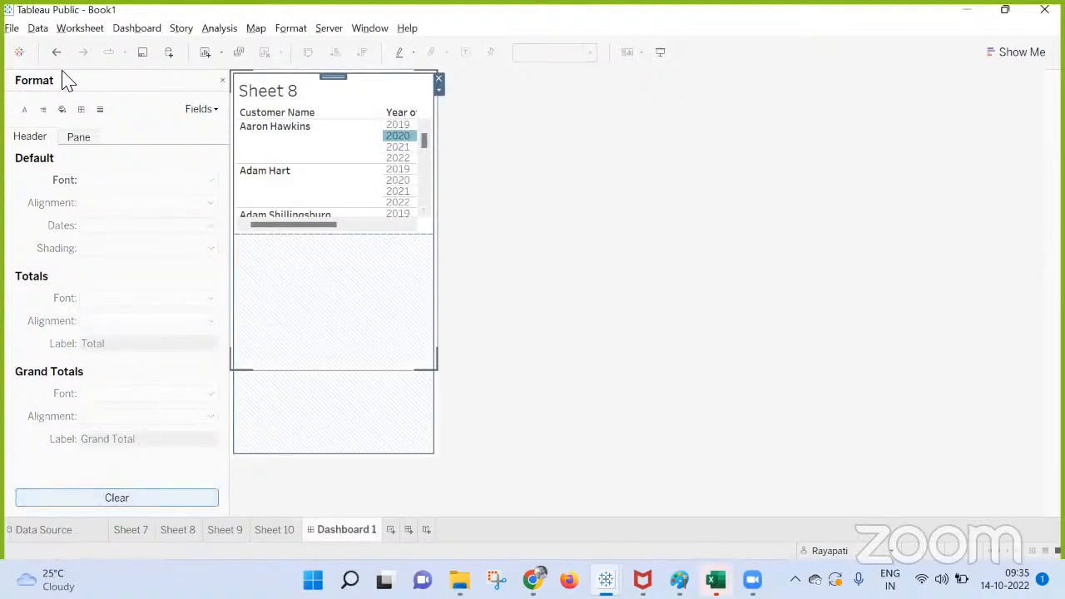
click(221, 80)
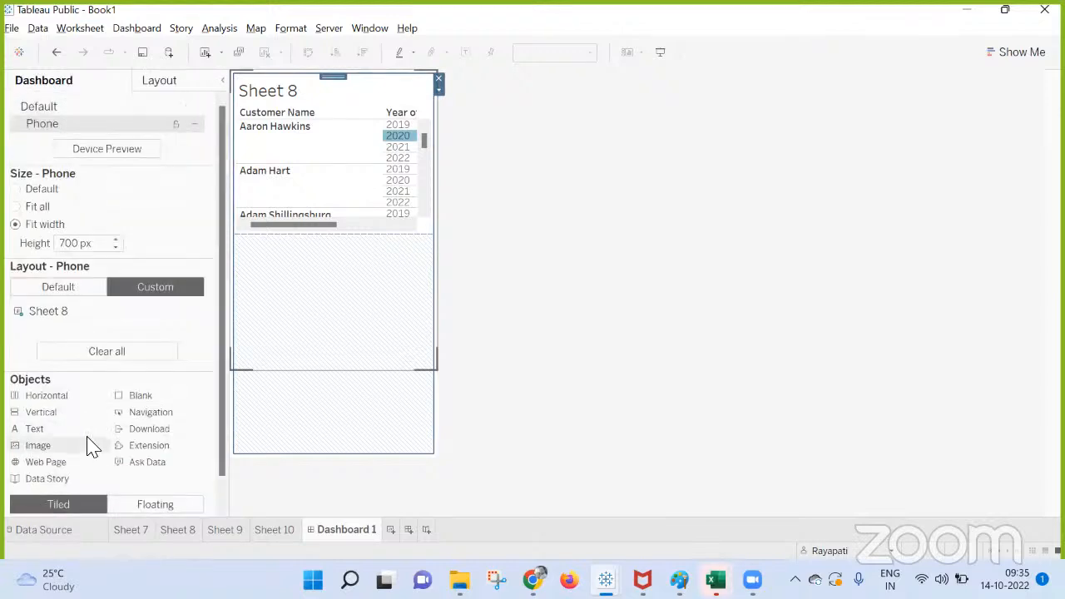
Show the dashboard title in the Phone layout, and hide it again.
scroll(88, 443, down, 1)
click(15, 500)
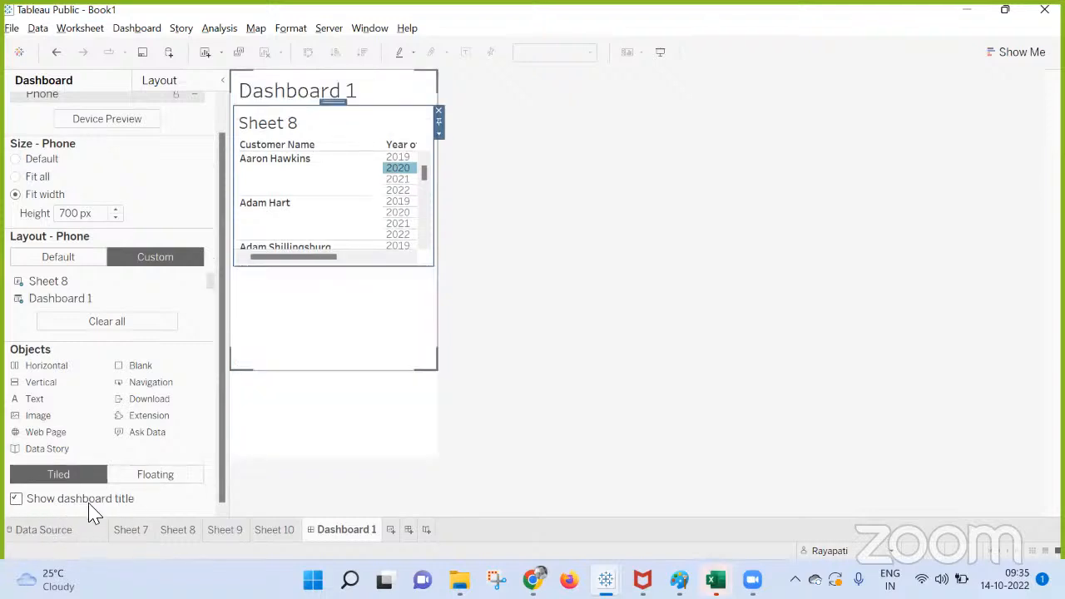
click(16, 499)
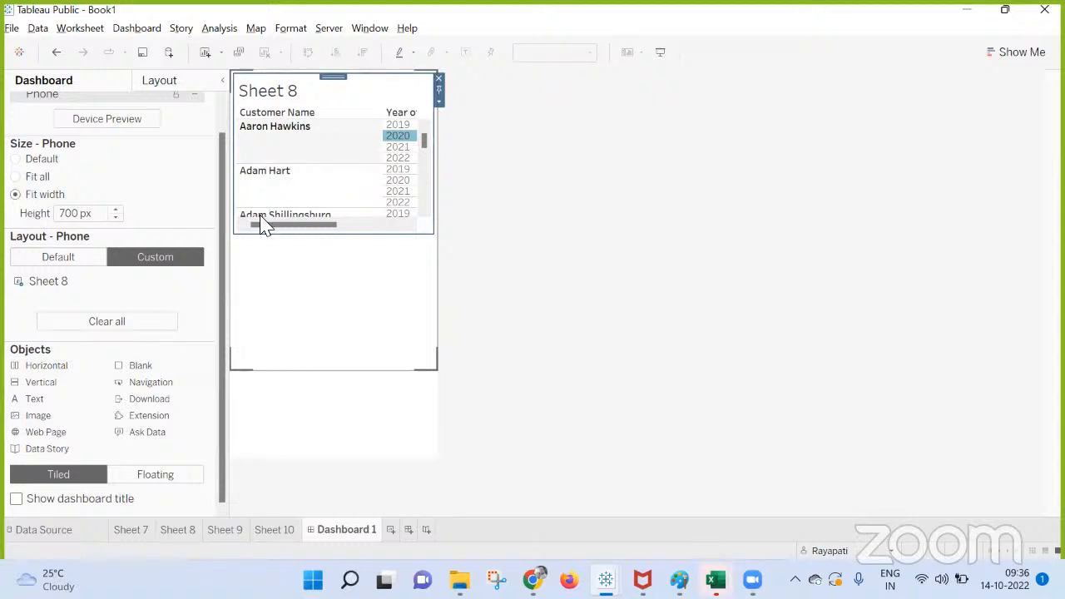
Switch to the Google Meet window and stop presenting the screen.
mouse_move(534, 581)
click(444, 508)
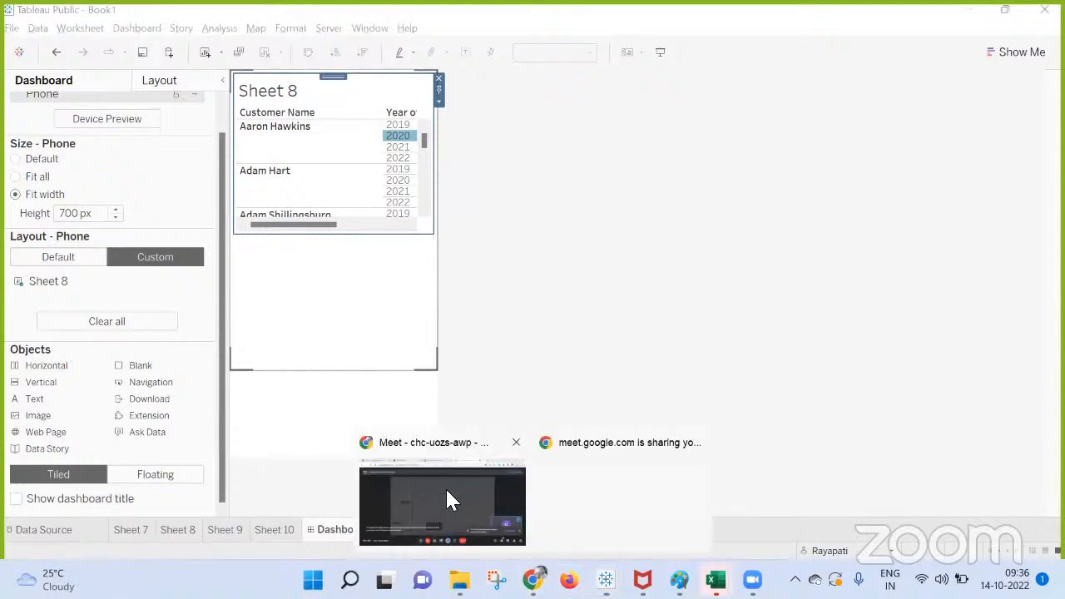
click(446, 493)
click(566, 526)
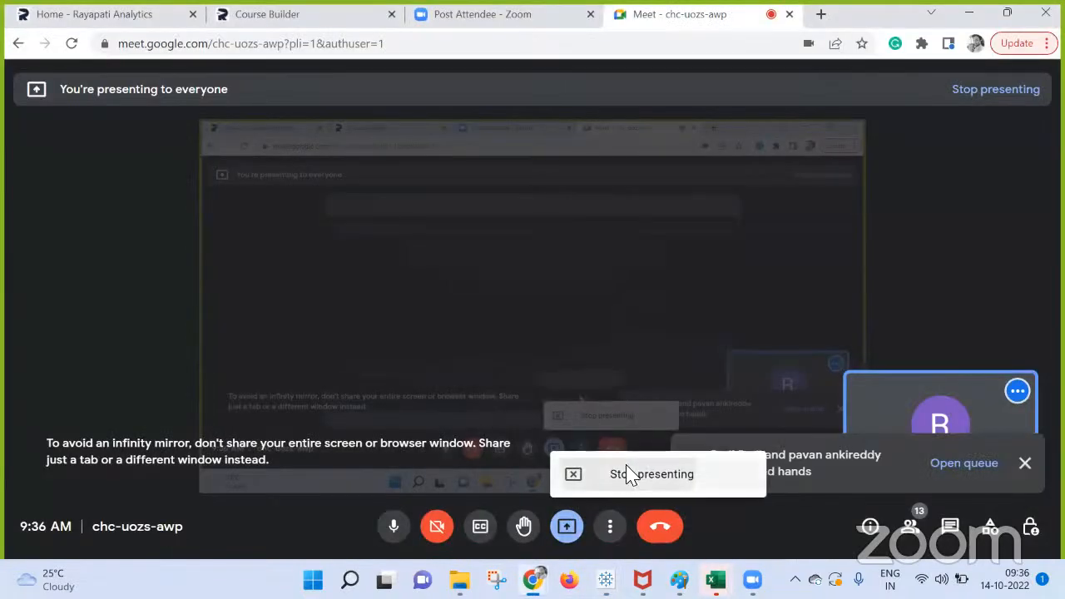
click(628, 473)
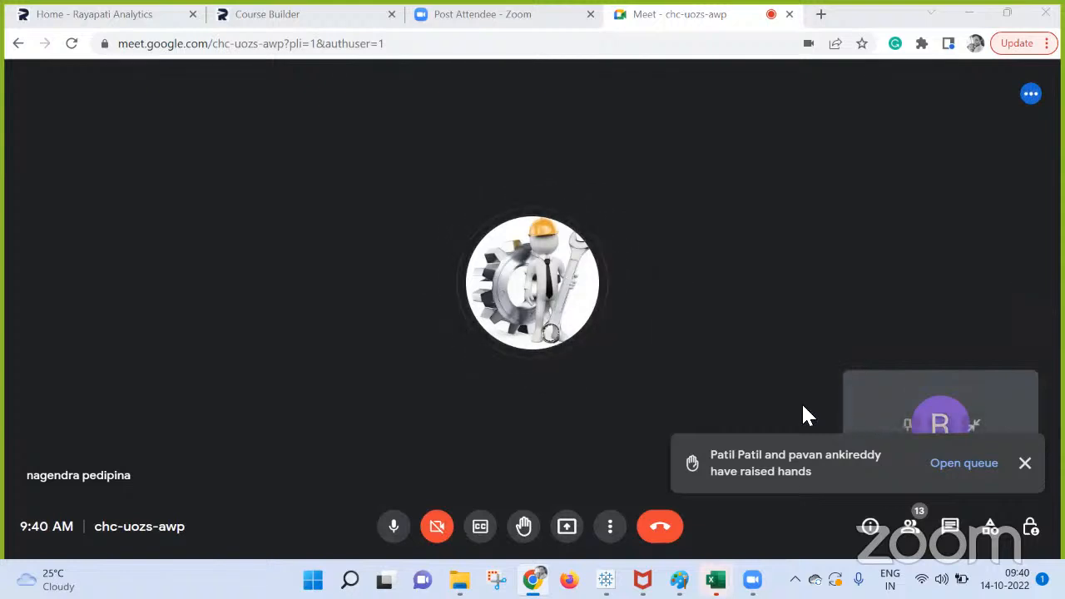
Switch back to the Book1 workbook in Tableau Public and select Sheet 8 on the dashboard.
mouse_move(606, 580)
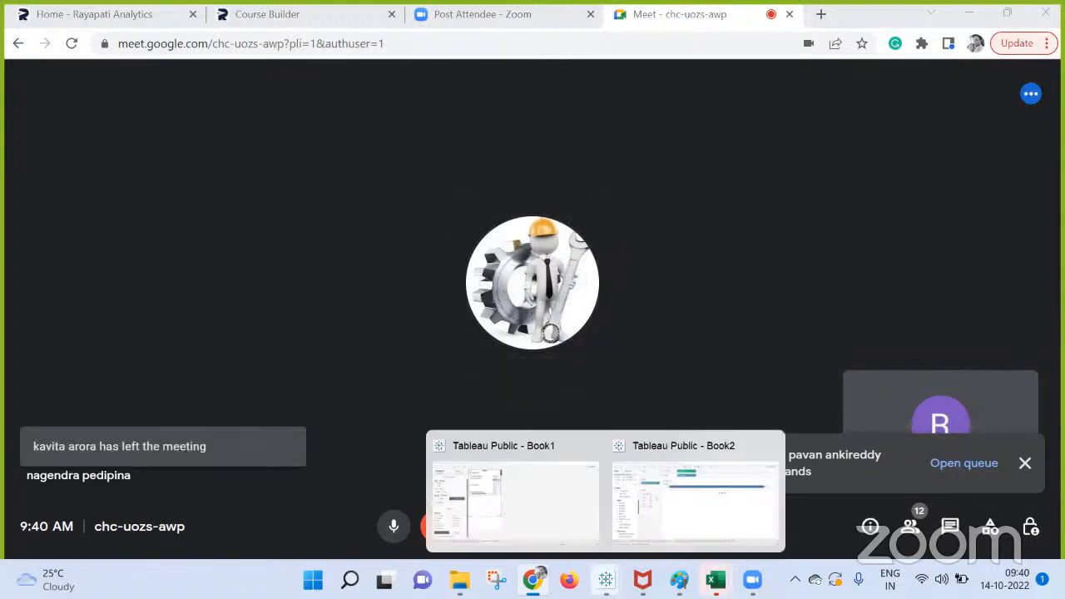
click(509, 504)
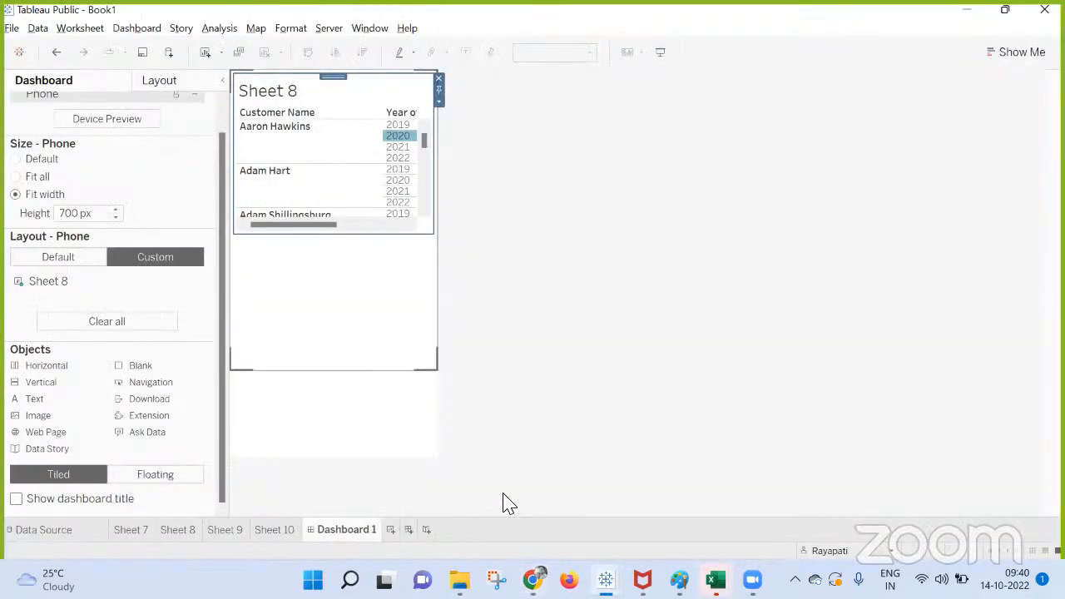
click(289, 94)
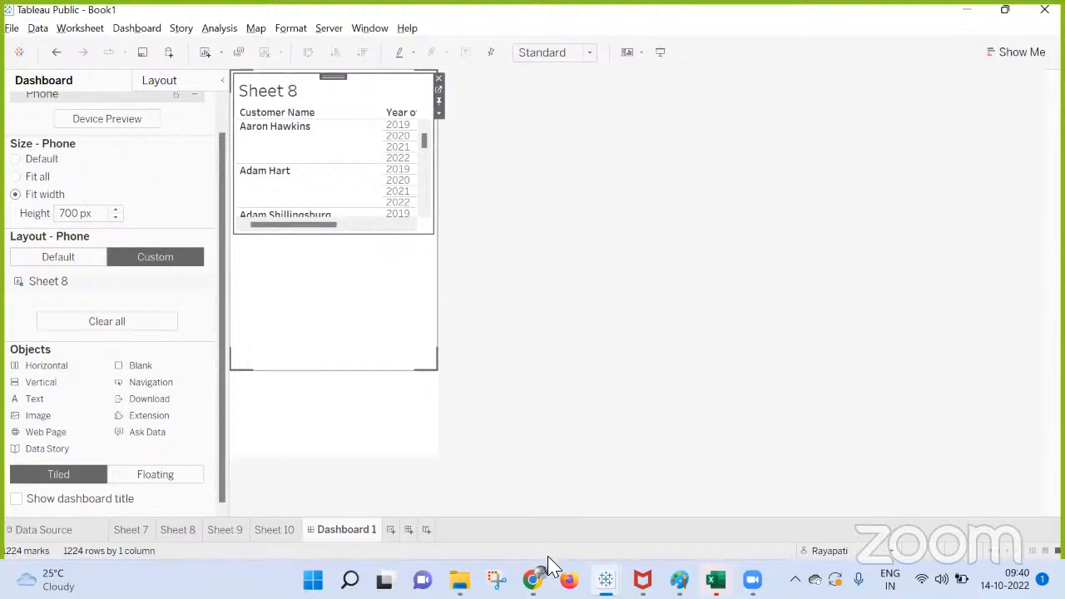
Switch to Google Meet and present the entire screen to the meeting.
click(499, 525)
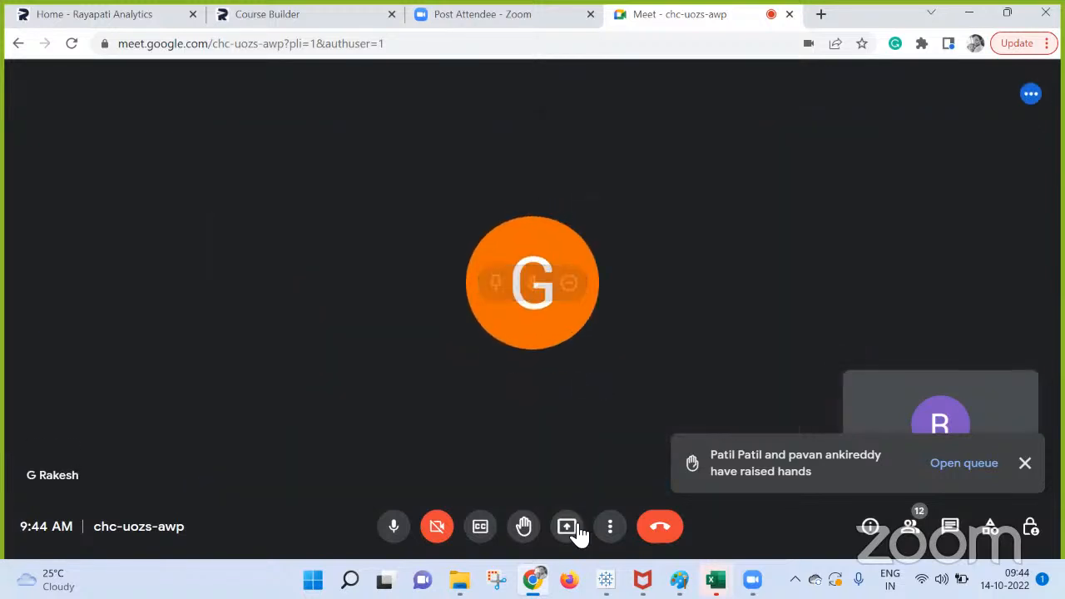
click(570, 528)
click(671, 408)
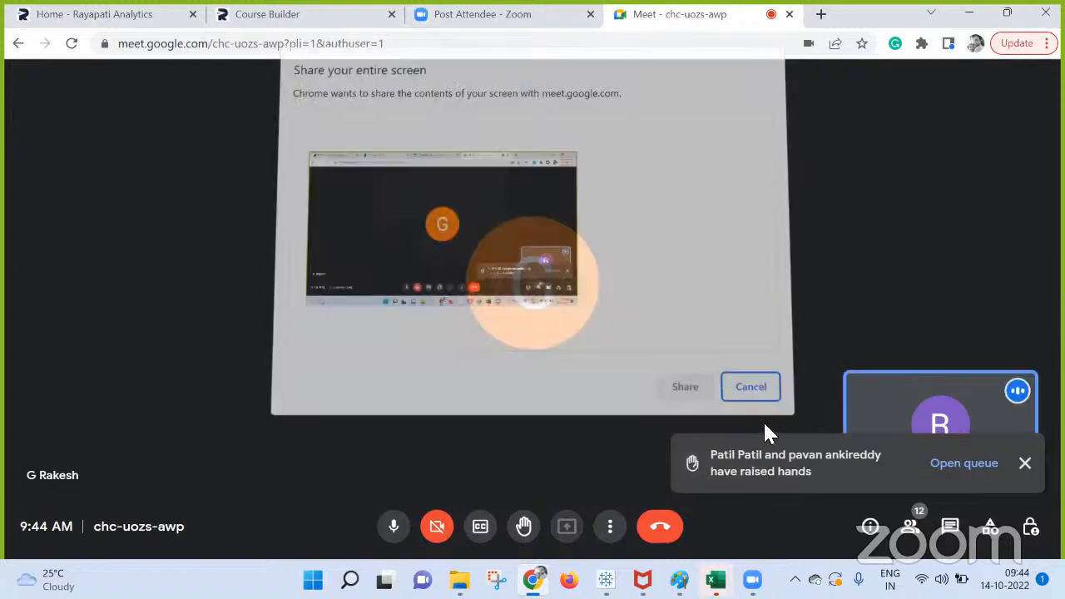
click(679, 386)
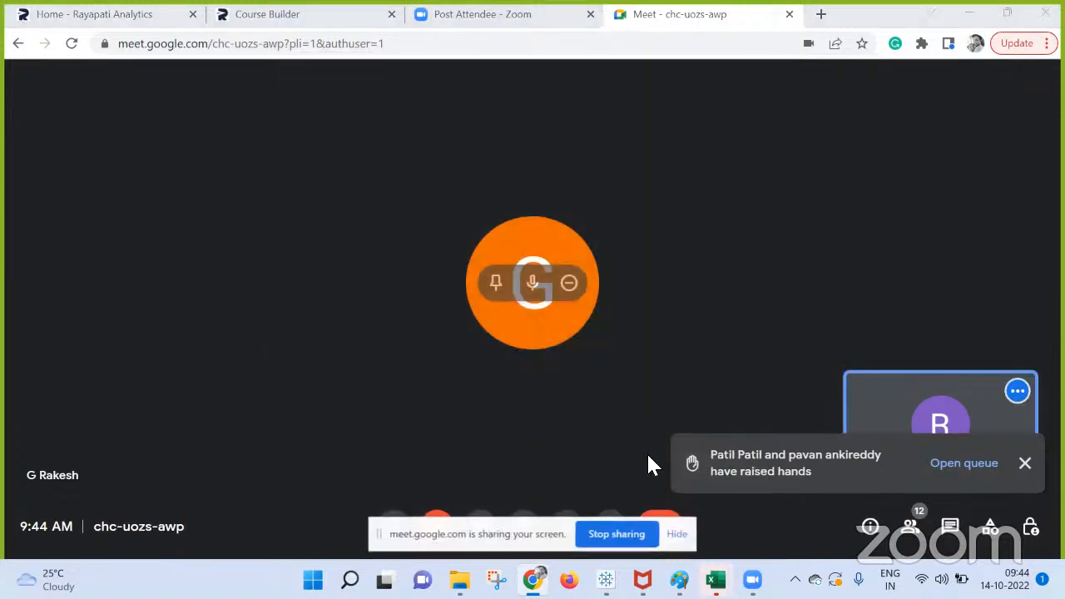
Return to the Book1 workbook in Tableau Public and hide the screen-sharing notice.
mouse_move(606, 580)
click(512, 477)
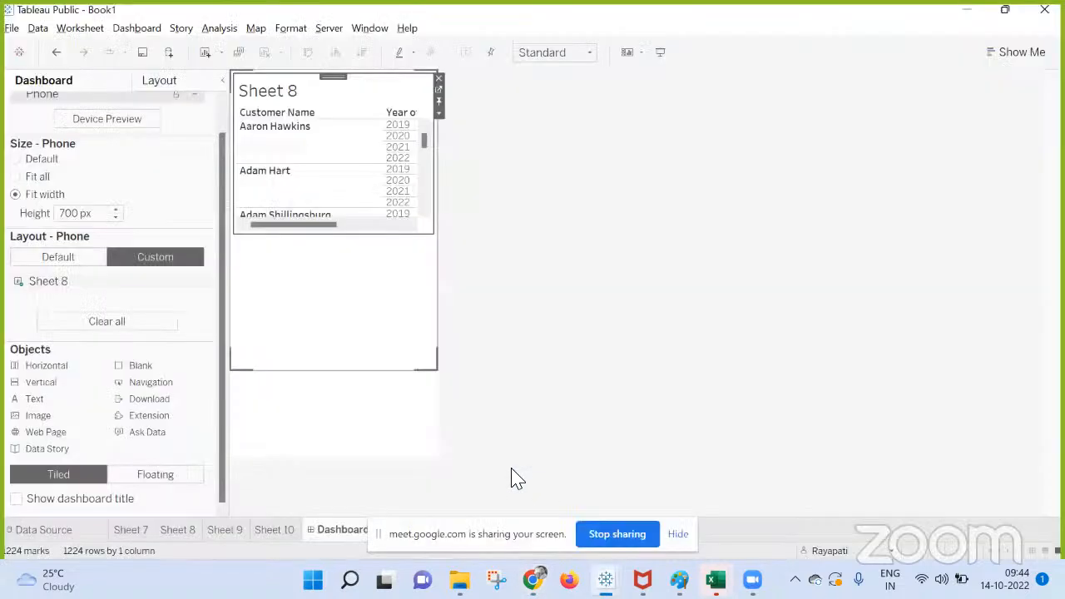
click(678, 536)
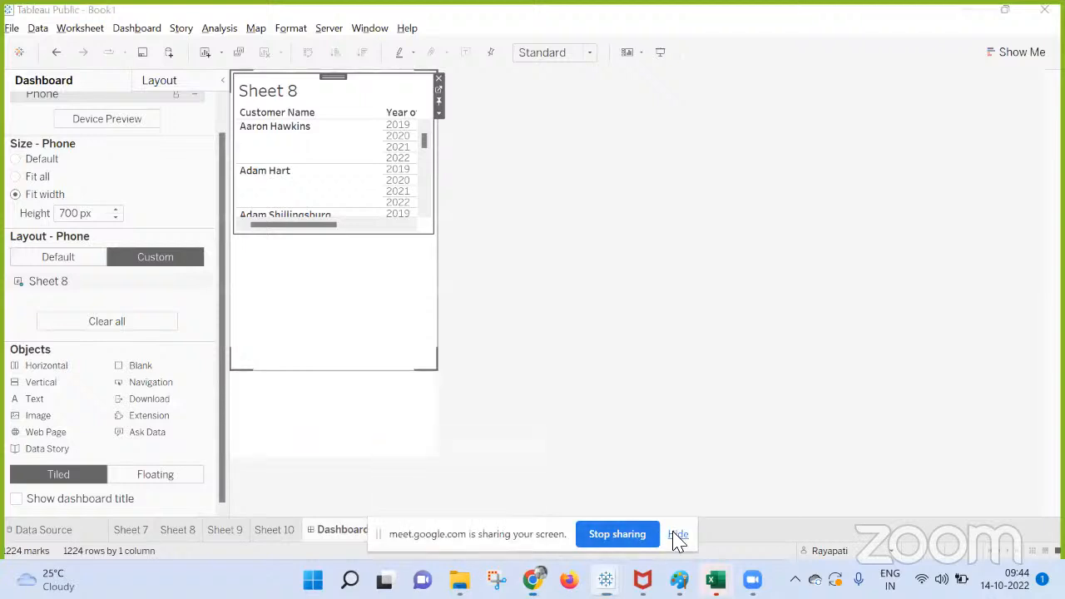
Add a new worksheet and create a parameter named Date Para with the Date data type.
click(397, 531)
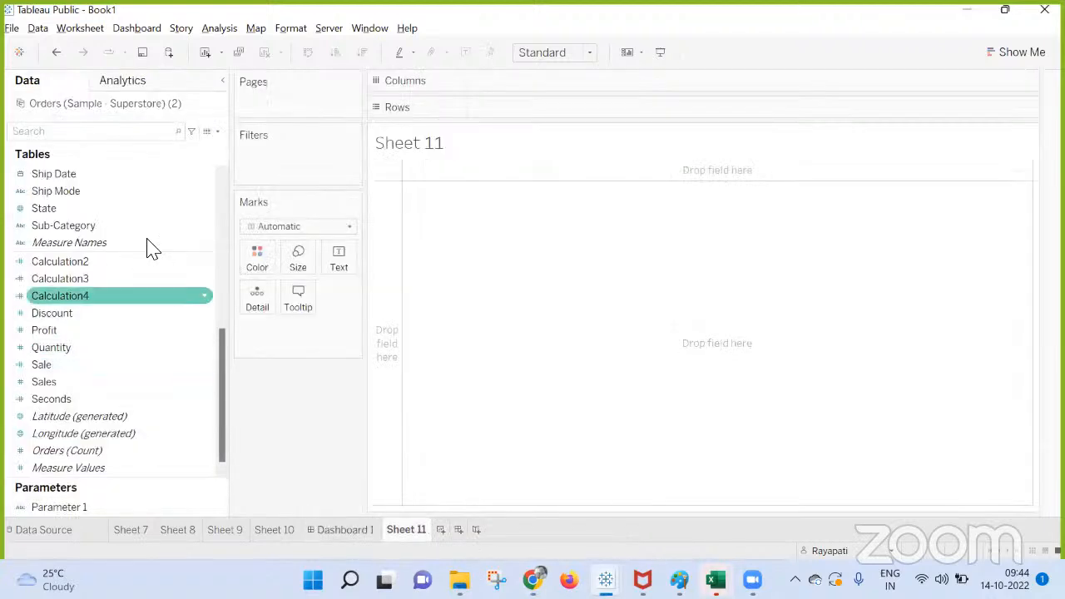
click(217, 132)
click(162, 161)
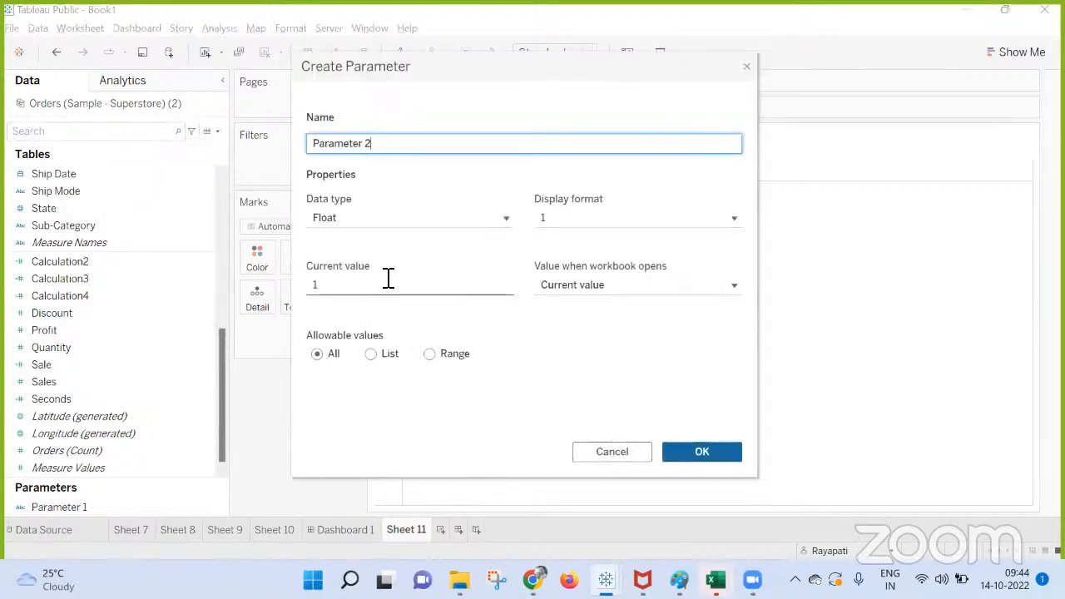
click(340, 220)
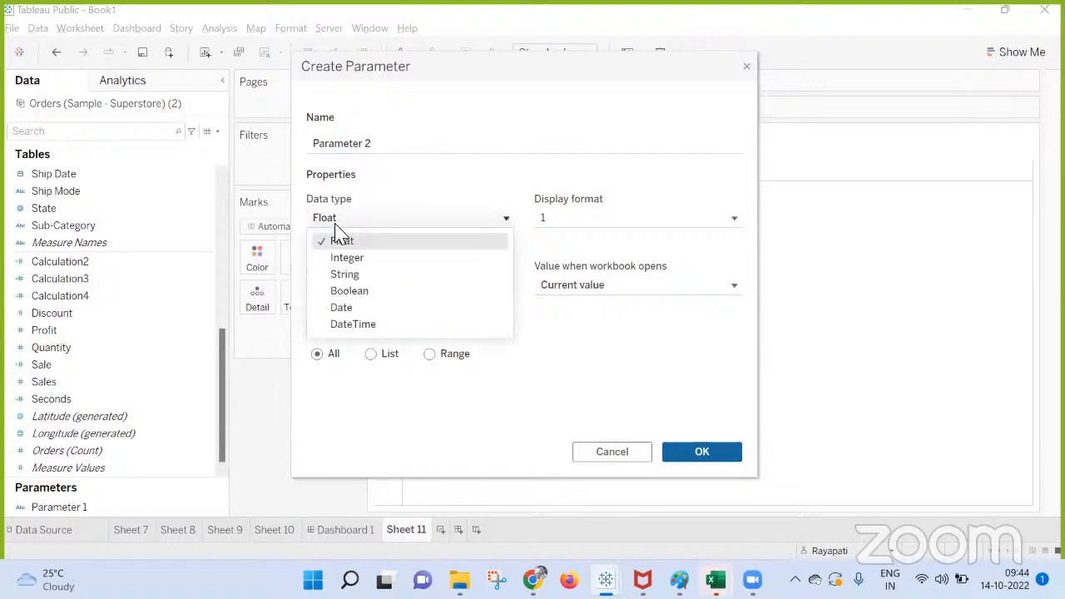
click(369, 307)
click(380, 144)
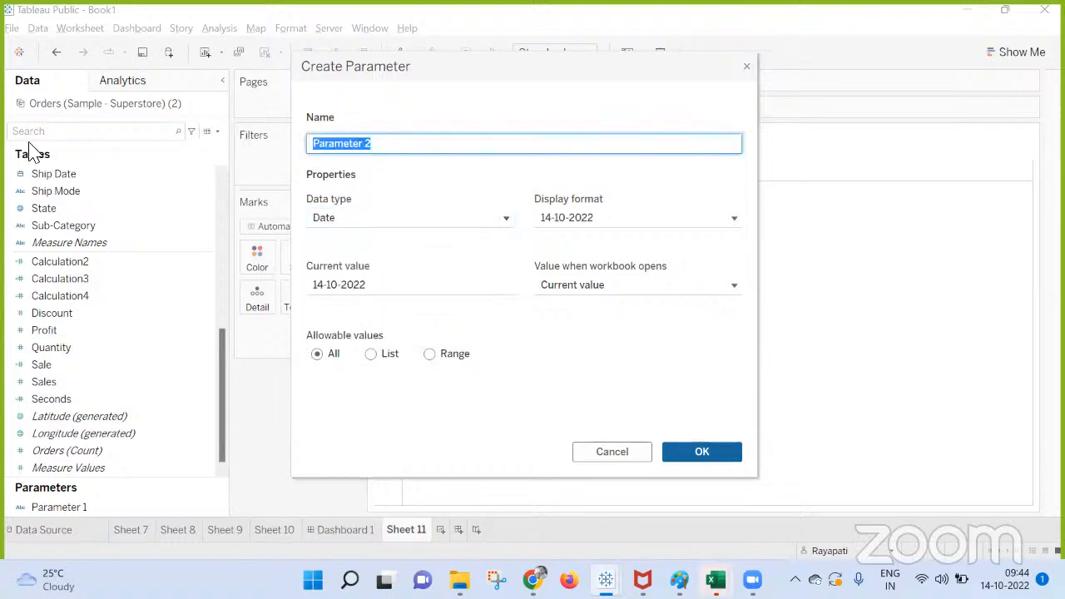
text(Date Para)
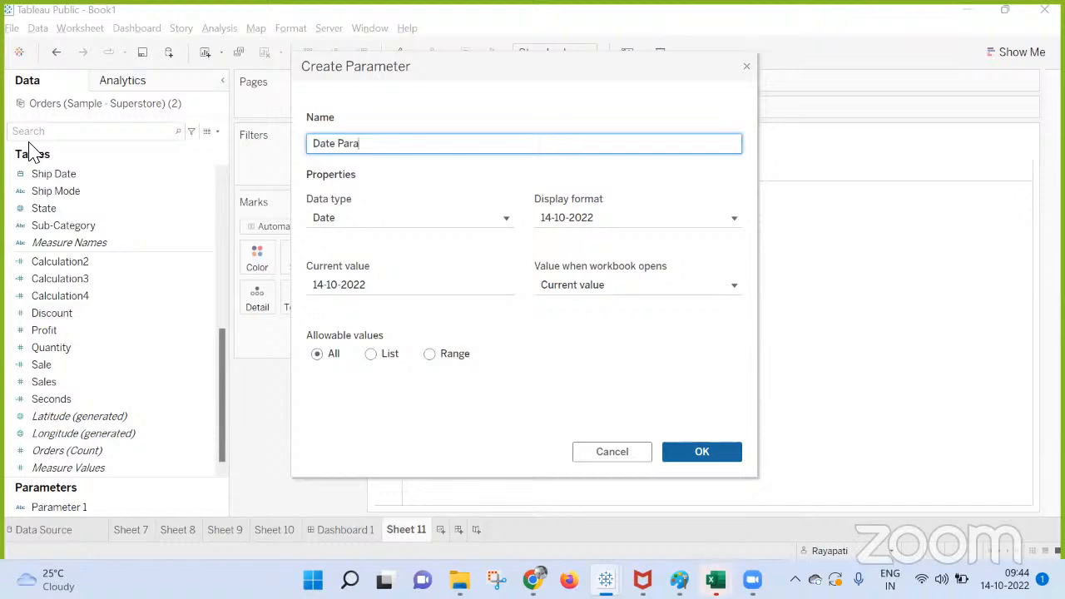
click(692, 455)
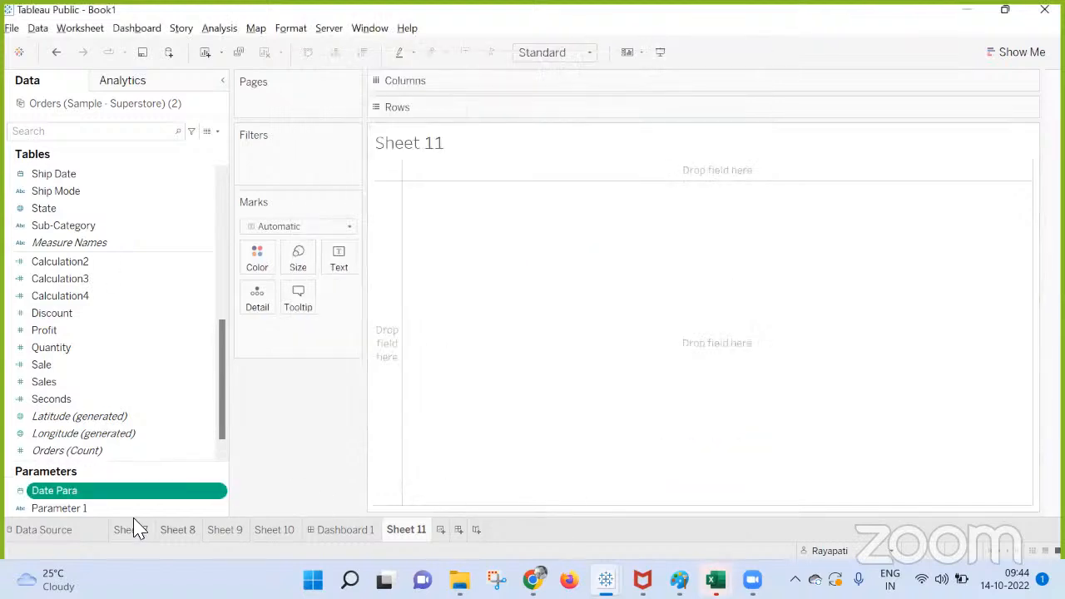
Show the Date Para parameter control on Sheet 11 and open its calendar.
right_click(93, 494)
click(414, 215)
click(980, 157)
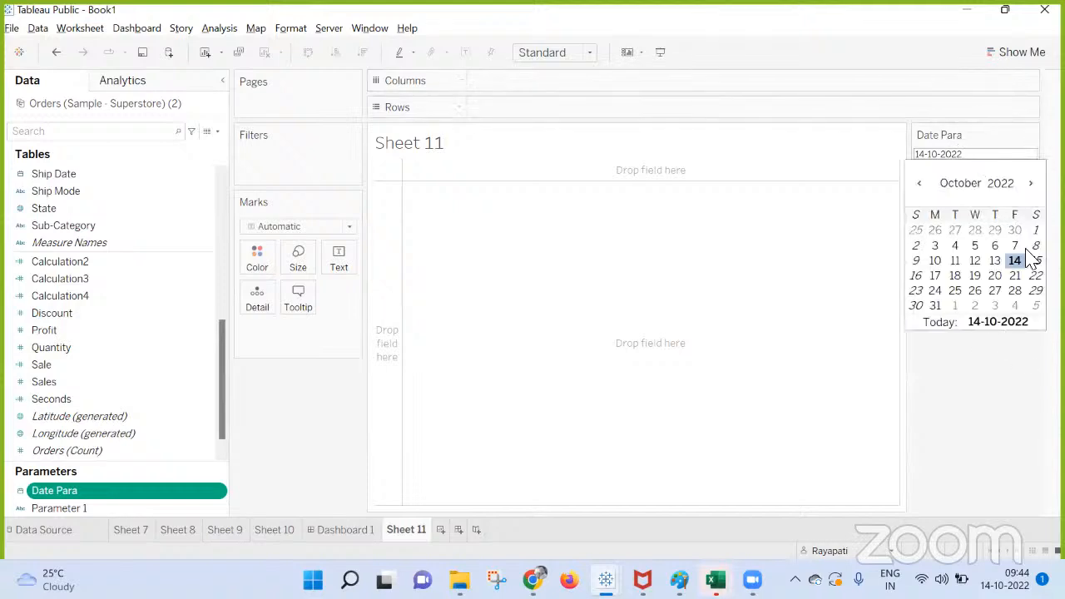
Edit the Date Para parameter to use the custom display format "mmm yy".
right_click(96, 494)
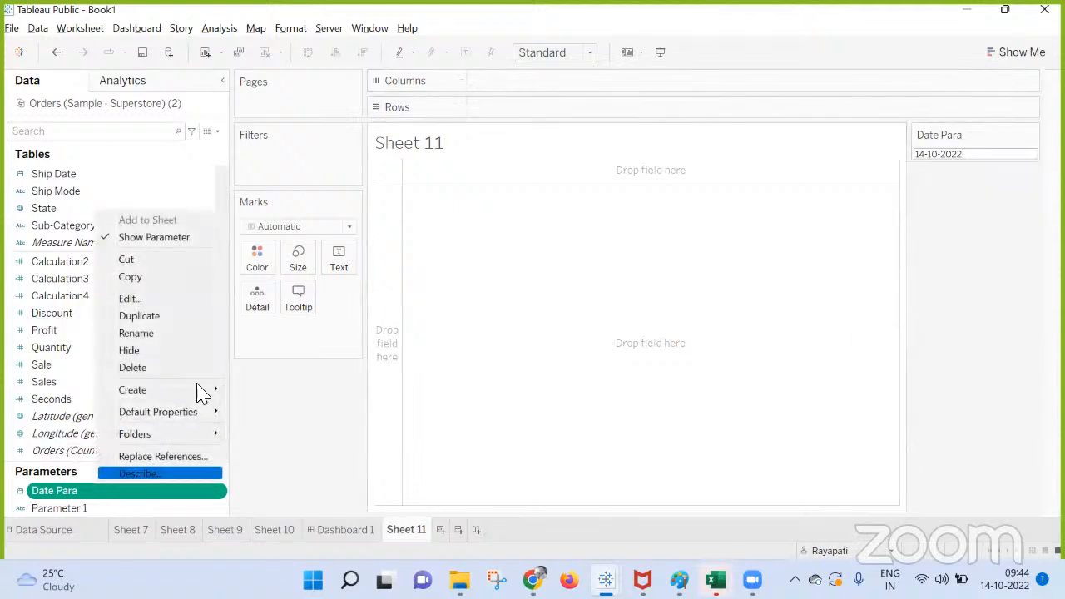
click(183, 304)
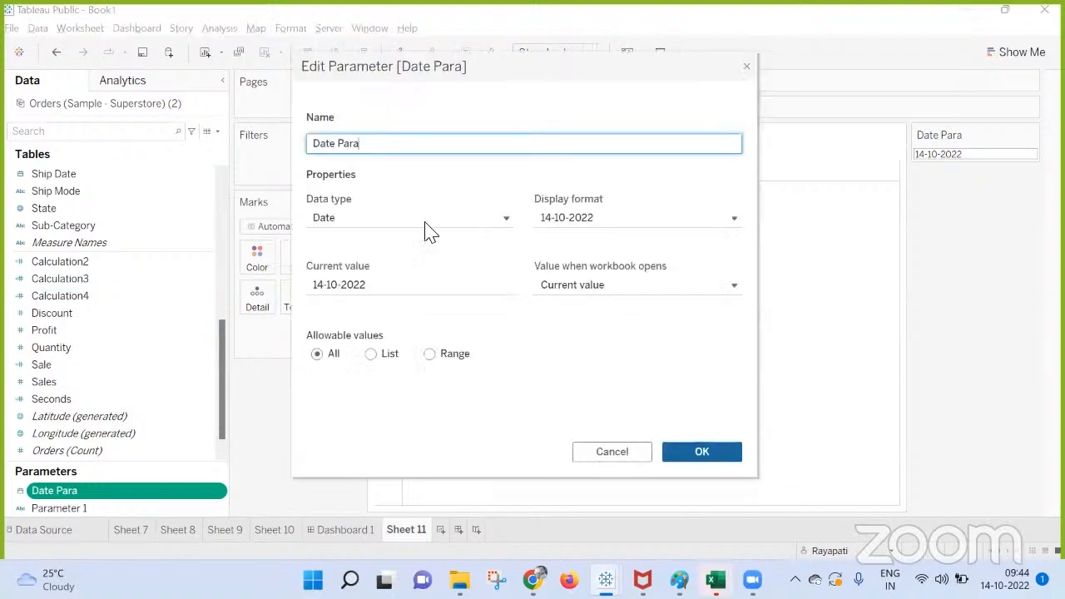
click(568, 218)
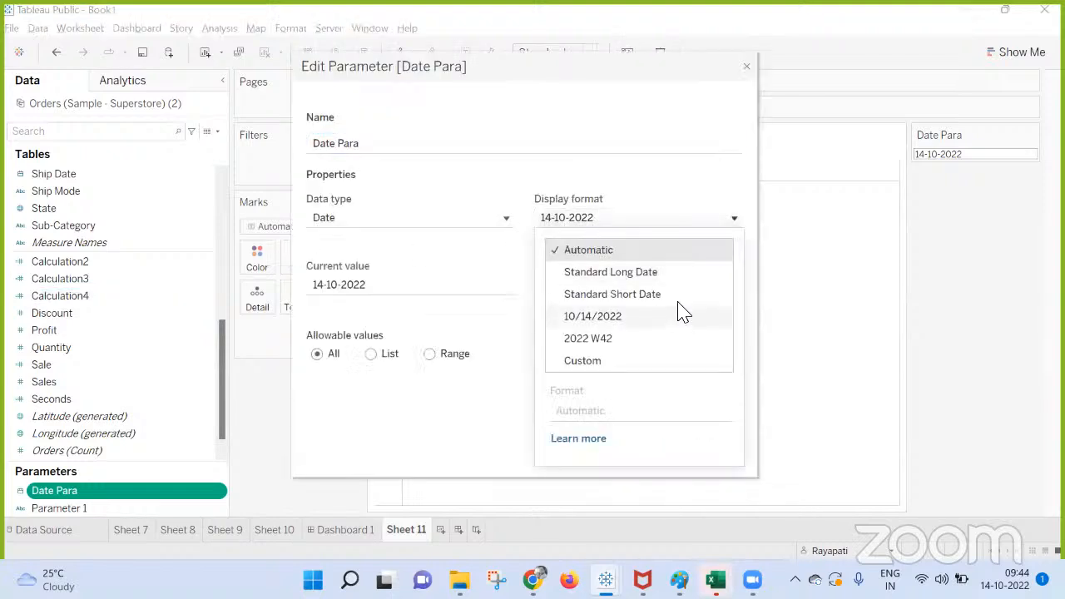
click(616, 362)
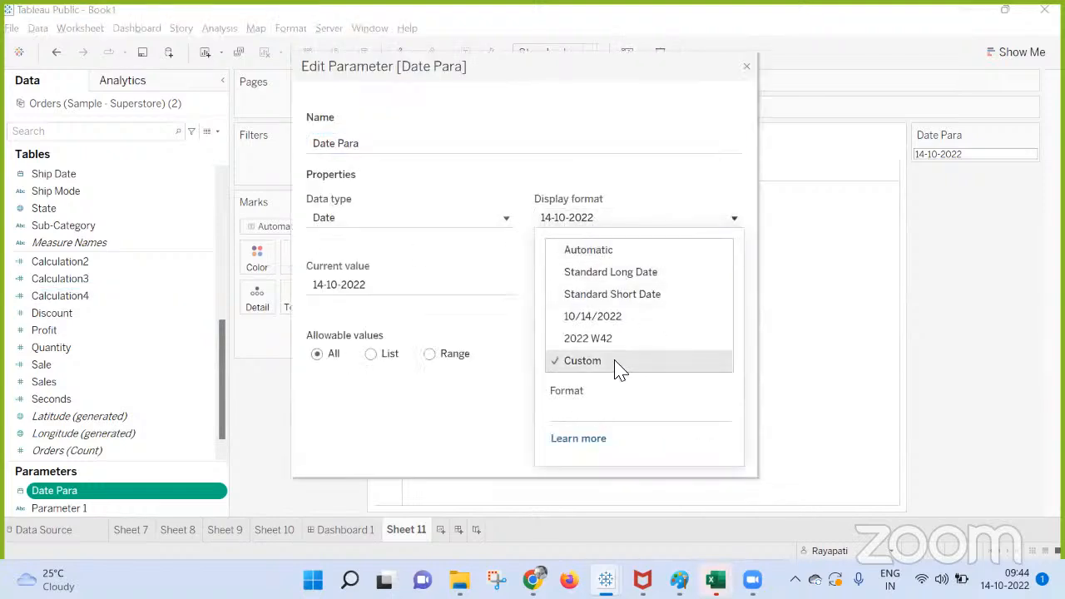
click(591, 416)
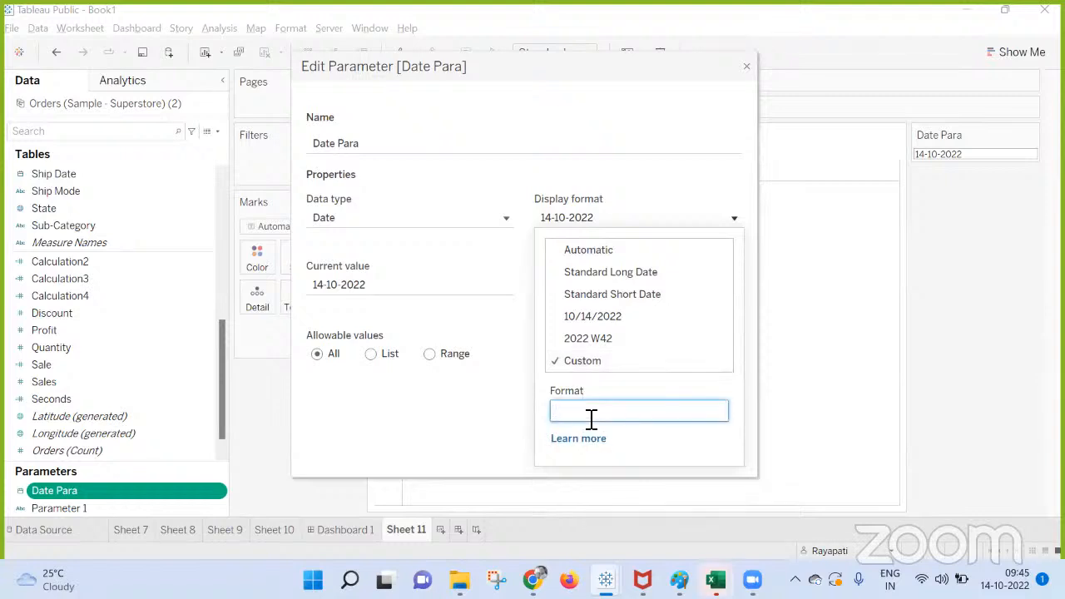
text(mmm yy)
click(679, 453)
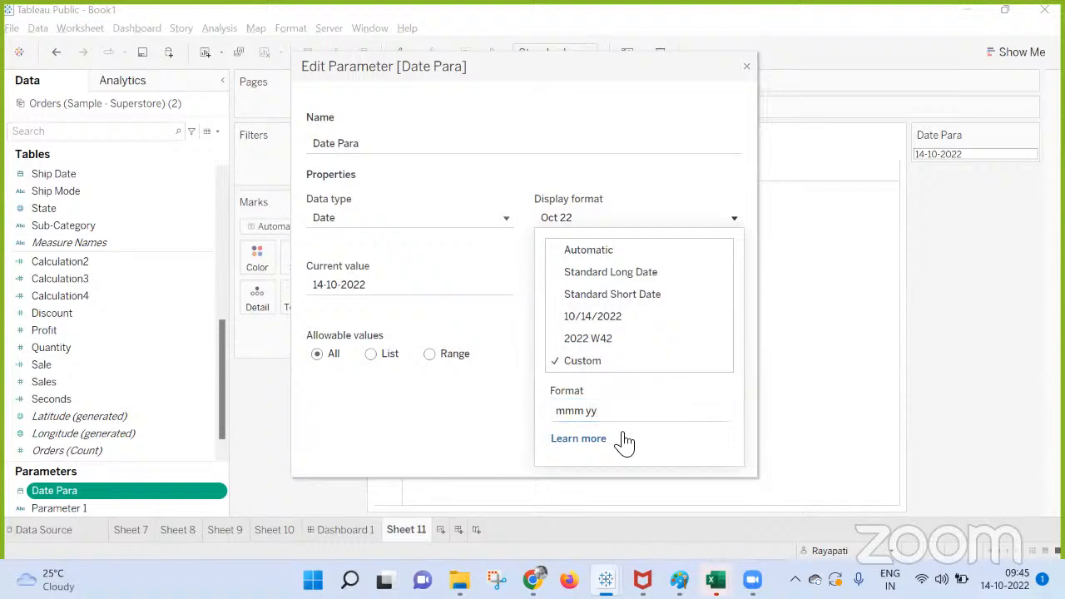
click(496, 430)
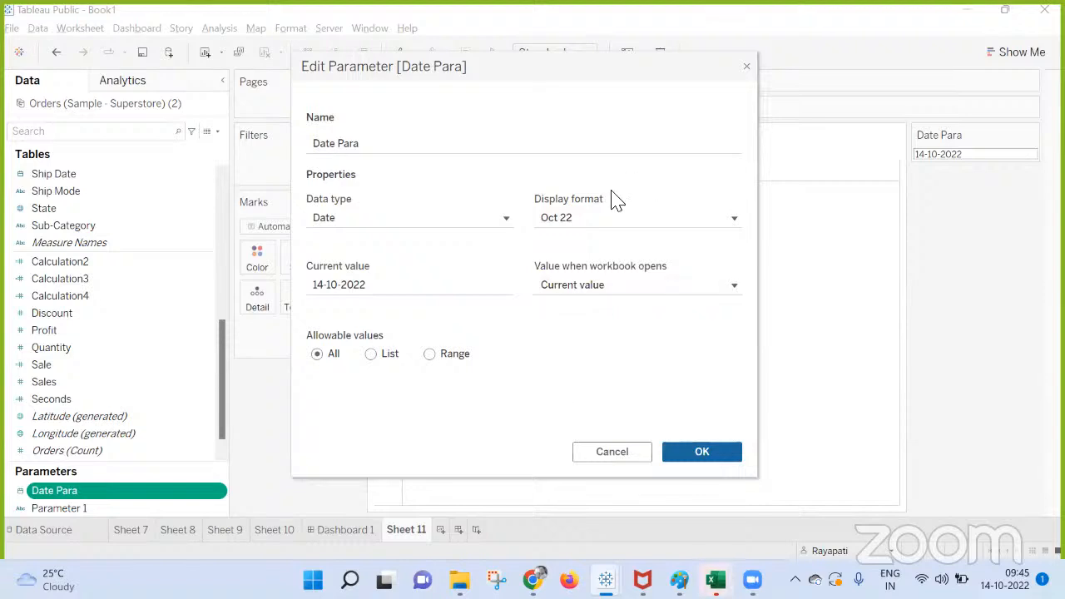
click(691, 454)
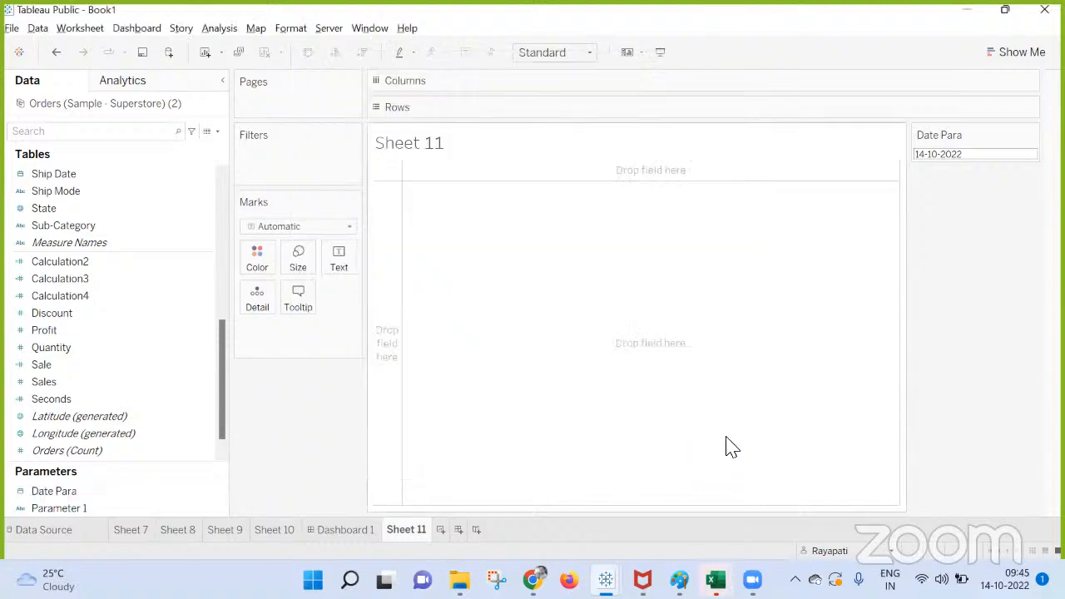
Check the Date Para control's calendar on the sheet and review the parameter's custom display format settings.
click(980, 157)
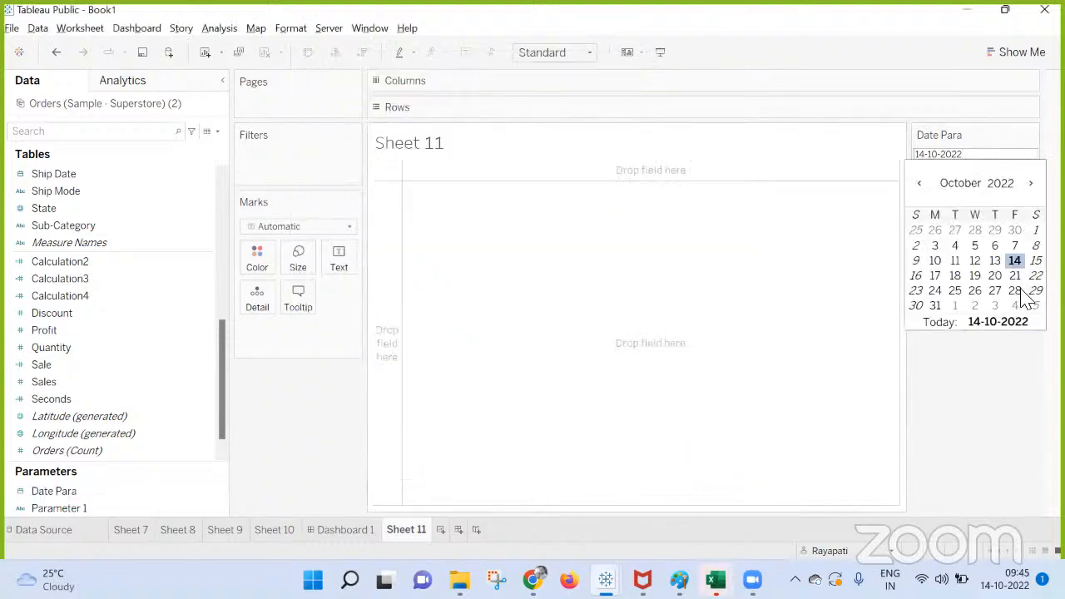
right_click(125, 491)
click(179, 303)
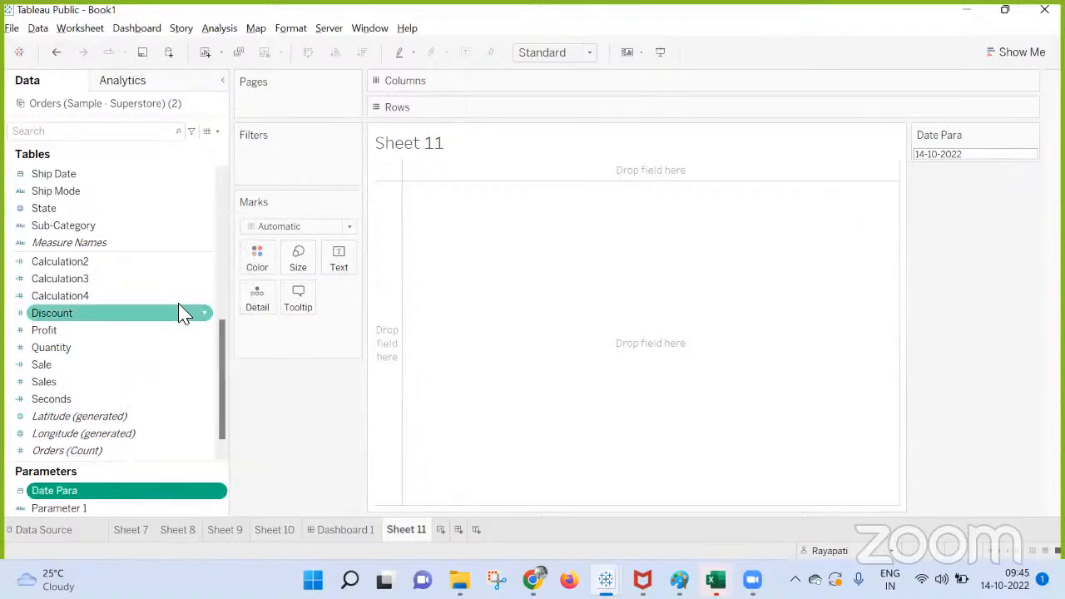
click(575, 293)
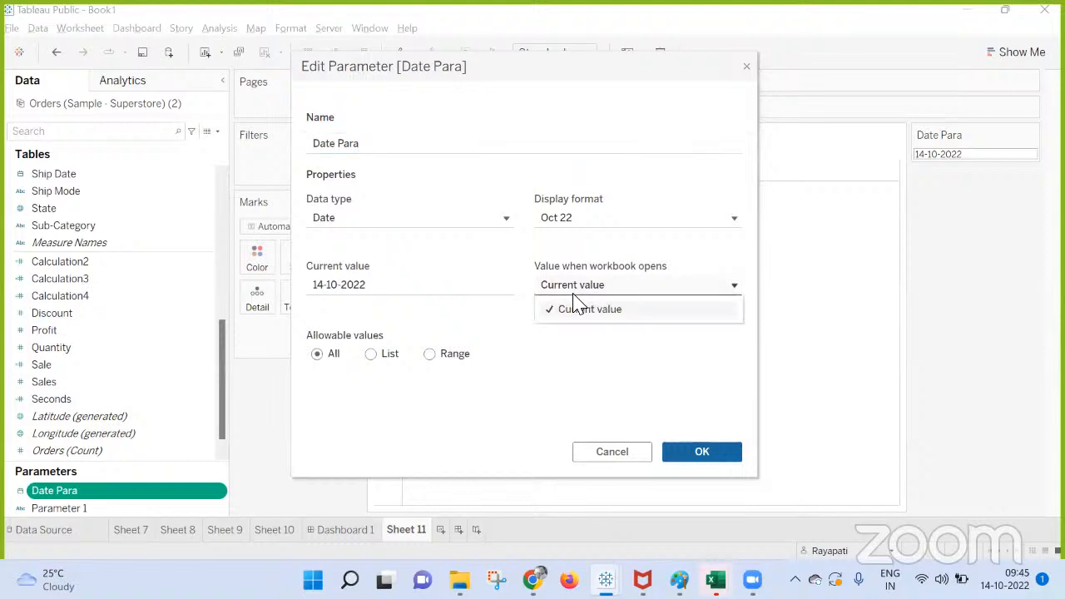
click(564, 224)
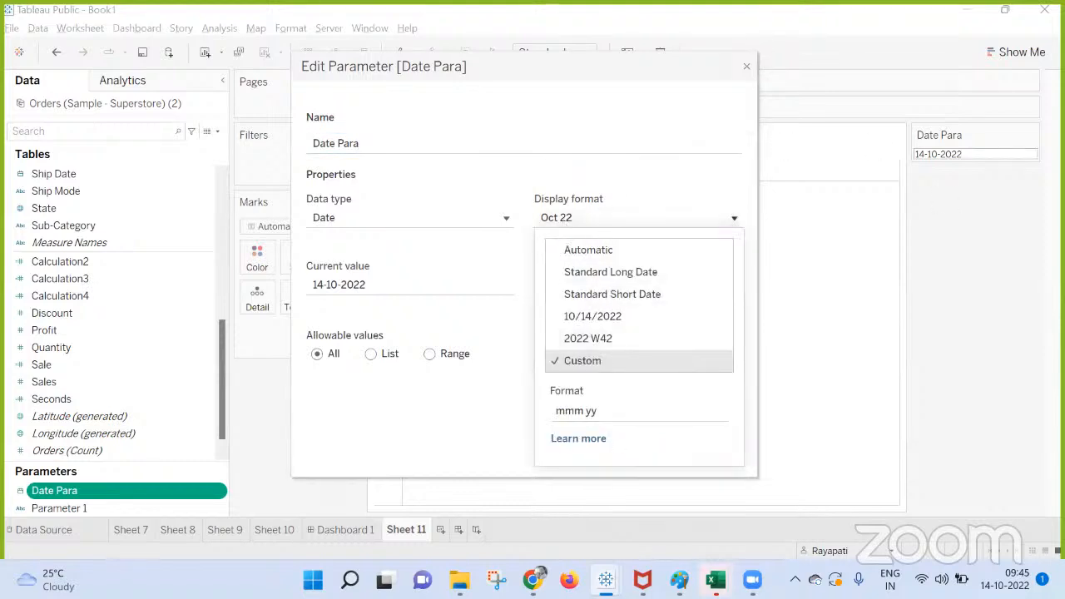
click(887, 114)
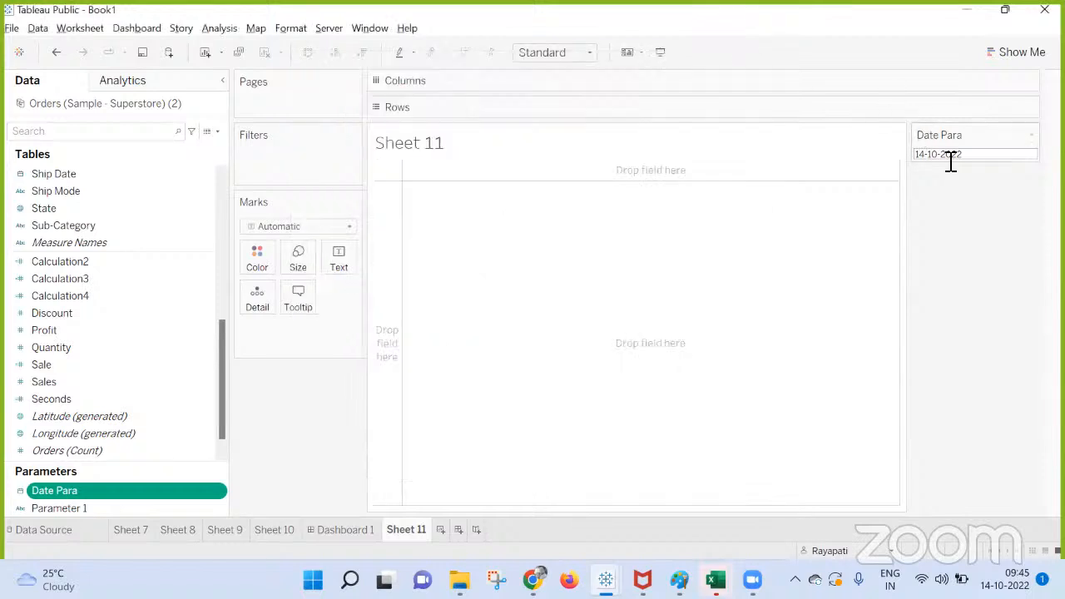
Reopen the Date Para control's calendar to compare its date display with the custom format.
click(992, 155)
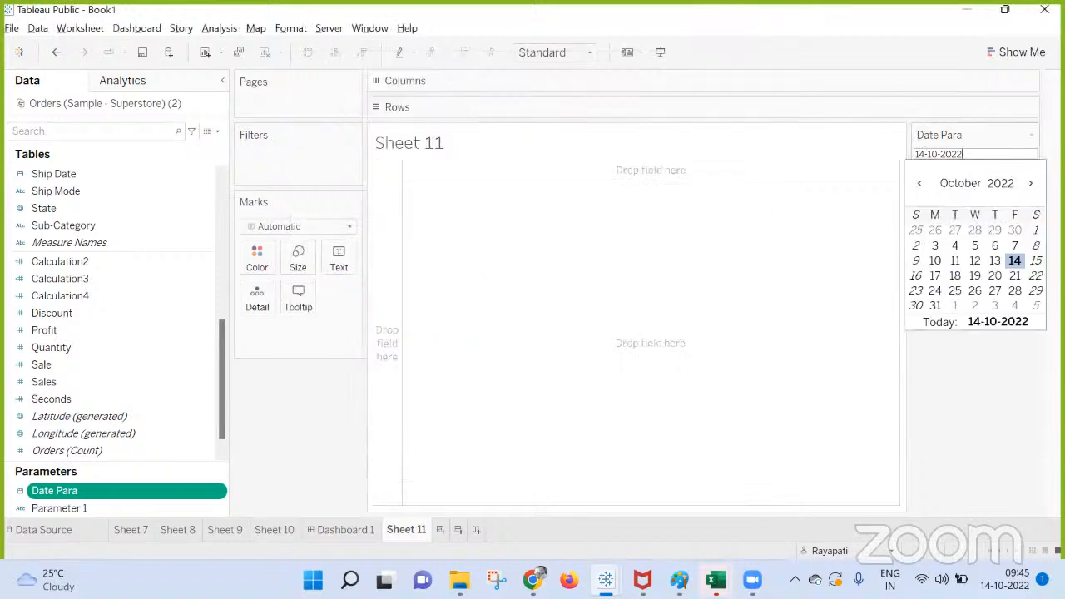
click(1032, 135)
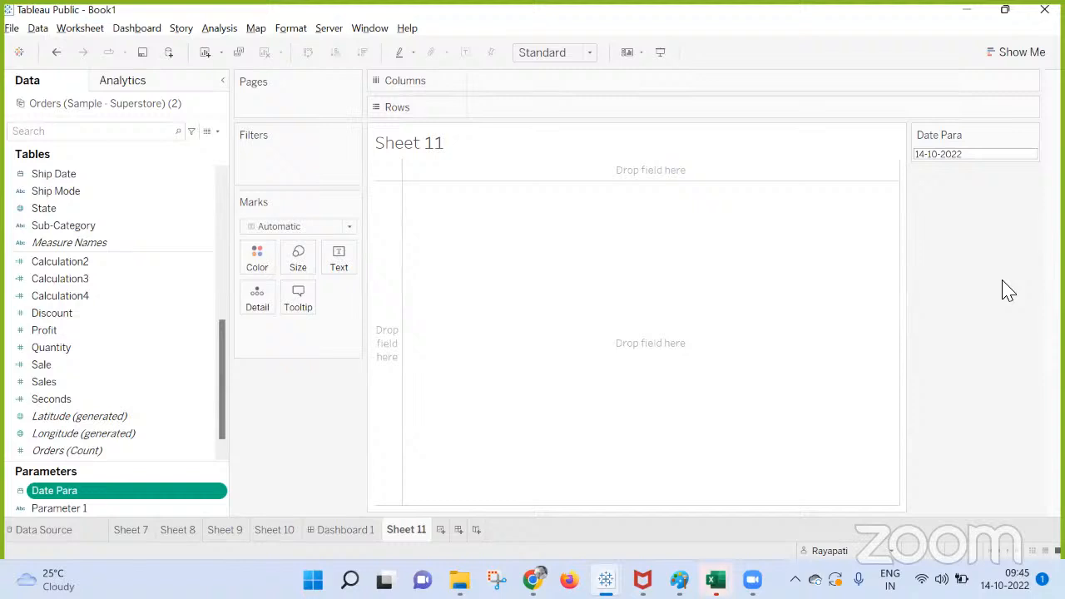
click(968, 153)
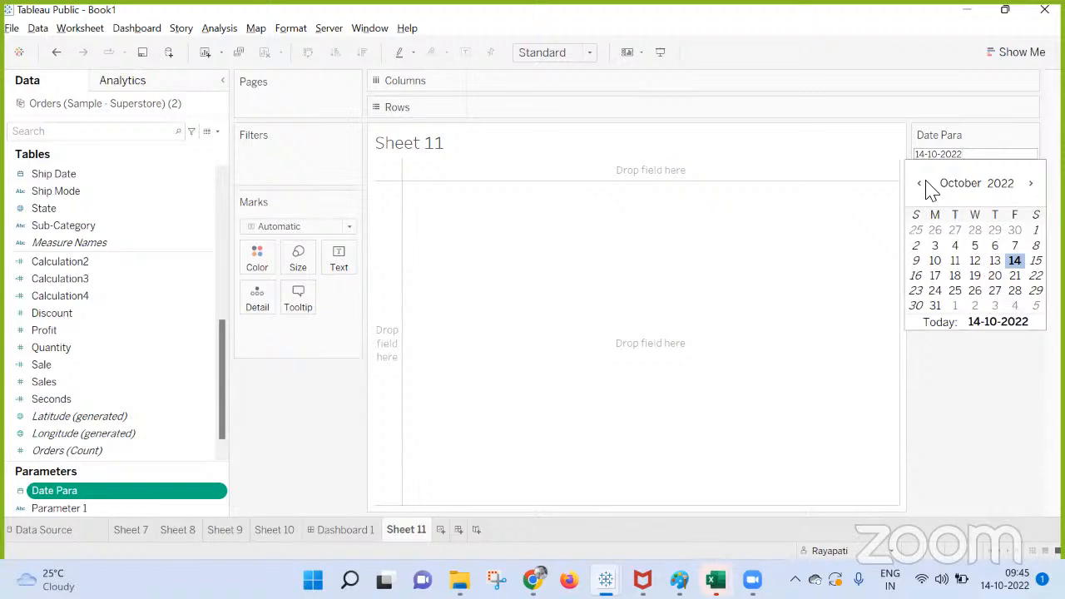
click(964, 381)
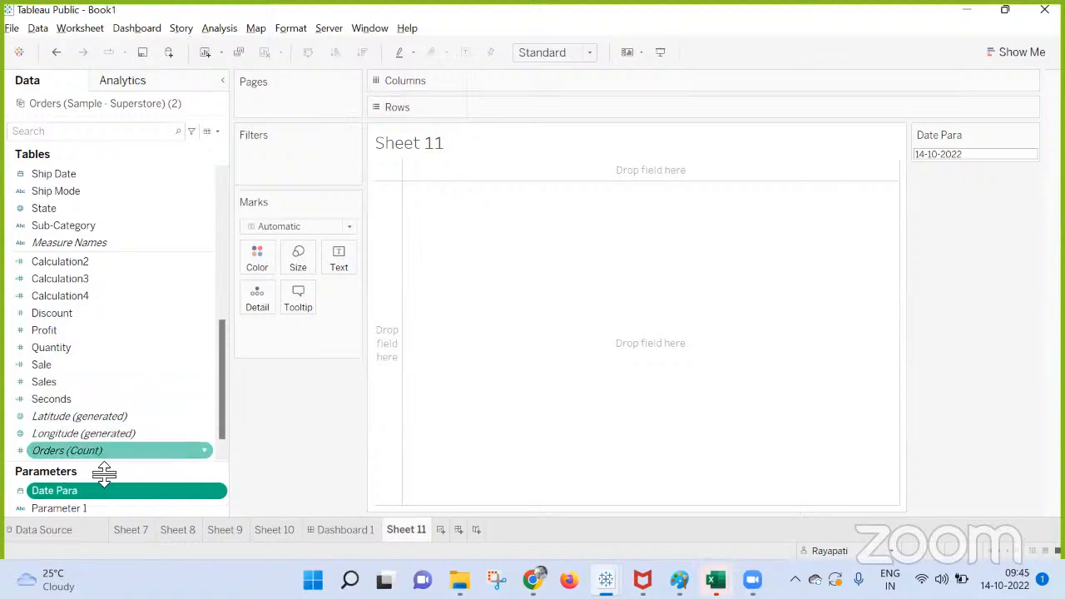
Create a custom date from the Order Date field using Months detail as a date value.
scroll(91, 447, down, 1)
scroll(86, 340, up, 5)
click(75, 261)
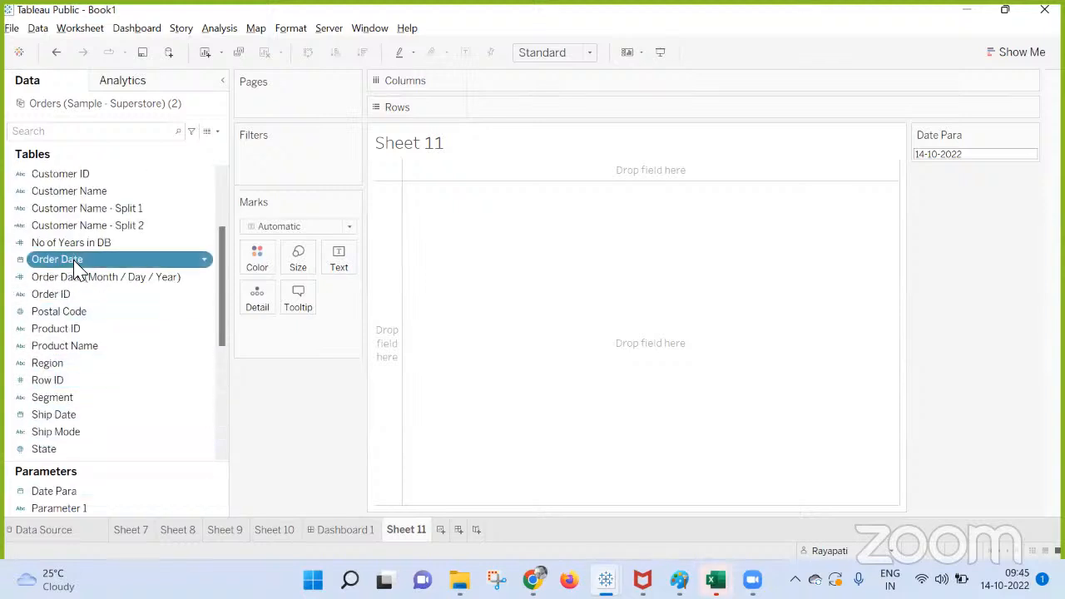
right_click(75, 264)
mouse_move(171, 353)
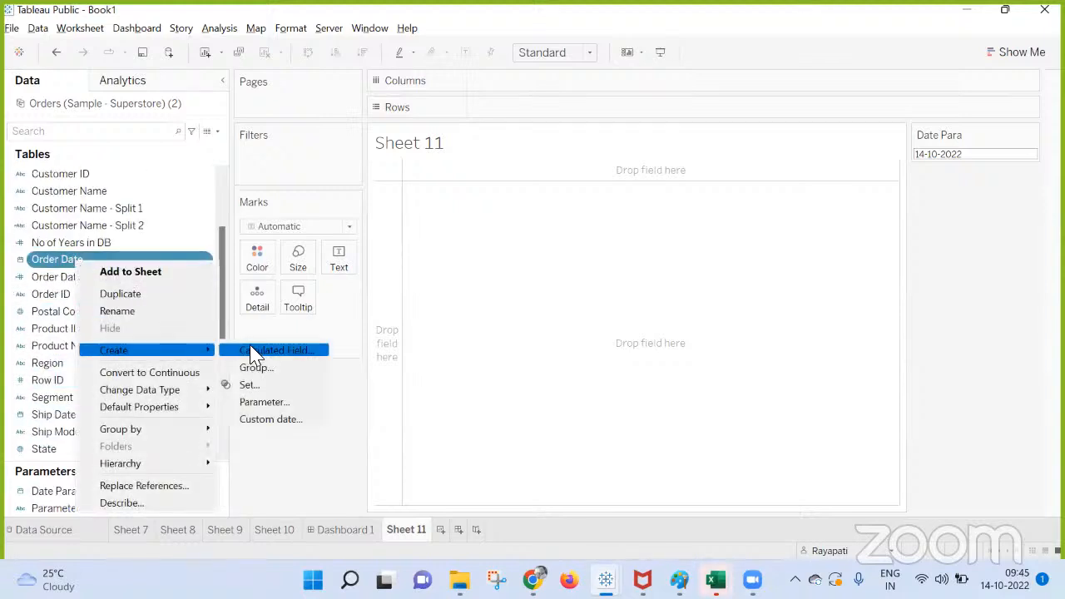
click(279, 419)
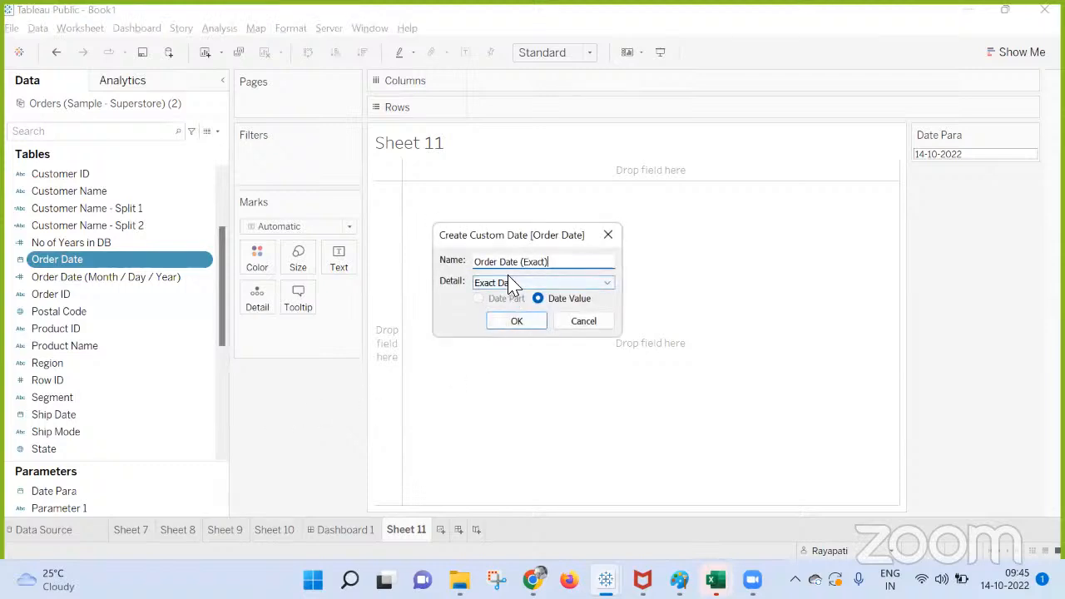
click(514, 286)
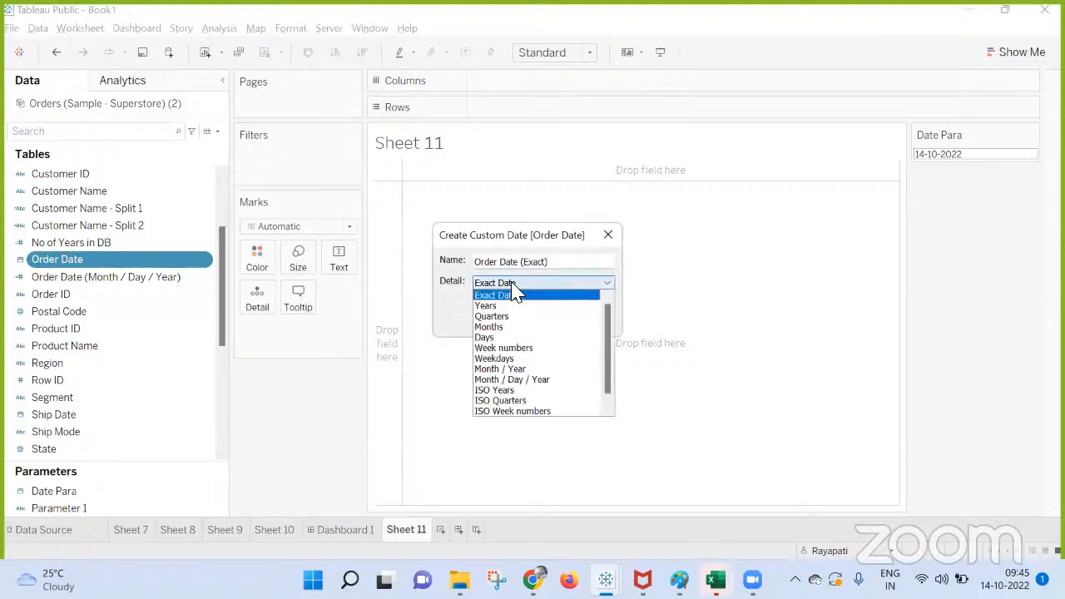
click(504, 327)
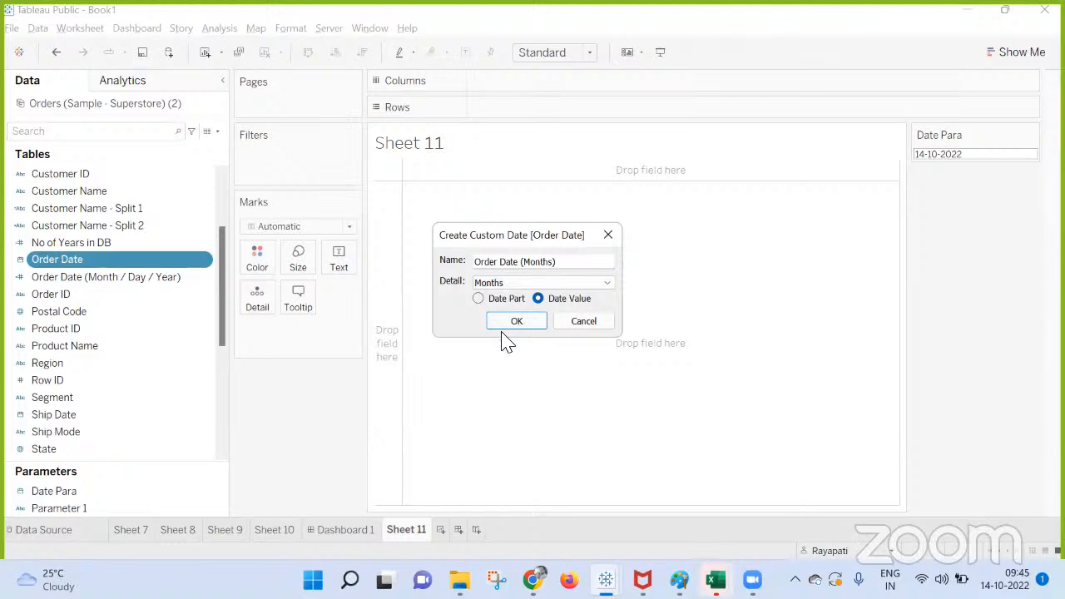
click(509, 323)
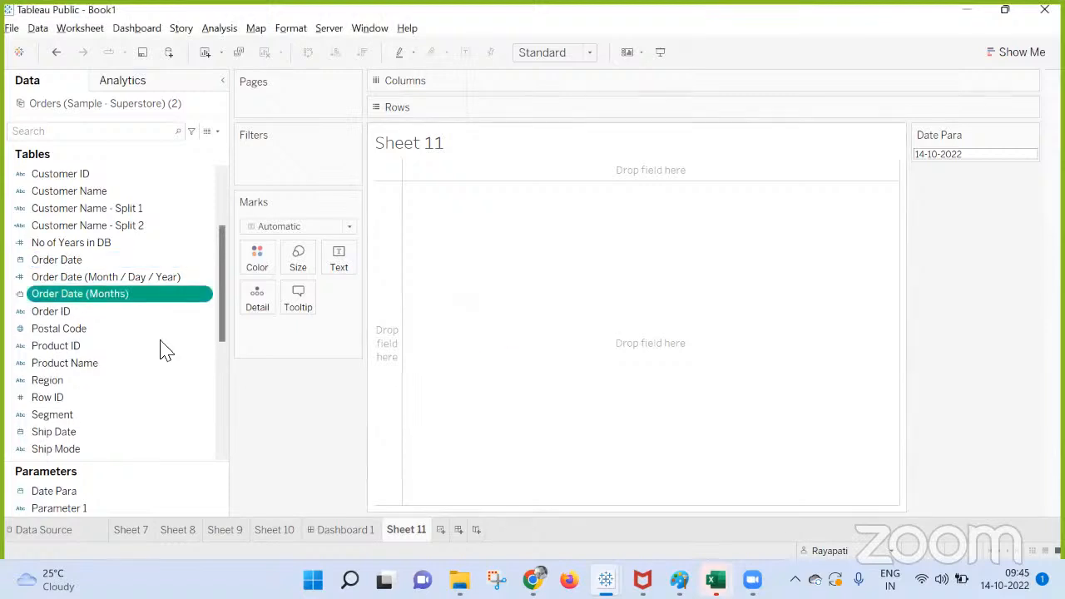
right_click(118, 302)
mouse_move(202, 167)
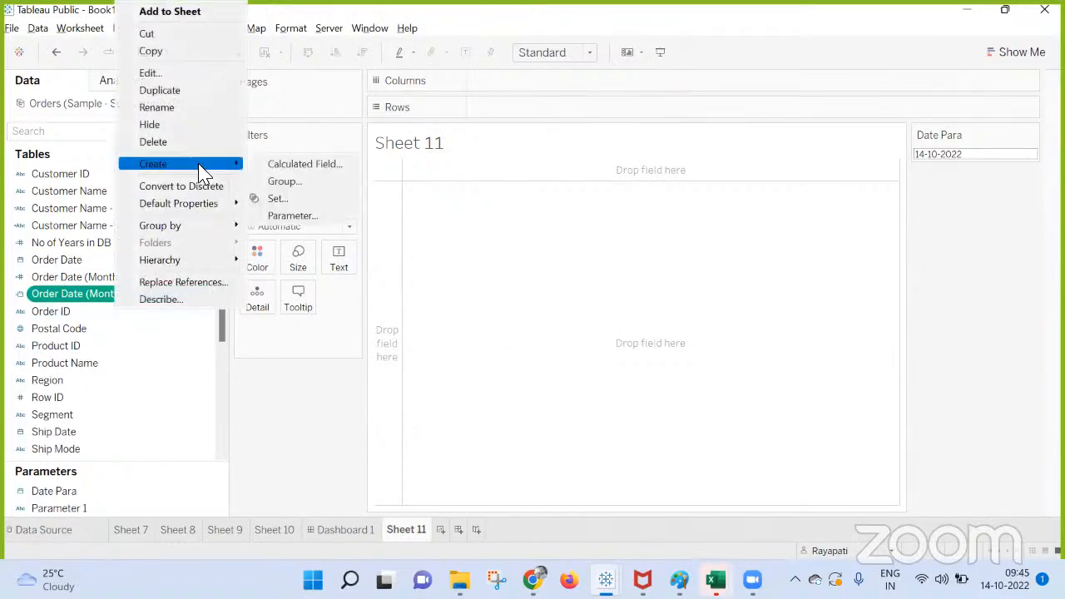
click(285, 217)
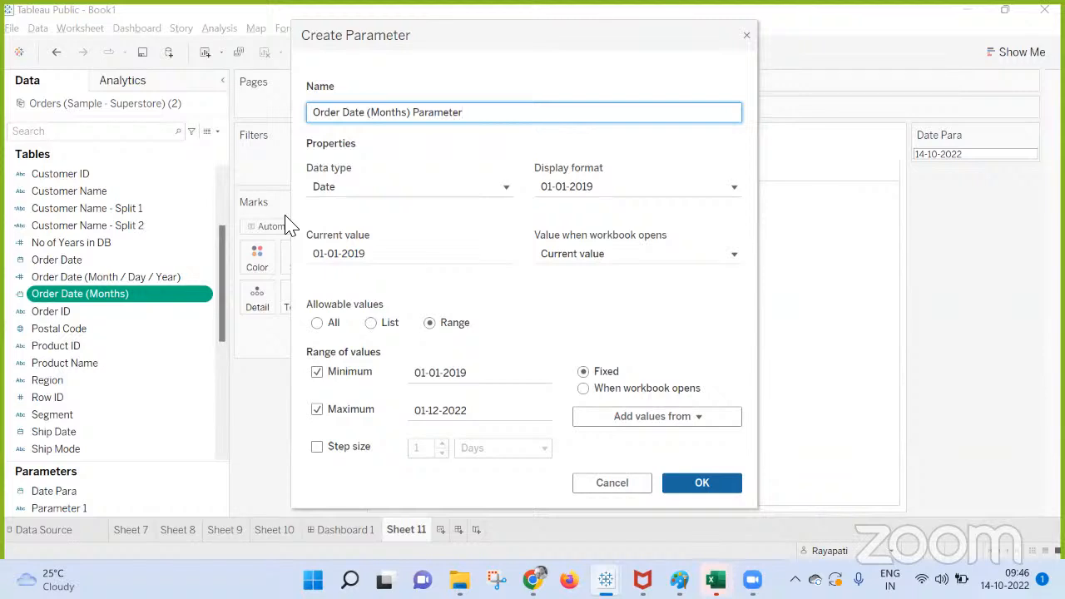
click(747, 37)
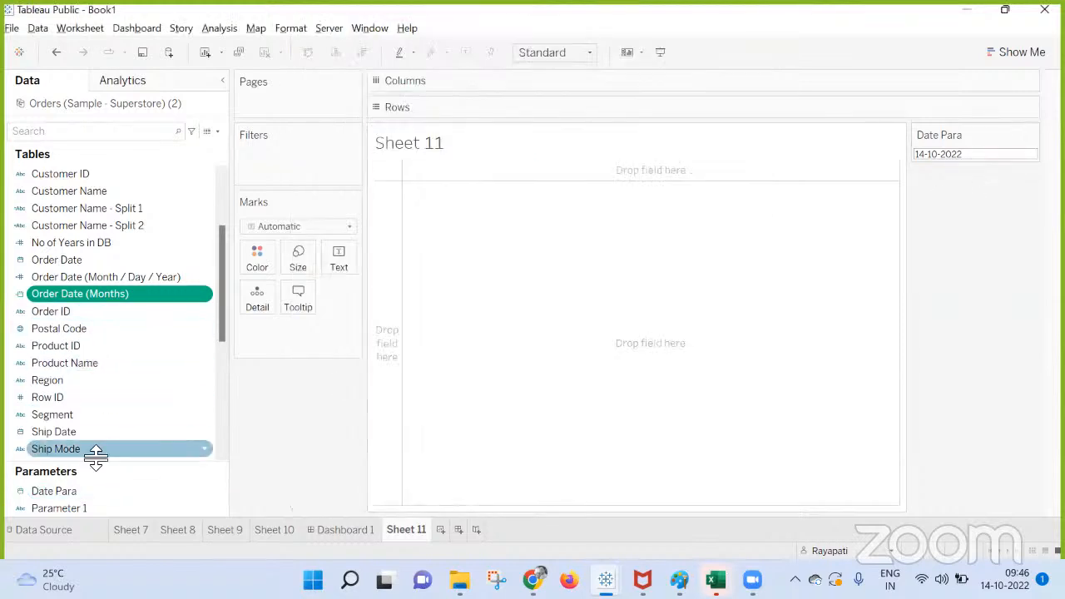
Review Date Para's display format in its parameter settings and recheck the calendar of its control.
click(70, 491)
right_click(70, 491)
click(160, 303)
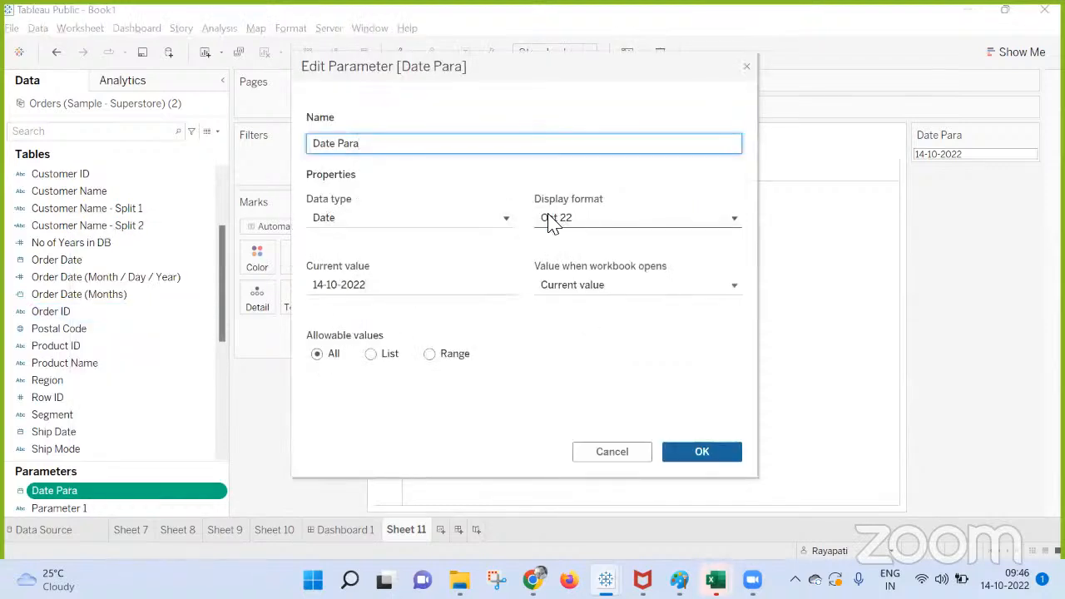
click(598, 227)
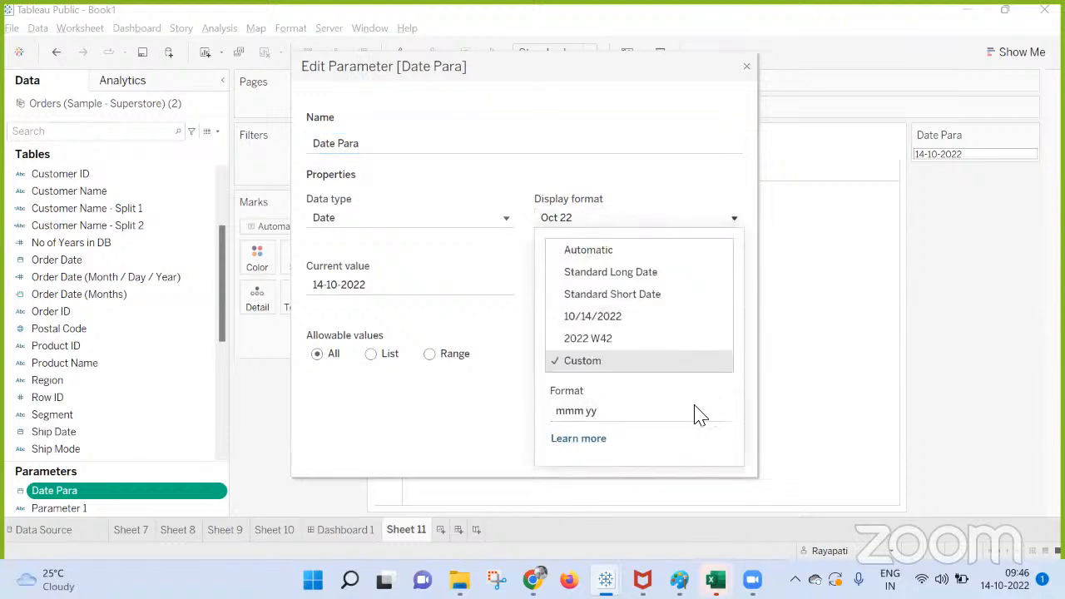
click(748, 67)
click(980, 155)
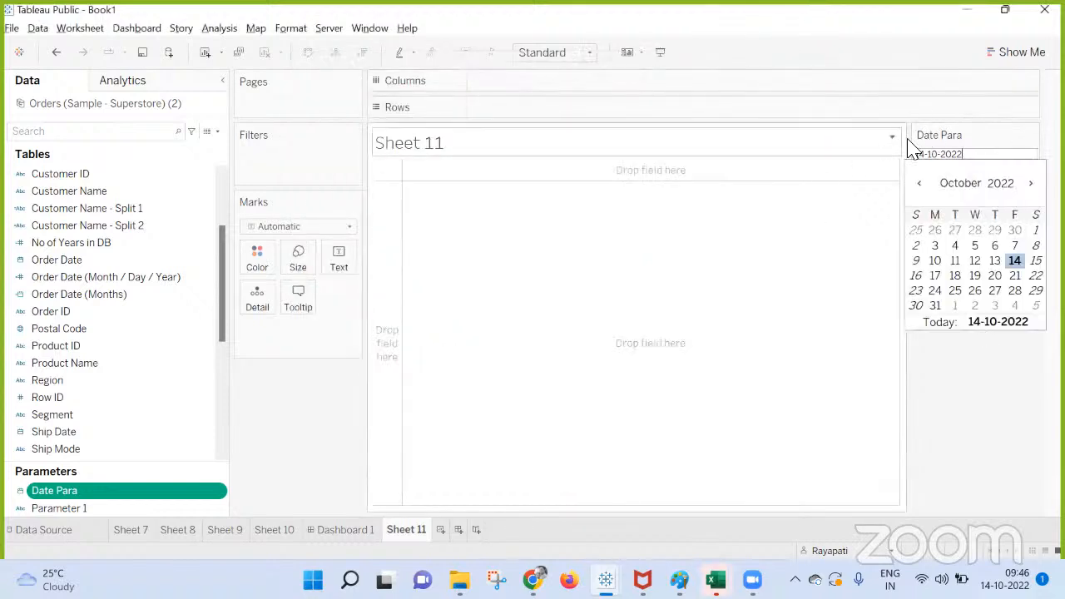
click(980, 320)
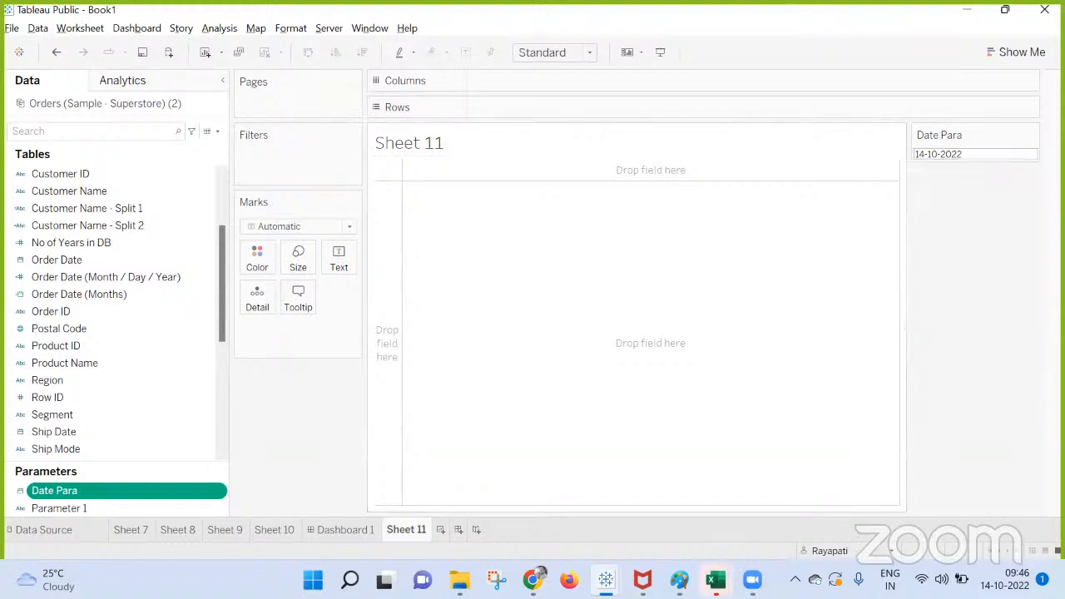
Delete the Order Date (Month / Day / Year) and Order Date (Months) fields from the data source.
click(101, 298)
ctrl+click(94, 279)
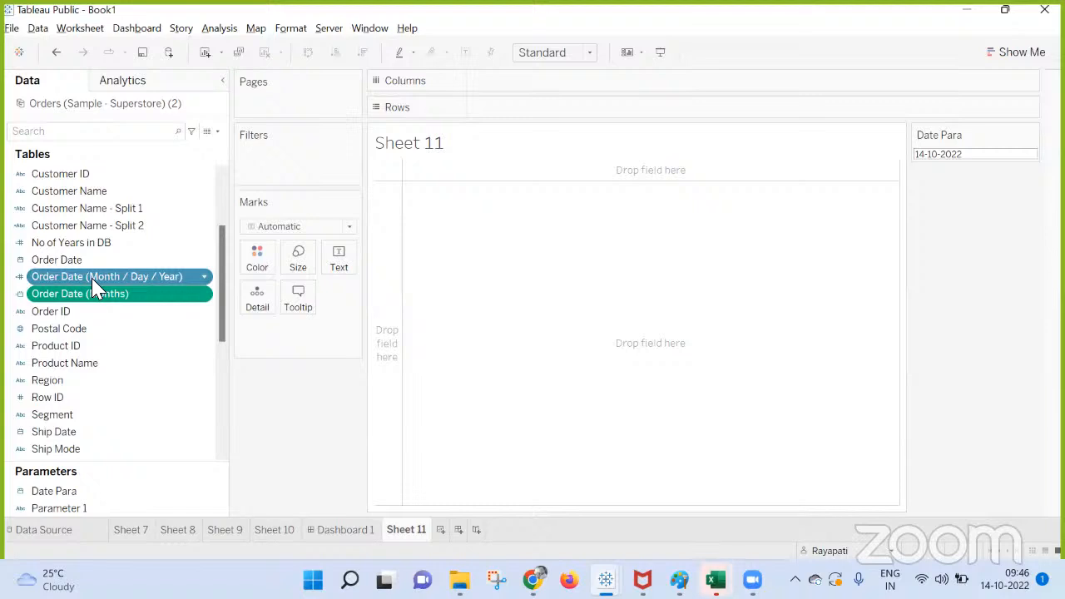
right_click(94, 284)
click(142, 378)
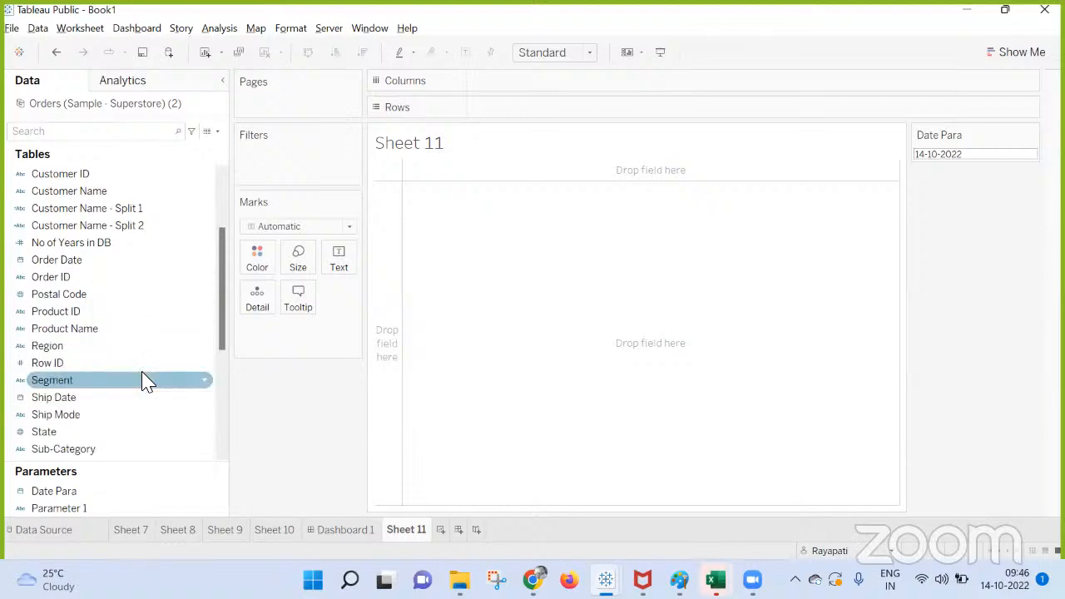
Create the custom date Order Date (Months) from Order Date, with Months detail and Date Value selected.
click(55, 263)
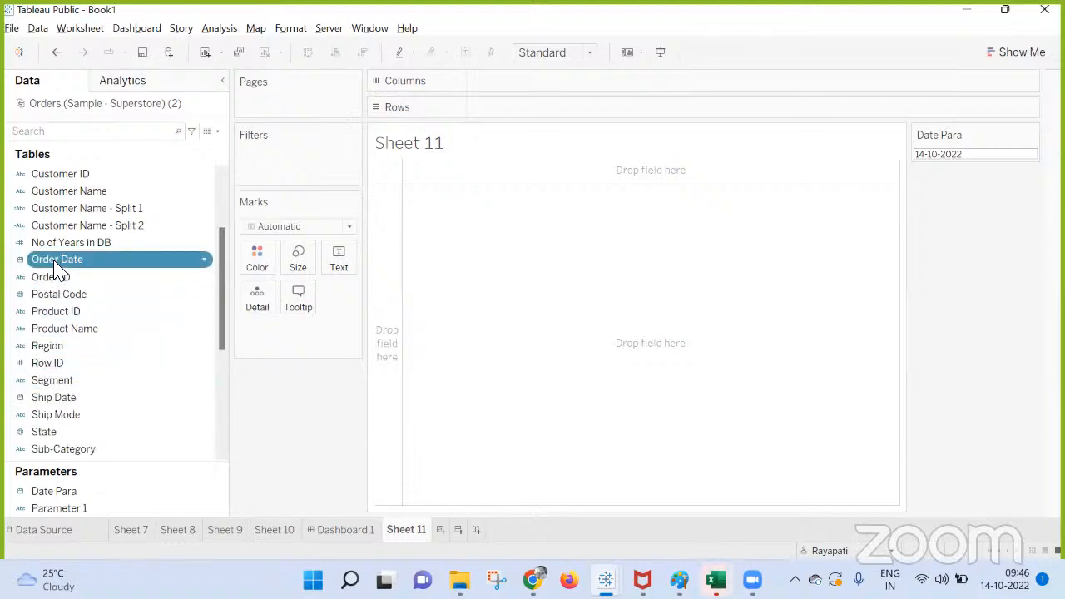
right_click(55, 265)
mouse_move(133, 351)
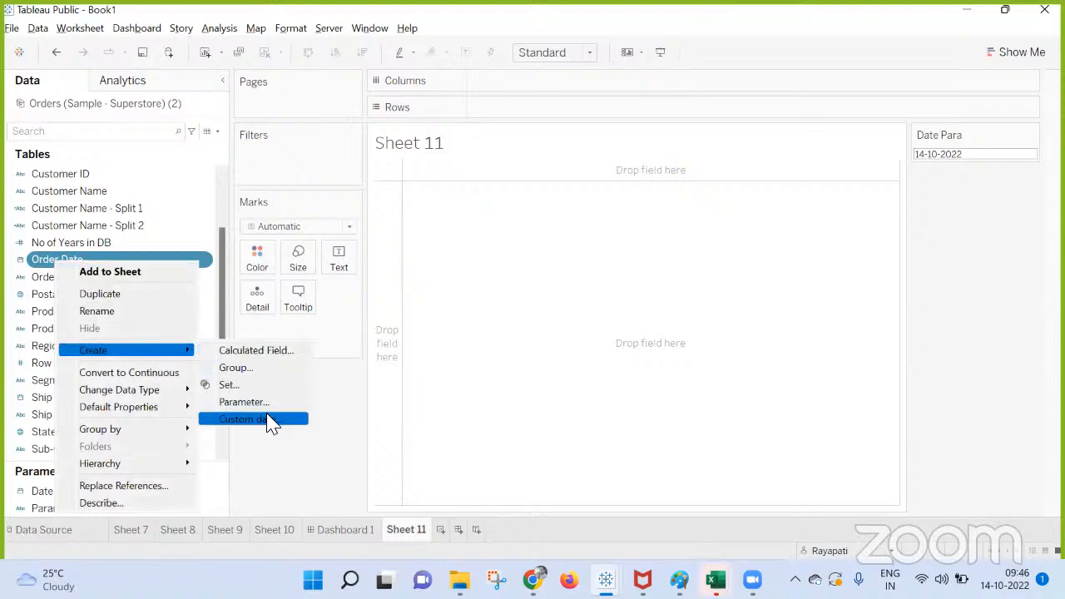
click(265, 419)
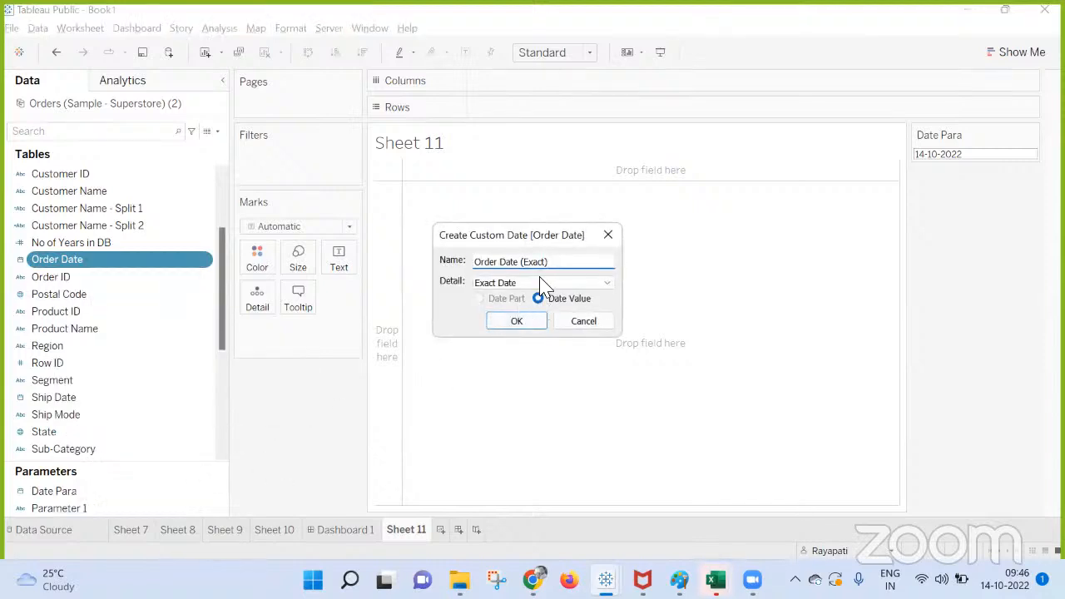
click(534, 284)
click(512, 326)
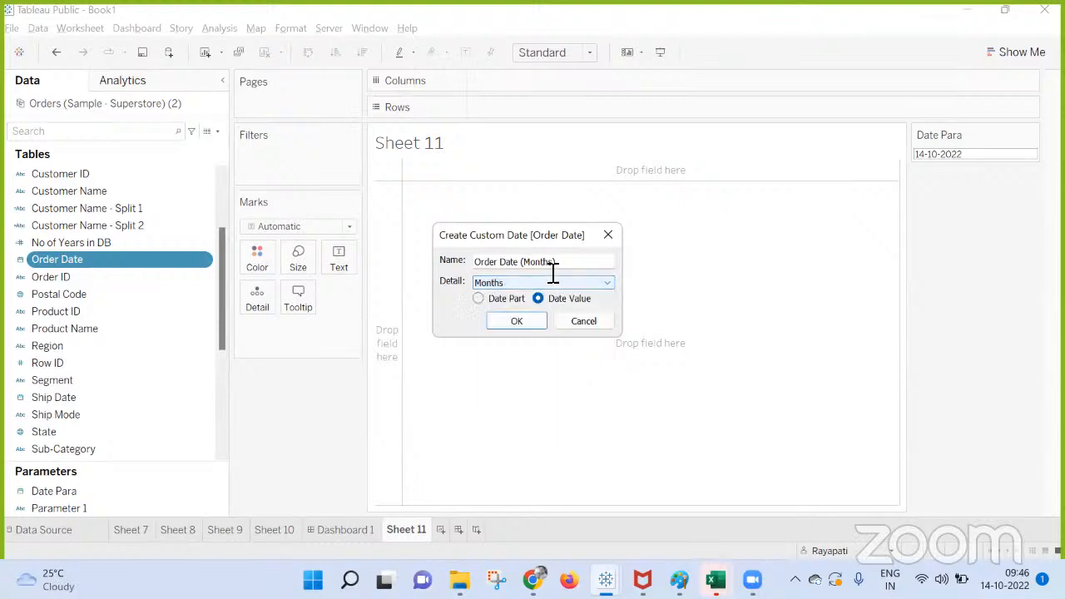
click(512, 323)
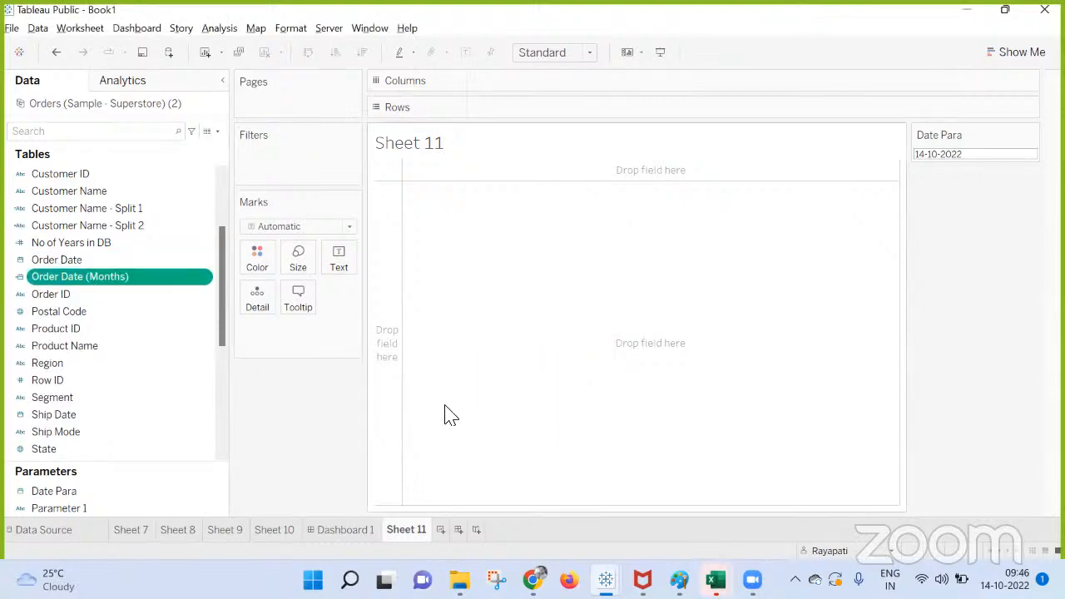
Place Order Date (Months) on Rows and convert it to discrete.
mouse_move(74, 277)
mouse_down()
mouse_move(499, 143)
mouse_move(549, 111)
mouse_up()
click(550, 110)
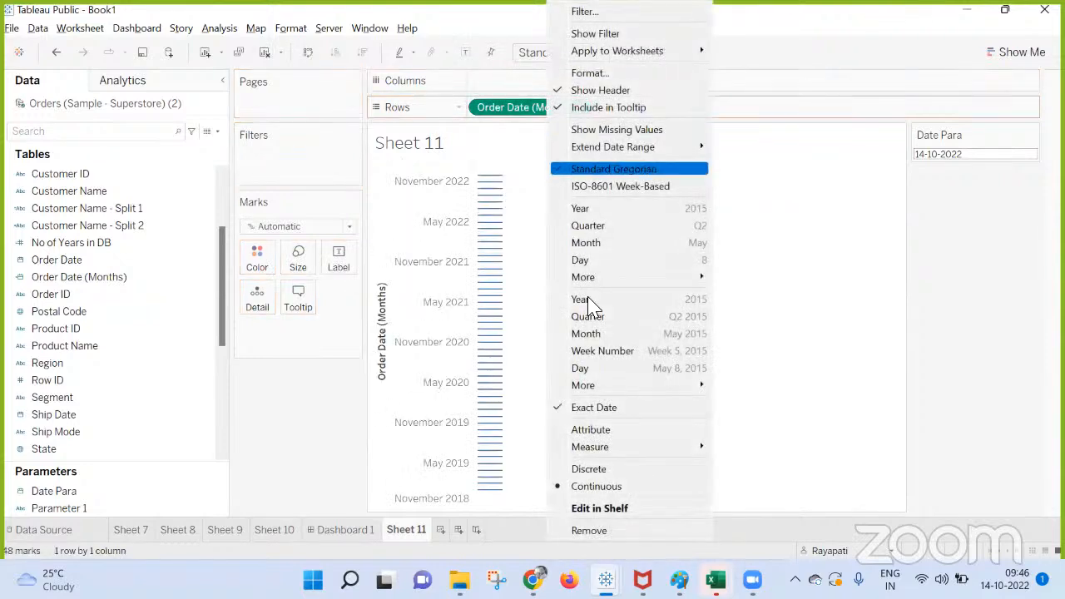
click(596, 469)
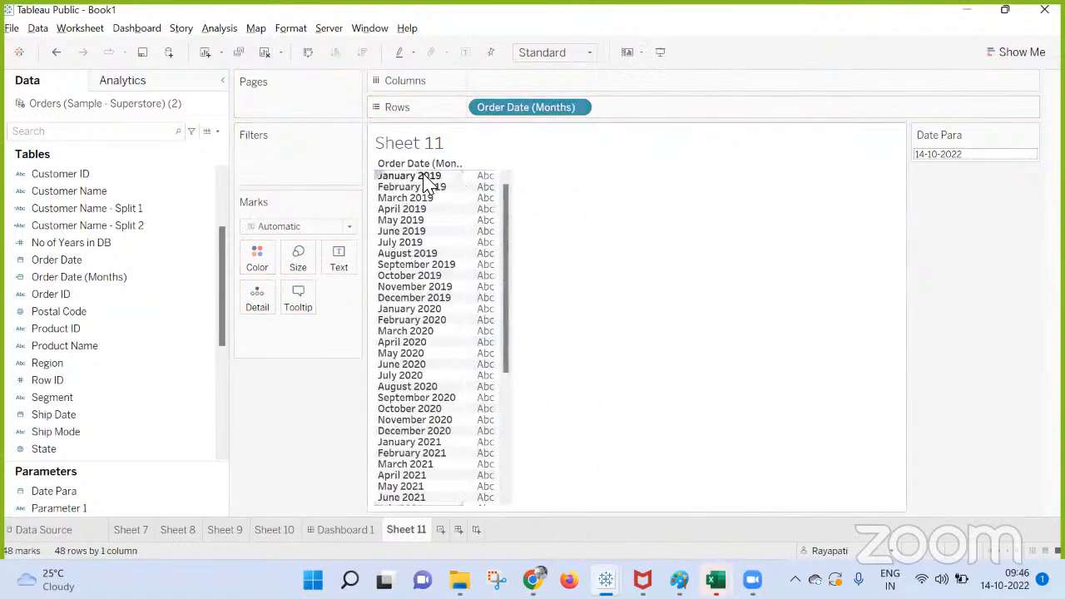
Start a parameter based on Order Date (Months), filling its list of allowable values from that field and keeping the list fixed.
right_click(67, 283)
mouse_move(187, 181)
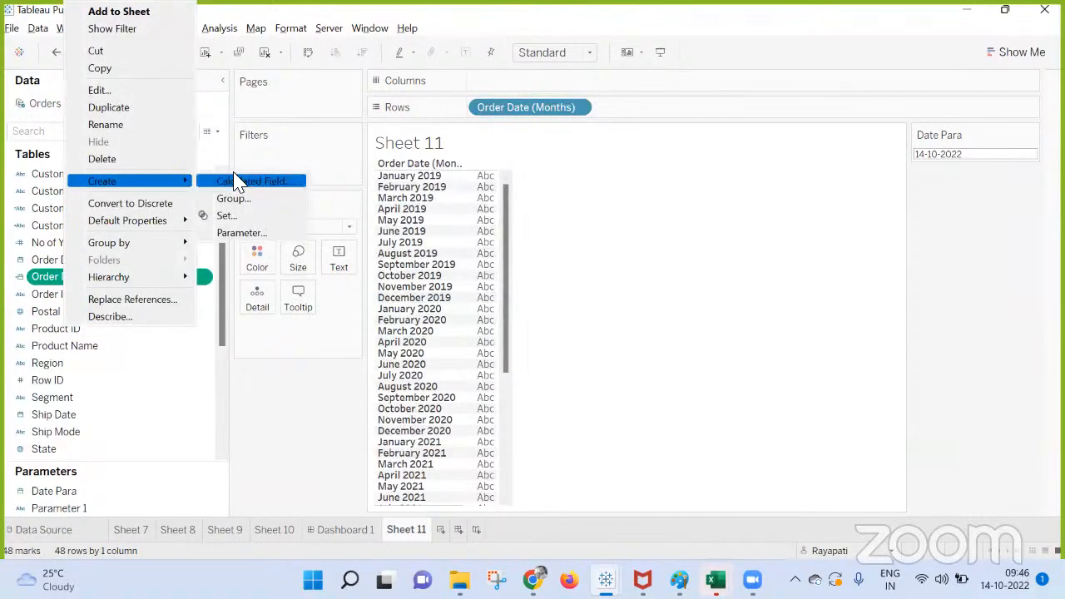
click(248, 234)
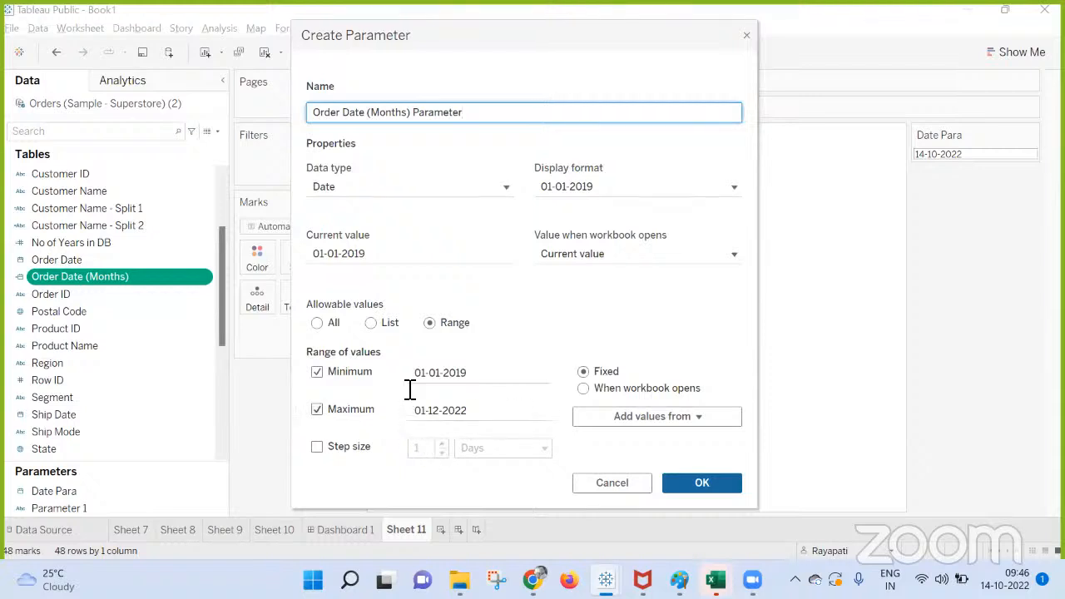
click(370, 323)
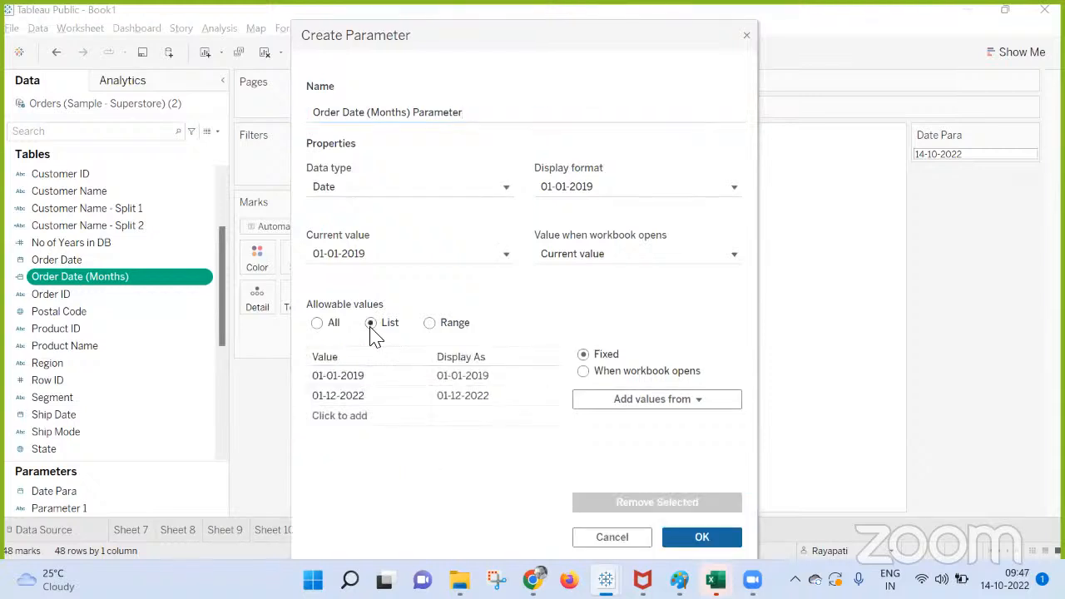
click(585, 372)
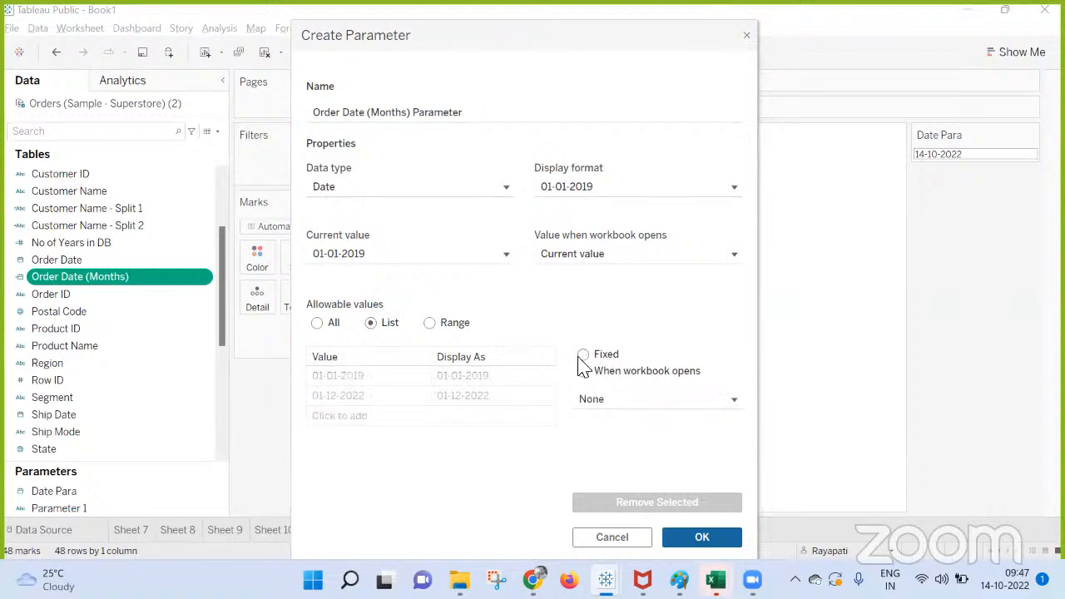
click(583, 355)
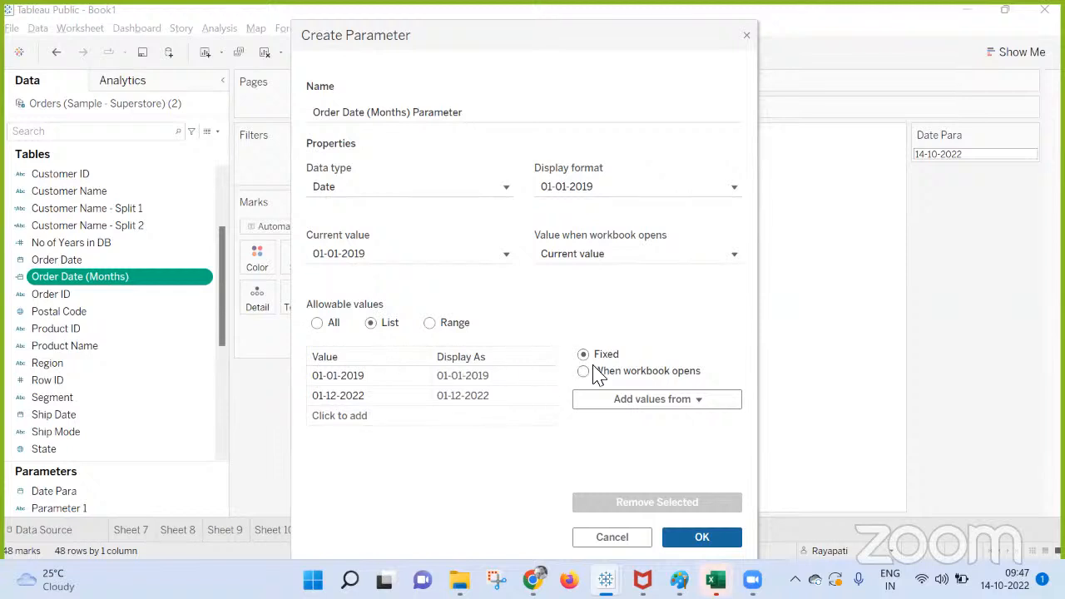
click(584, 372)
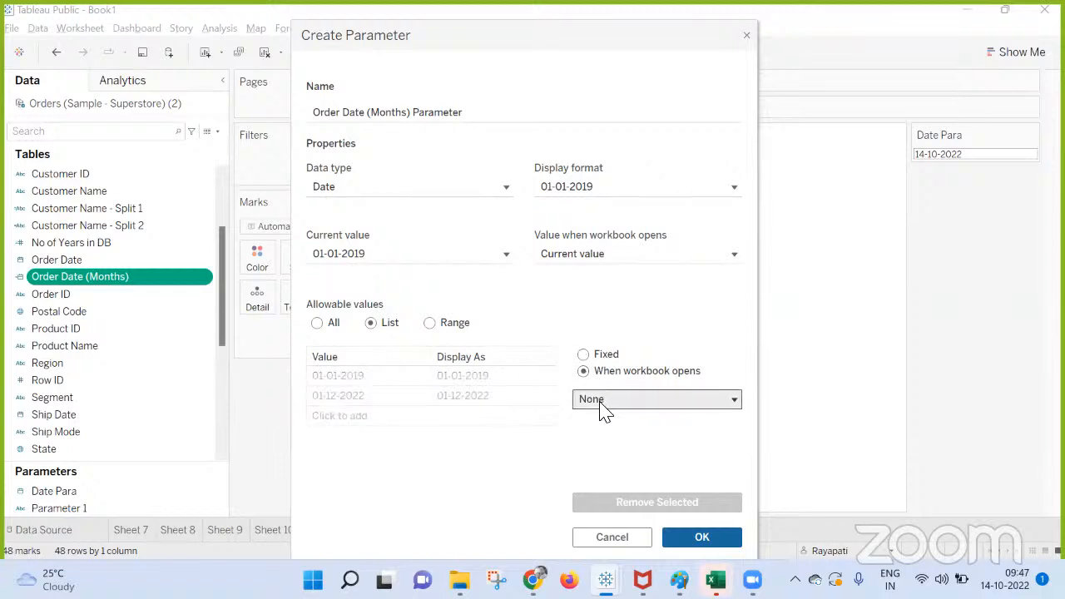
click(599, 401)
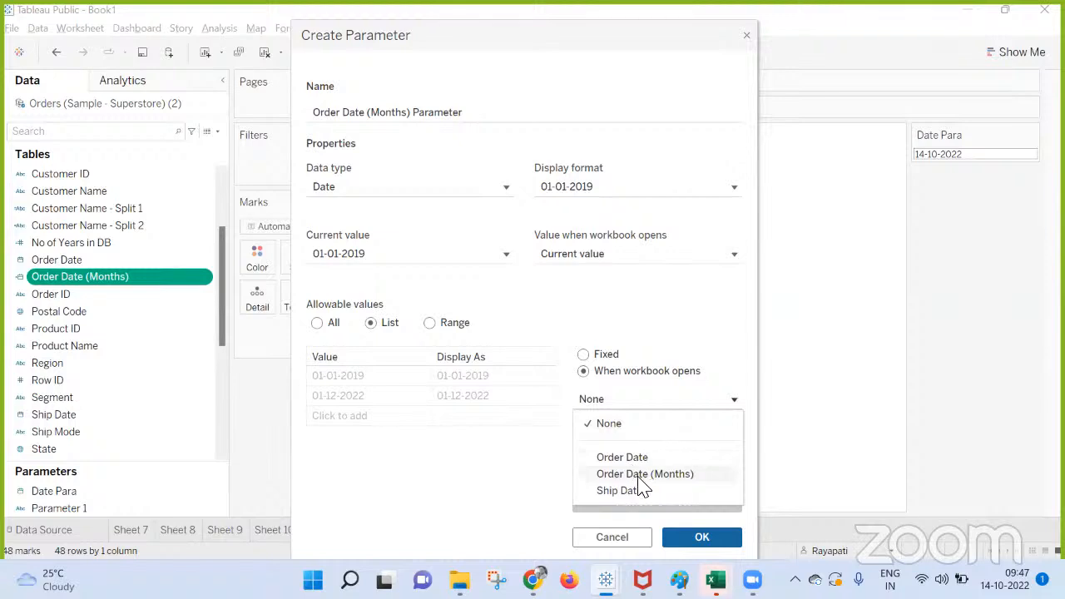
click(639, 476)
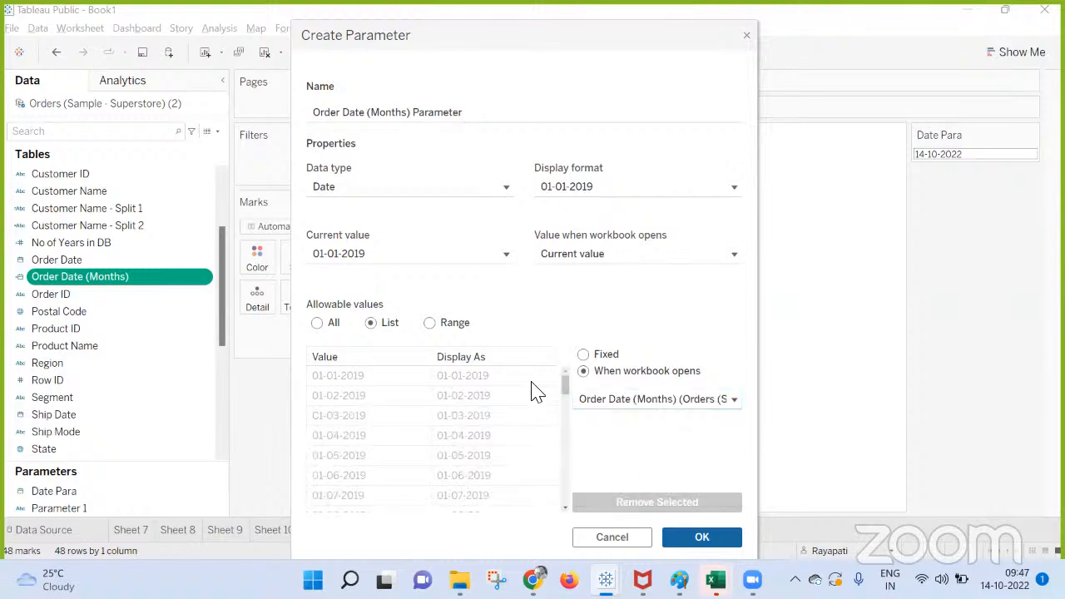
scroll(536, 388, down, 5)
click(583, 356)
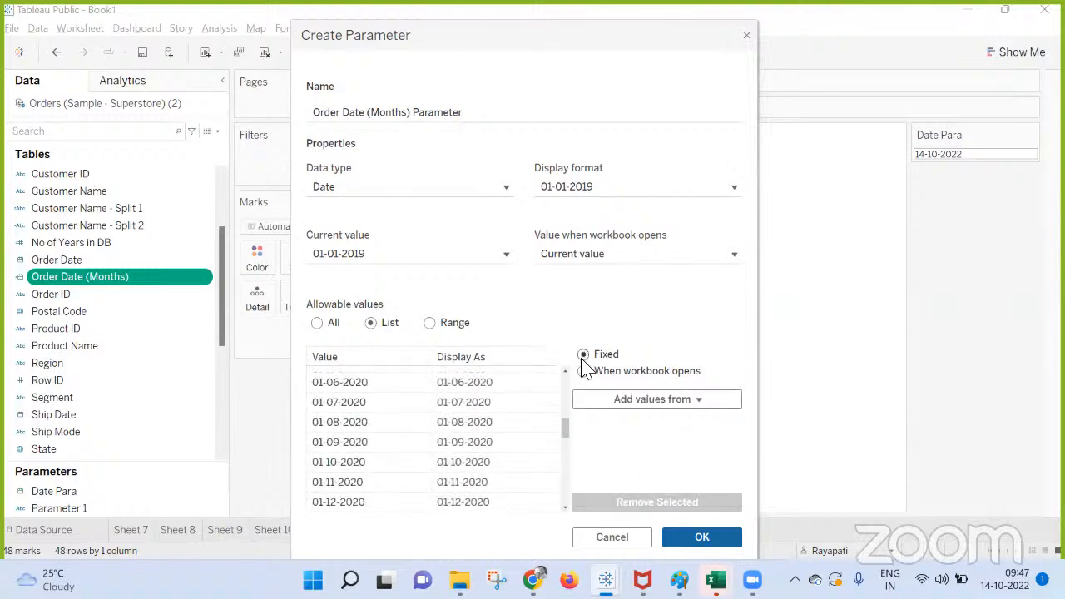
scroll(519, 413, up, 6)
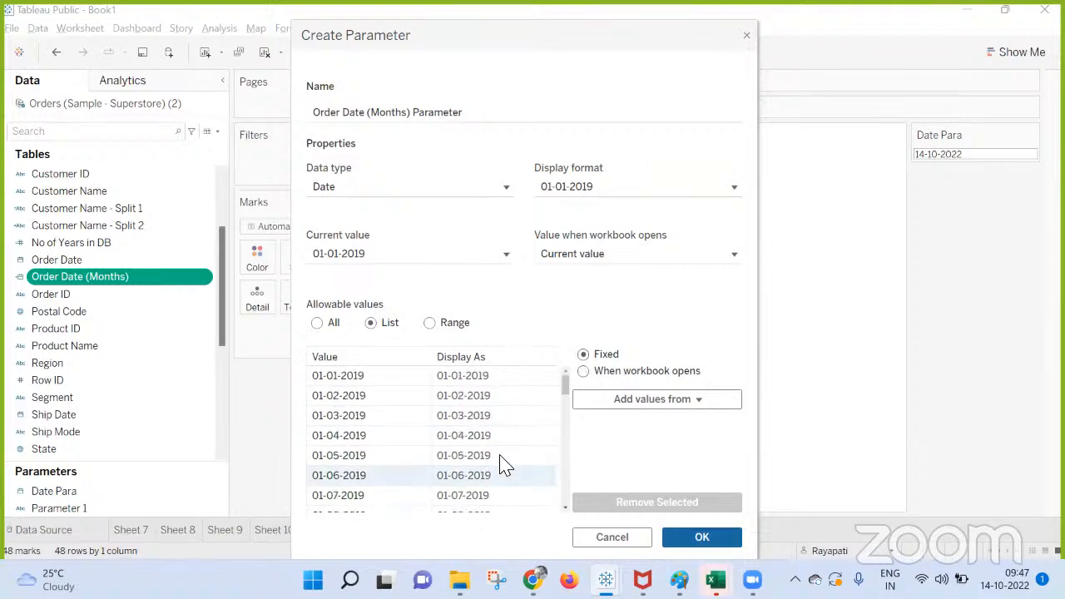
Set the parameter's display format to custom mmm yy and create the parameter.
click(553, 192)
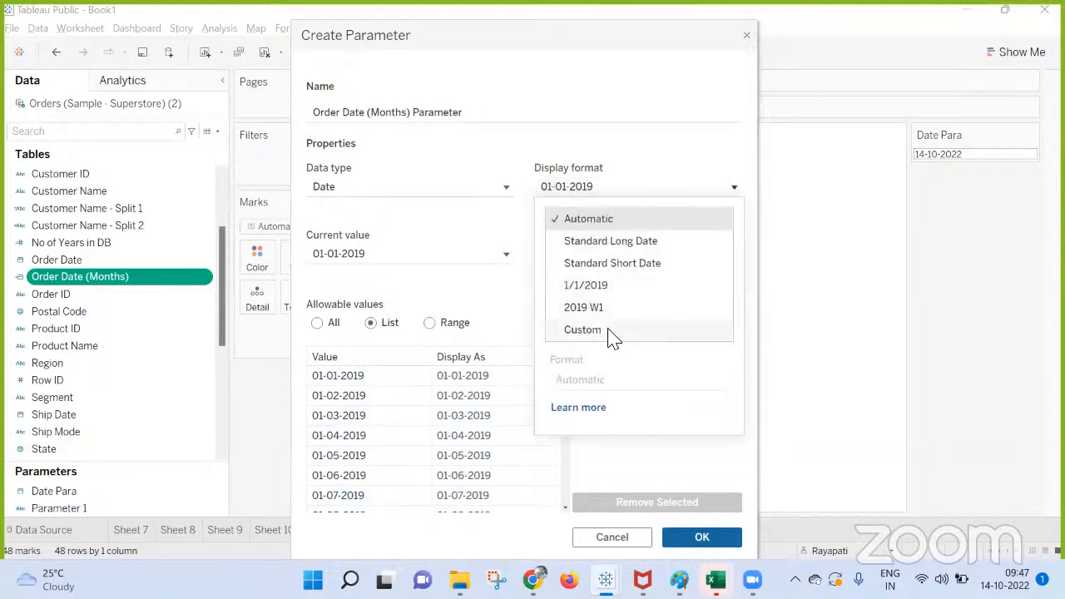
click(610, 331)
click(605, 382)
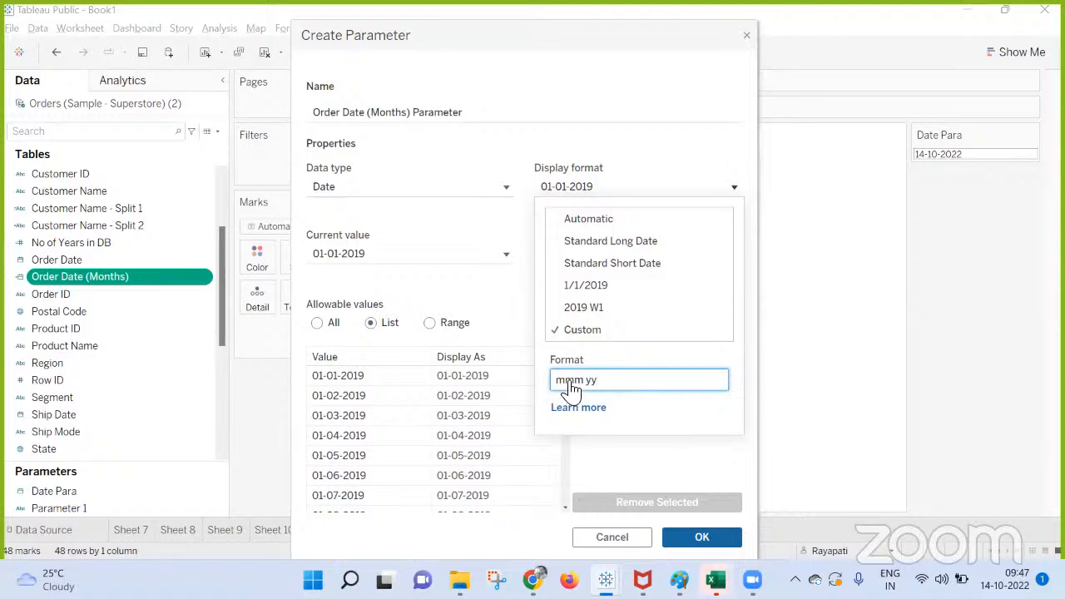
click(654, 469)
click(721, 538)
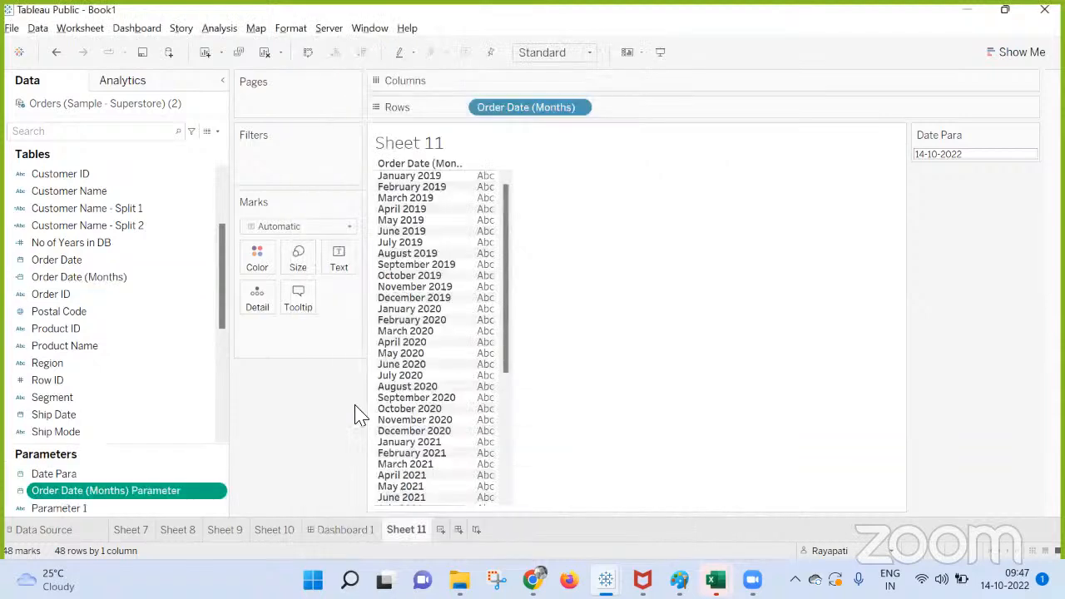
Show the Order Date (Months) Parameter control and compare its list of values with the Date Para calendar.
right_click(175, 486)
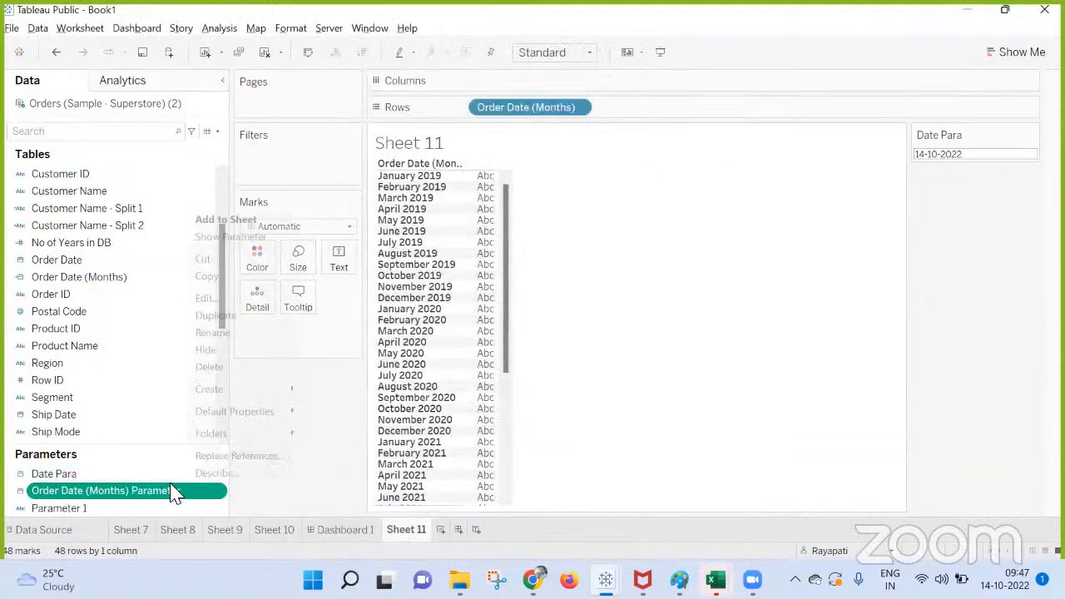
click(244, 238)
click(947, 200)
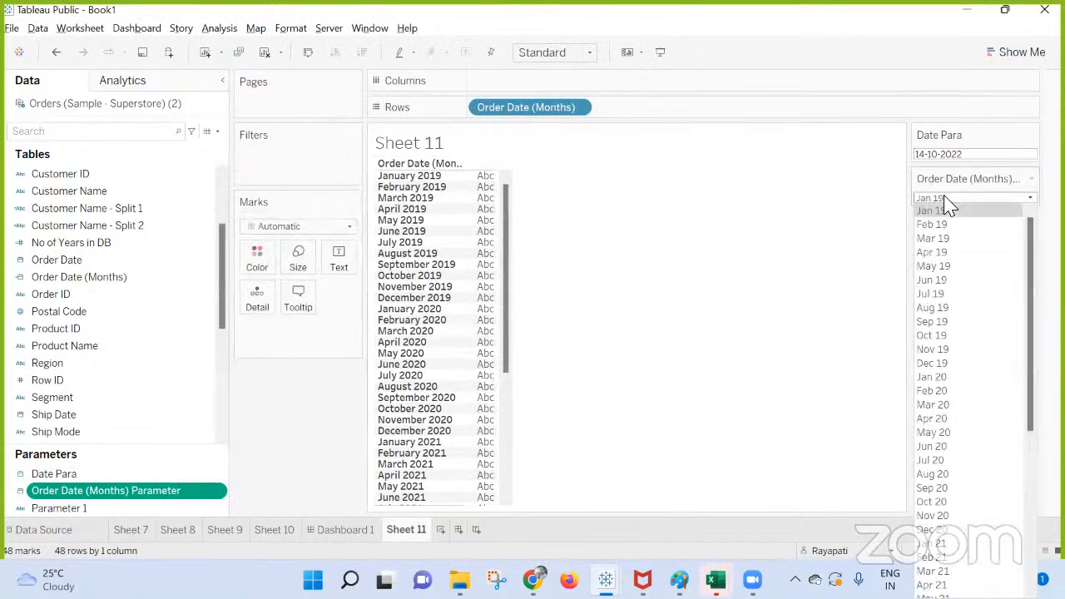
click(774, 237)
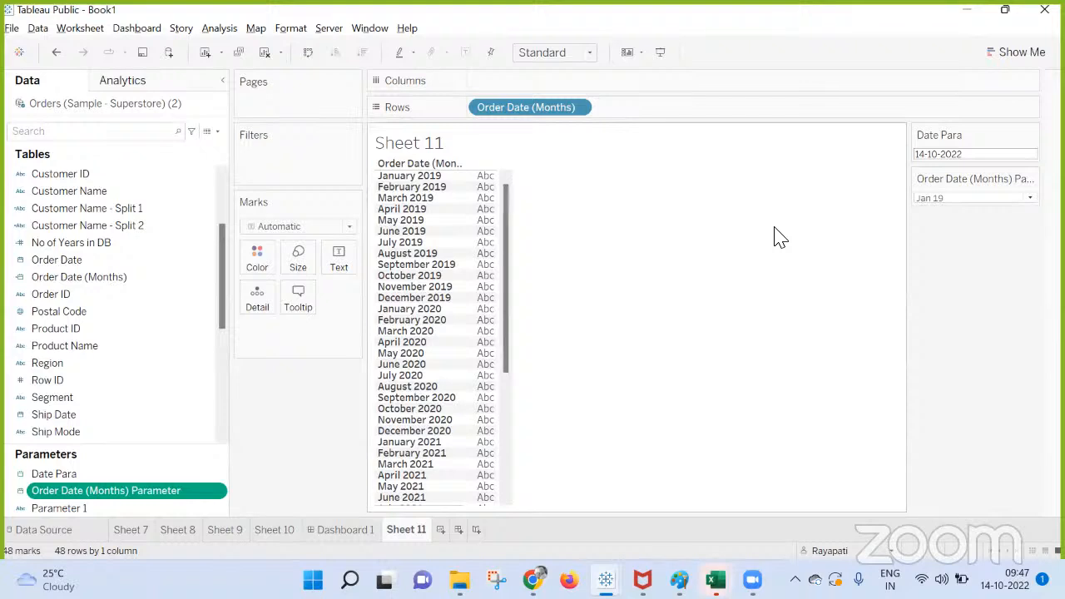
click(991, 157)
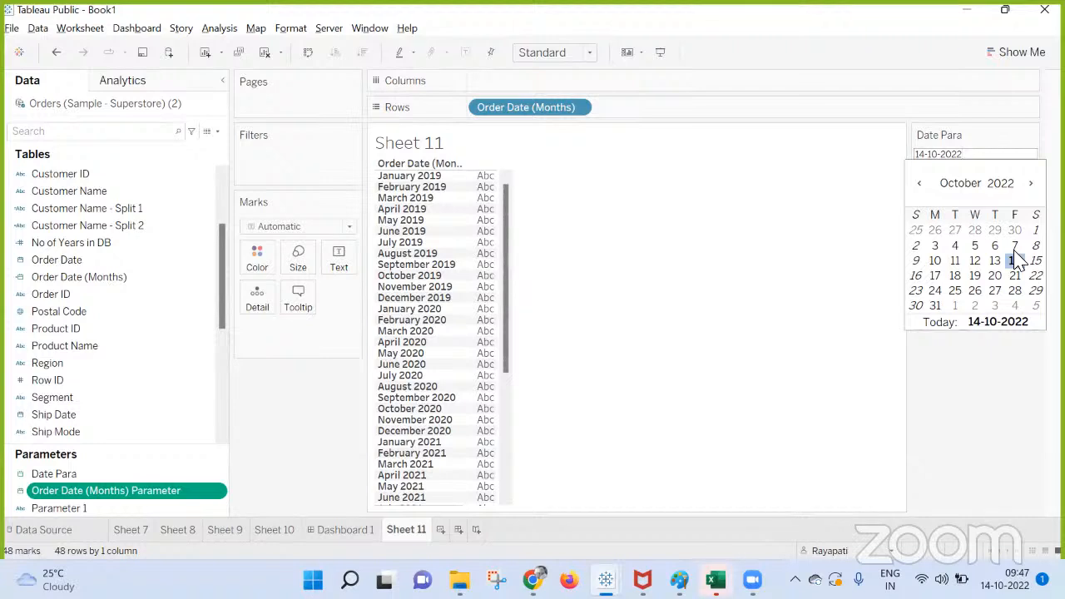
click(1004, 427)
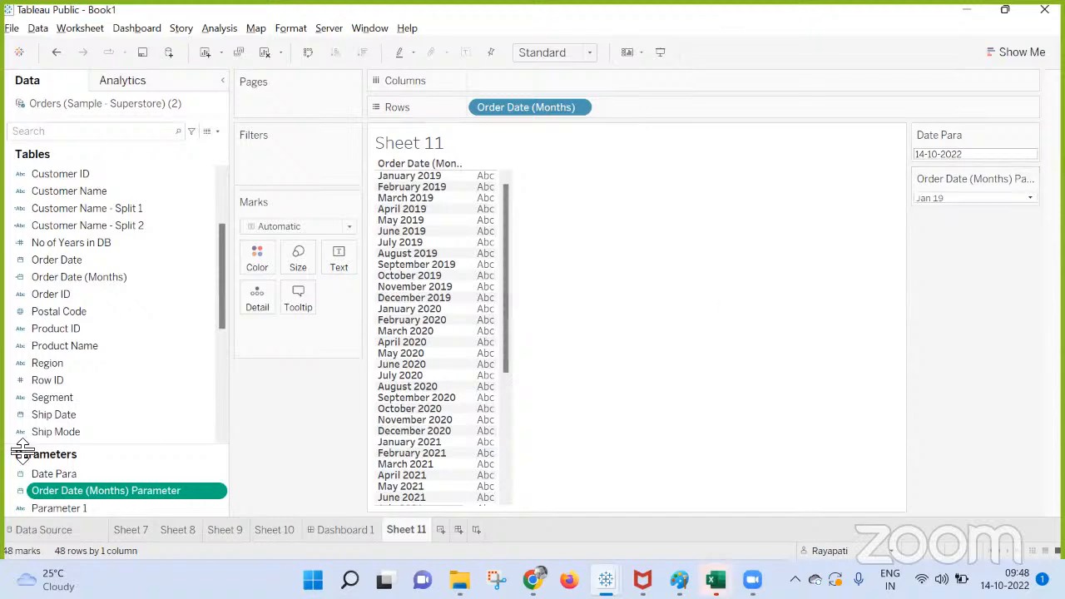
Format the header dates of Order Date (Months) on Rows in the 14-03-2001 style.
click(64, 280)
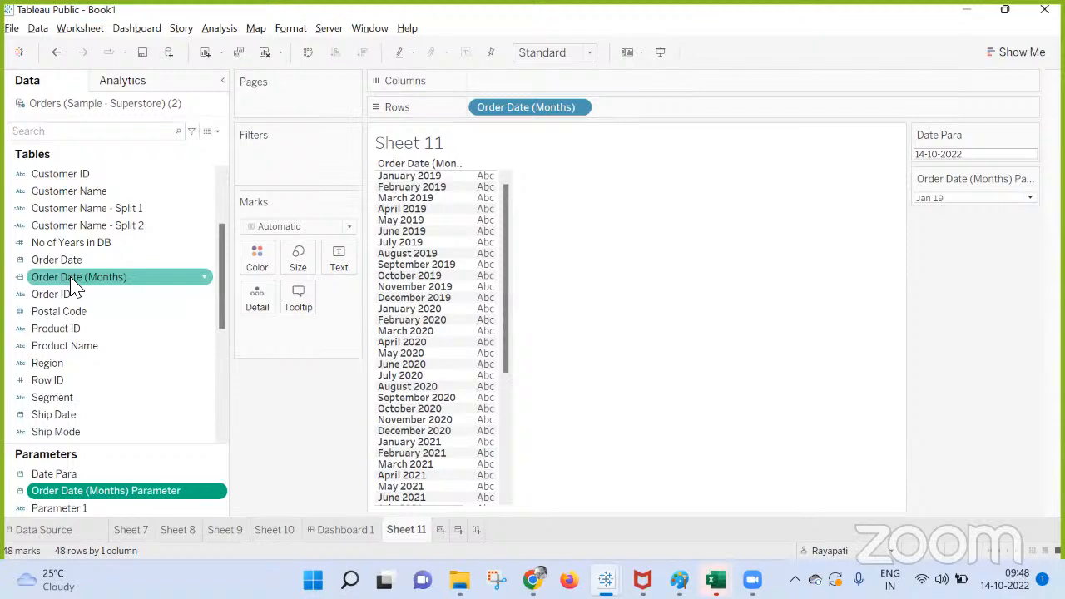
right_click(499, 107)
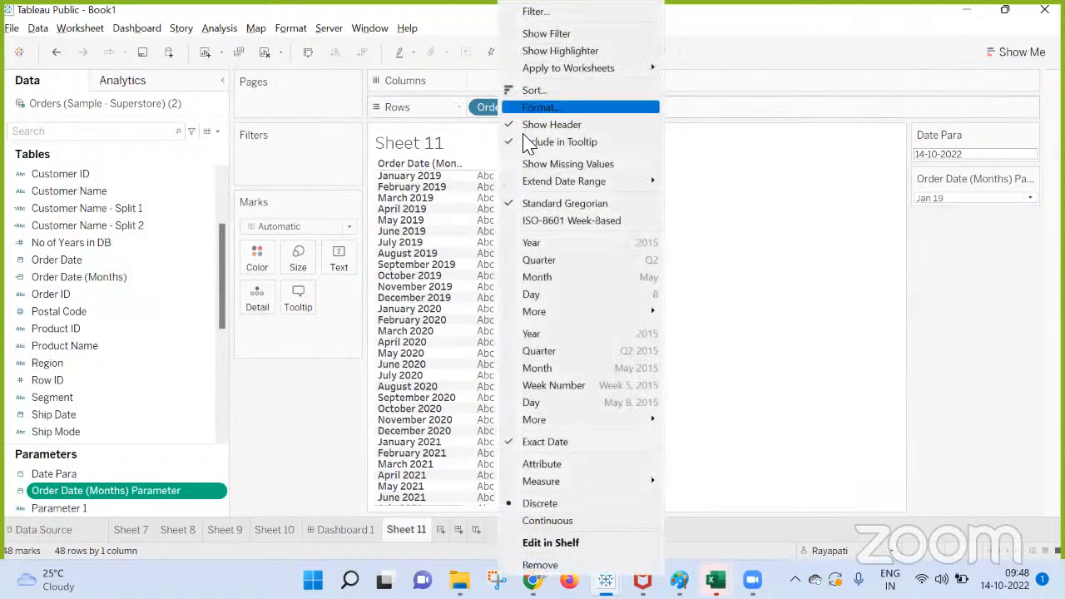
click(250, 208)
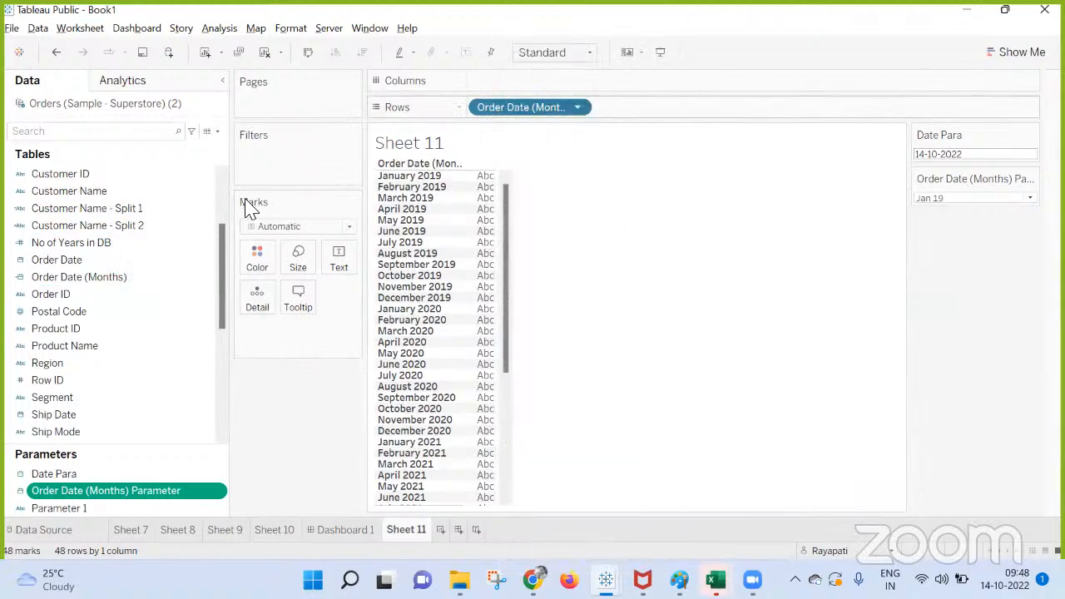
click(111, 226)
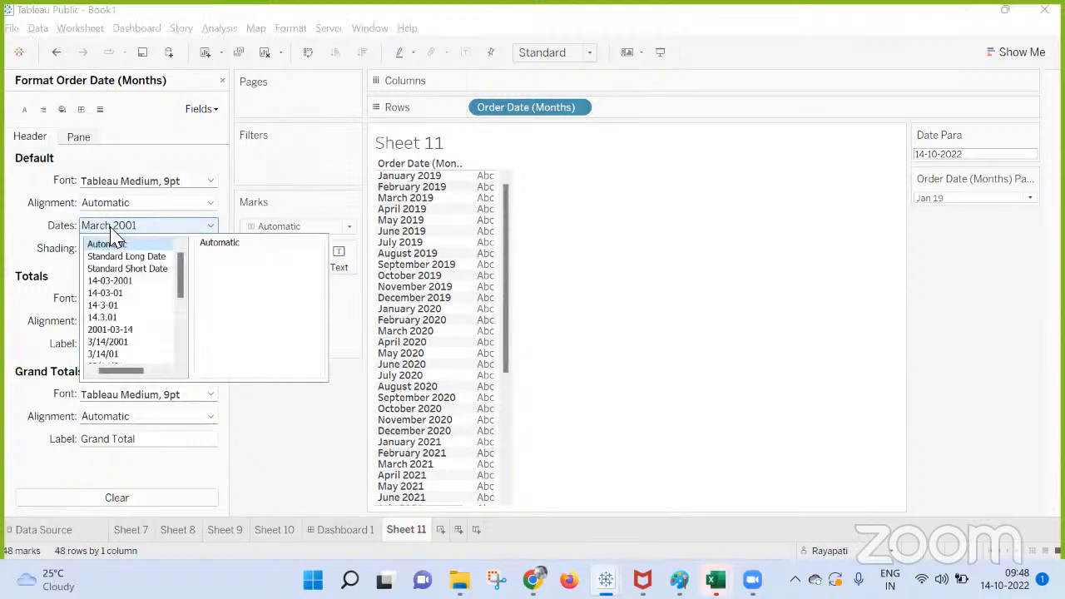
click(114, 283)
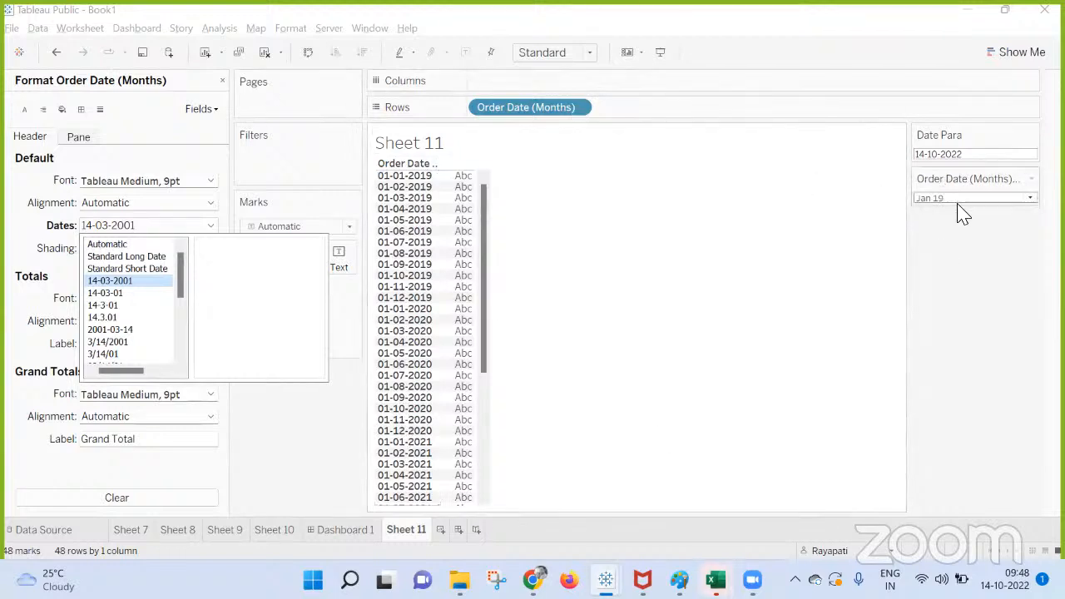
click(296, 458)
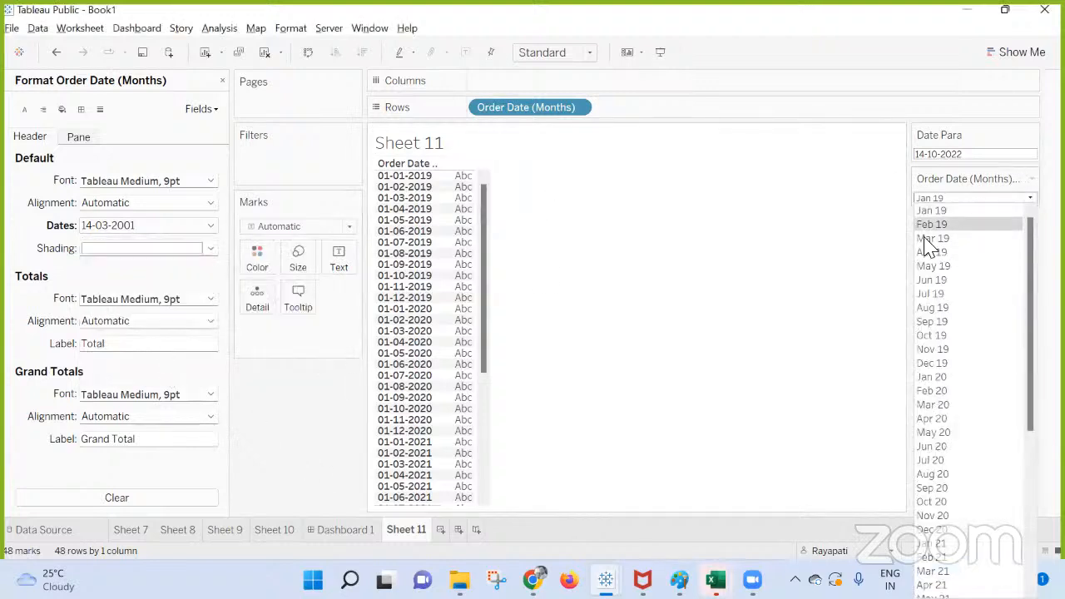
Review the value list of the Order Date (Months) Parameter control and close the field formatting settings.
click(986, 200)
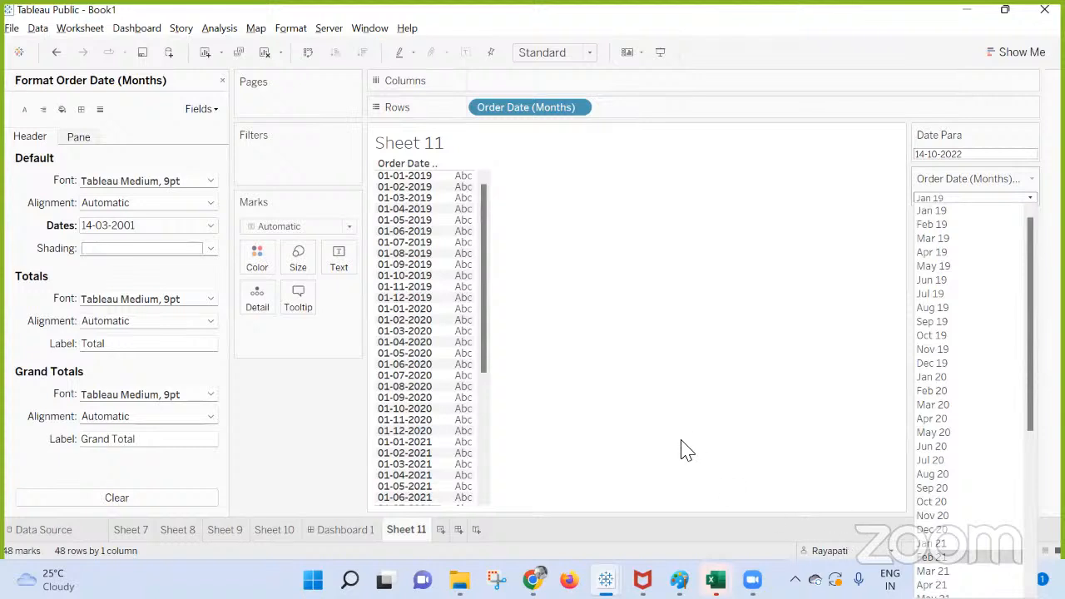
click(647, 357)
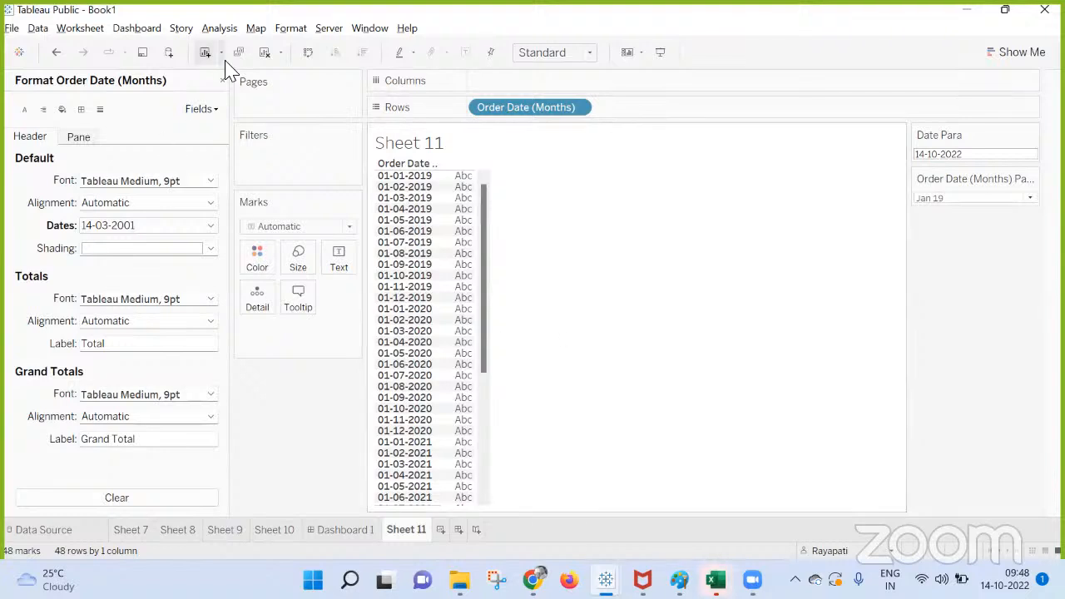
click(223, 81)
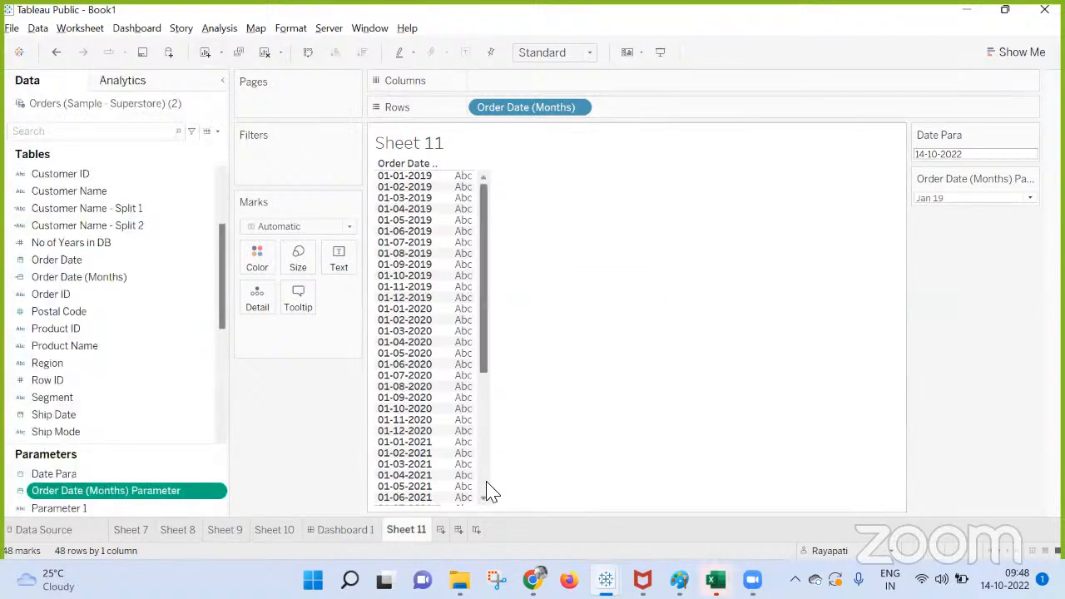
Switch to the Google Meet call to admit the waiting participant, and return to Book1 in Tableau Public.
mouse_move(532, 580)
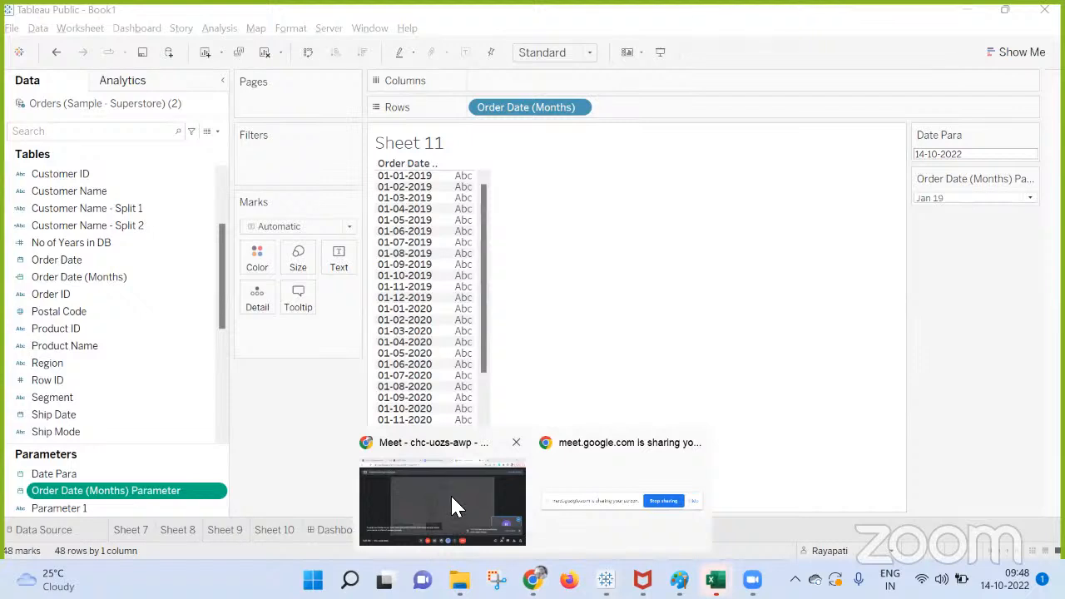
click(453, 506)
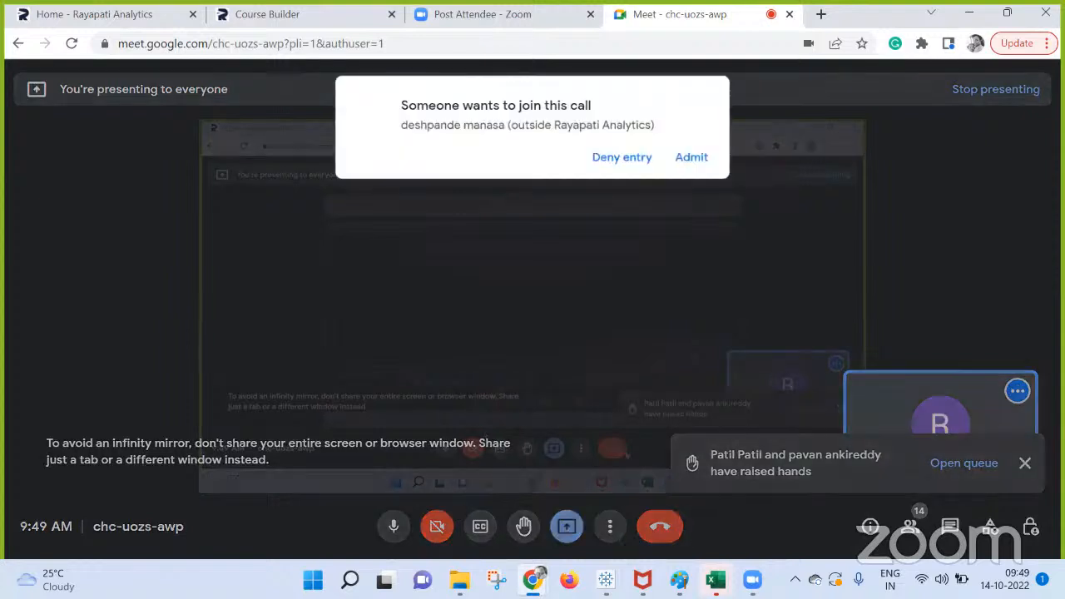
click(692, 155)
mouse_move(606, 580)
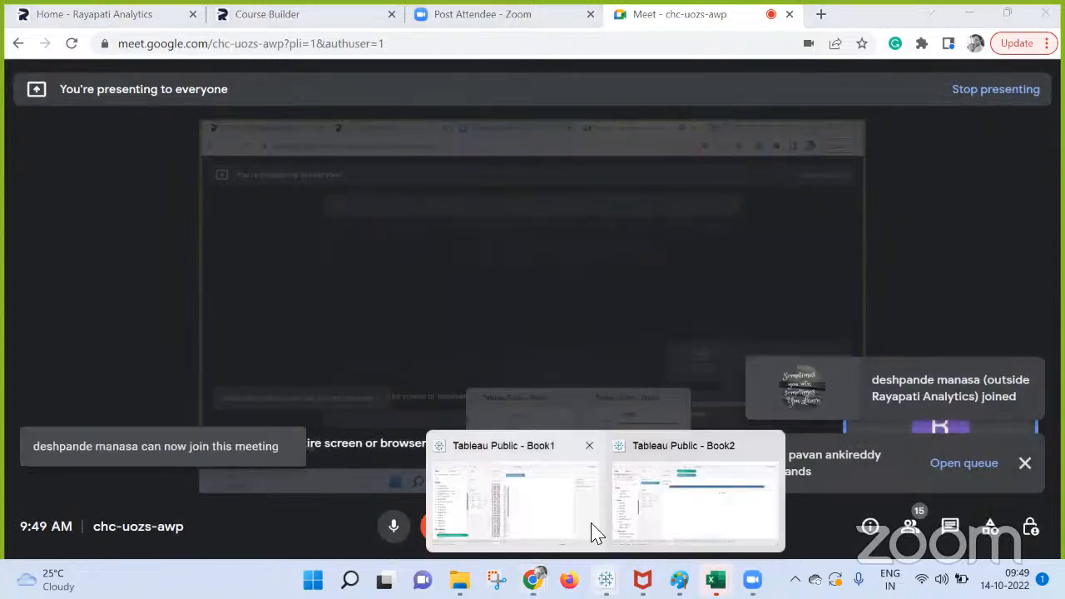
click(551, 494)
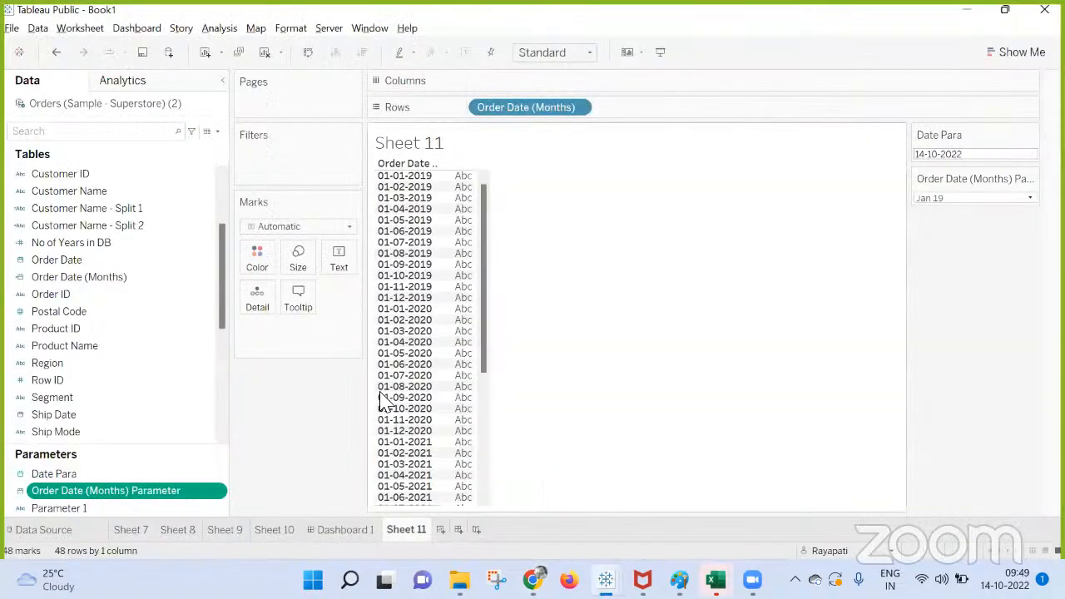
Add a new worksheet and place Order Date on its Rows.
click(440, 530)
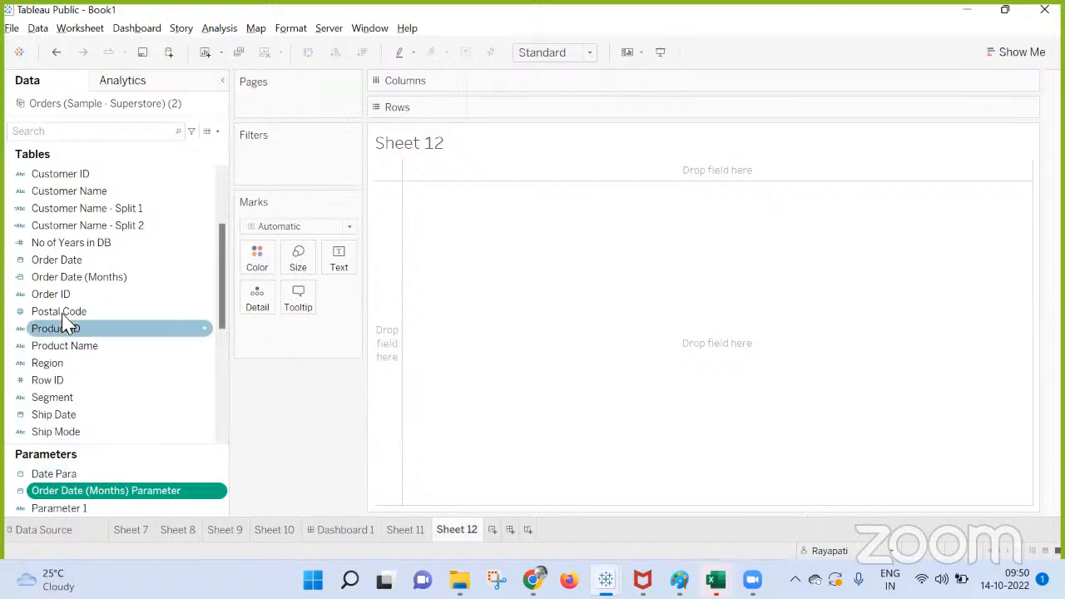
scroll(68, 321, up, 3)
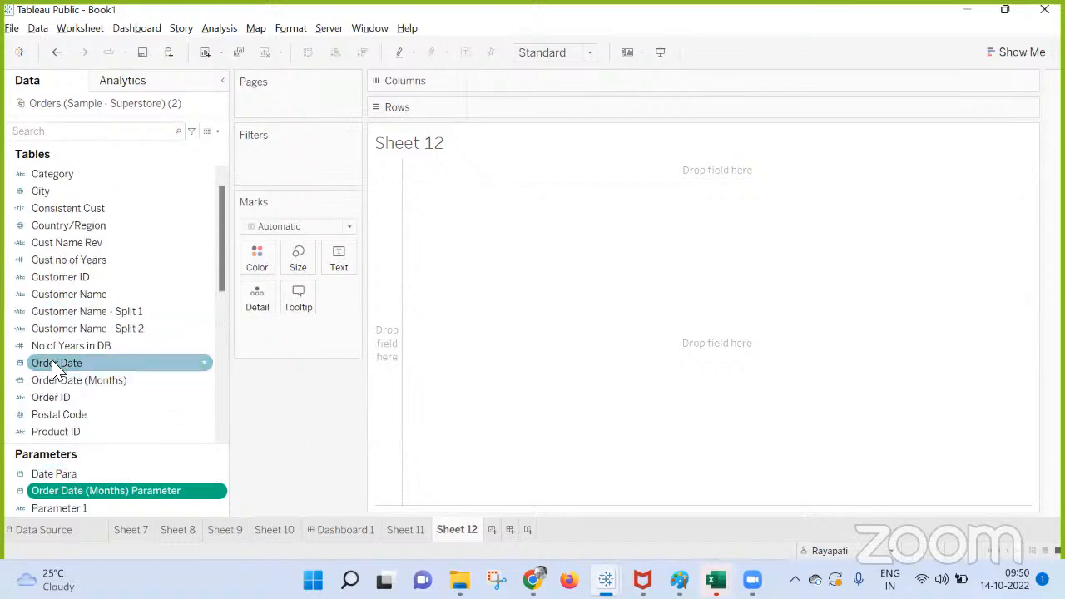
right_click(54, 367)
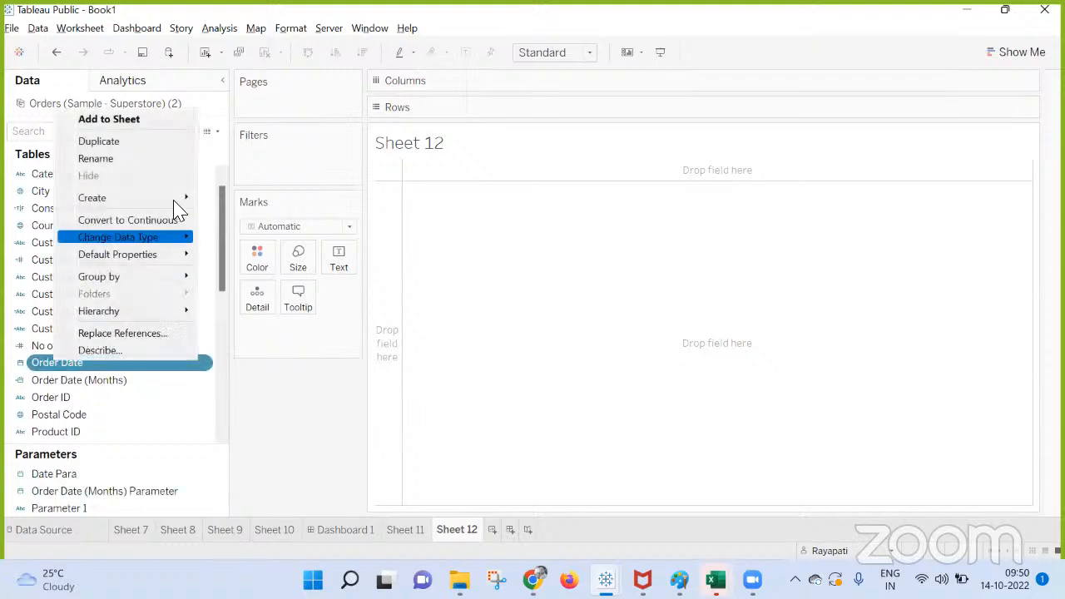
click(304, 385)
drag(57, 363, 641, 111)
click(86, 372)
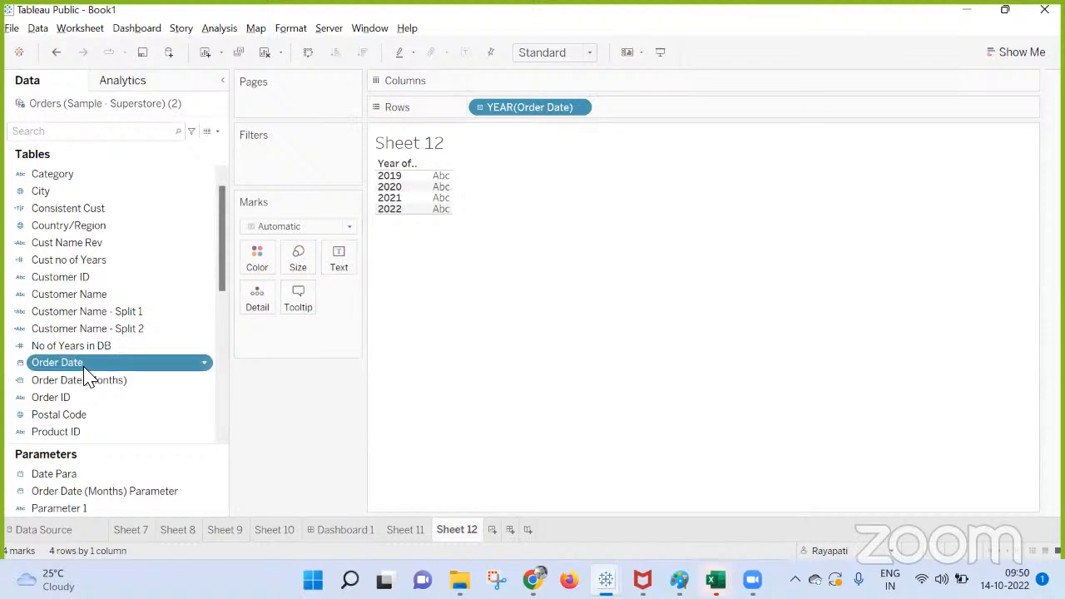
Show a year filter for Order Date and set it to filter to the latest date value when the workbook is opened.
right_click(86, 372)
click(166, 129)
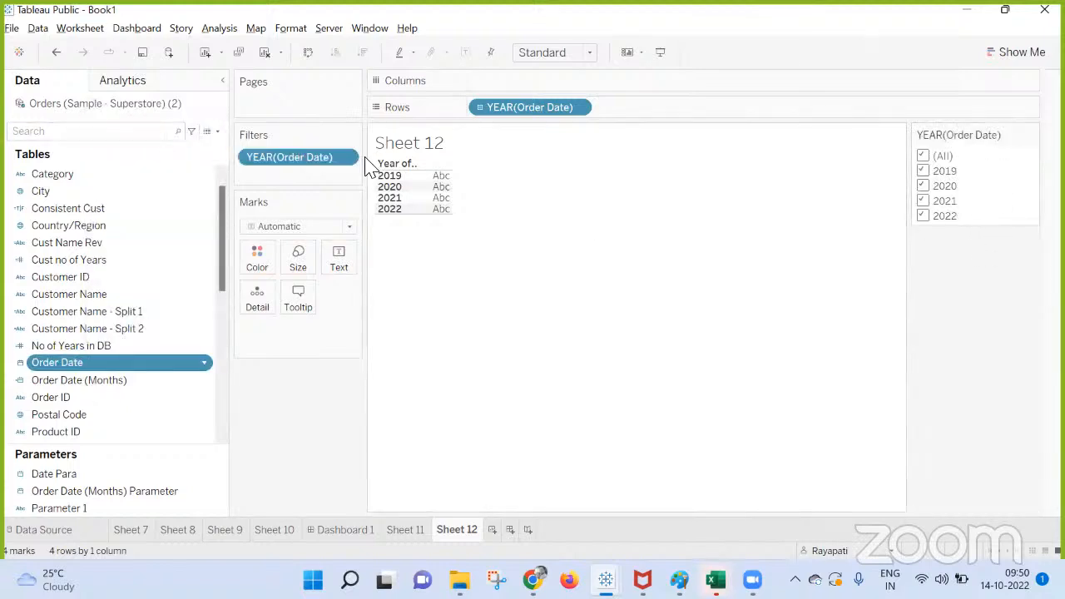
right_click(283, 164)
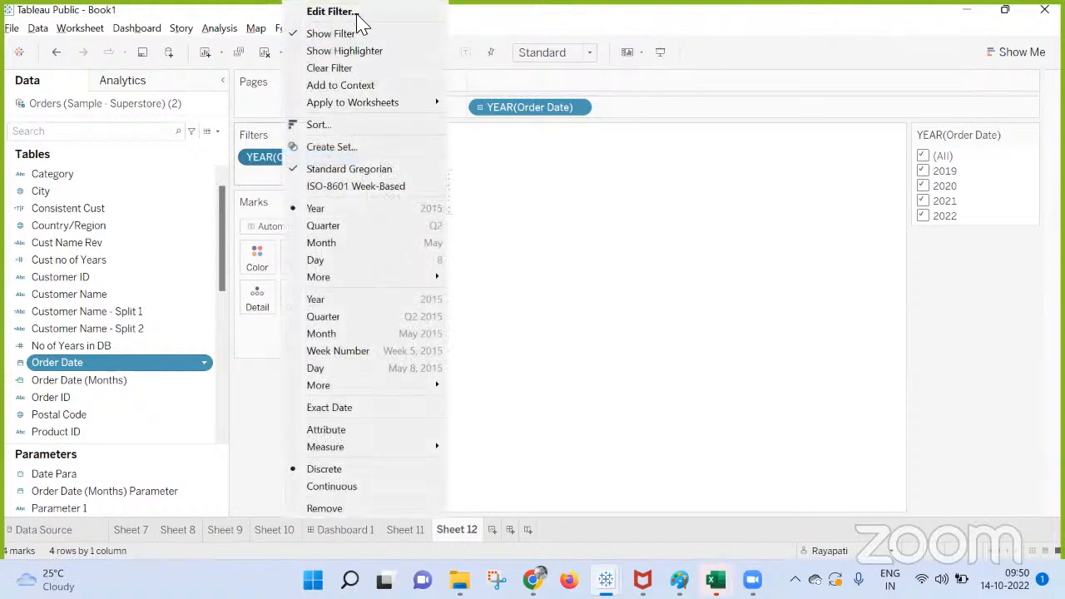
click(356, 12)
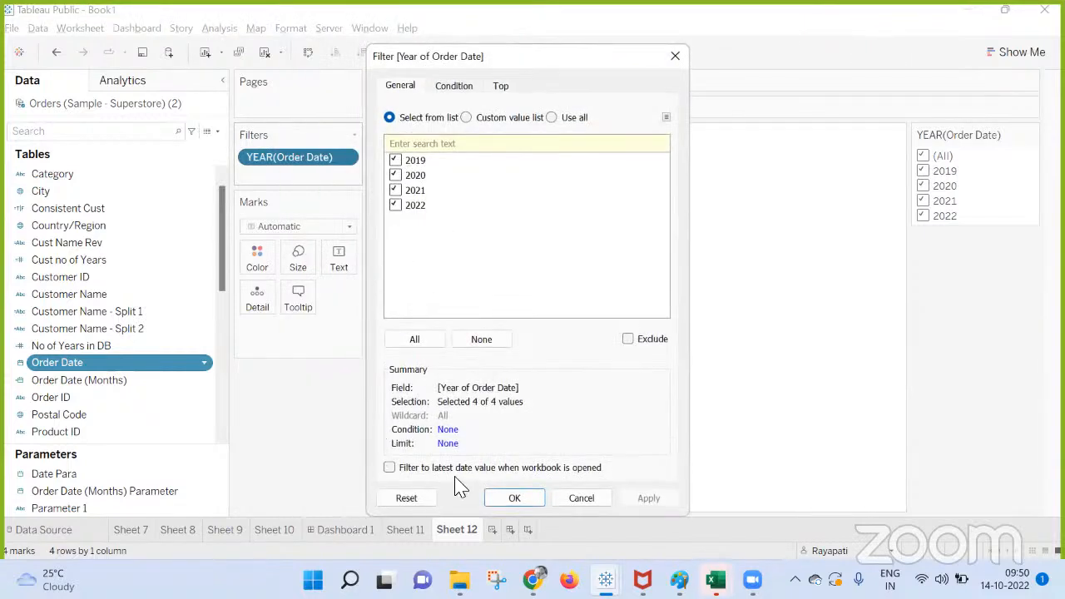
click(390, 468)
click(646, 502)
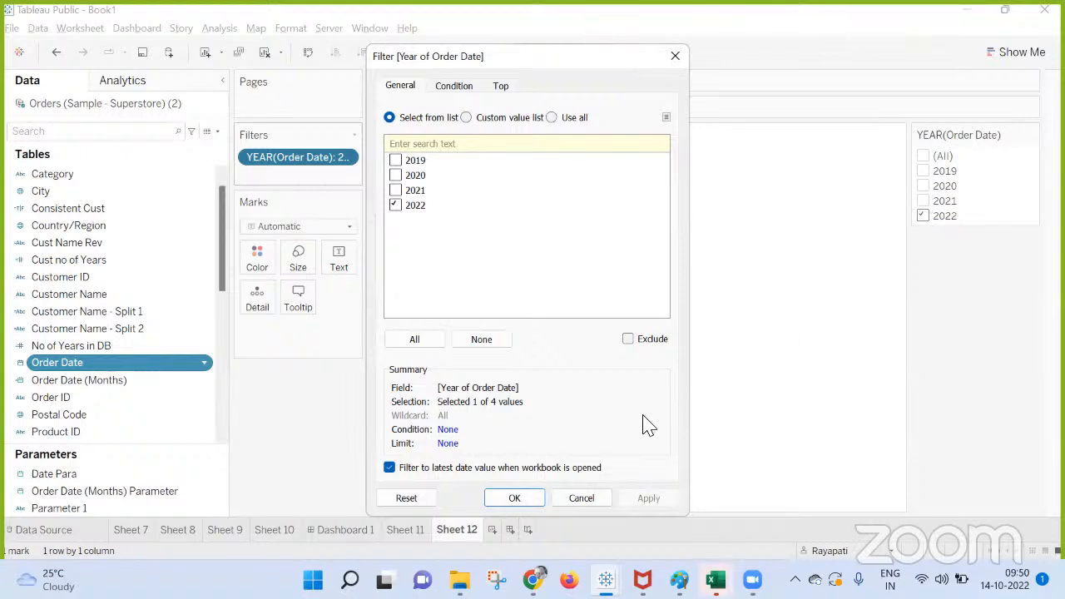
click(515, 498)
Remove the year filter and try adding Order Date to the filters by Years.
drag(261, 166, 307, 157)
double_click(468, 190)
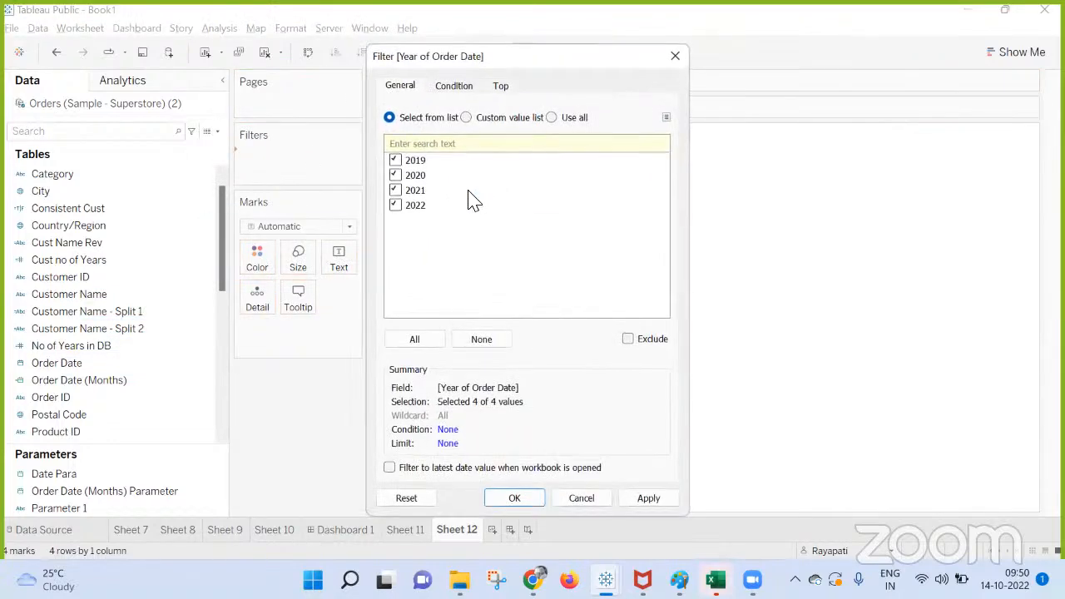
click(675, 55)
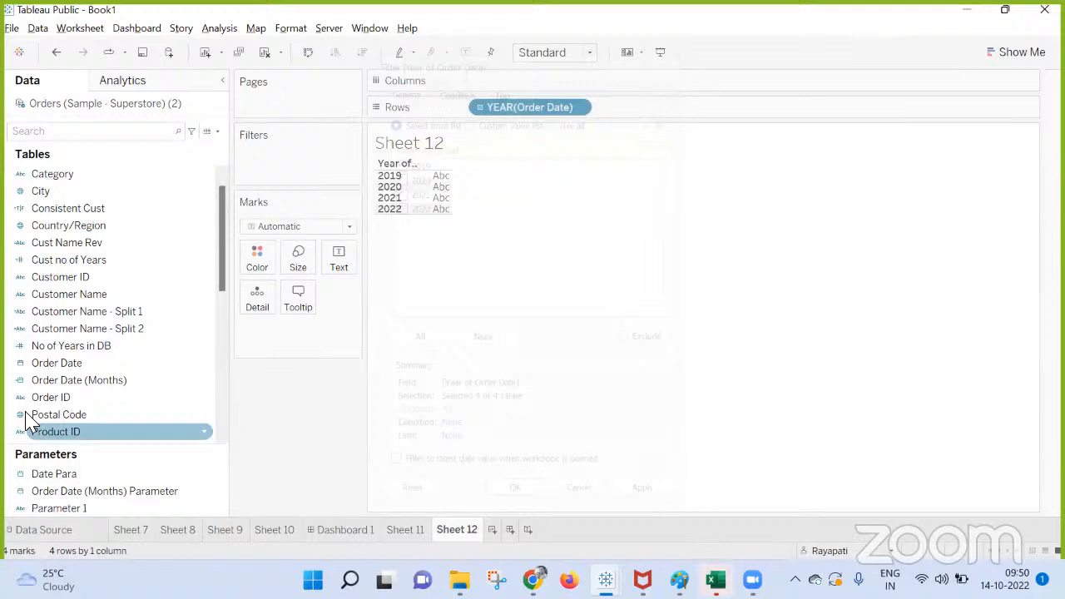
Show the Order Date year filter again, try its latest date value option, and remove the filter from the sheet.
right_click(86, 363)
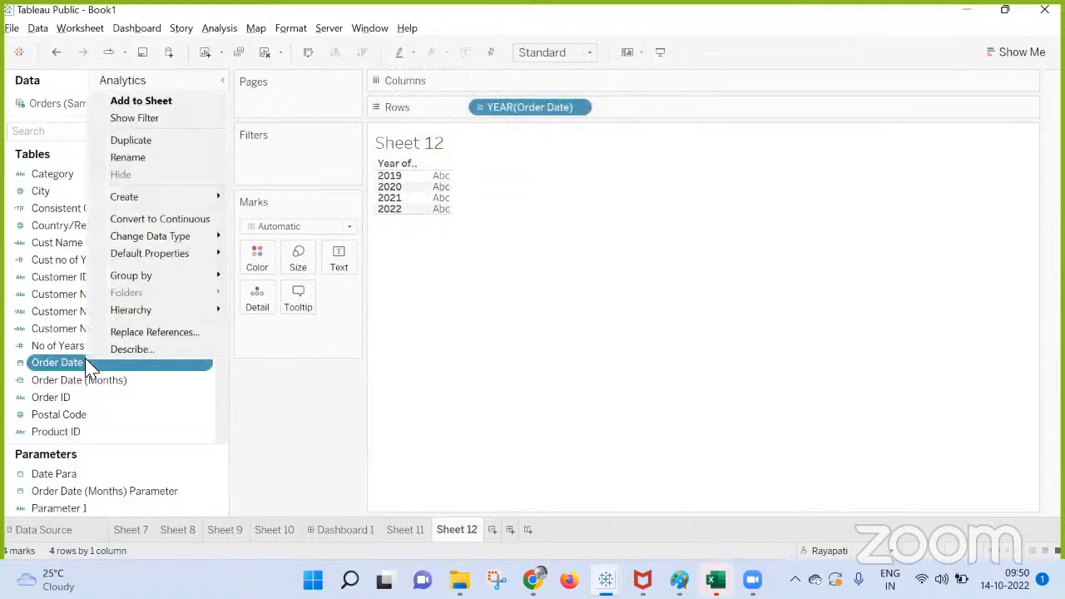
click(158, 119)
right_click(273, 158)
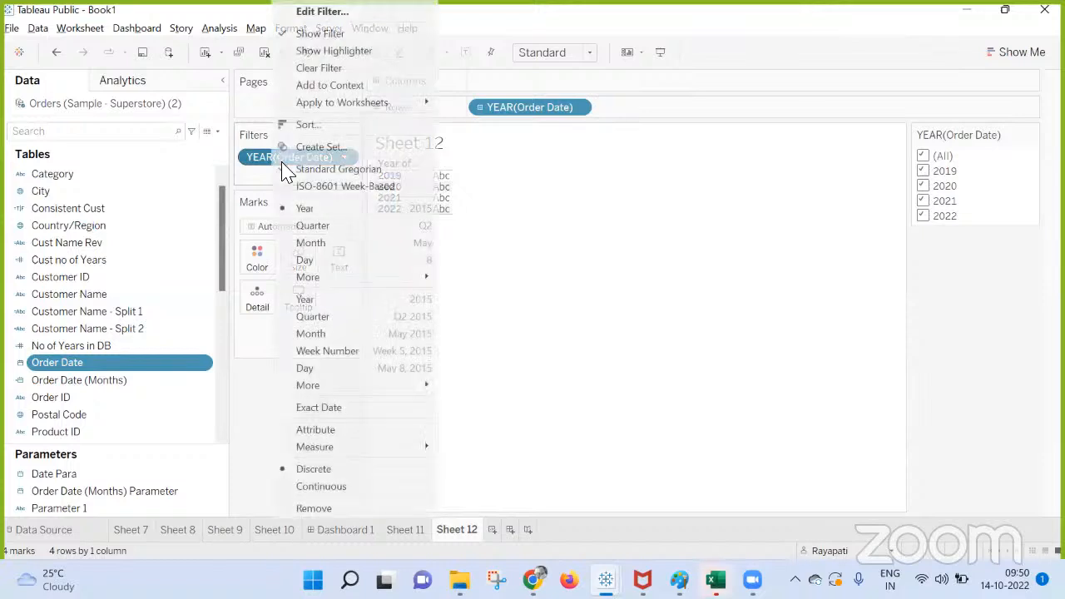
click(327, 13)
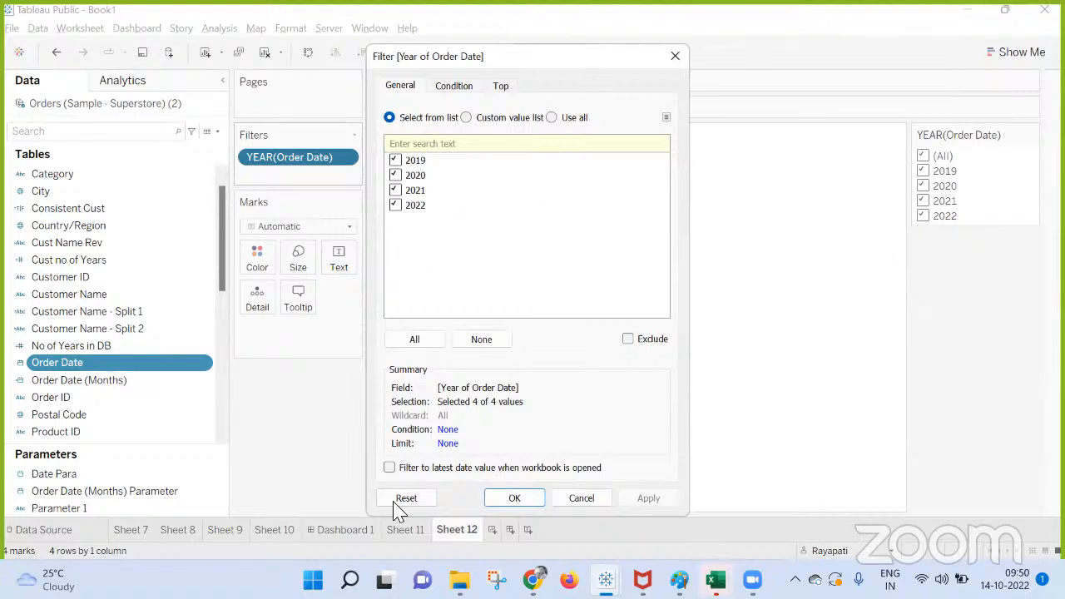
click(390, 468)
click(675, 56)
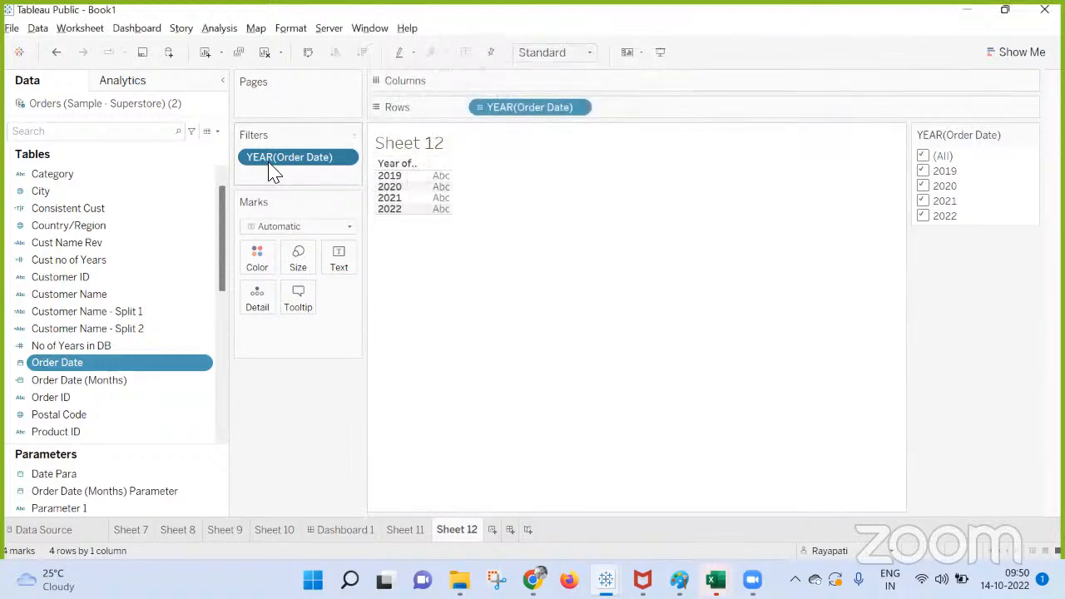
drag(271, 175, 275, 404)
Try filtering Order Date by Month / Day / Year with all dates selected and the latest date value option enabled.
drag(87, 367, 301, 169)
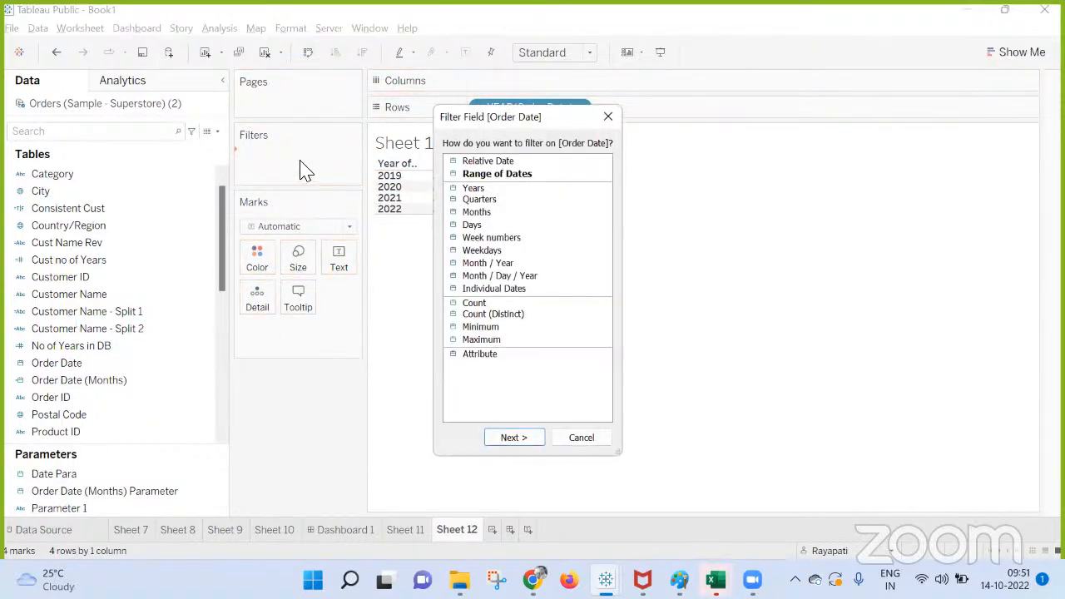
click(495, 275)
click(514, 440)
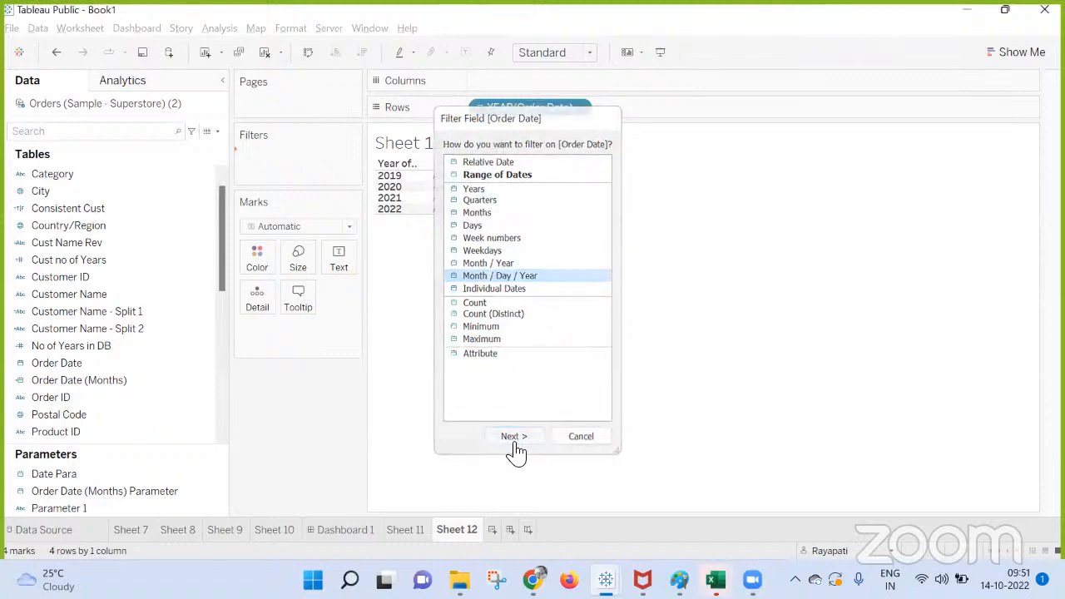
scroll(516, 296, down, 10)
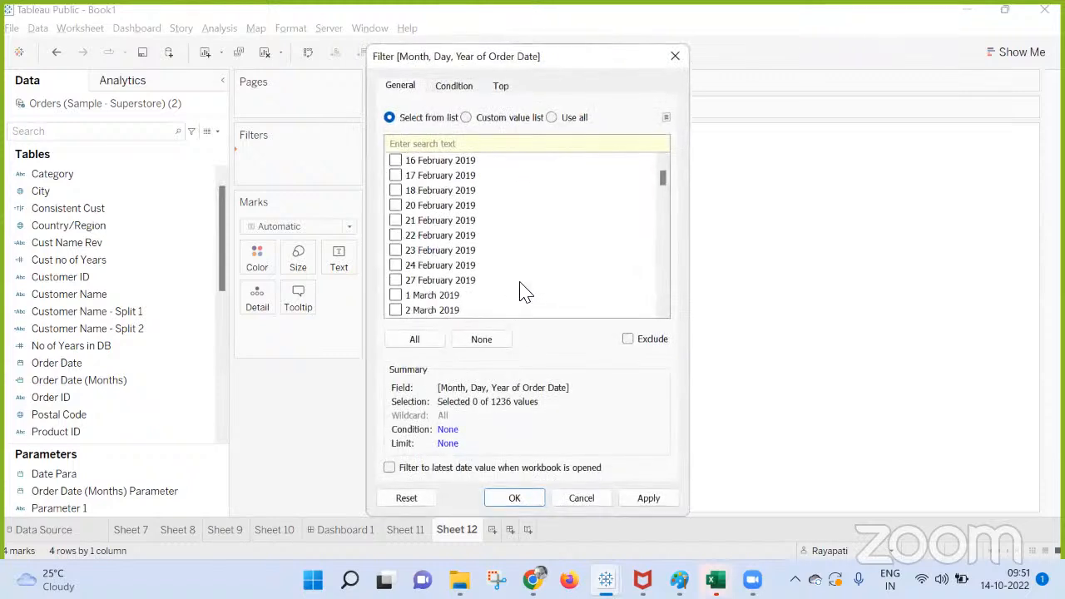
click(414, 339)
drag(662, 176, 581, 426)
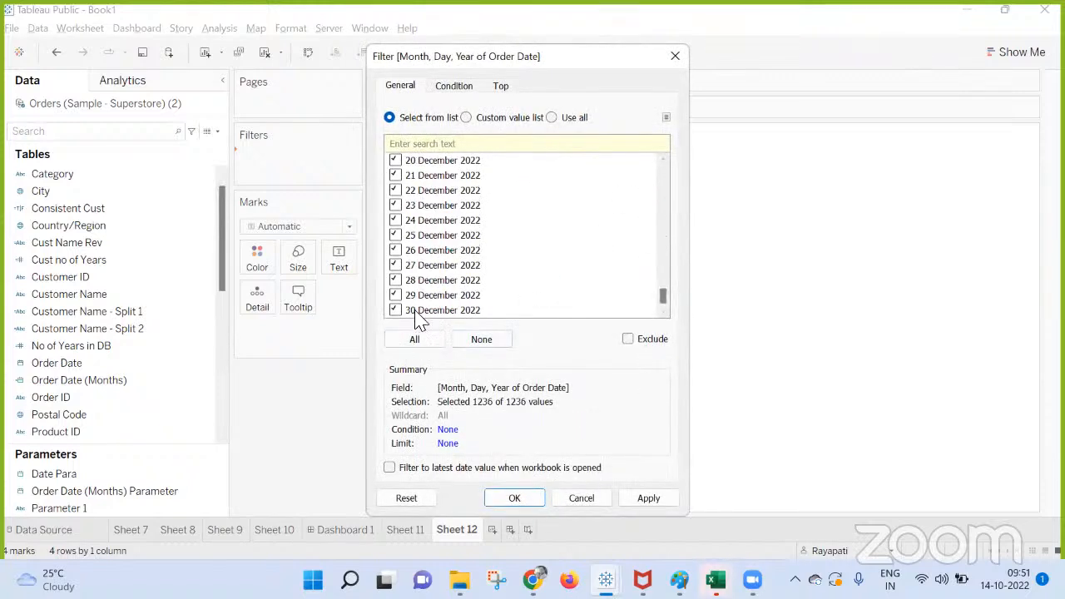
click(391, 468)
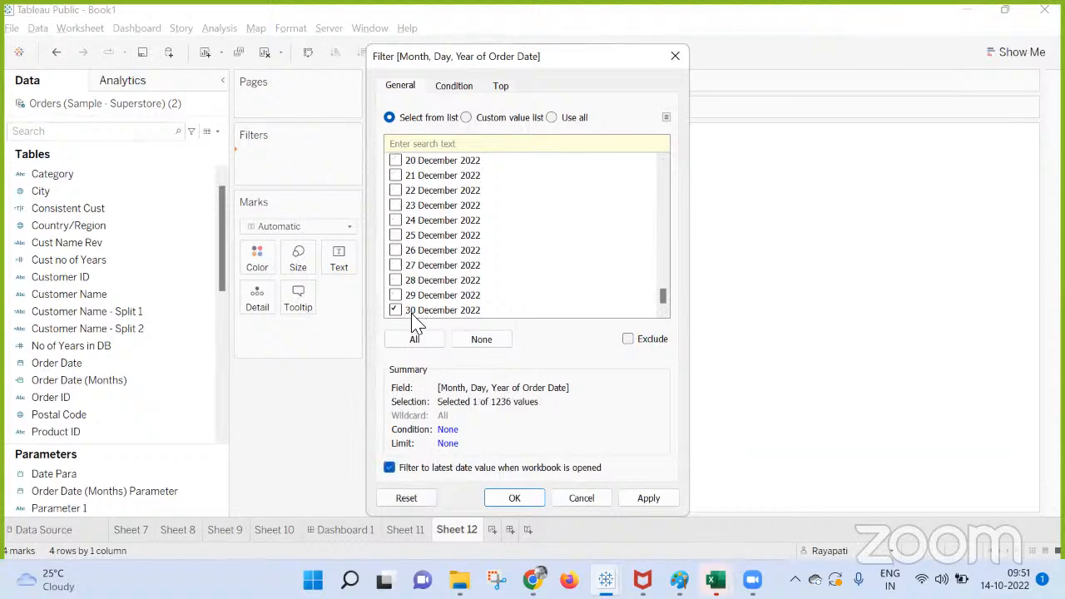
click(675, 57)
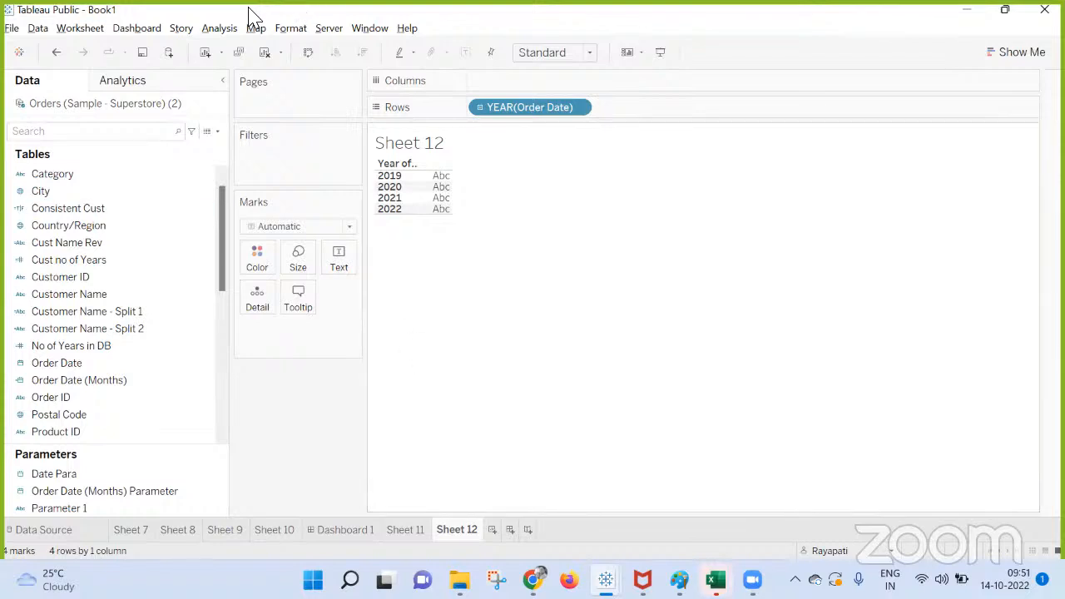
click(221, 31)
click(293, 476)
click(217, 131)
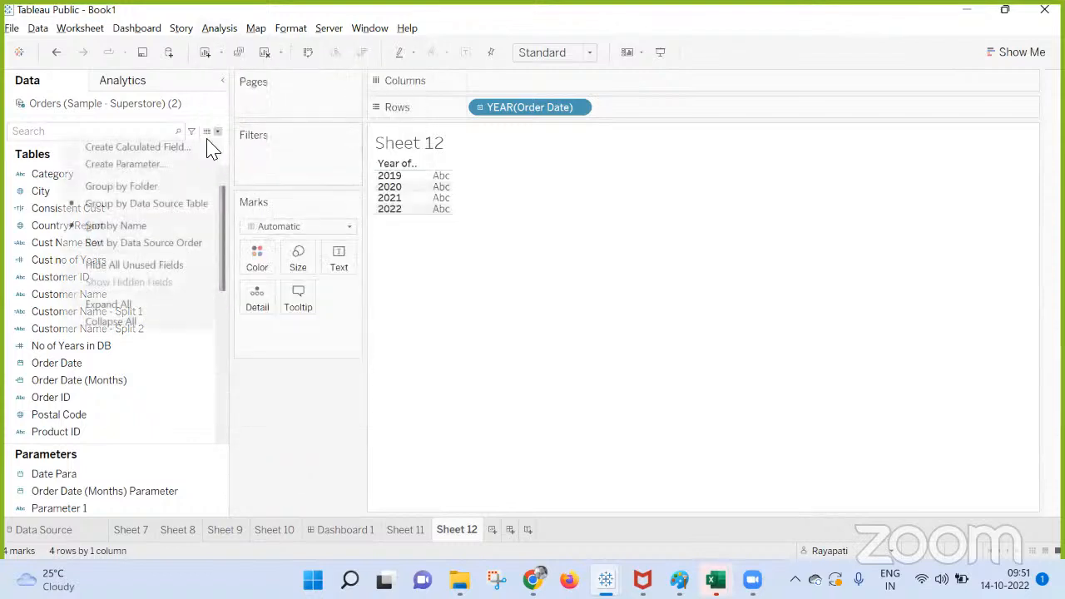
click(177, 161)
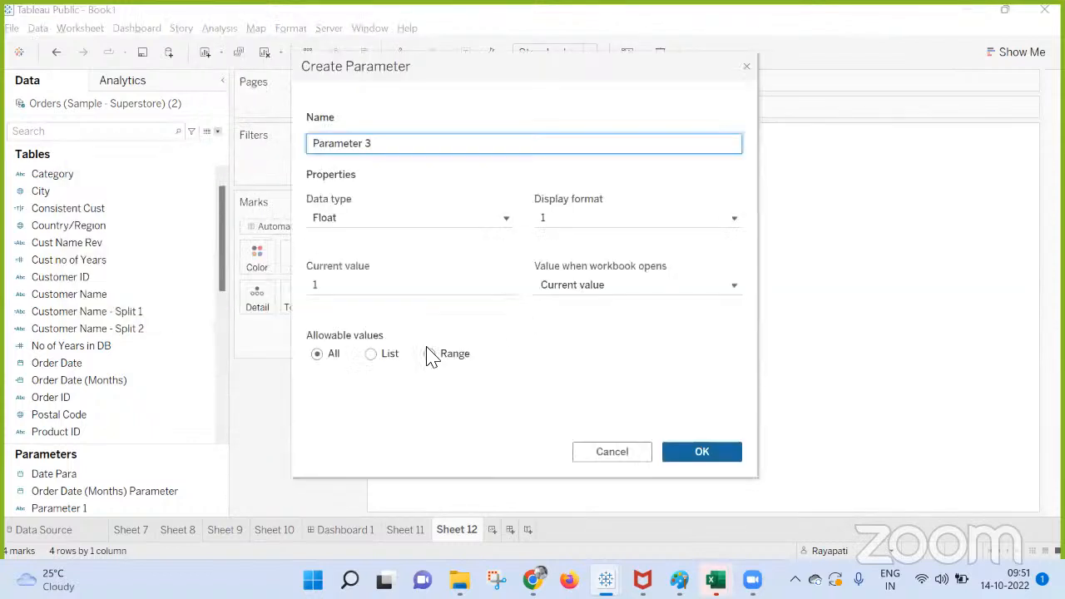
click(341, 218)
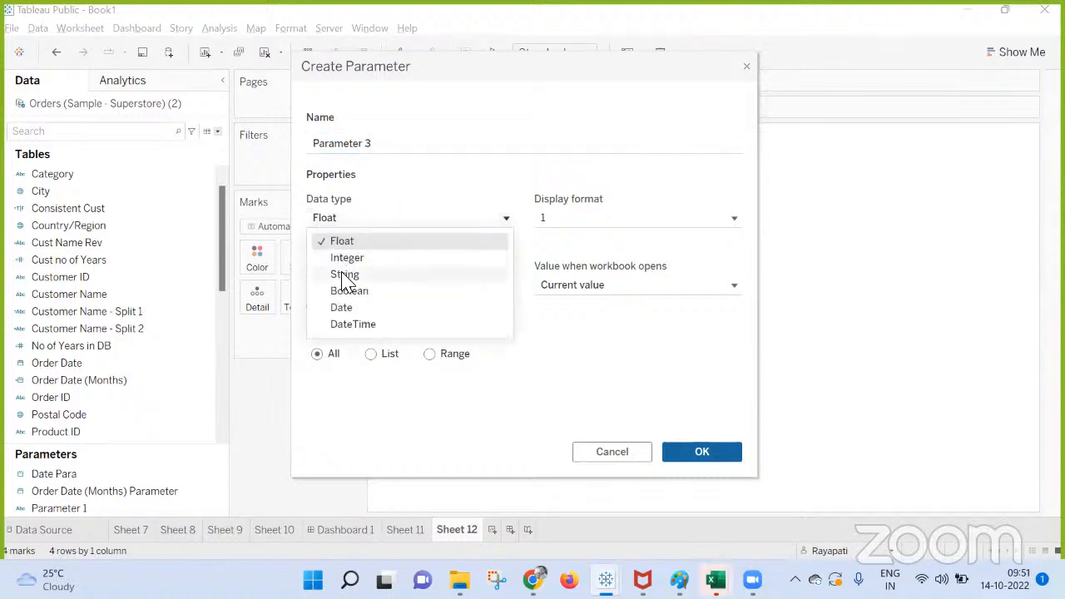
click(341, 307)
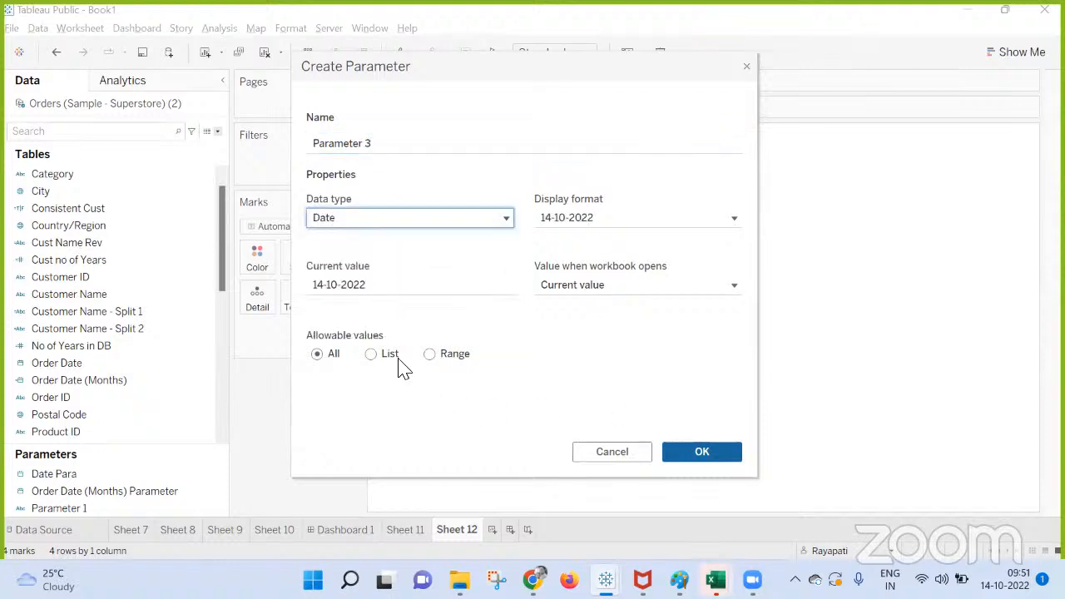
click(370, 353)
click(583, 403)
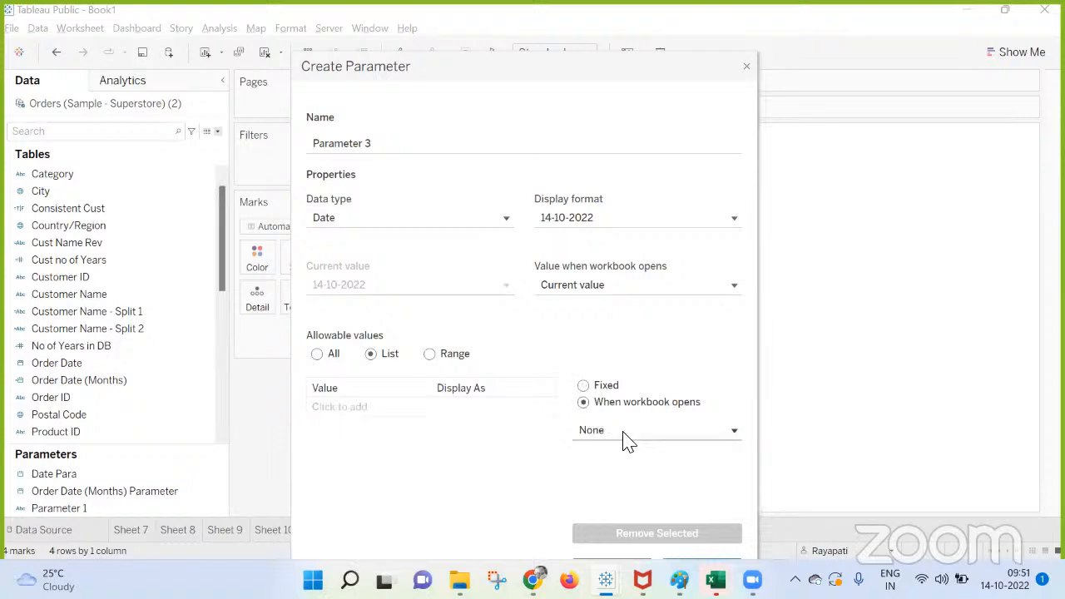
click(626, 439)
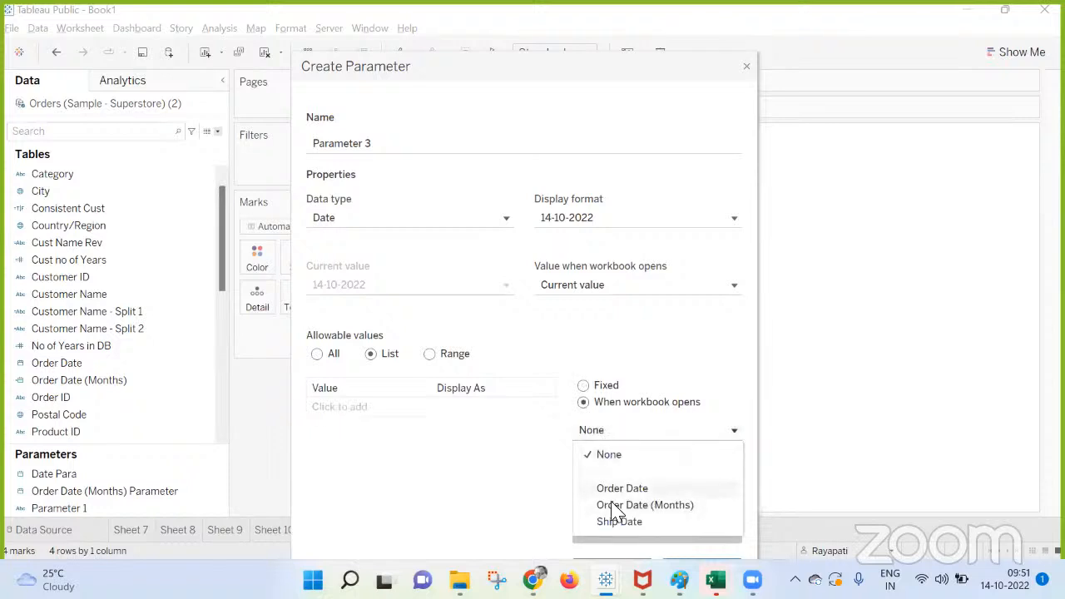
click(747, 66)
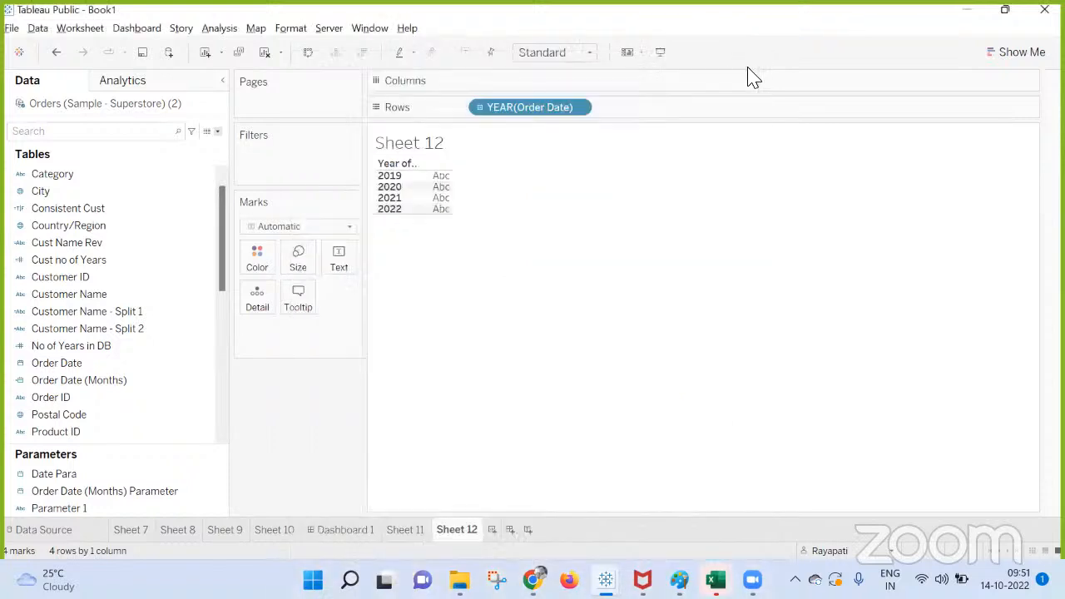
Create a calculated field with the formula {MAX([Order Date])}, keeping the name Calculation5.
click(219, 28)
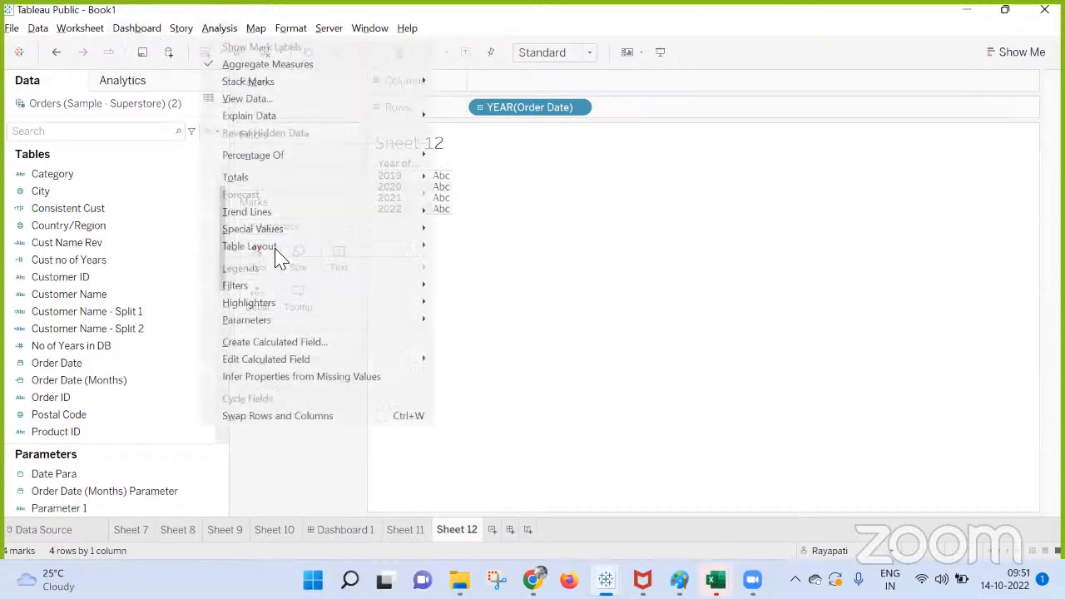
click(312, 340)
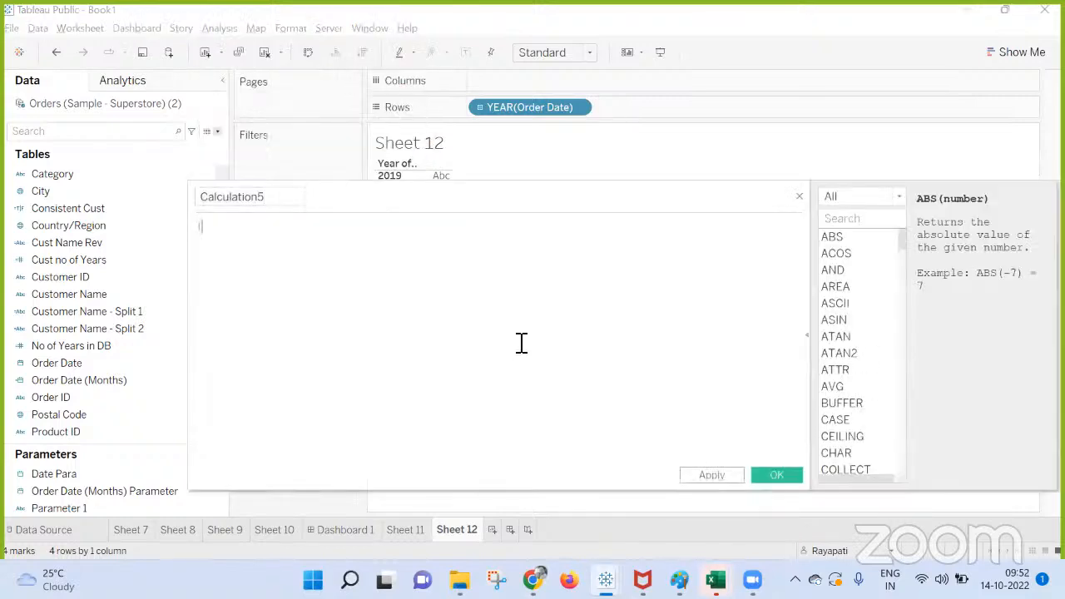
text(Max)
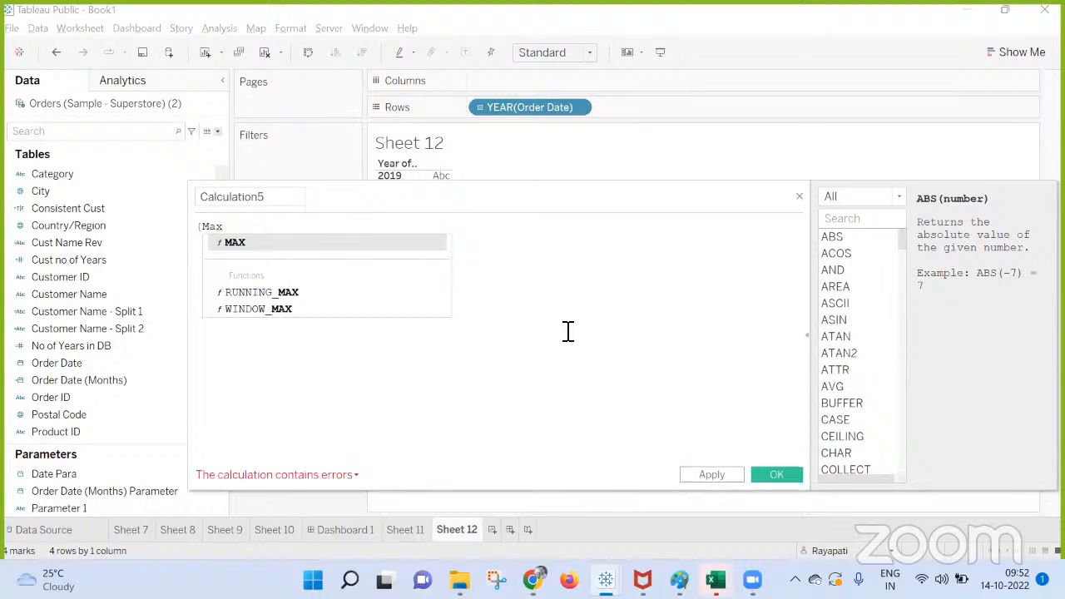
key(Return)
text(Ord)
key(Return)
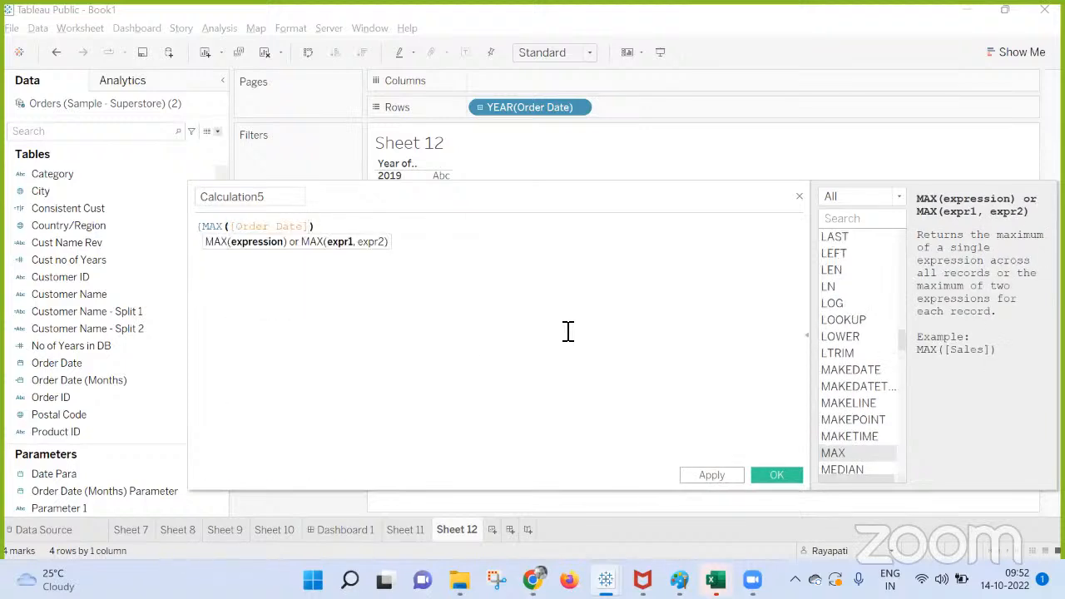
text(})
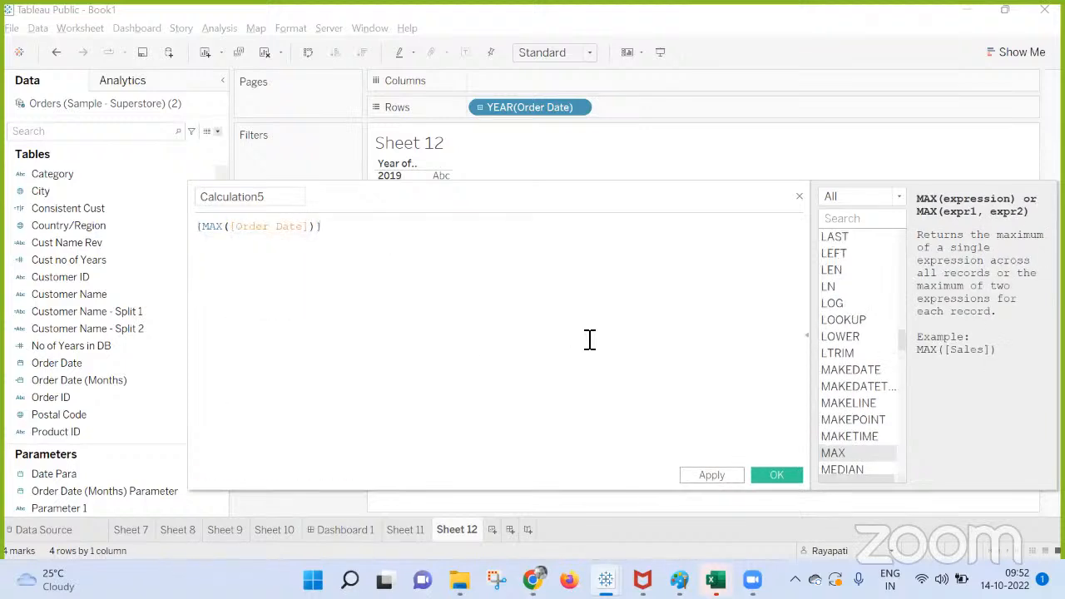
click(771, 474)
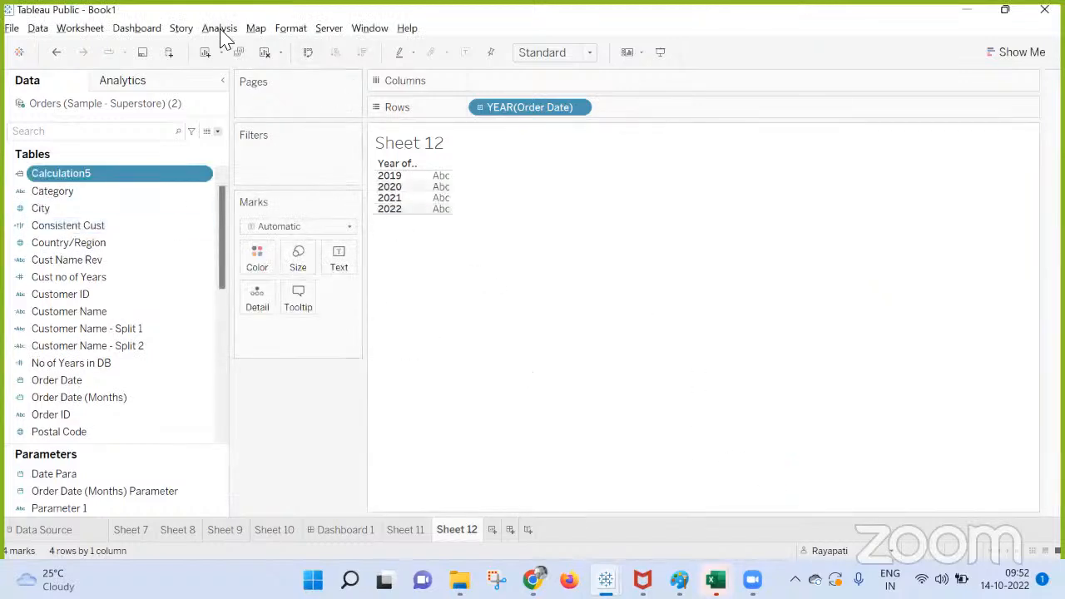
Try to set up a Date parameter whose list of allowable values loads from Calculation5 when the workbook opens.
click(217, 130)
click(167, 162)
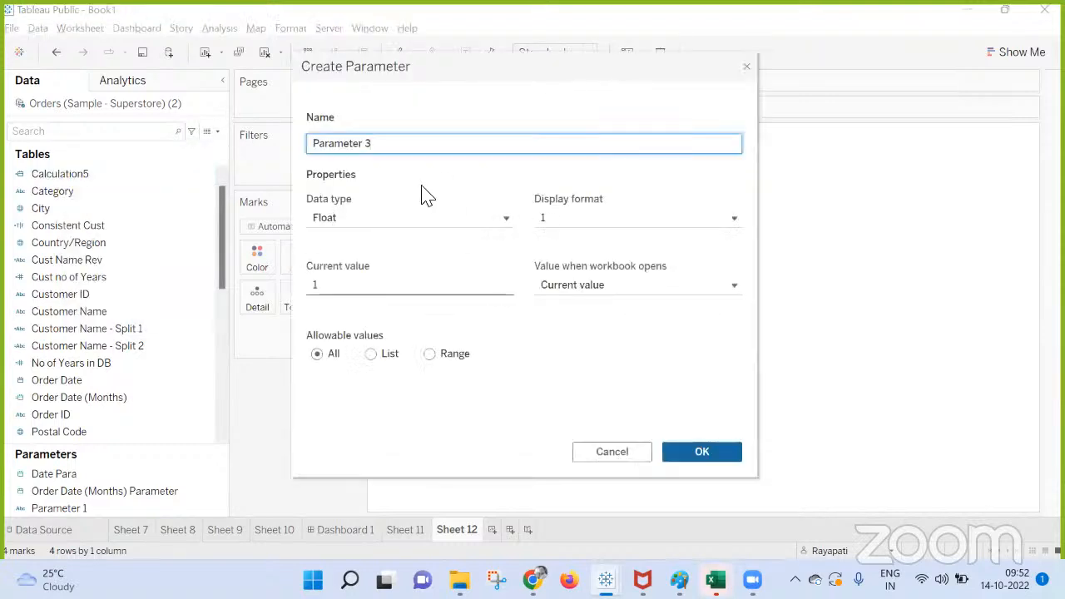
click(358, 221)
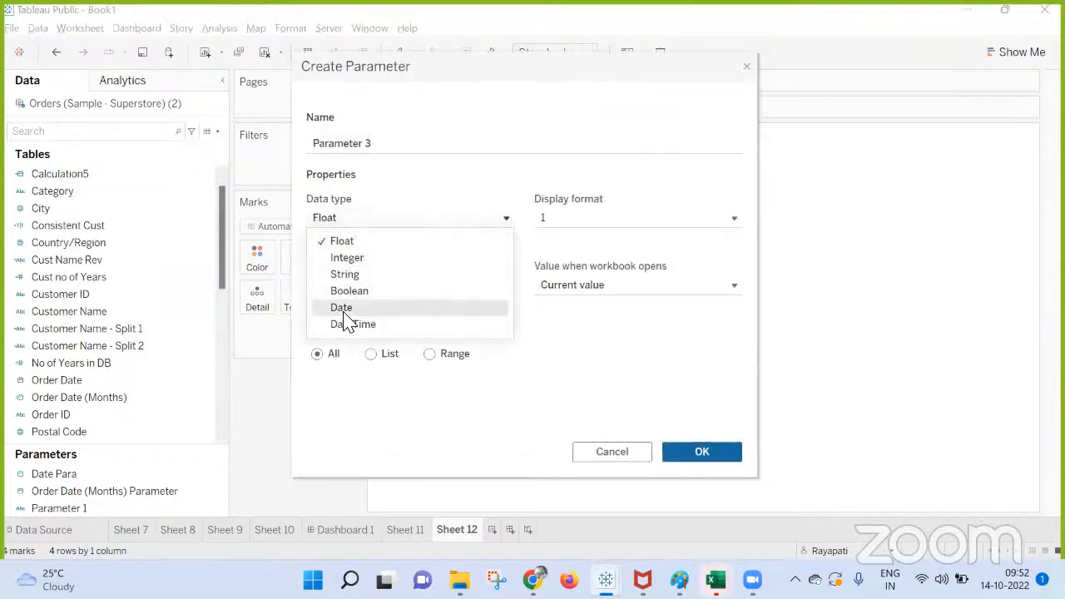
click(341, 307)
click(371, 354)
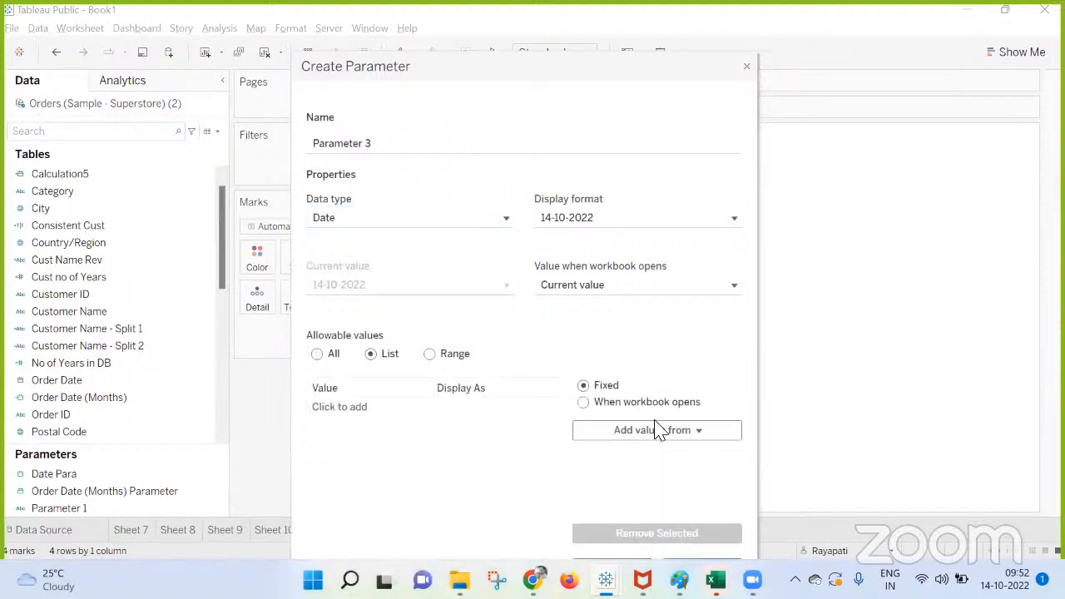
click(583, 403)
click(614, 432)
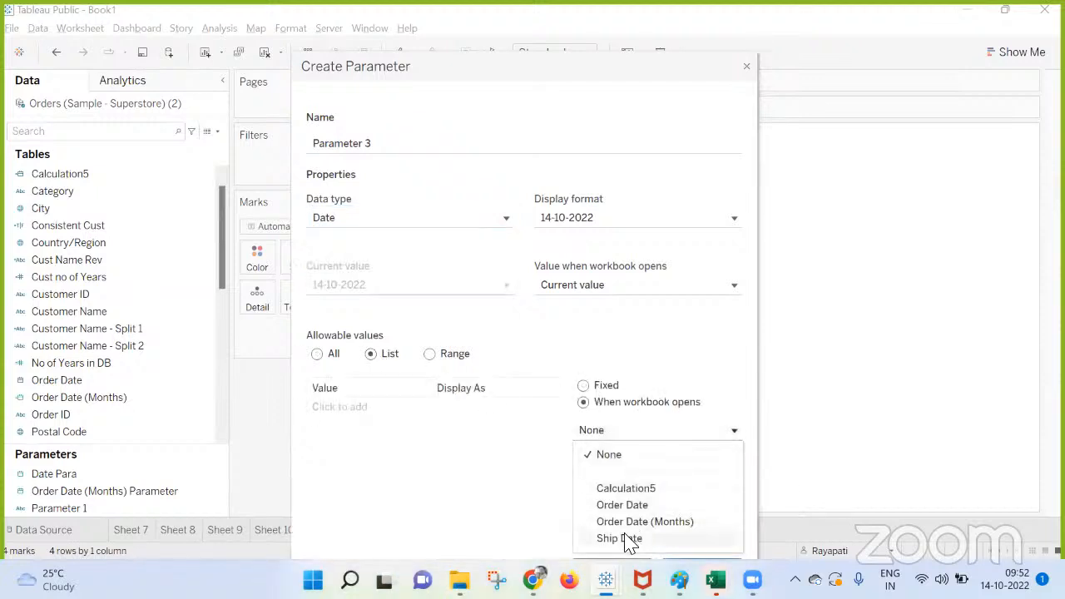
click(616, 488)
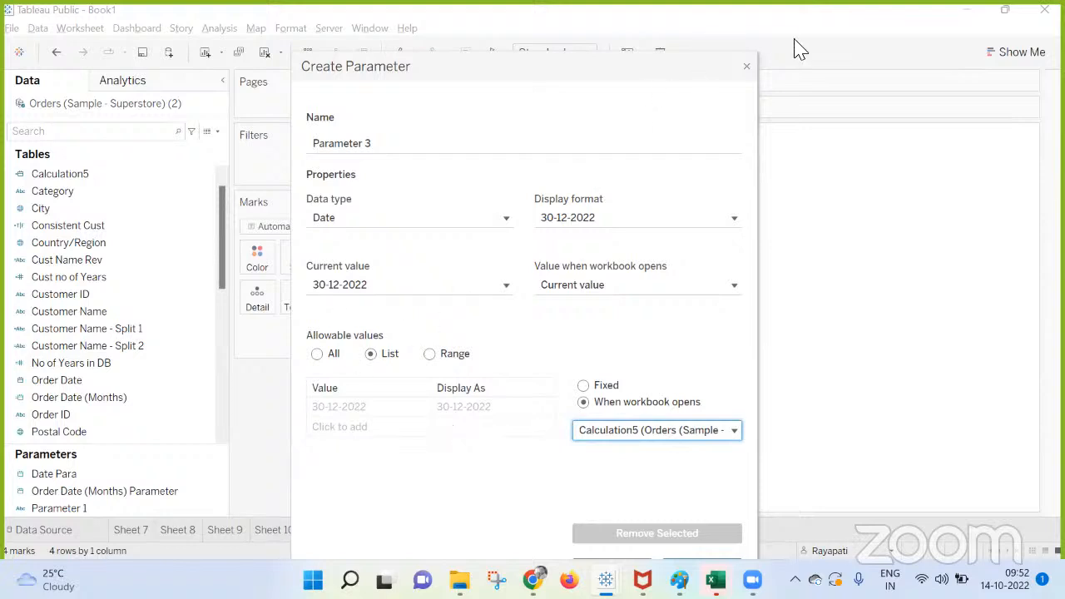
click(746, 69)
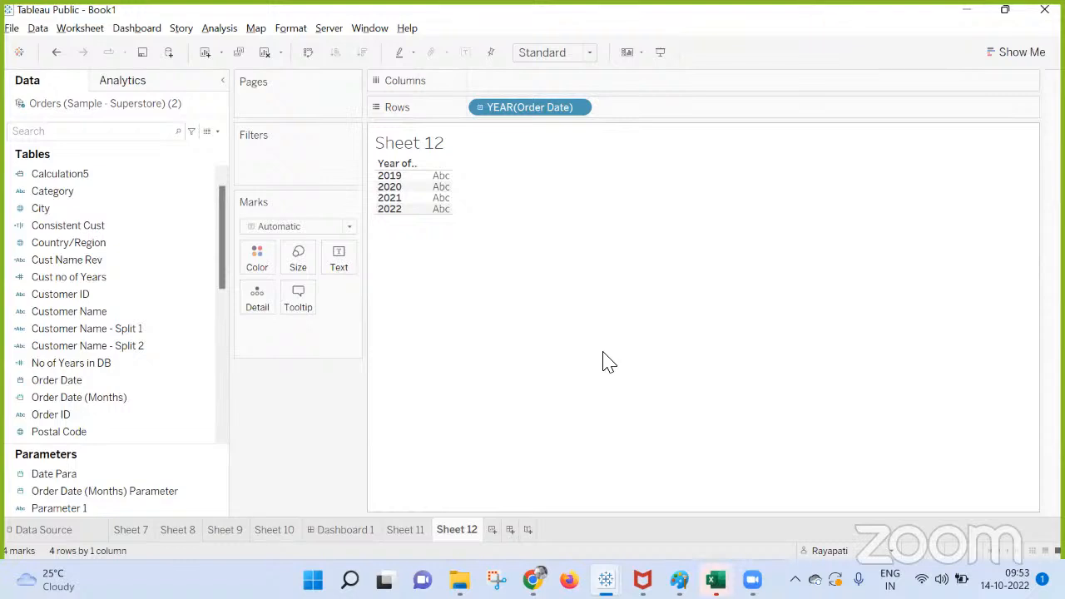
Check the Google Meet call in the browser, and return to the Tableau Public workbook.
mouse_move(533, 581)
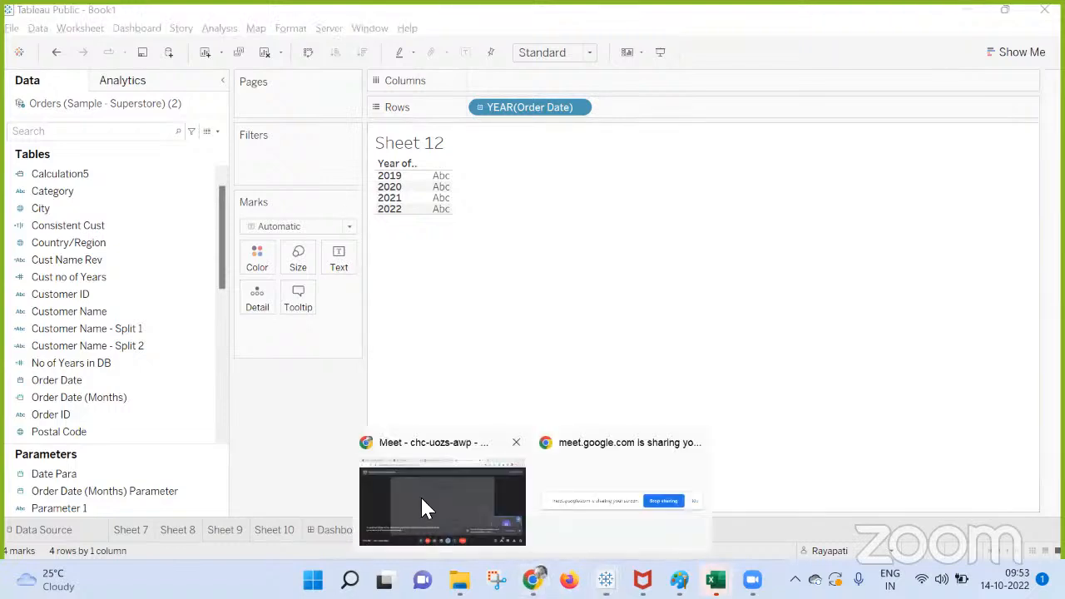
click(422, 500)
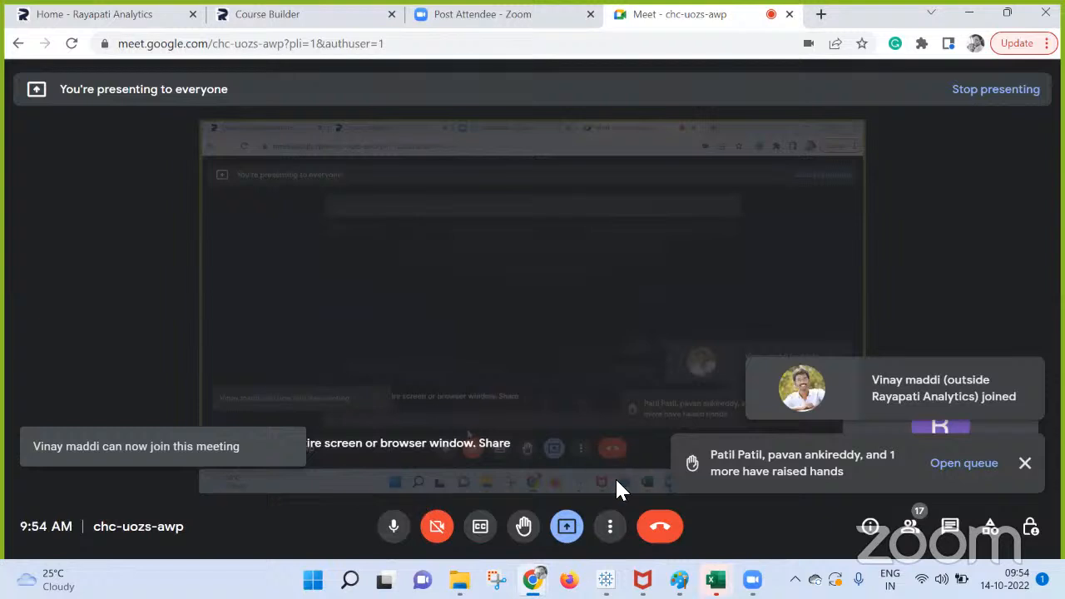
mouse_move(606, 580)
click(515, 512)
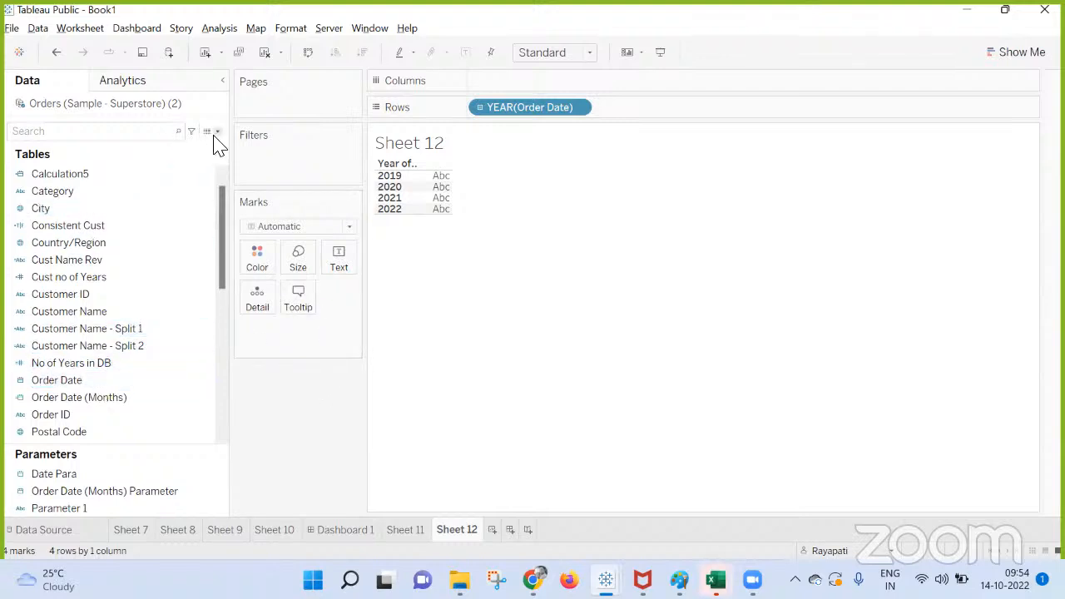
Review the formula of the Calculation5 field in the calculation editor, and close it without changes.
click(79, 310)
scroll(60, 265, up, 1)
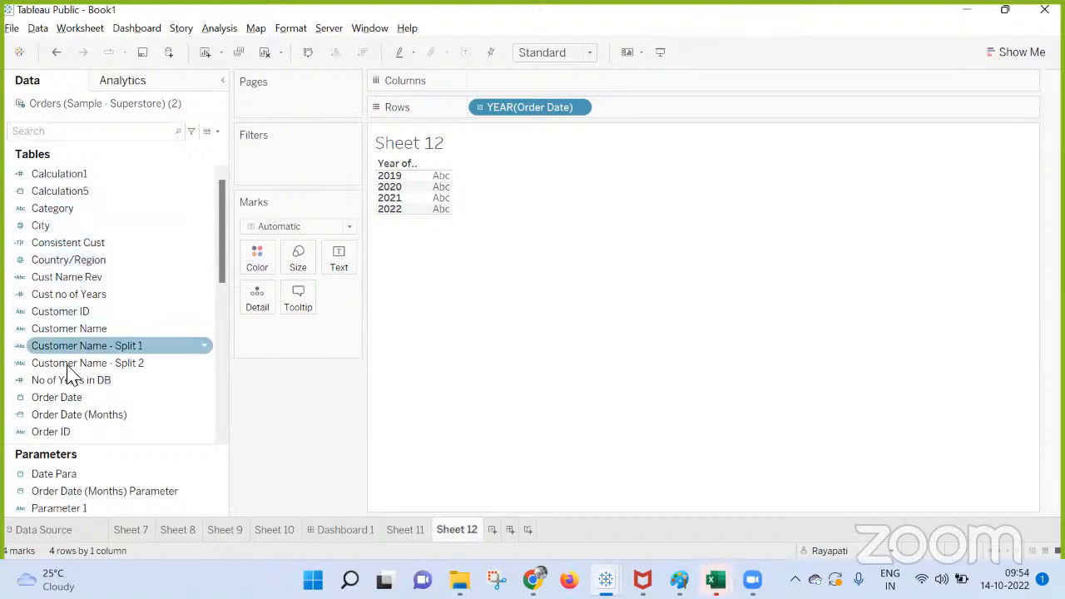
click(74, 398)
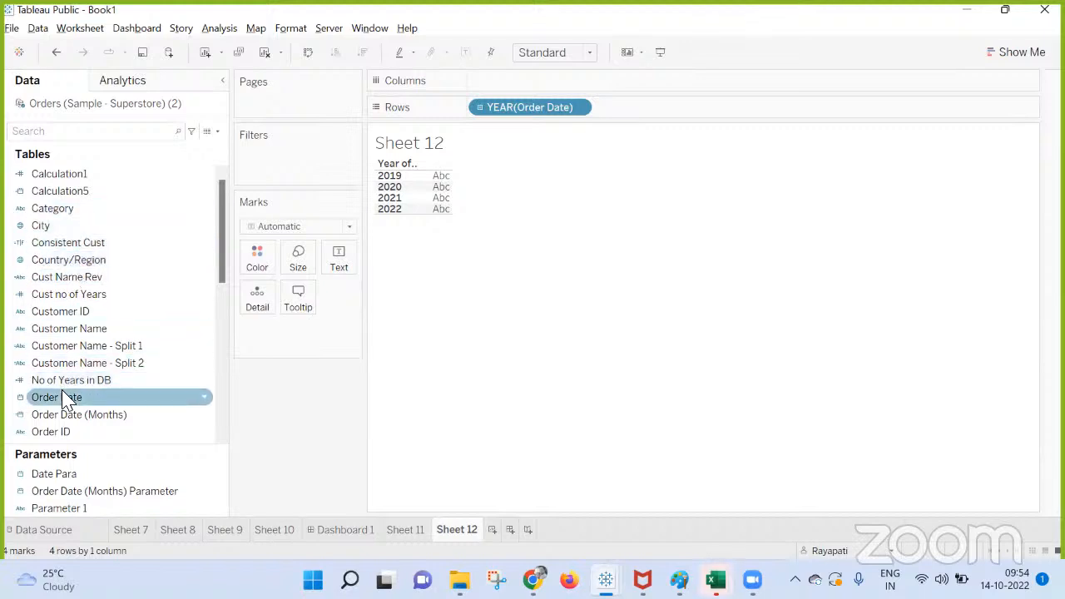
right_click(67, 191)
click(115, 280)
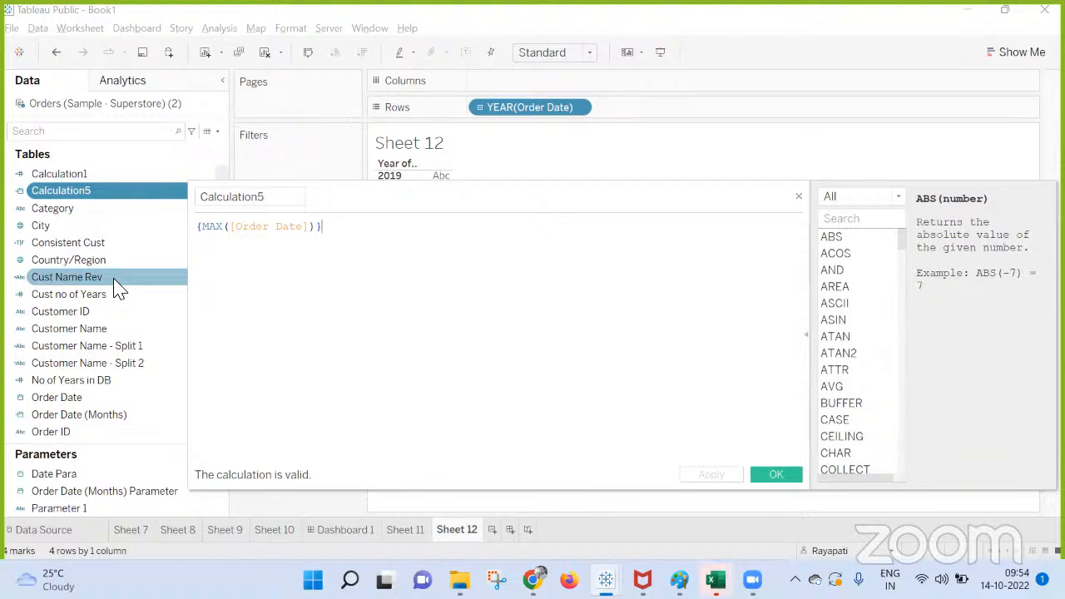
drag(314, 226, 167, 227)
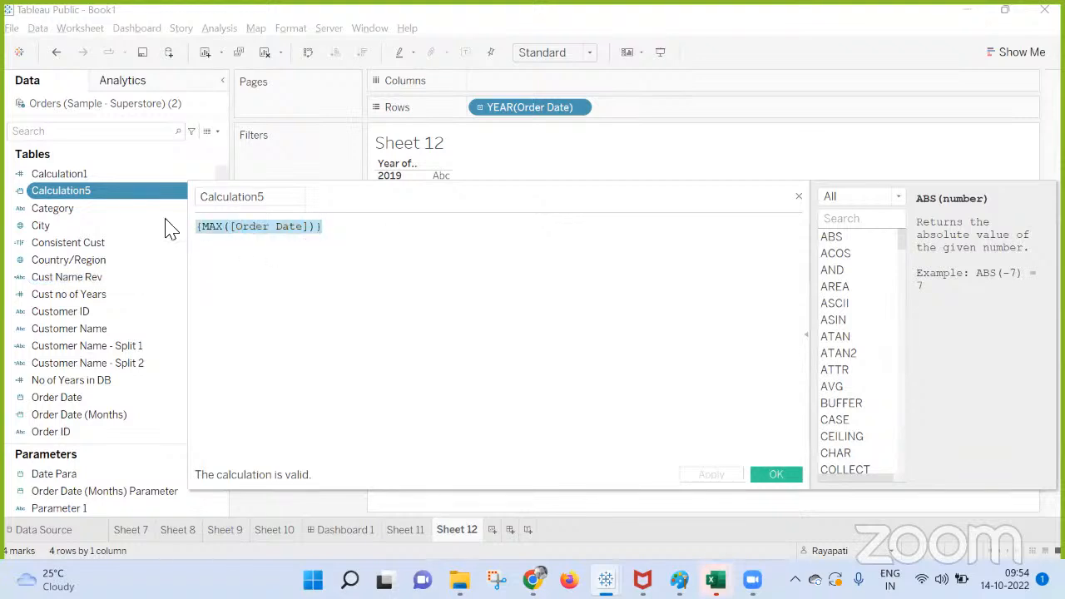
click(799, 197)
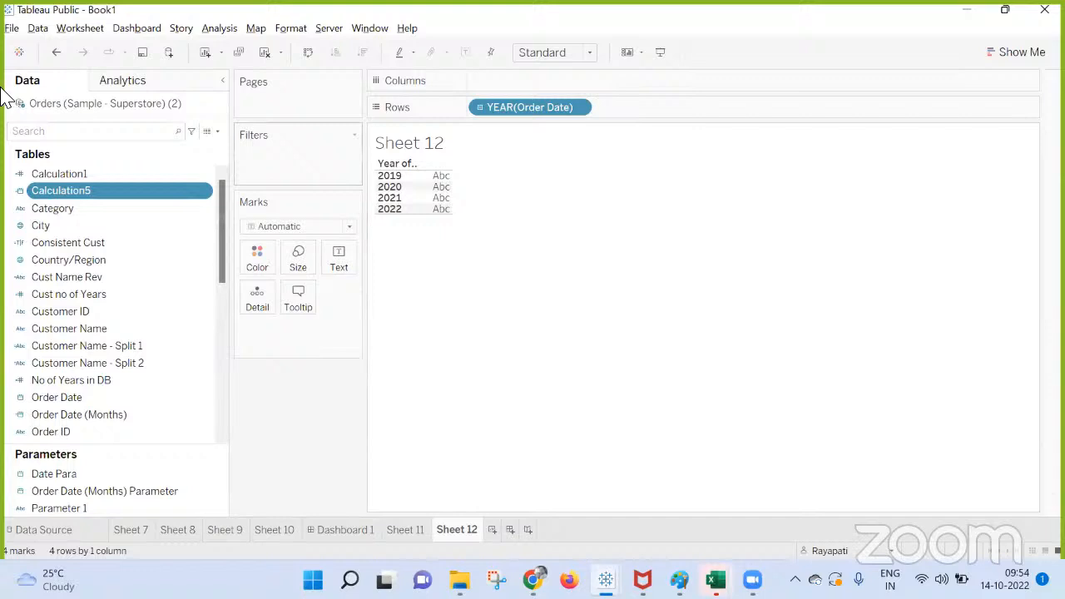
Start a new parameter with data type Date and a list of allowable values loaded from Calculation5 when the workbook opens.
click(218, 131)
click(143, 165)
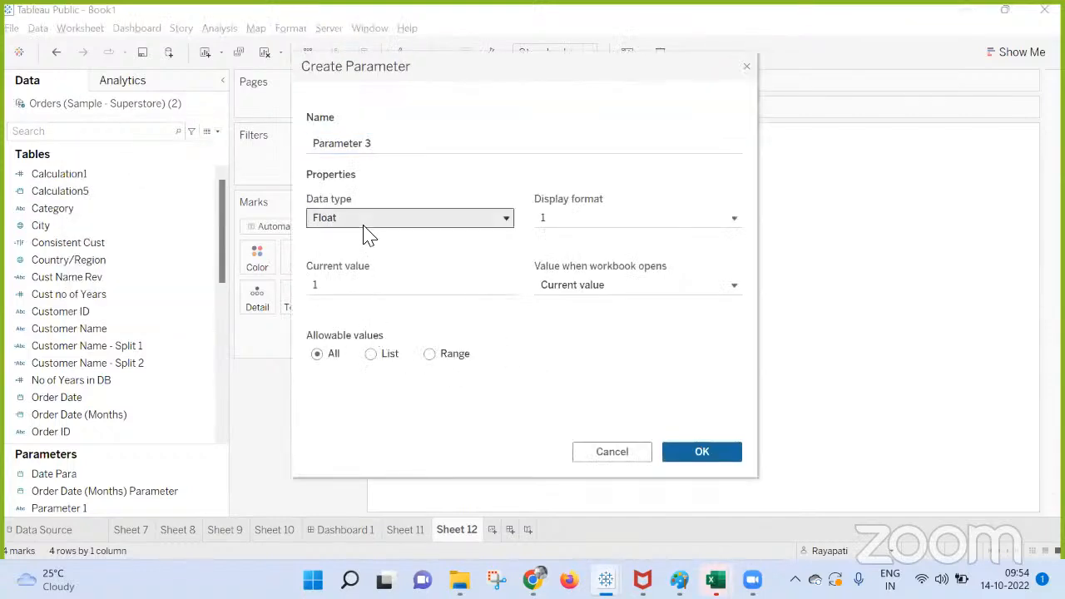
click(363, 225)
click(337, 307)
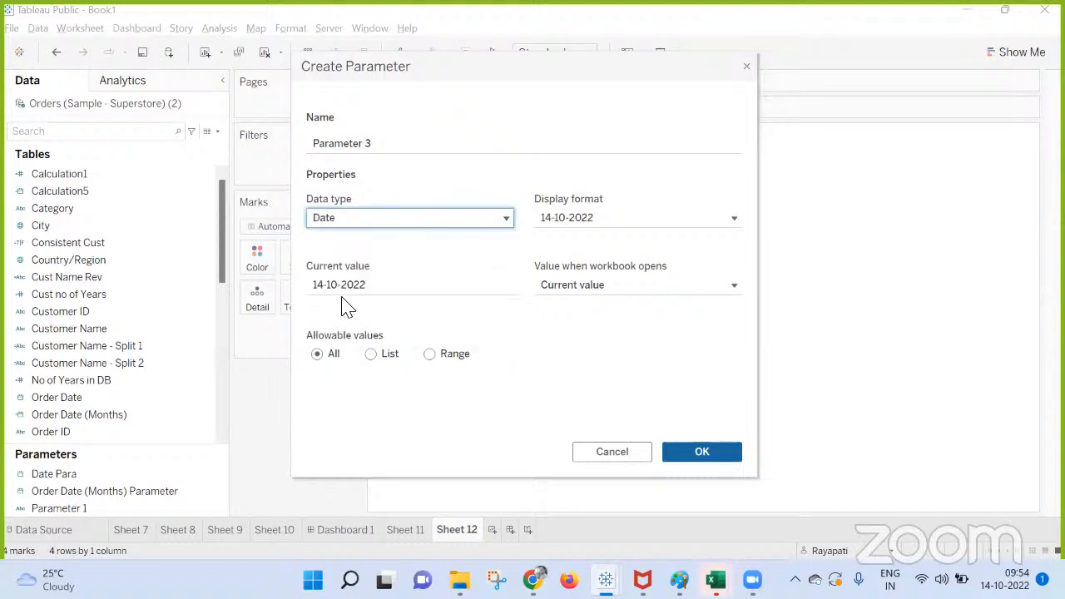
click(375, 354)
click(587, 403)
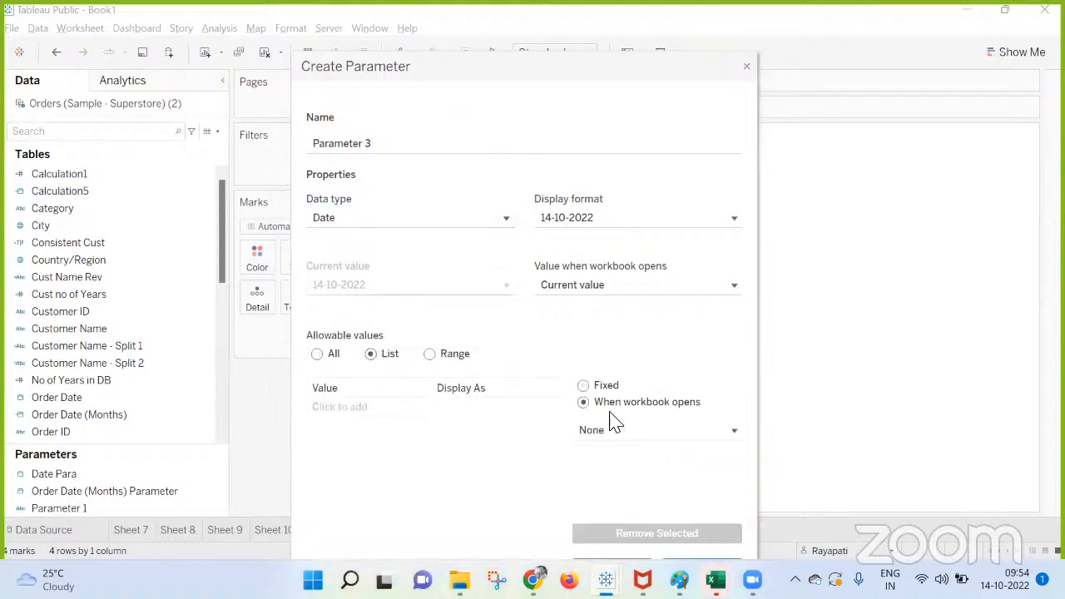
click(602, 435)
click(614, 490)
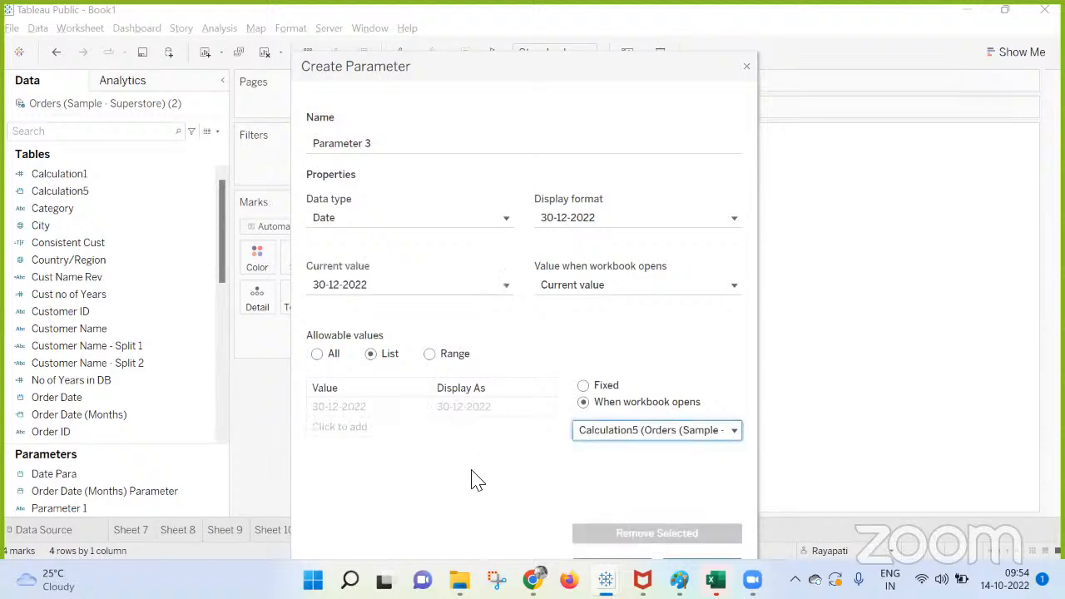
Set the parameter's value when the workbook opens to Calculation5, and check the choices for its current value.
click(606, 288)
mouse_move(607, 342)
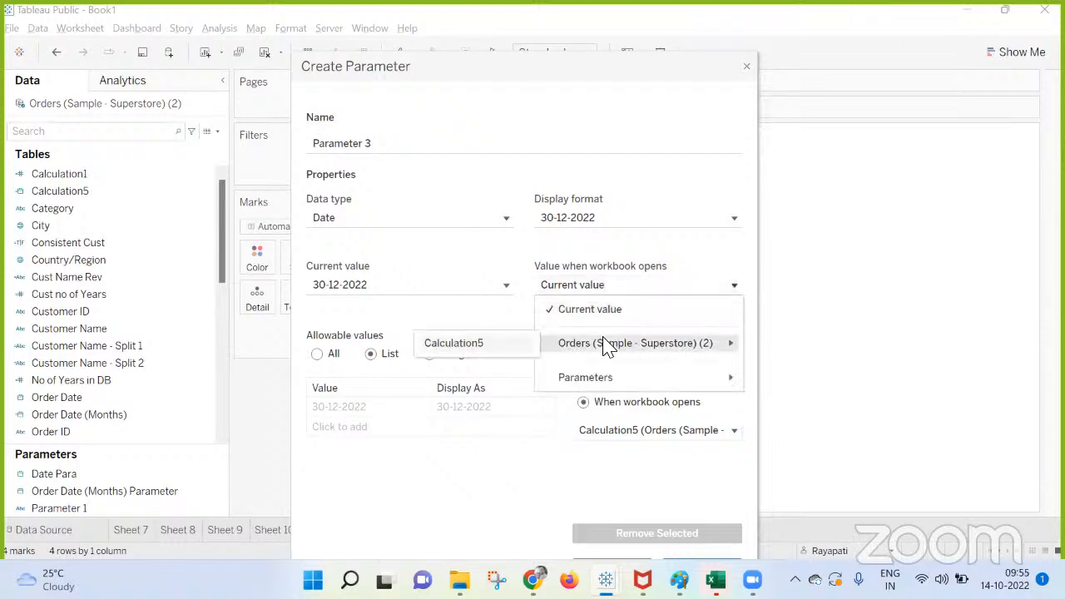
click(510, 344)
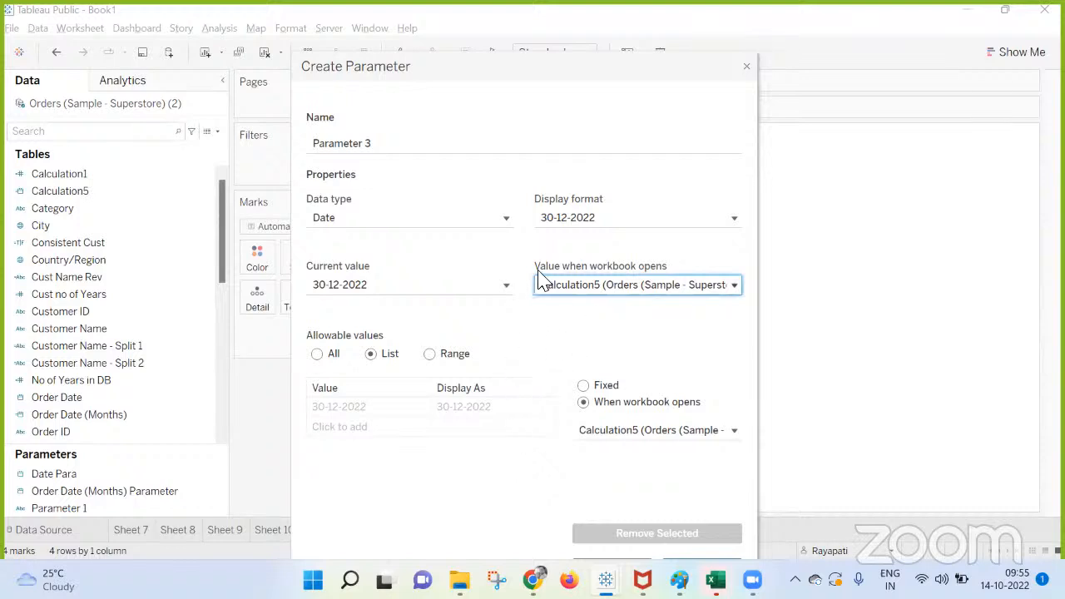
click(420, 292)
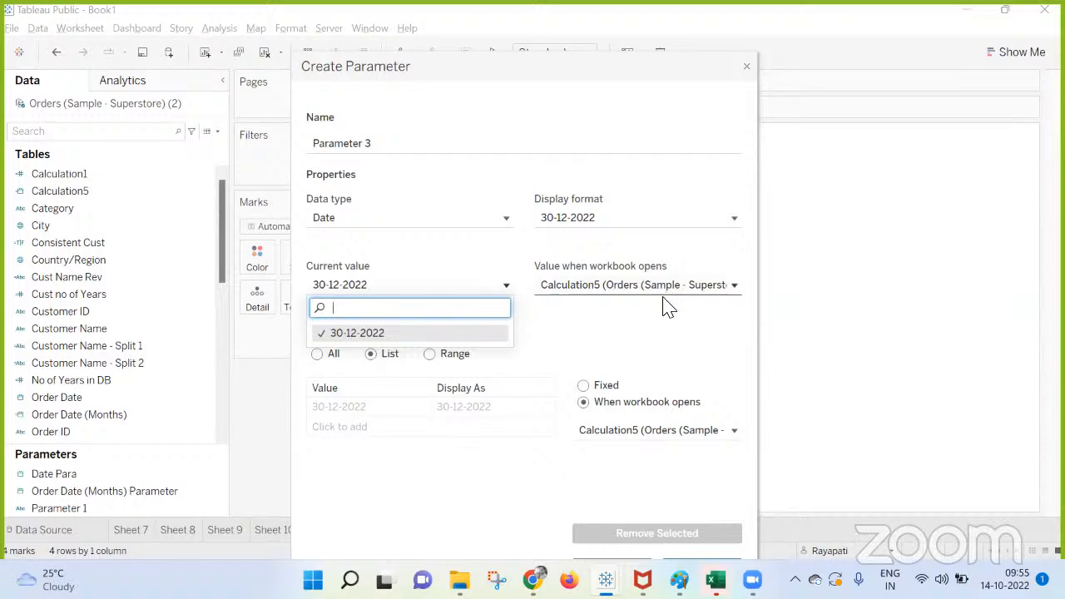
click(643, 359)
Try loading the parameter's list from Order Date (Months) when the workbook opens, and look through the opening-value options and listed dates.
click(584, 386)
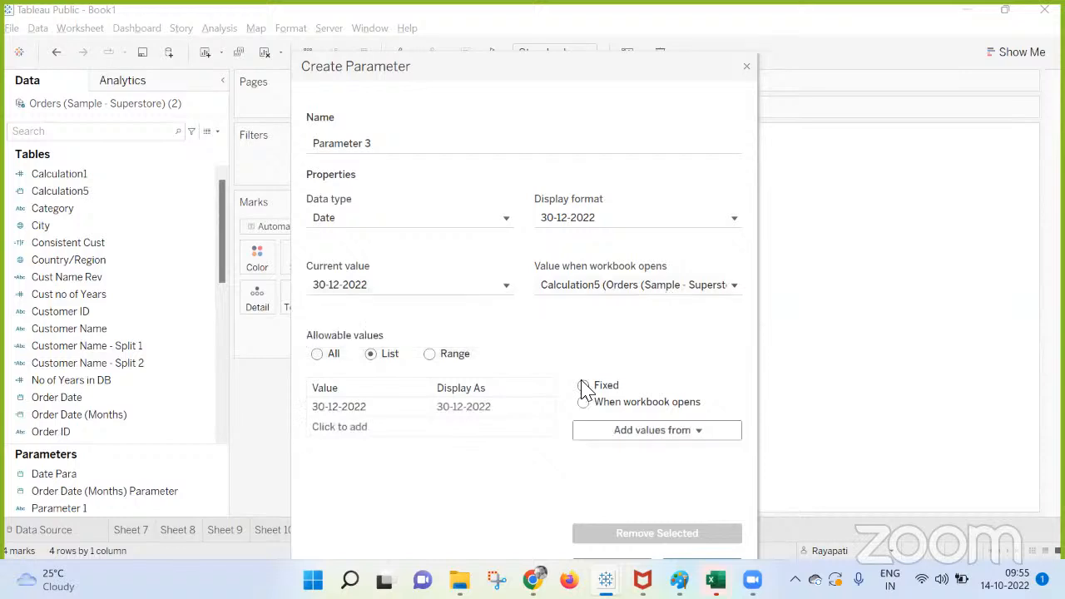
click(585, 403)
click(624, 437)
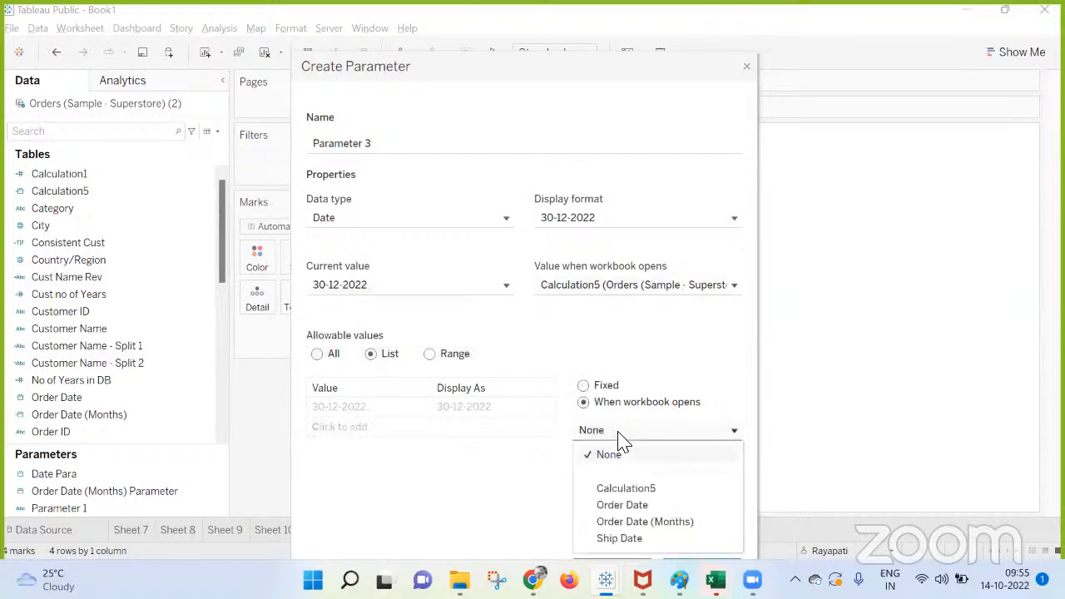
click(635, 524)
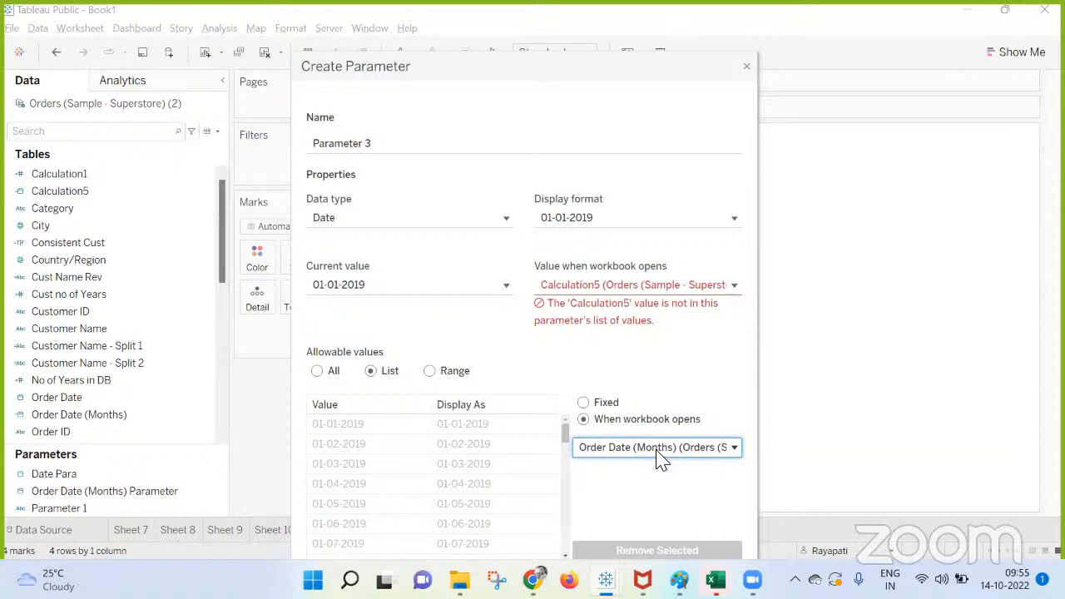
click(581, 292)
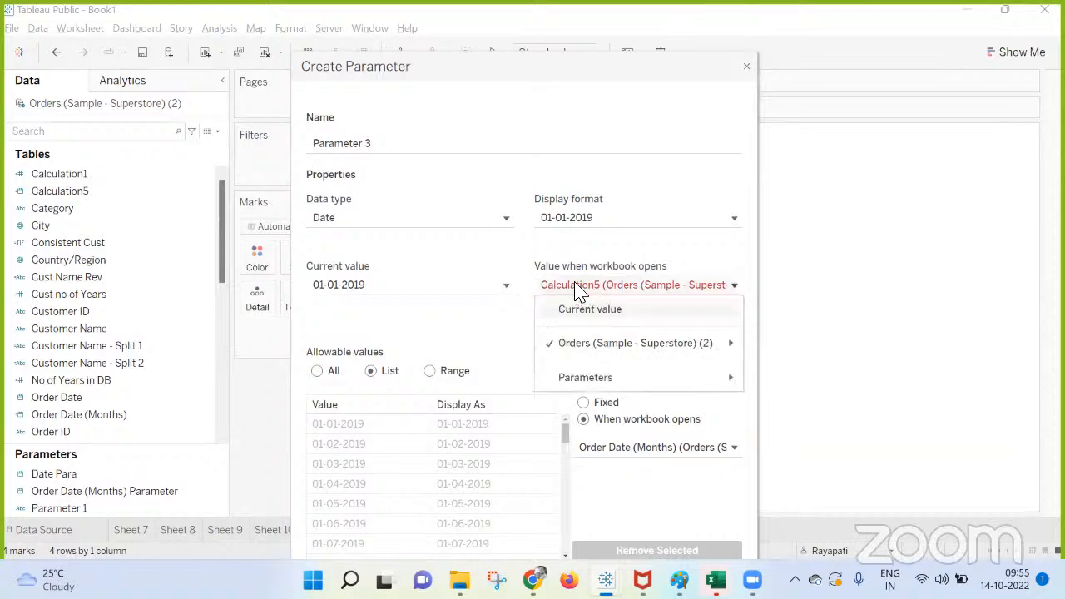
mouse_move(602, 350)
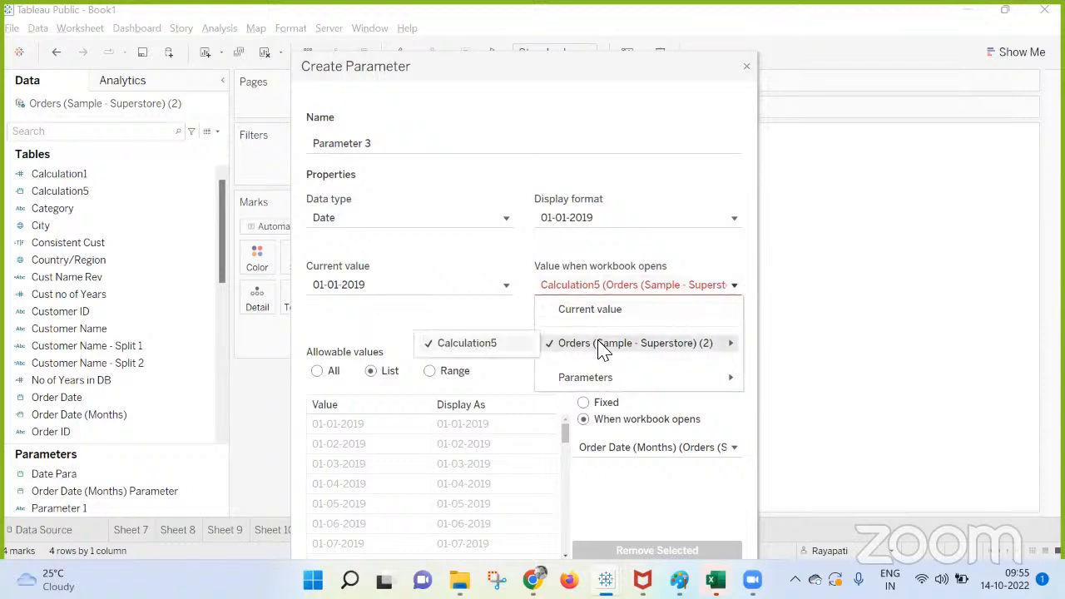
click(765, 243)
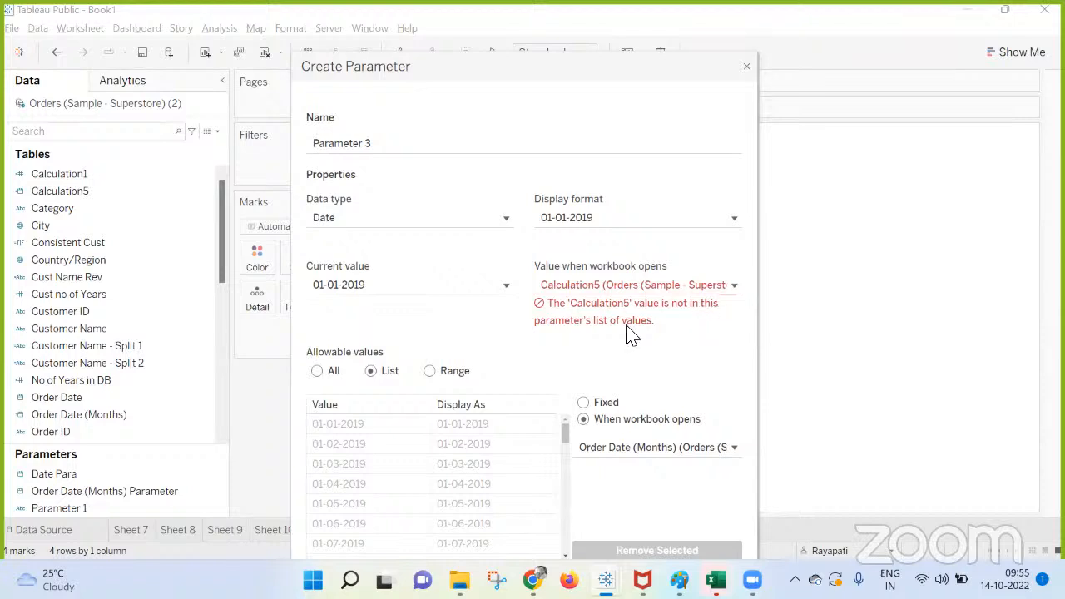
scroll(495, 463, down, 6)
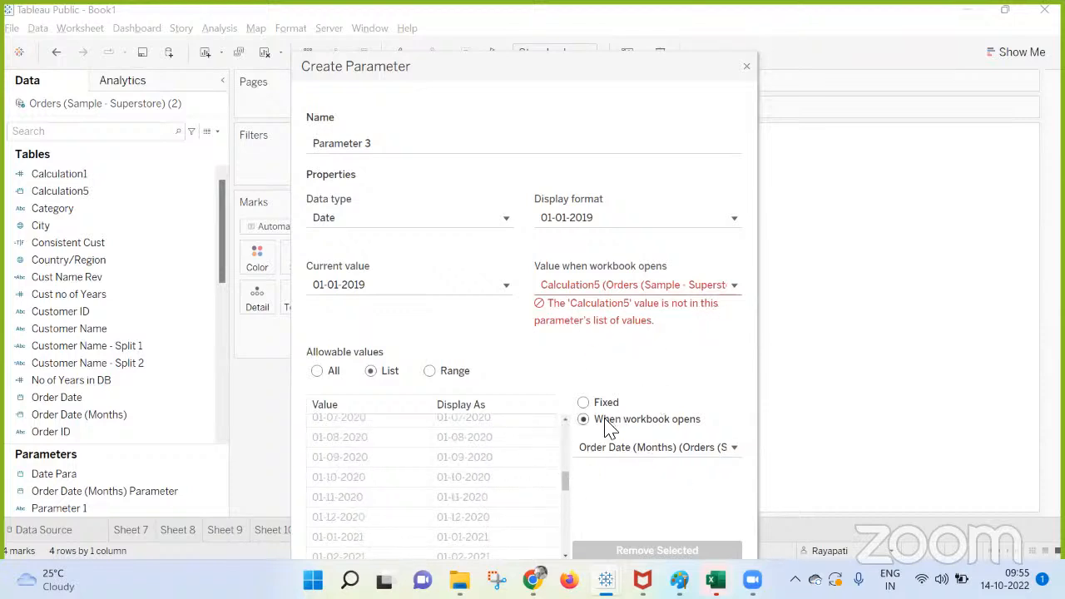
Reset the allowable values and load the list from Order Date when the workbook opens.
click(583, 402)
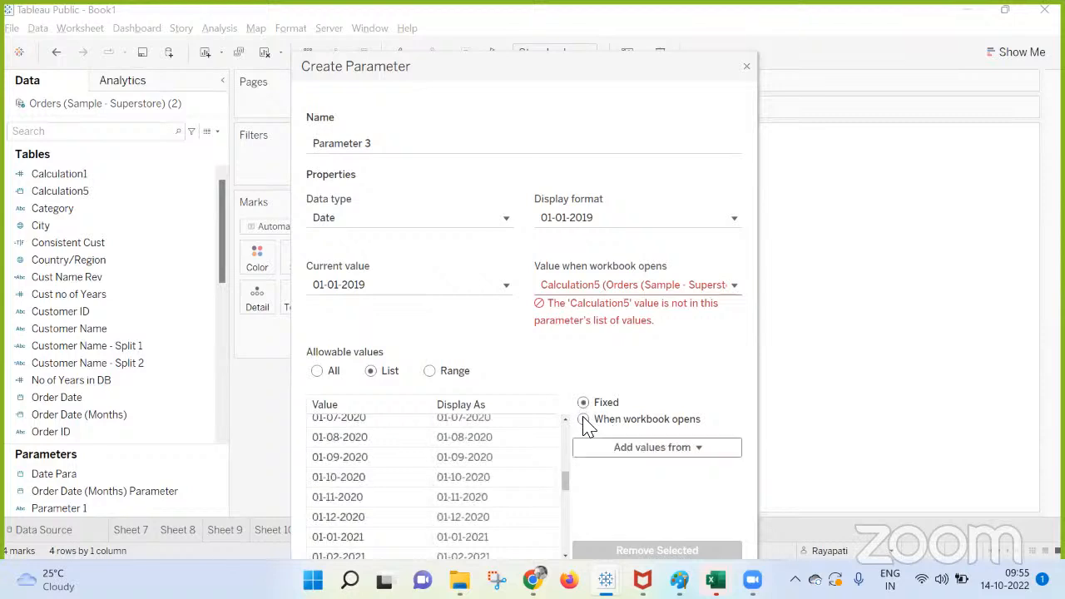
click(479, 439)
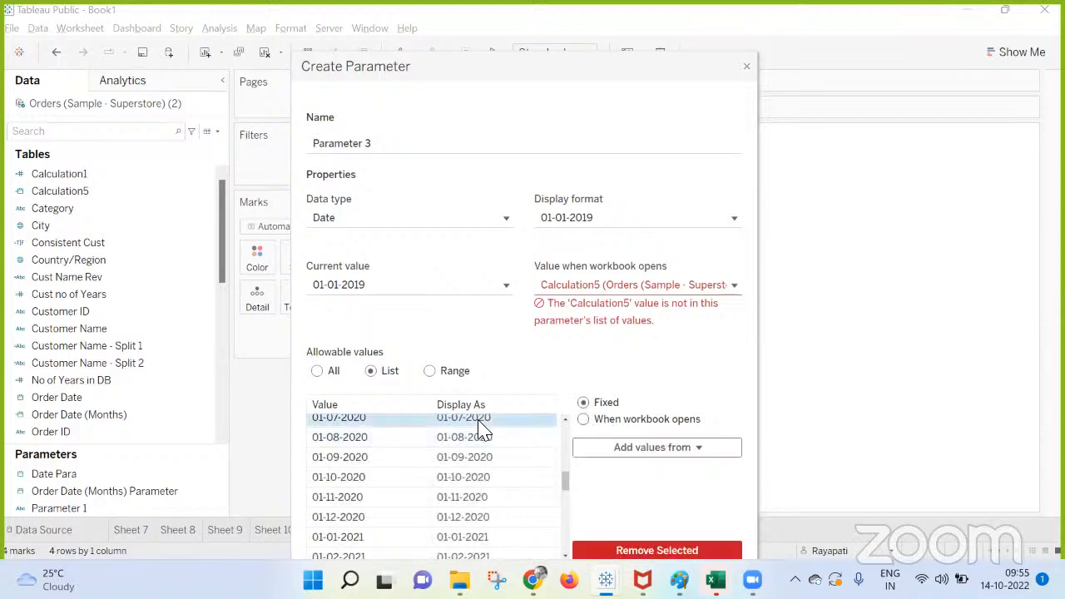
click(317, 370)
click(370, 354)
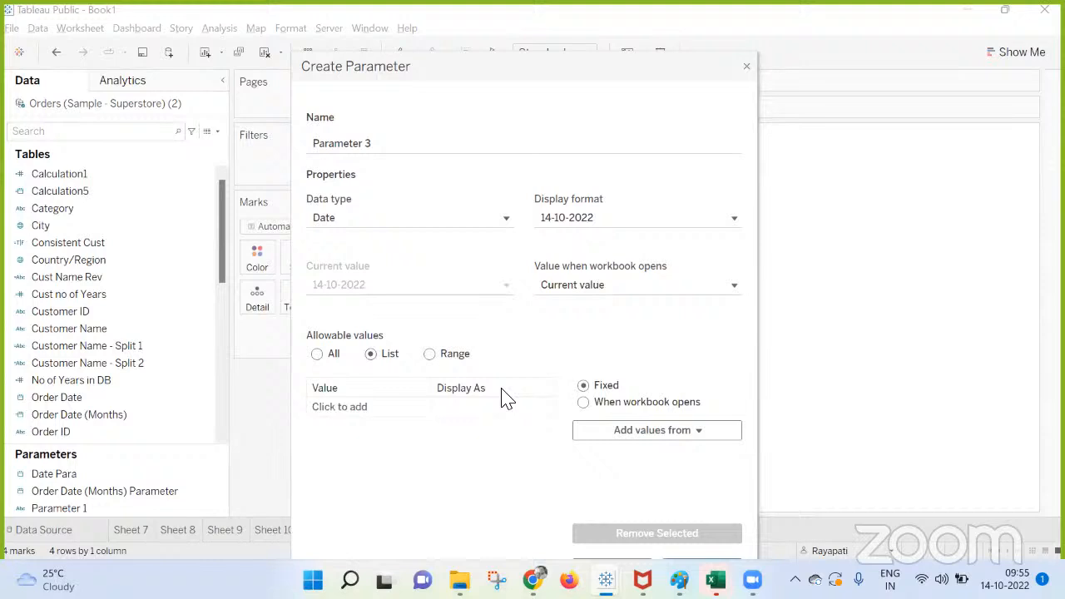
click(583, 403)
click(626, 432)
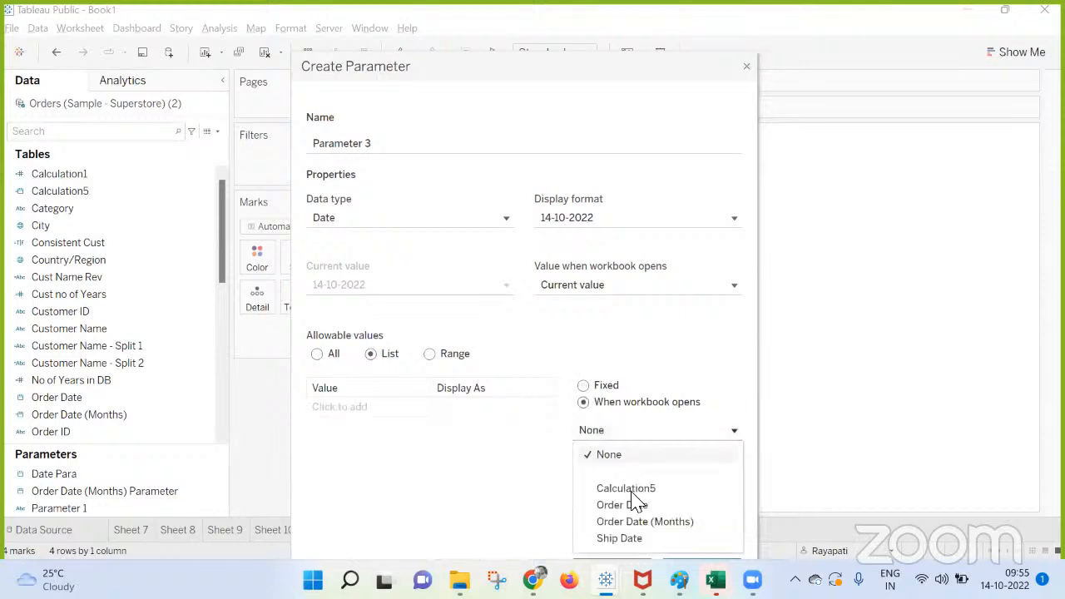
click(632, 506)
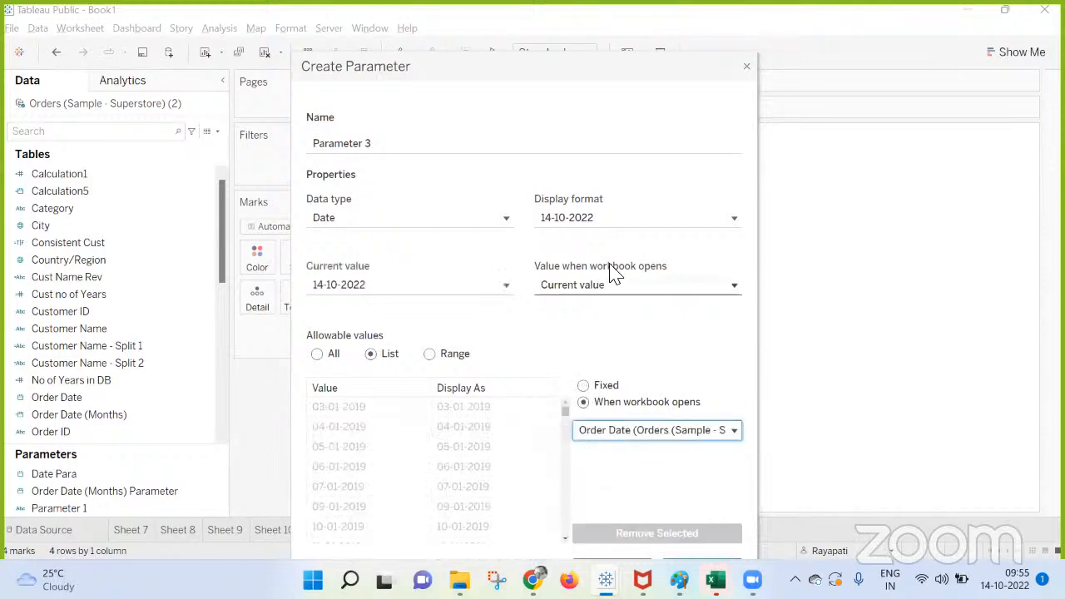
Set the value when the workbook opens to Calculation5, make the list of dates fixed, and create Parameter 3.
click(596, 289)
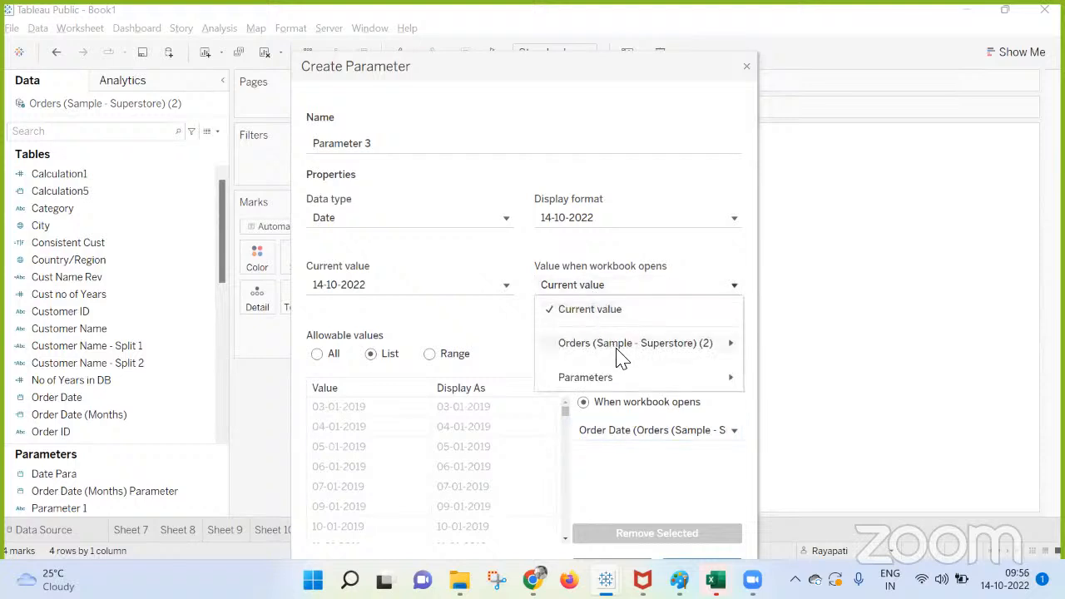
mouse_move(578, 342)
click(454, 343)
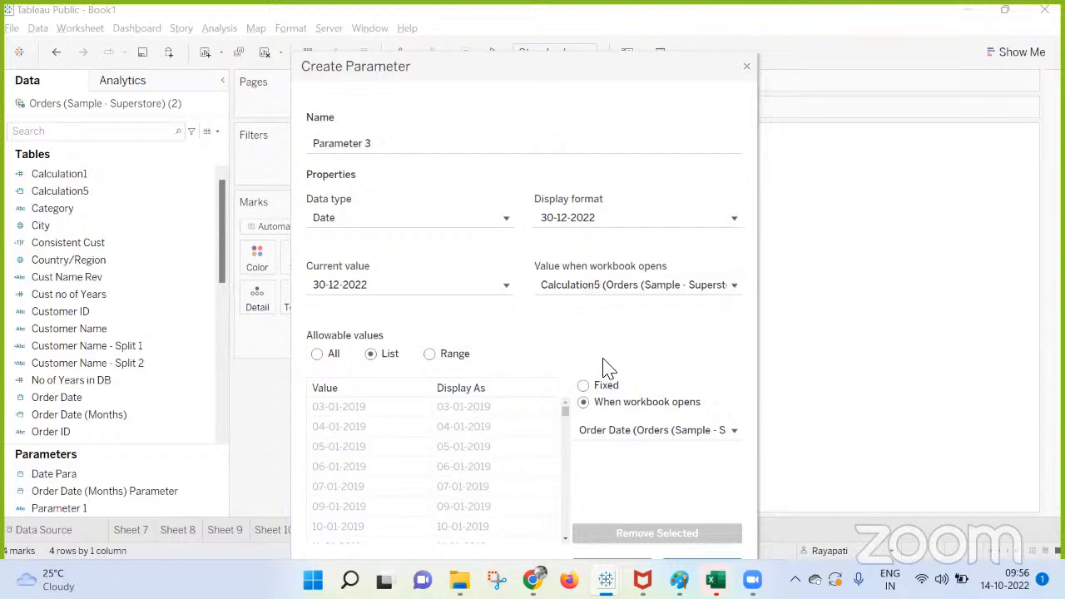
click(584, 386)
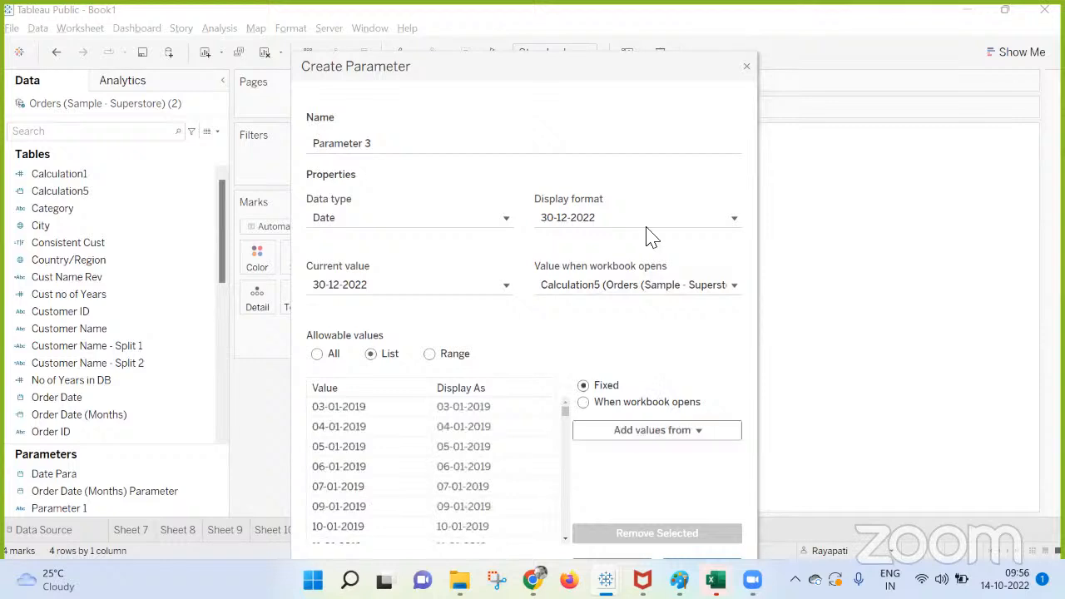
drag(610, 41, 618, 10)
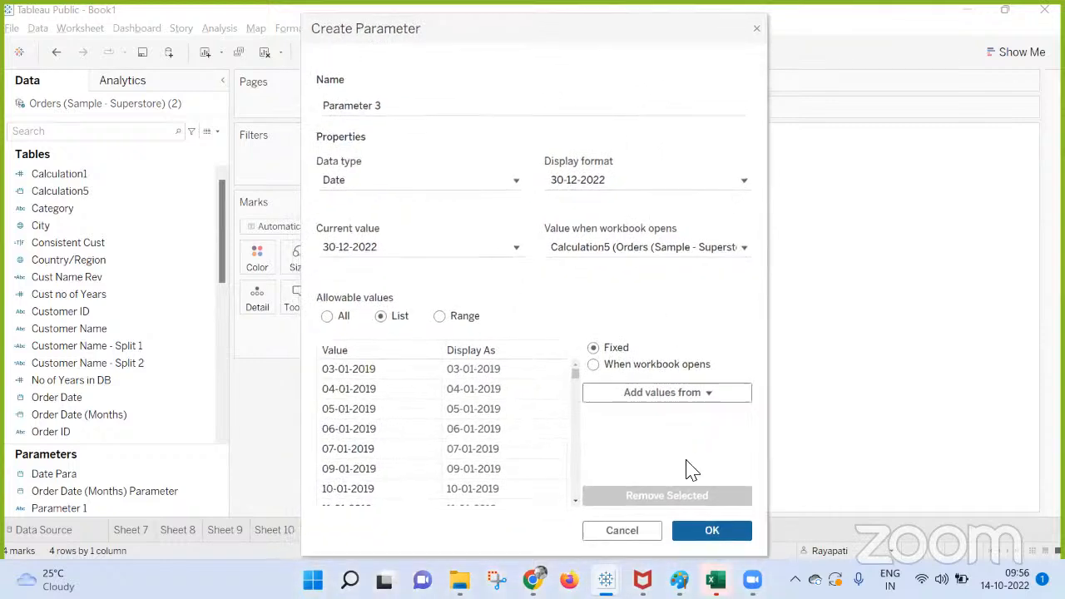
click(704, 531)
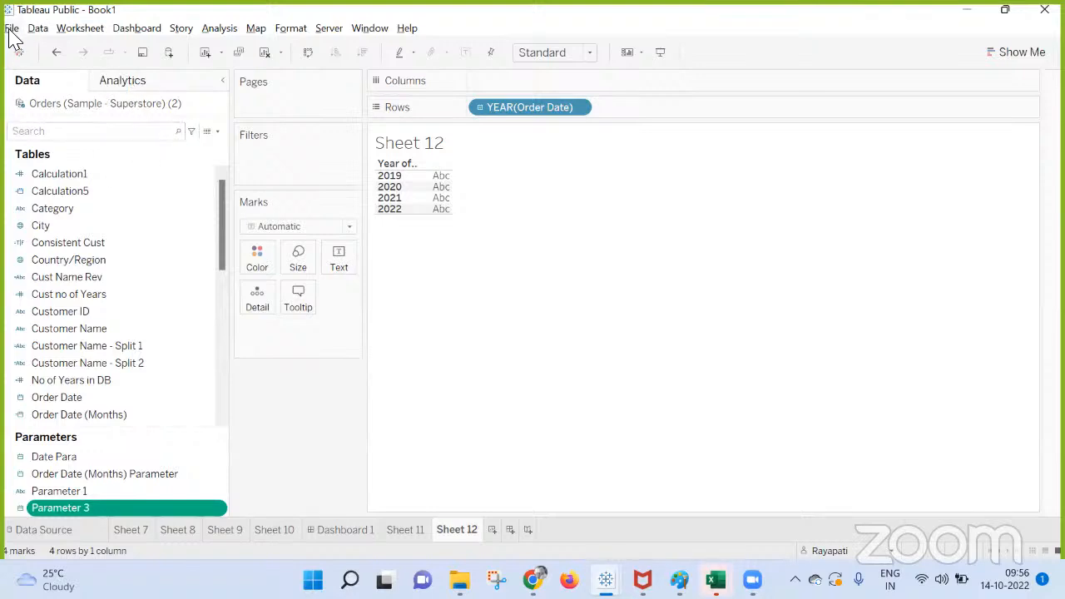
Check the installed Tableau Public version, and switch to the Google Meet call in the browser.
click(407, 27)
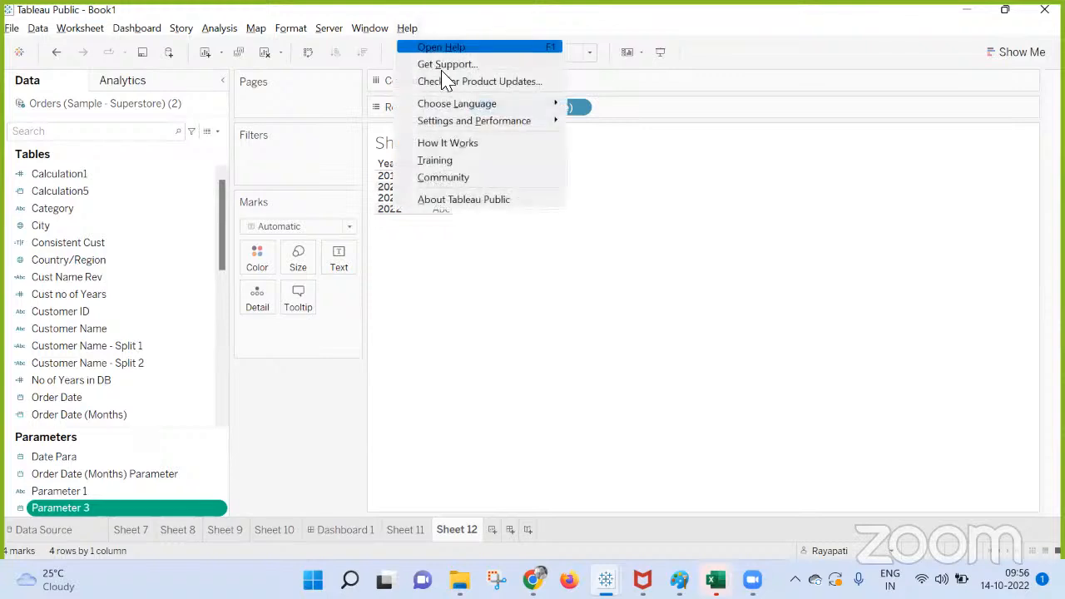
click(471, 202)
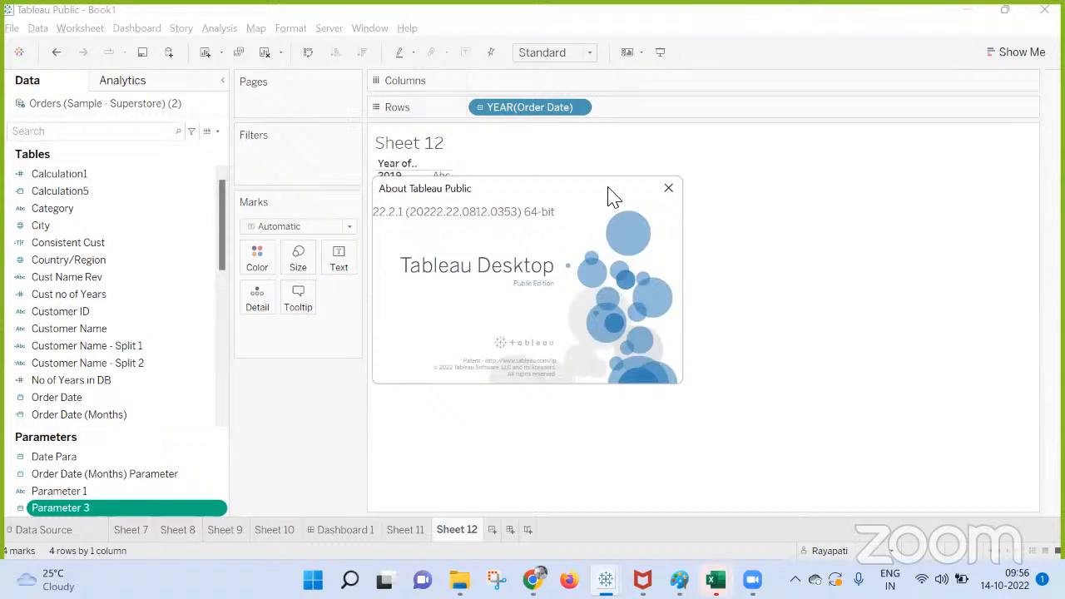
click(670, 192)
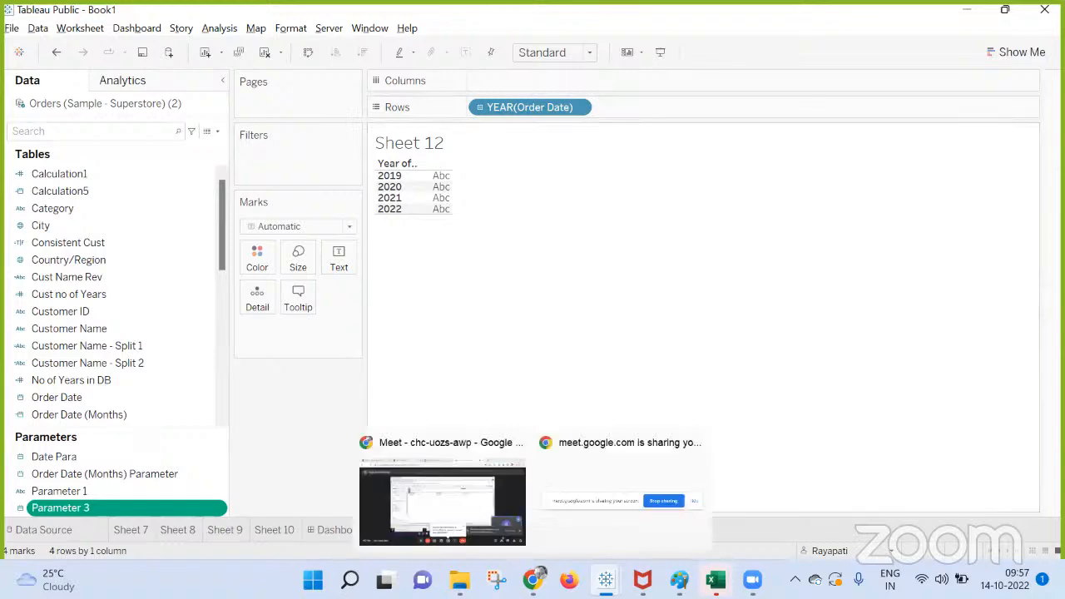
click(455, 494)
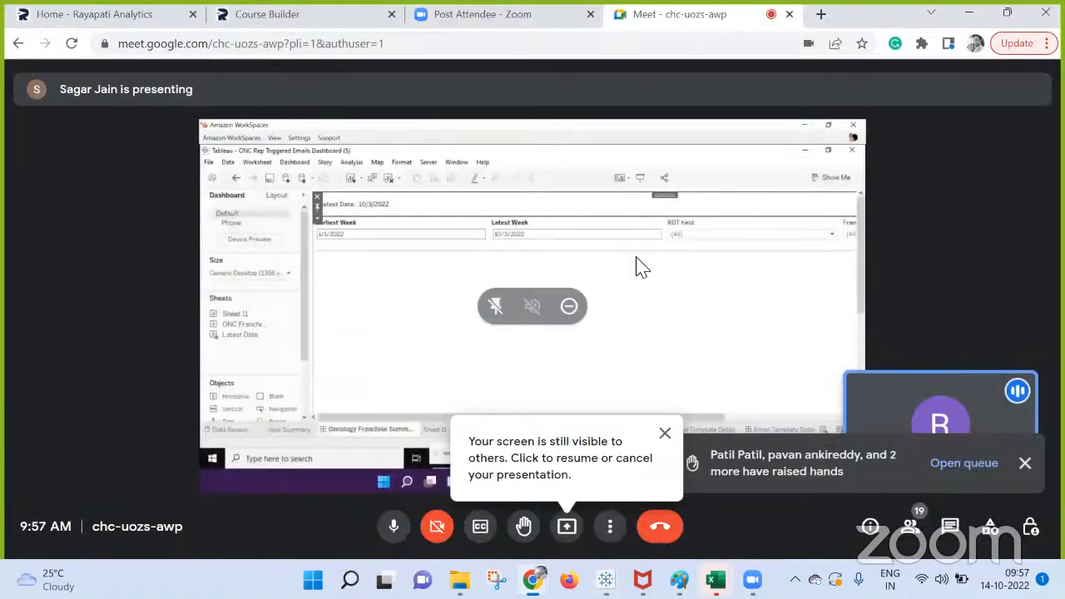
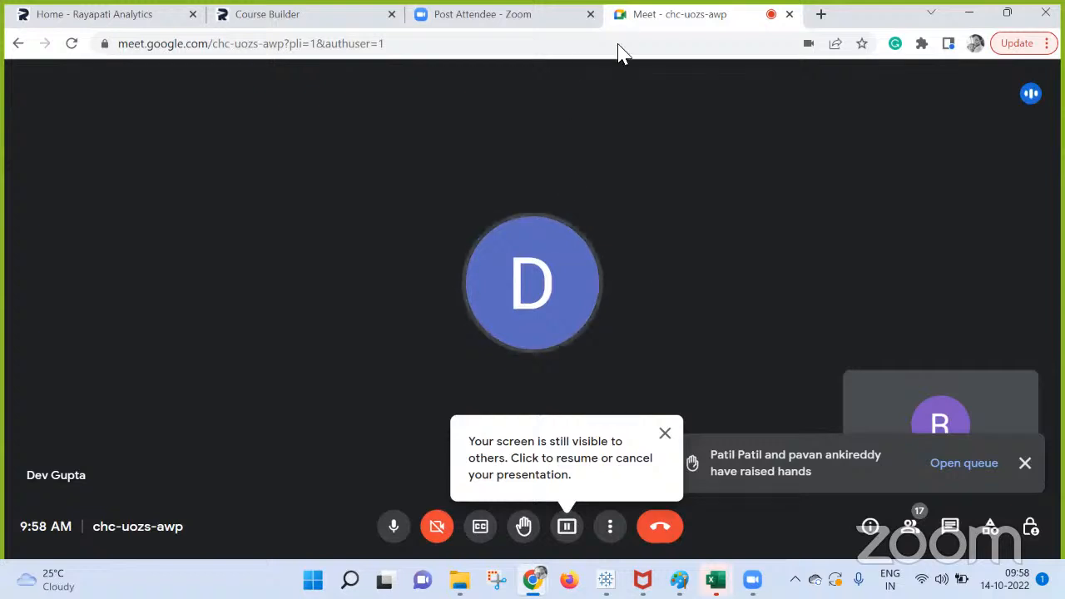
Resume presenting the screen in the Google Meet call, and add a new worksheet in Tableau's Book1 workbook.
click(569, 528)
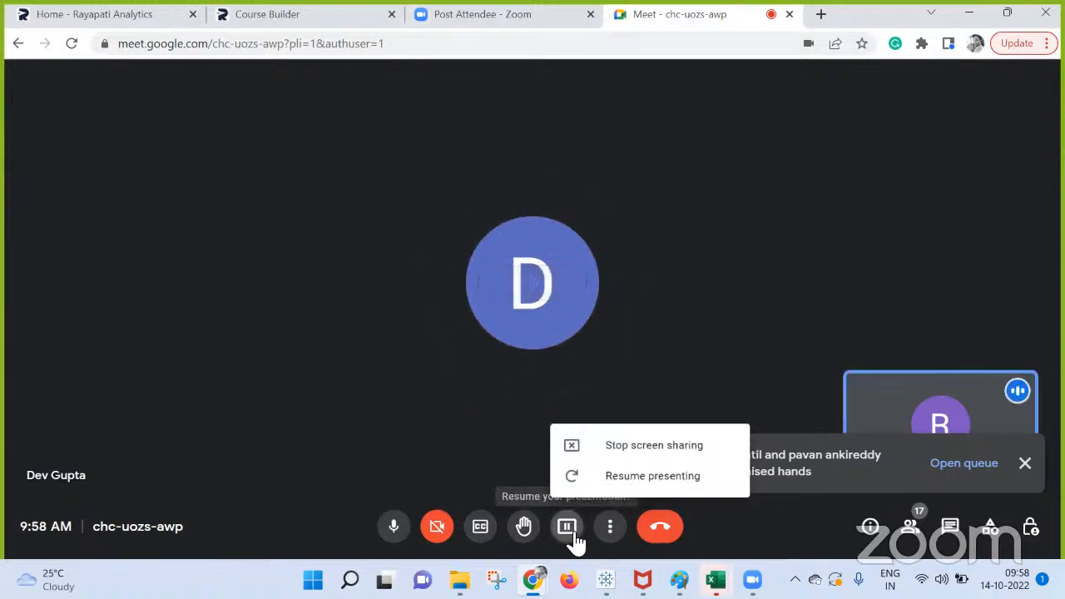
click(632, 474)
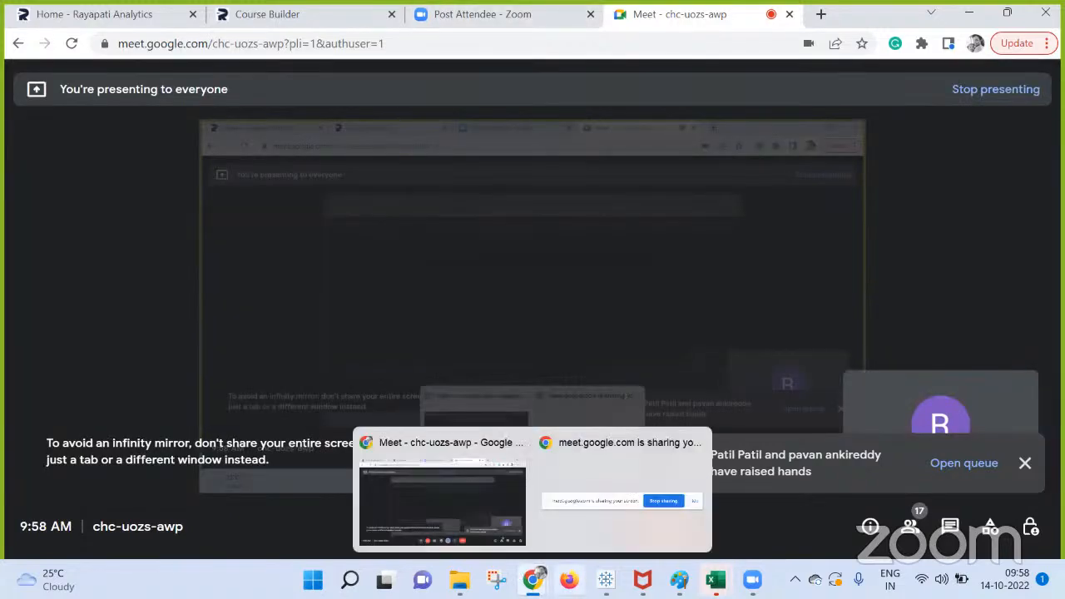
mouse_move(606, 581)
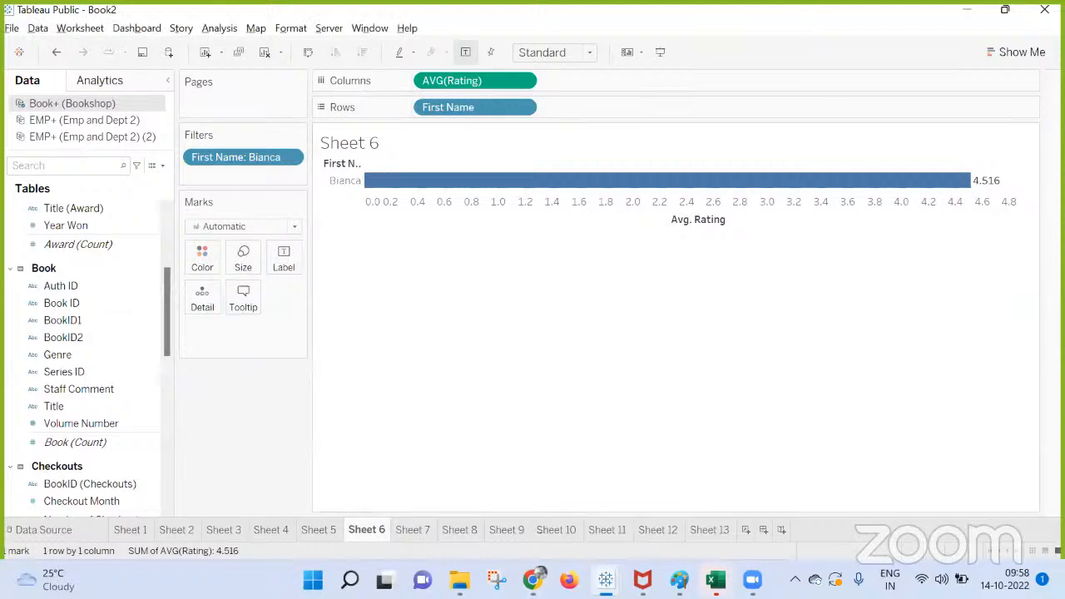
click(489, 496)
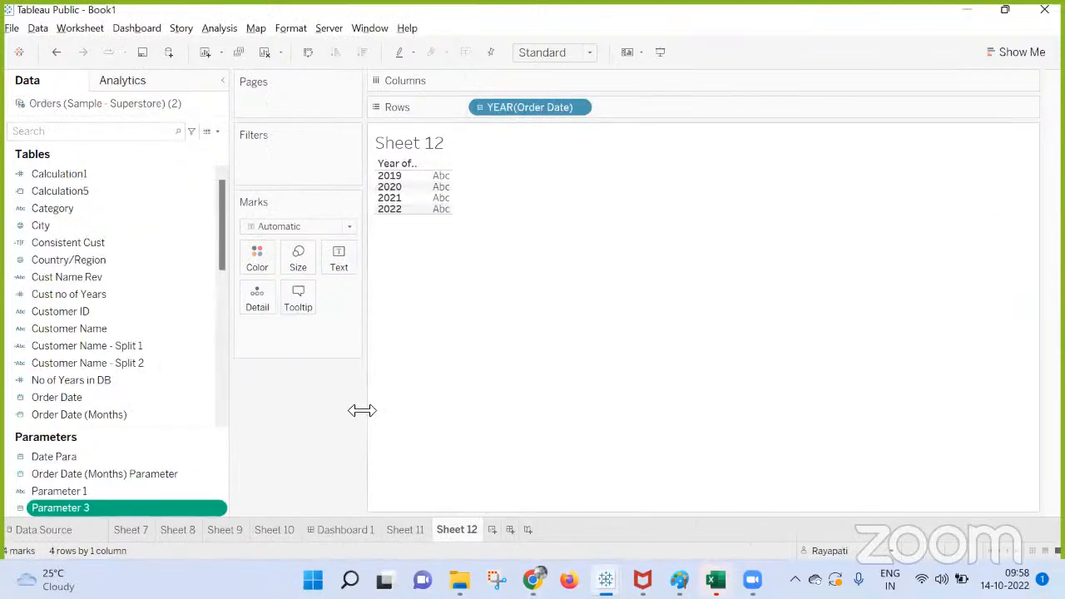
click(493, 531)
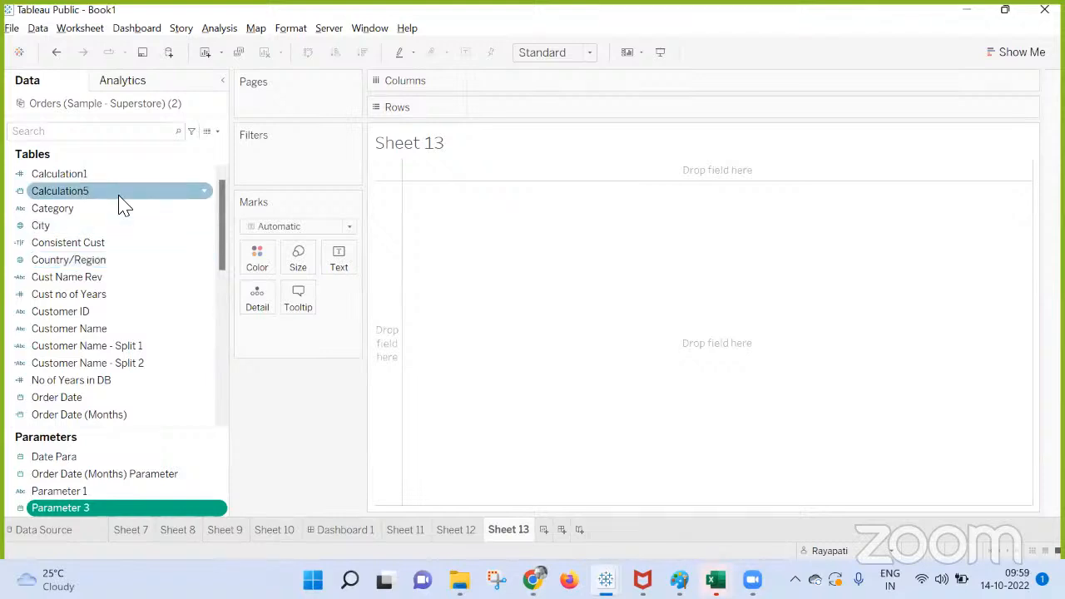
scroll(119, 204, down, 3)
scroll(119, 202, up, 3)
key(F2)
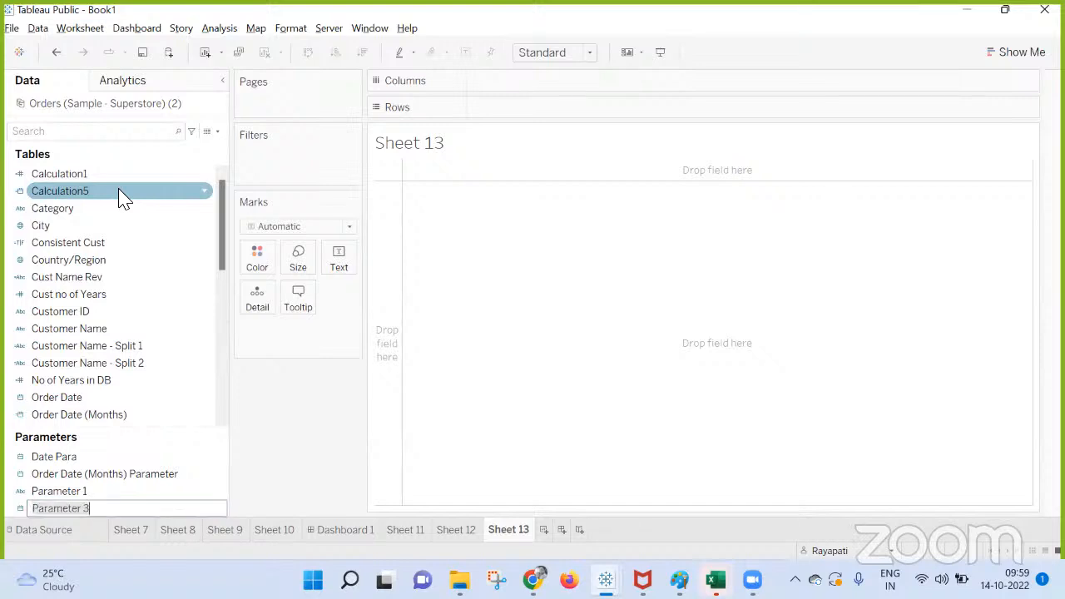
key(Return)
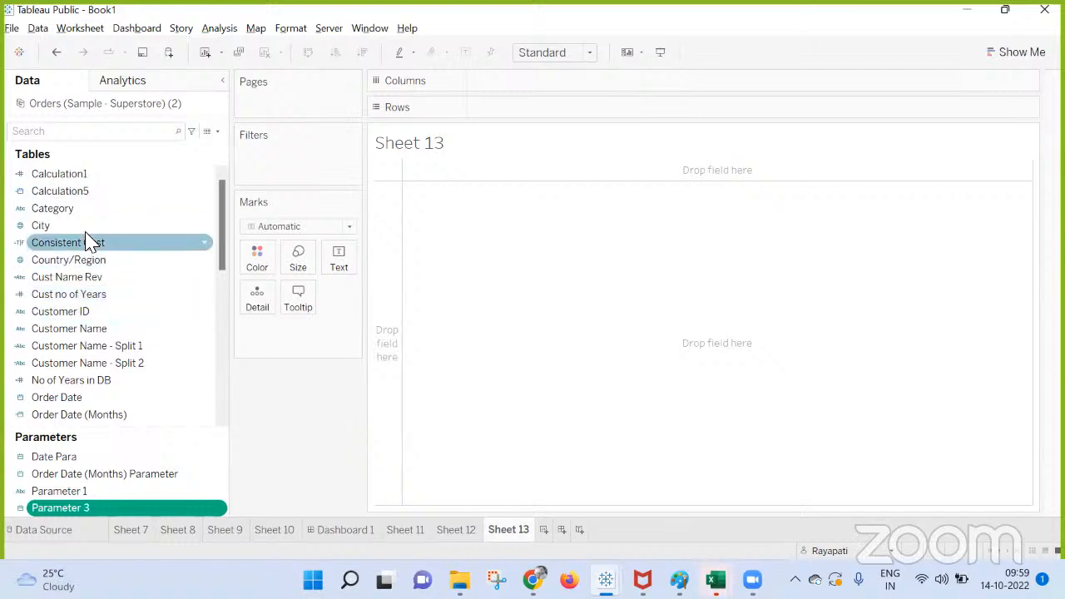
scroll(84, 219, down, 3)
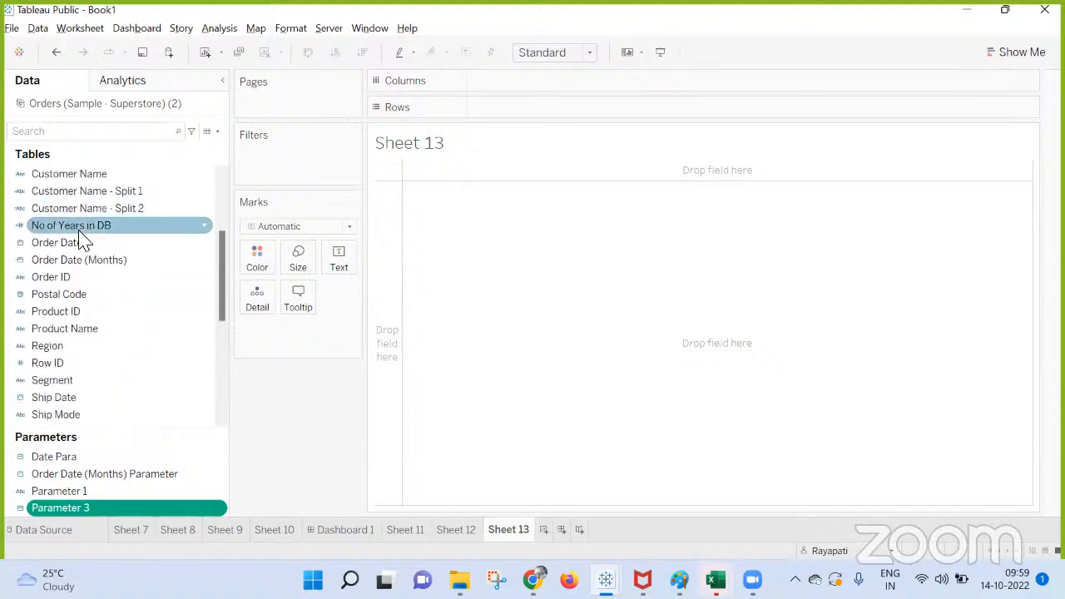
scroll(81, 234, up, 3)
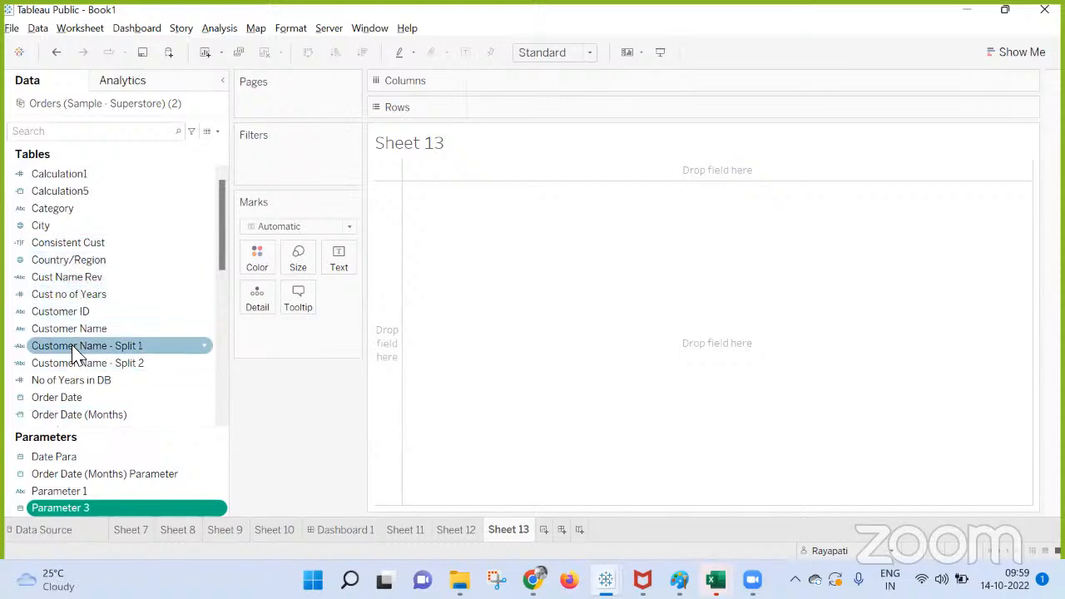
scroll(86, 408, down, 1)
scroll(86, 408, down, 3)
scroll(96, 402, up, 4)
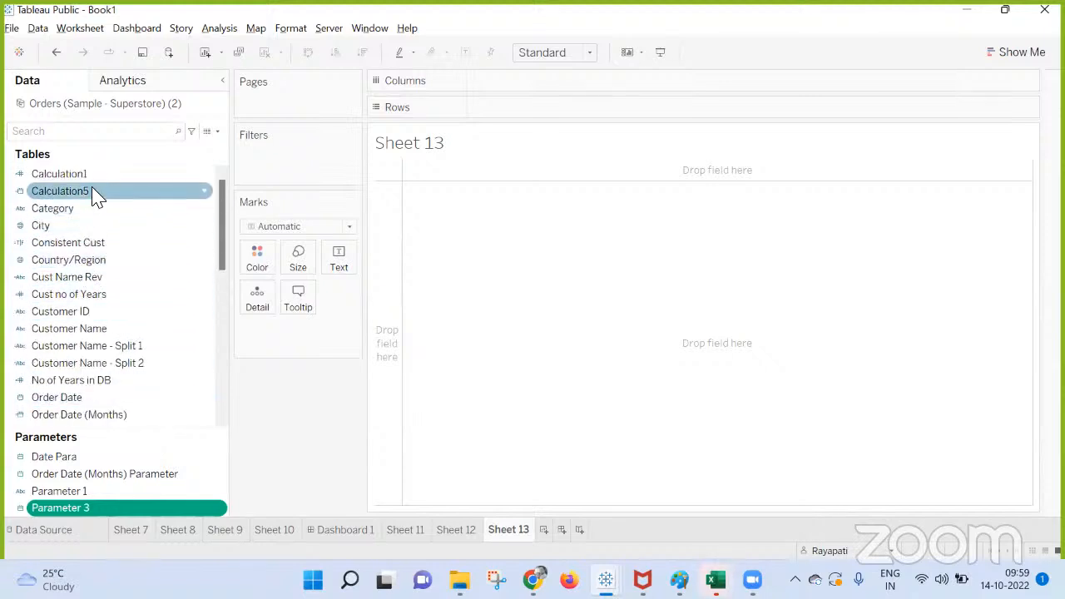
Search the data fields for "cat" and place Category and Sub-Category on Rows.
click(76, 133)
text(cat)
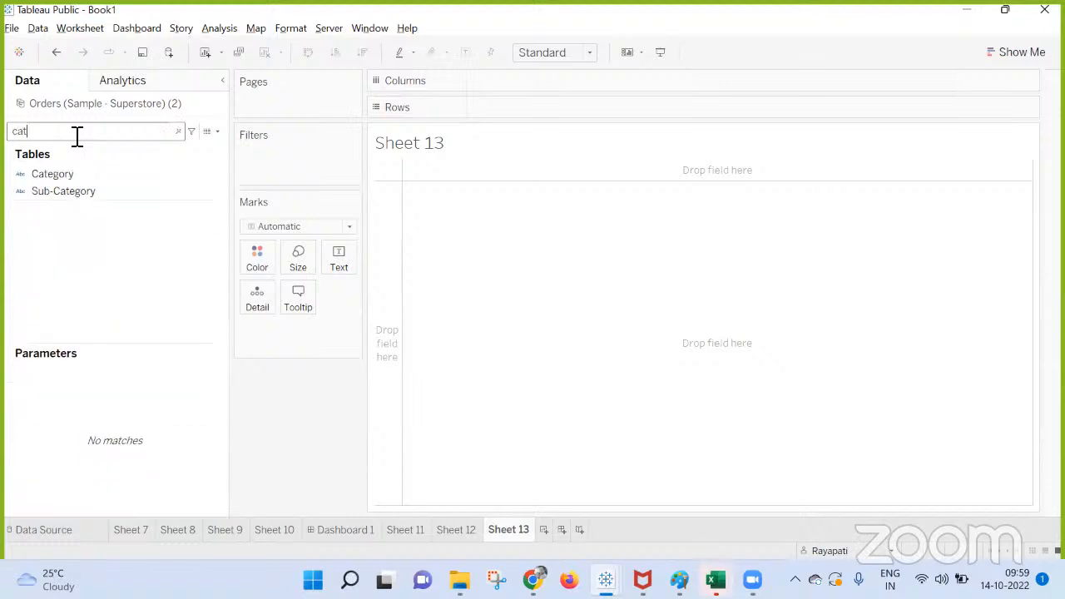
drag(51, 174, 691, 108)
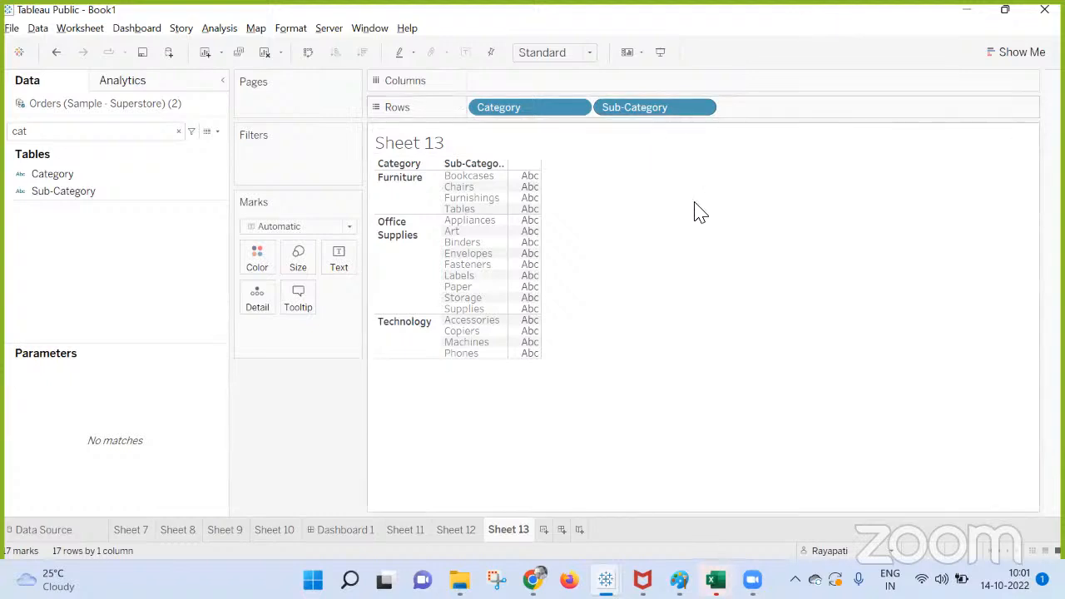
Take Sub-Category off Rows and place it on Columns, keeping only Category on Rows.
drag(633, 109, 280, 417)
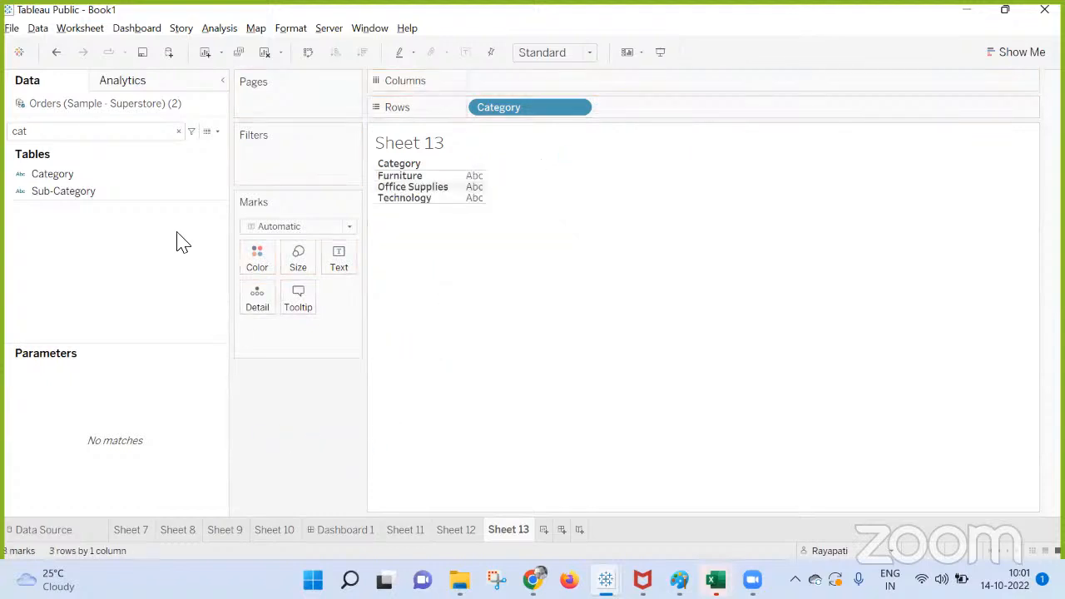
click(95, 193)
right_click(92, 190)
click(64, 179)
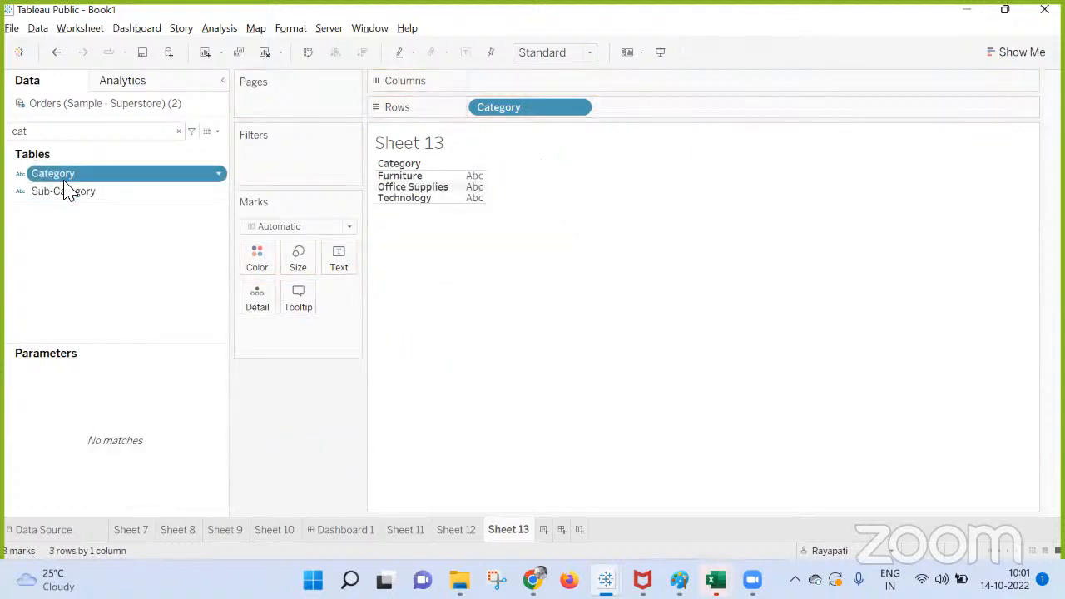
drag(58, 190, 532, 83)
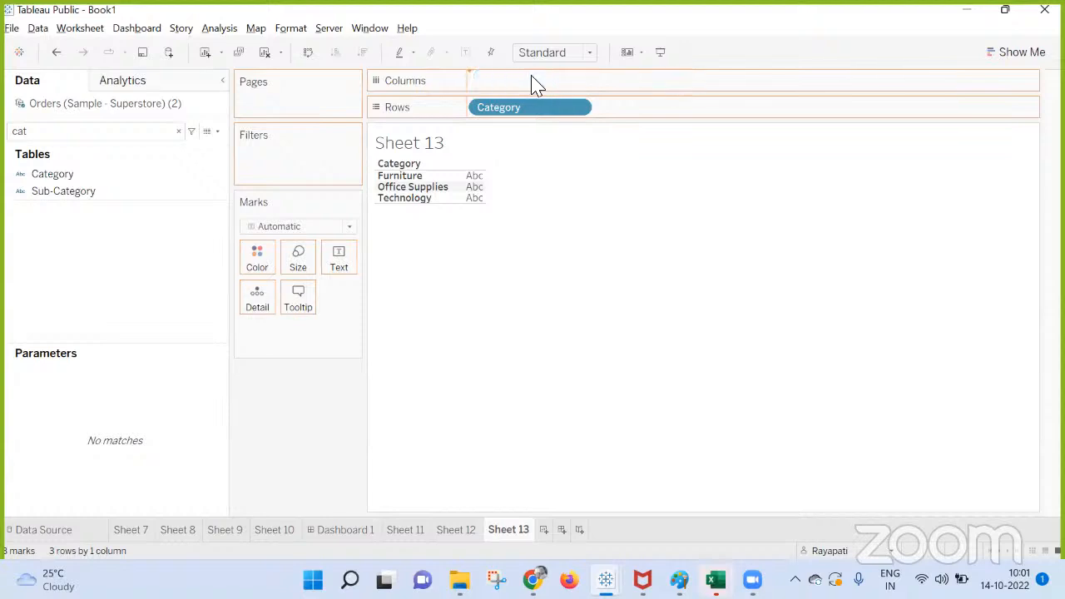
Convert Sub-Category on Columns to a measure aggregated as Count.
click(579, 82)
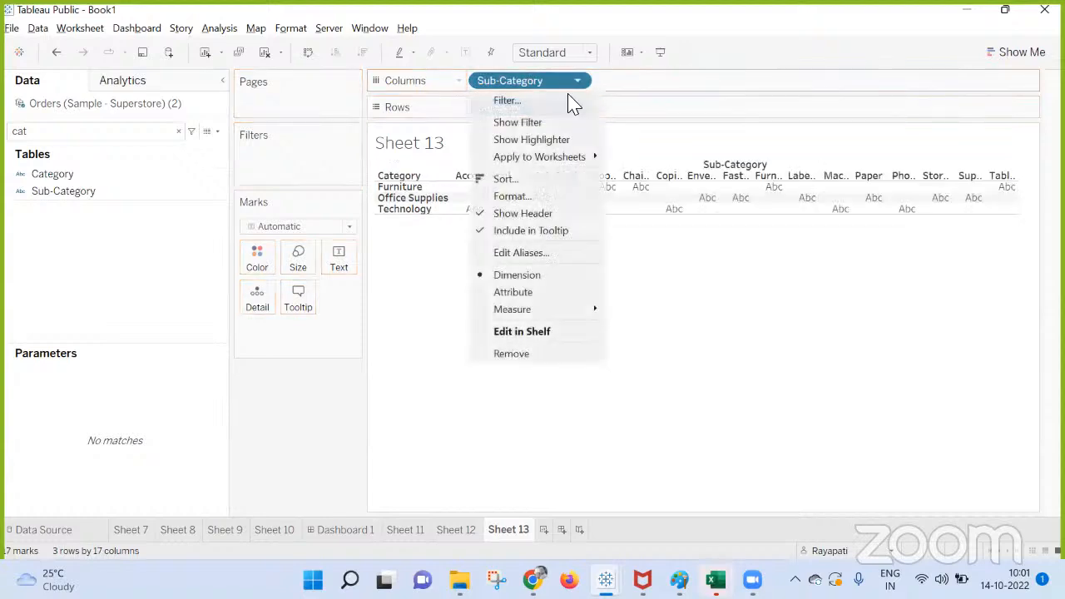
mouse_move(540, 316)
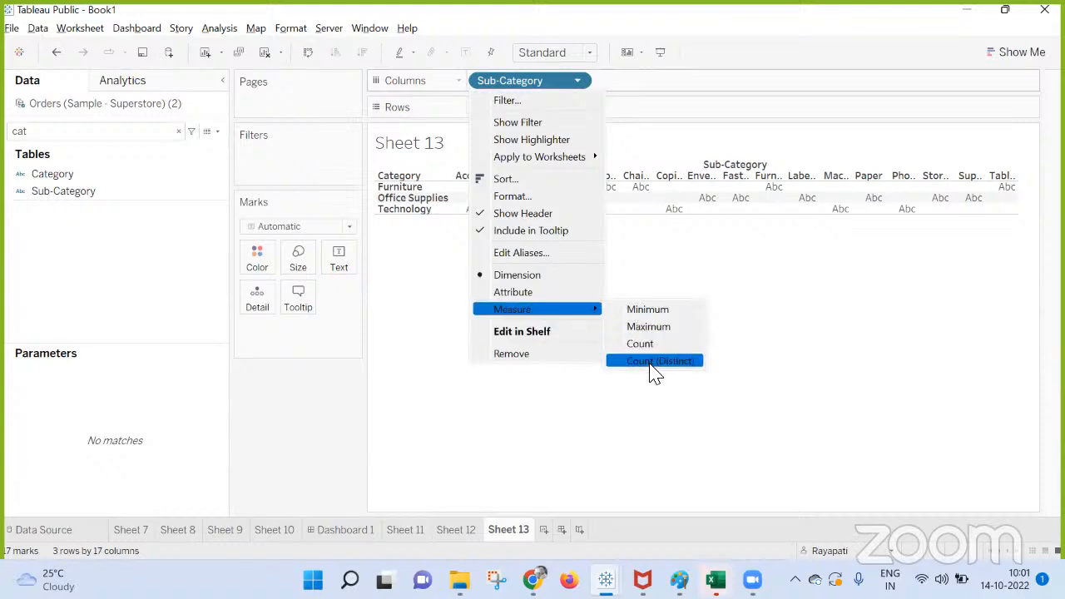
click(656, 344)
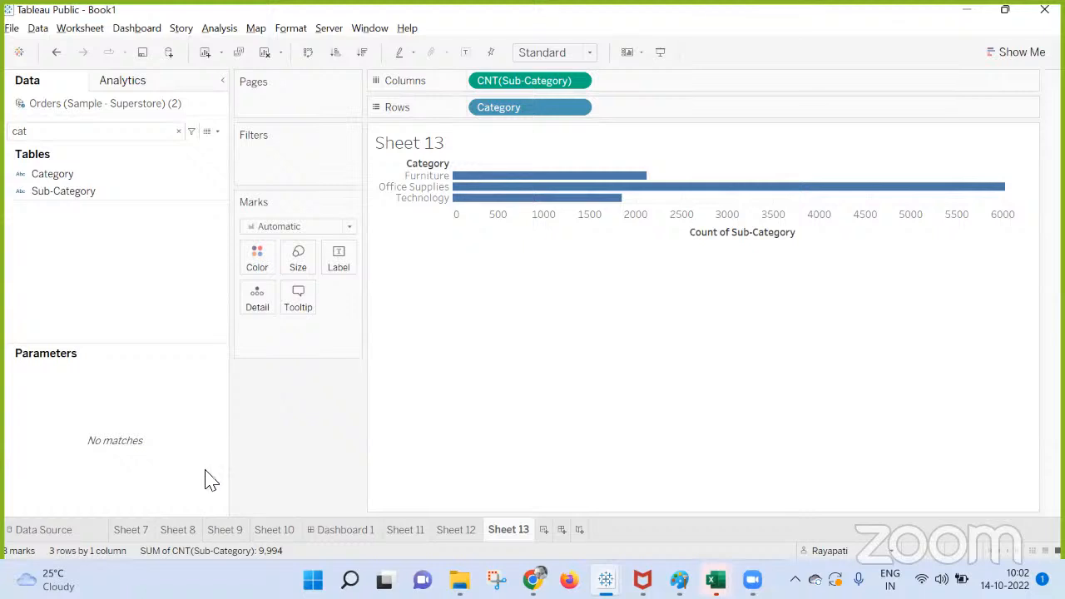
Switch to the Google Meet call in the browser and stop presenting the screen.
mouse_move(184, 533)
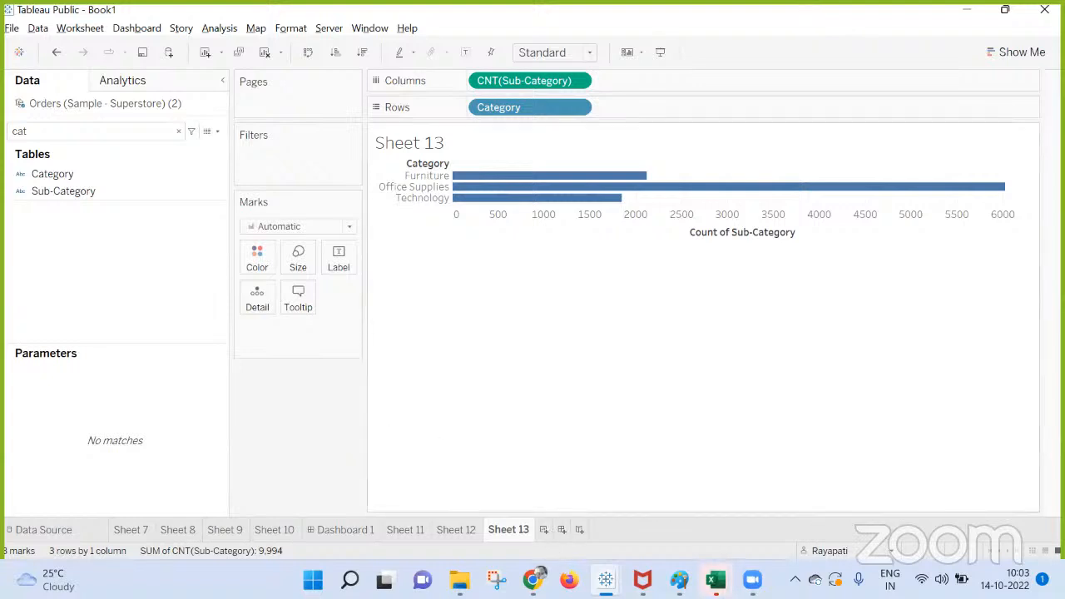
mouse_move(534, 581)
click(473, 505)
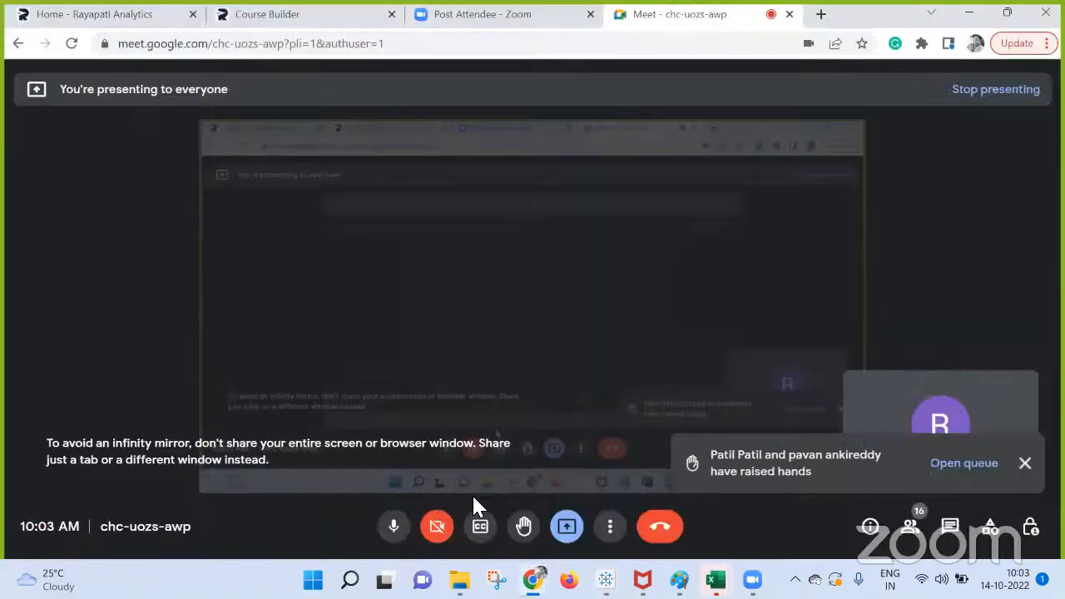
click(568, 527)
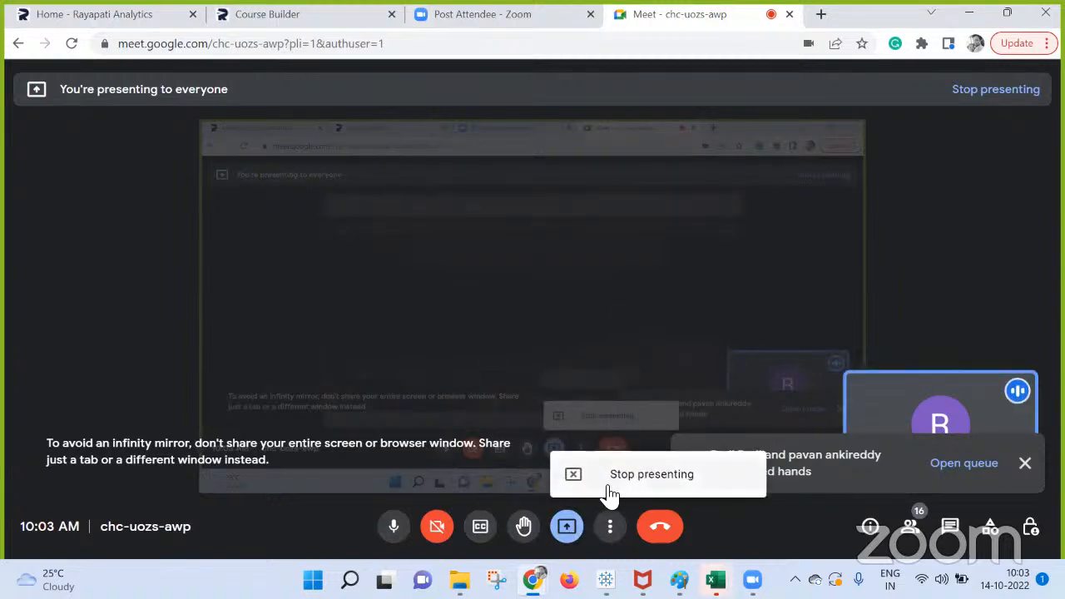
click(648, 481)
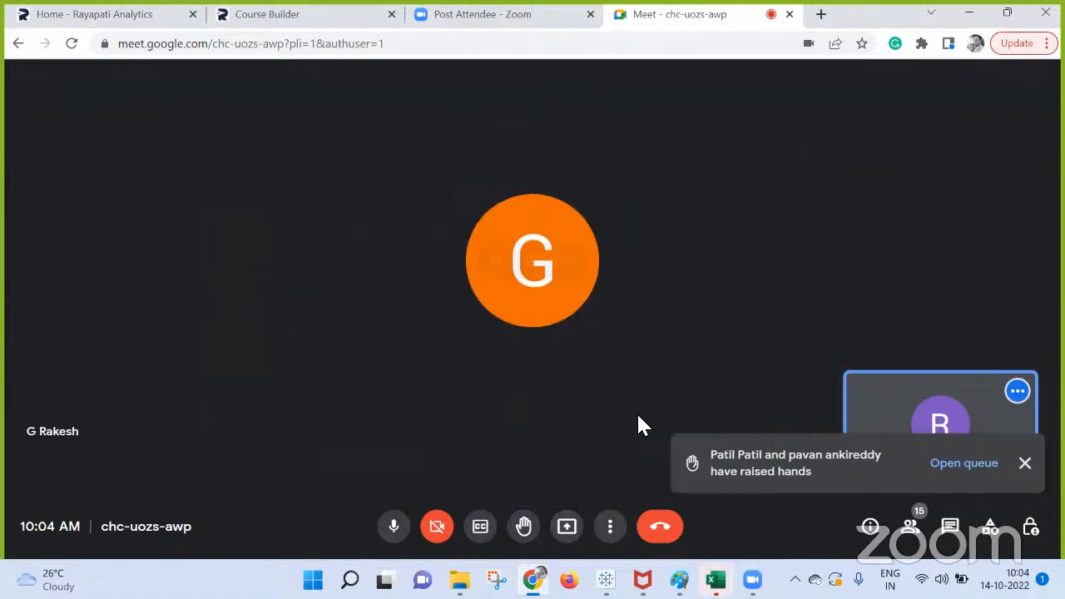
Present the entire screen in the call, then return to Tableau's Book1 workbook and hide the screen-sharing notice.
click(569, 529)
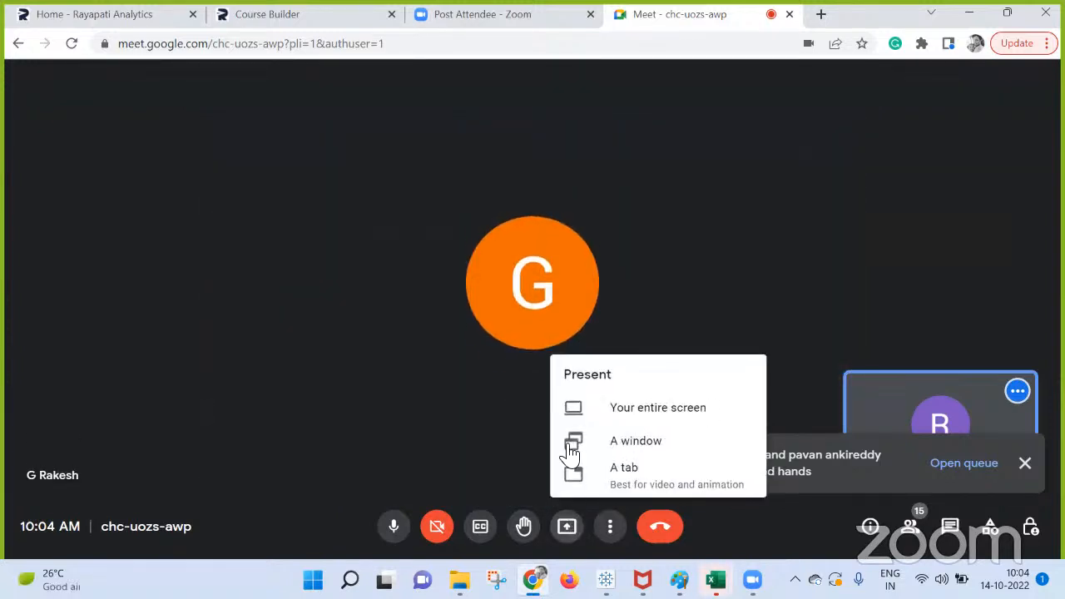
click(626, 425)
click(552, 322)
click(677, 389)
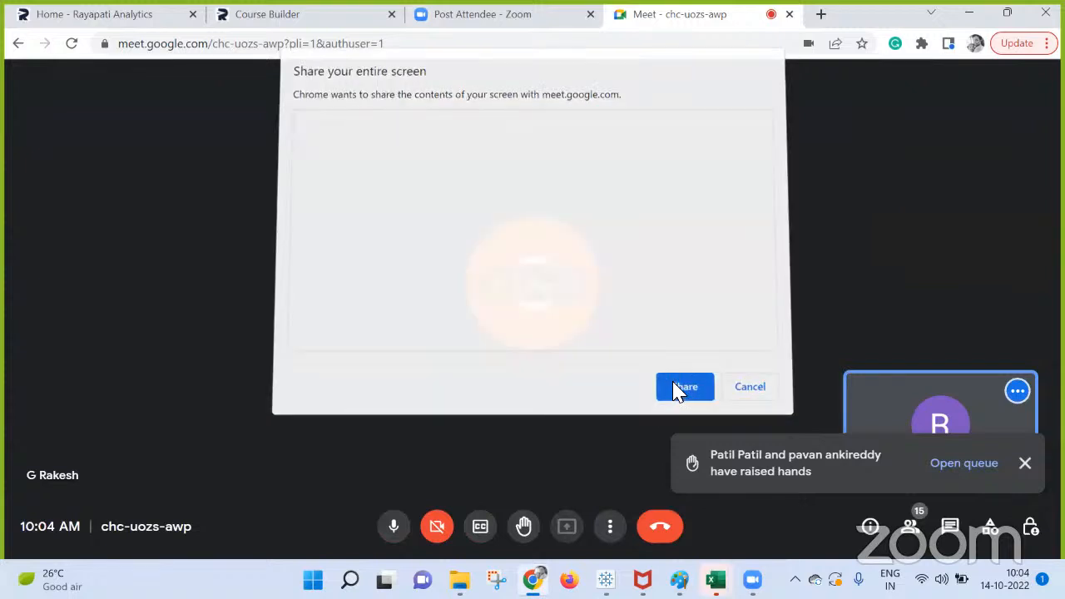
mouse_move(606, 581)
click(497, 462)
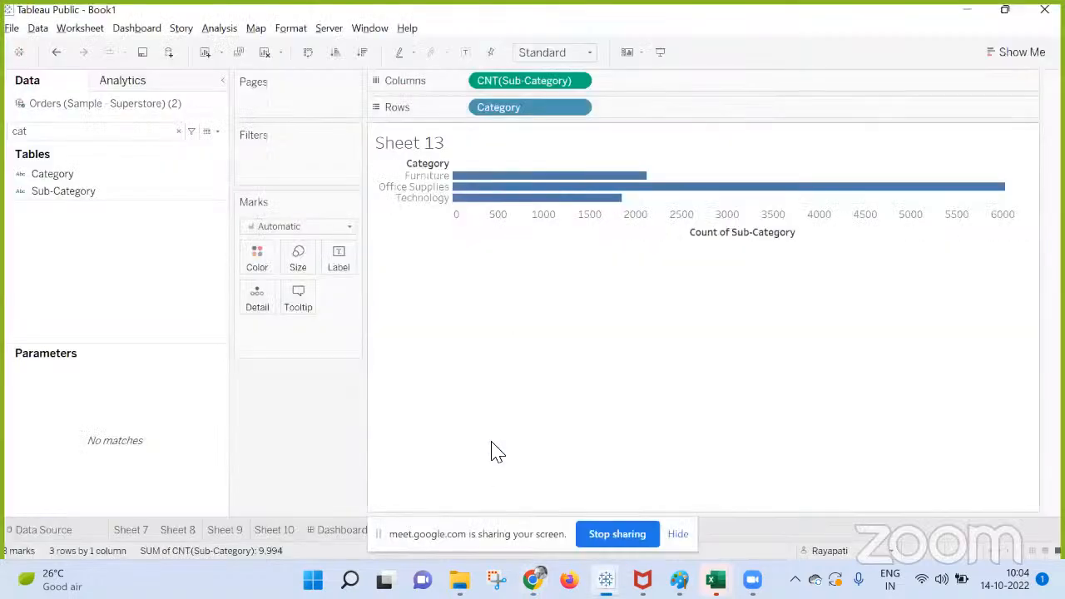
click(677, 535)
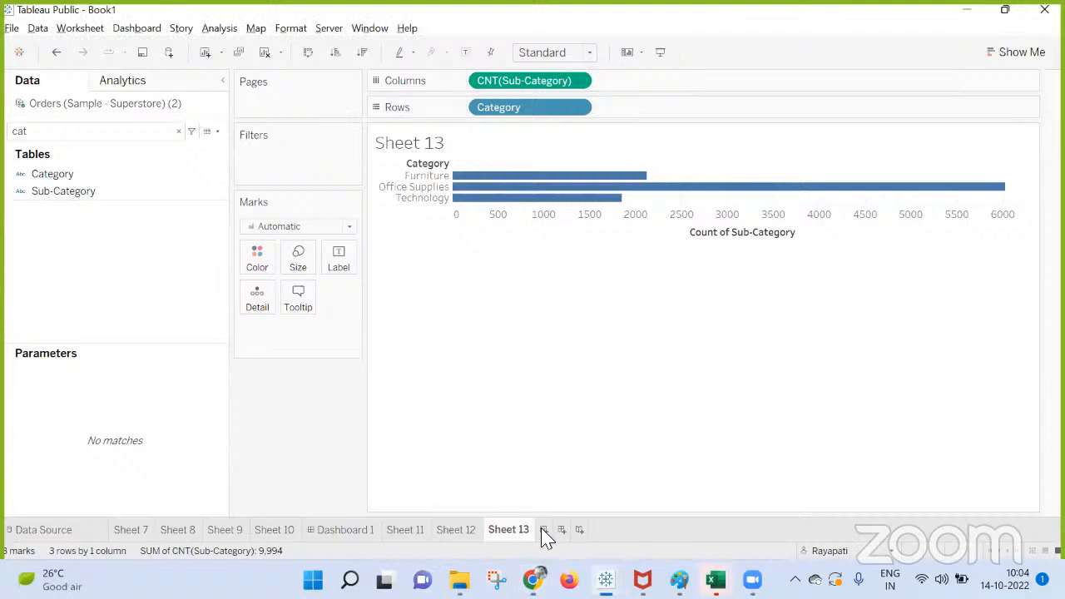
On a new worksheet with the field search cleared, show the Order Date (Months) Parameter control and check its month list.
click(542, 531)
click(178, 131)
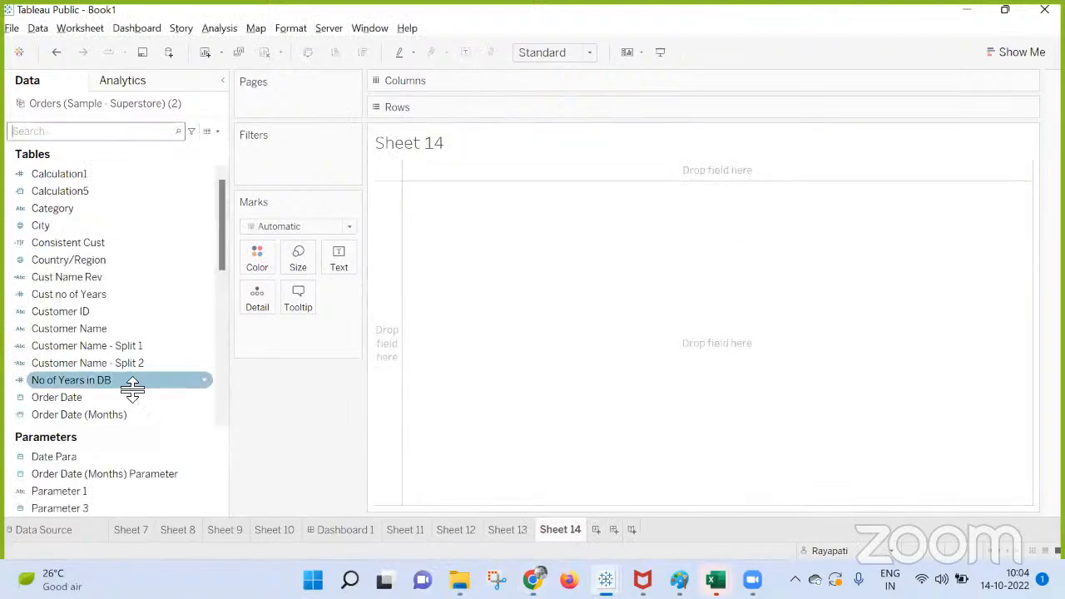
right_click(108, 476)
click(140, 233)
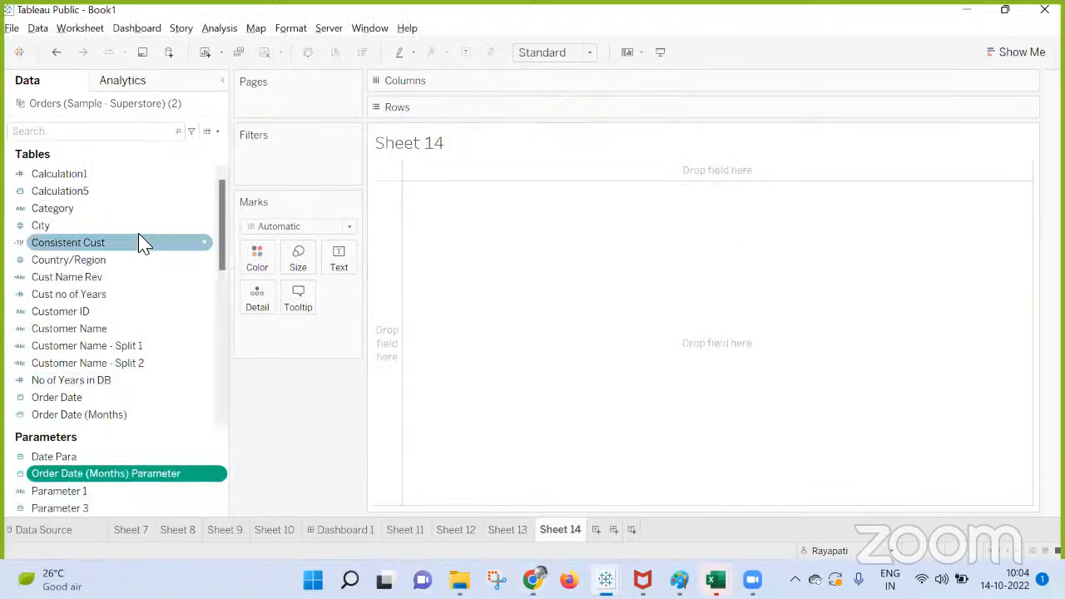
click(977, 155)
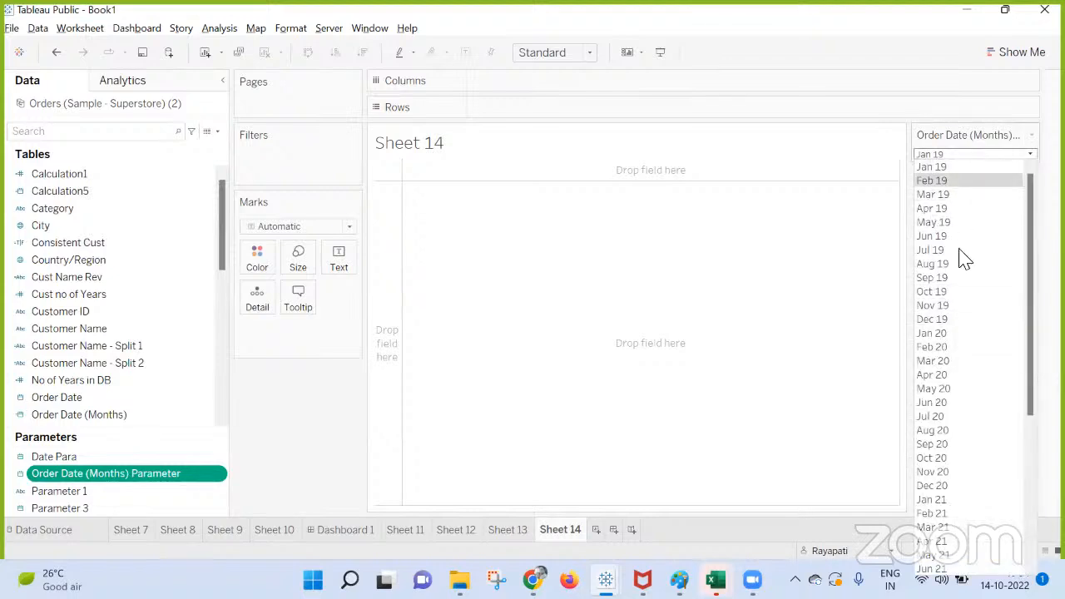
click(268, 428)
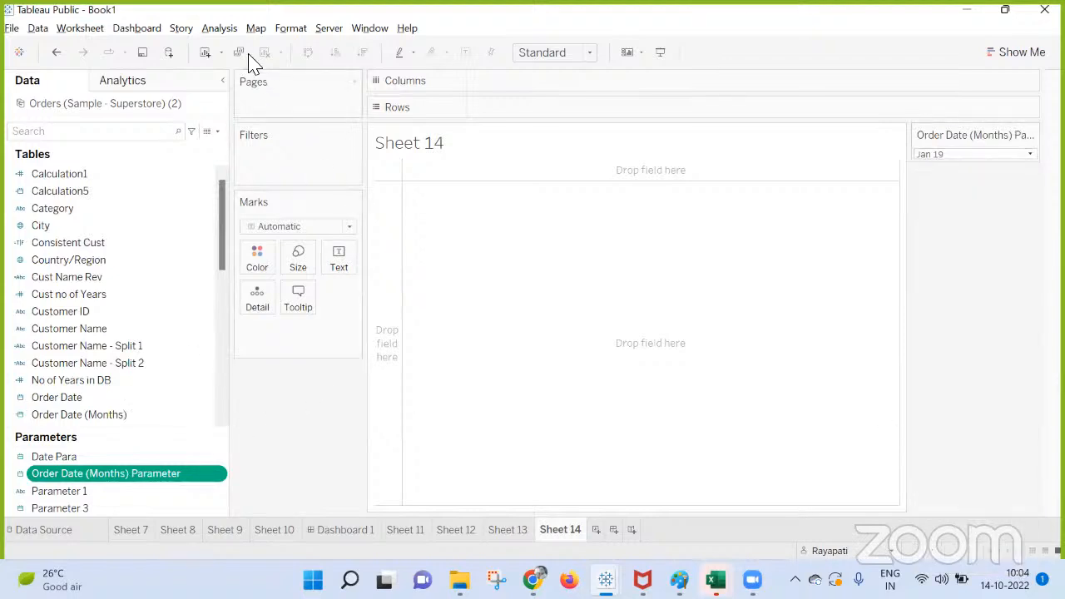
Start a new calculated field with the condition If YEAR([Order Date]) = YEAR(TODAY()).
click(218, 28)
click(315, 327)
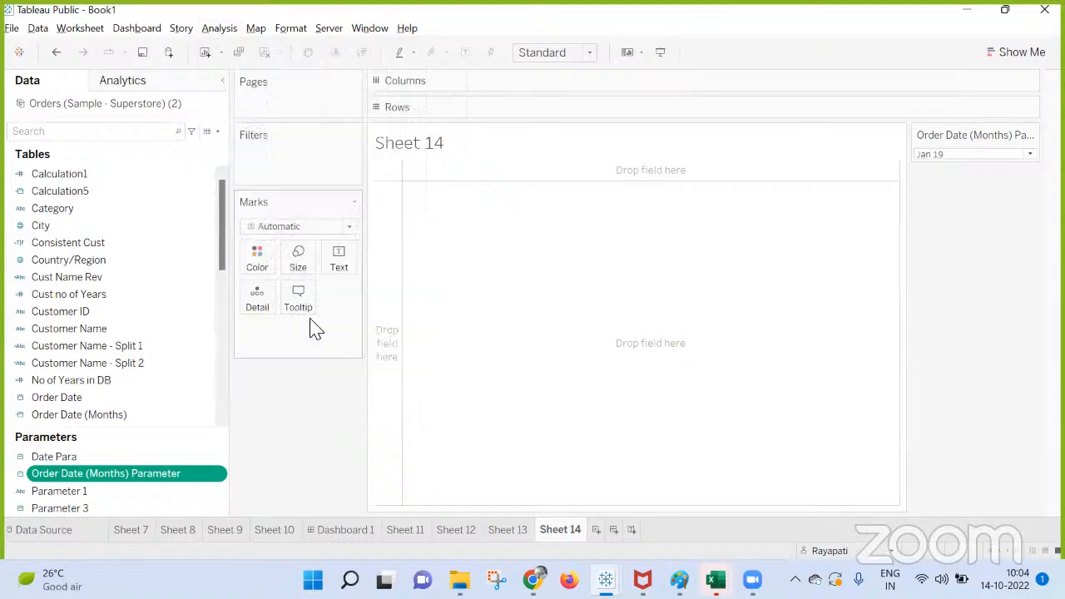
click(565, 327)
text(If Y)
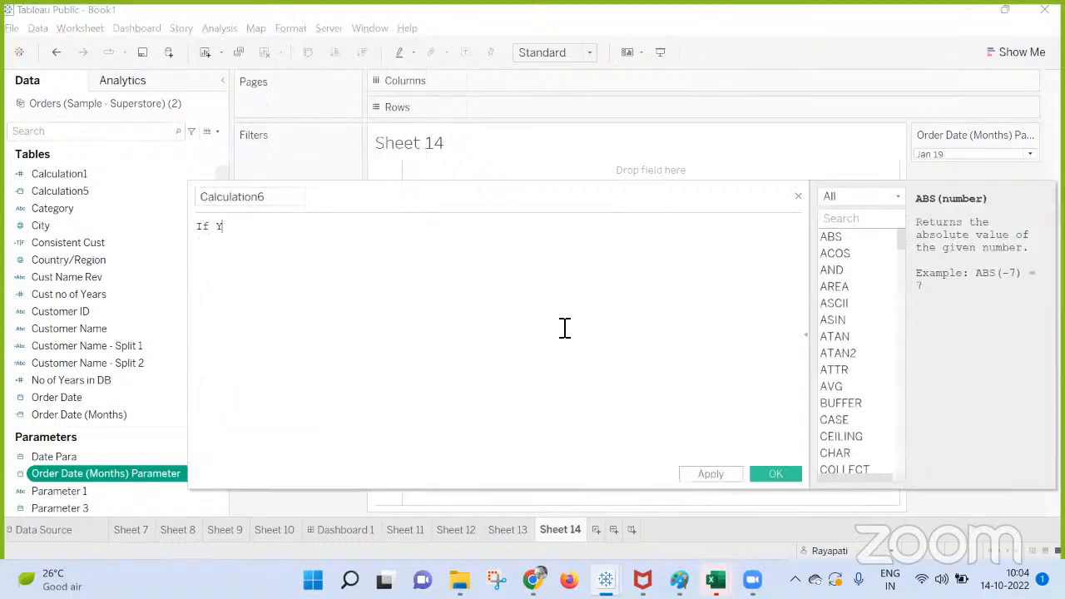
text(ear)
key(Return)
text(Ord)
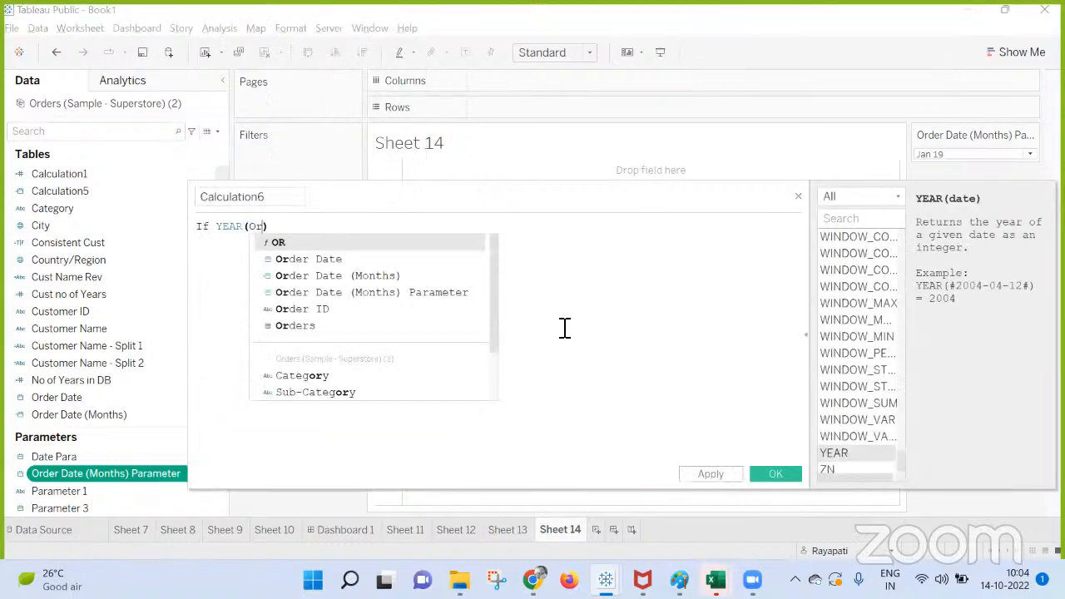
key(Return)
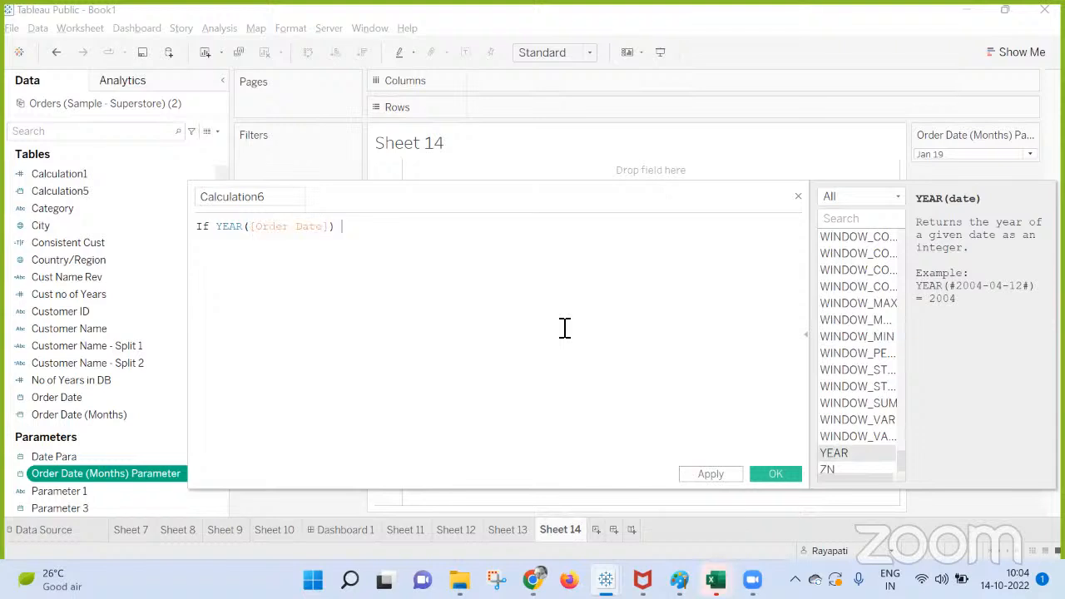
text(= Year)
key(Return)
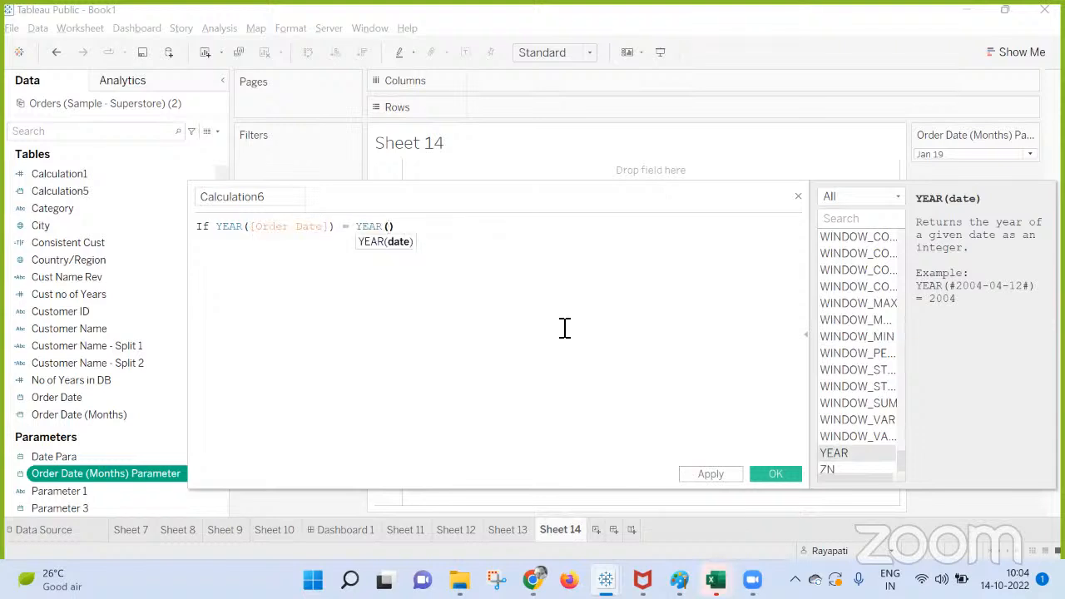
text(Tod)
key(Return)
key(End)
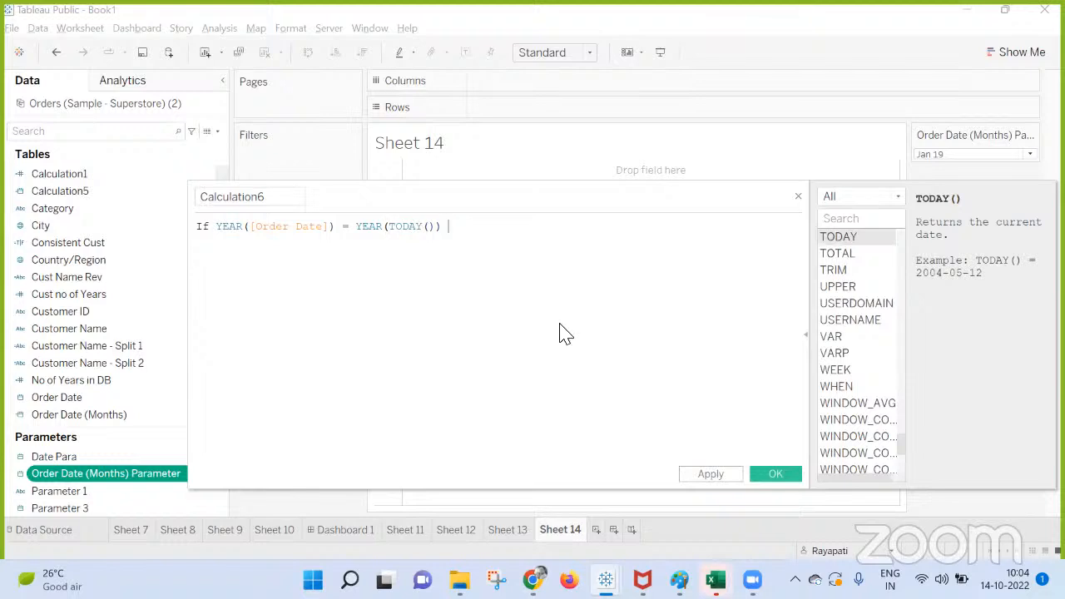
Complete the formula with Then [Order Date] End and save the calculated field.
text(Then [Ord)
key(Return)
text(End)
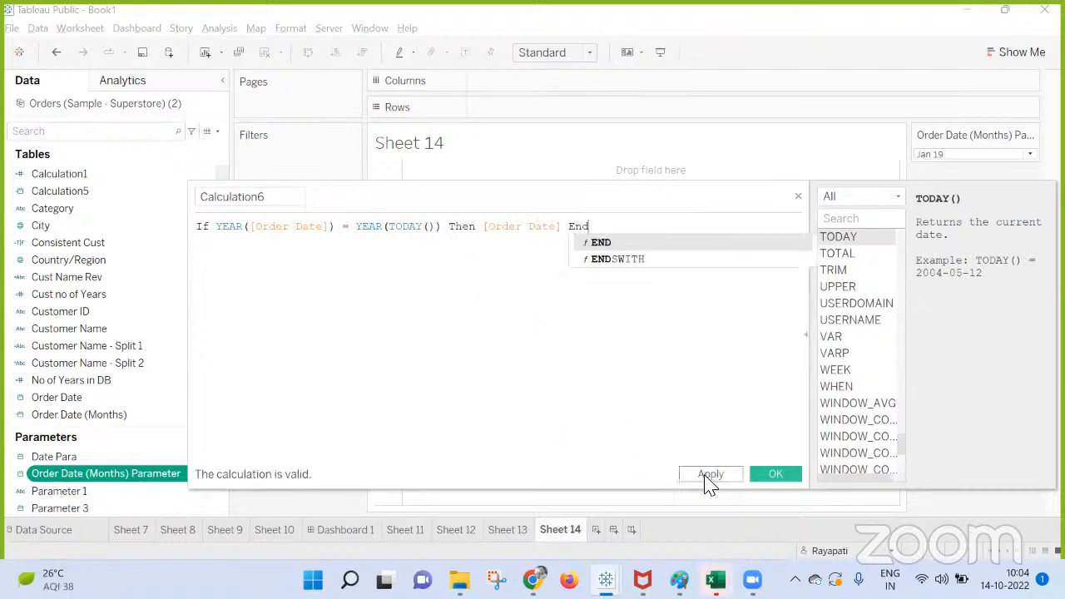
click(707, 475)
click(774, 477)
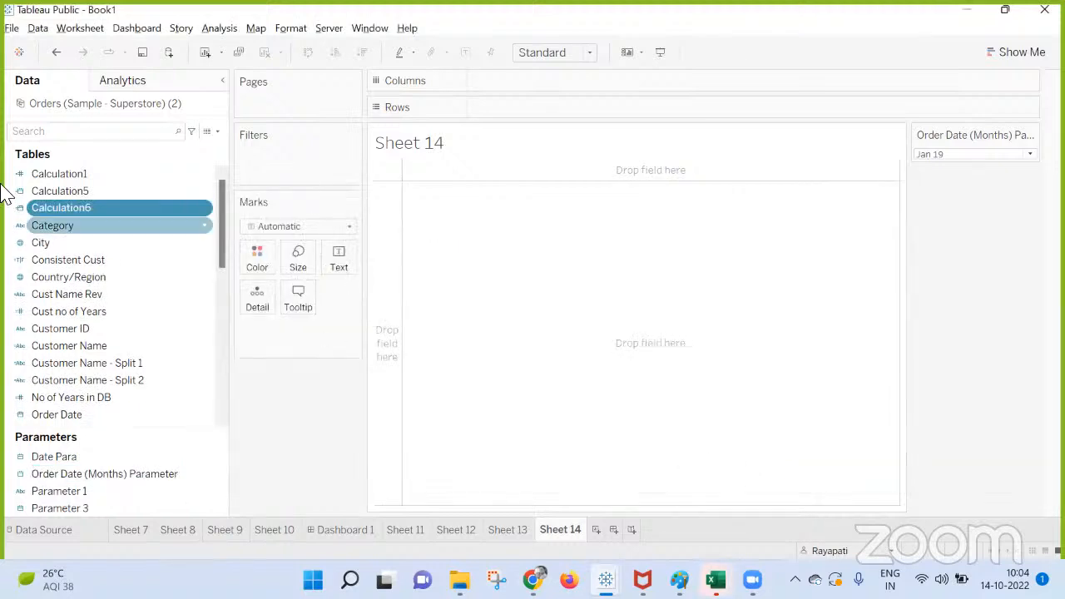
Create a custom date from Calculation6 with Months detail as a date value.
right_click(100, 214)
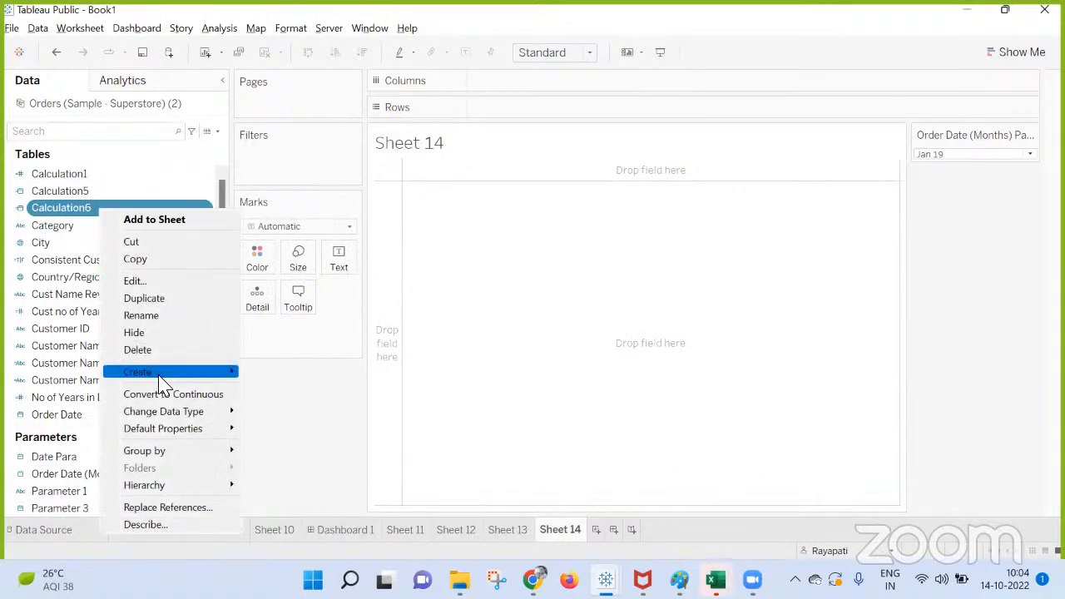
mouse_move(160, 374)
click(287, 442)
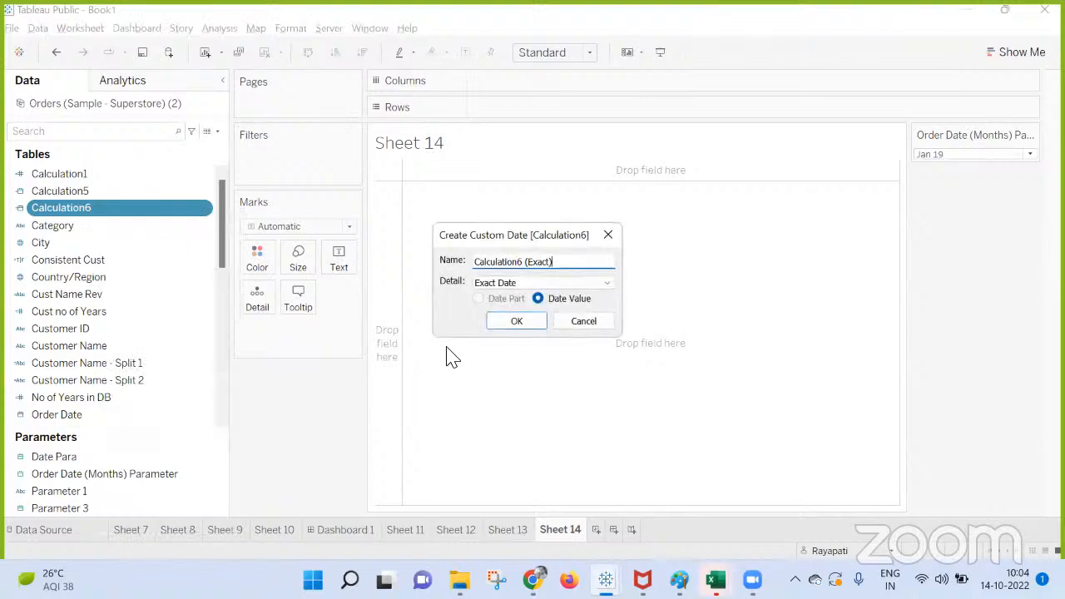
click(559, 287)
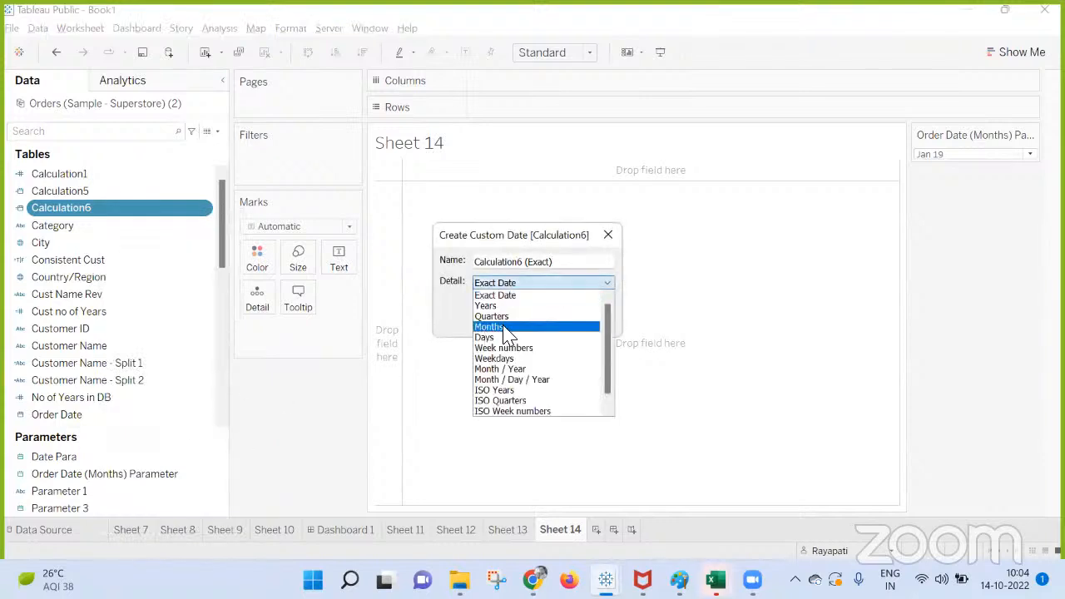
click(504, 326)
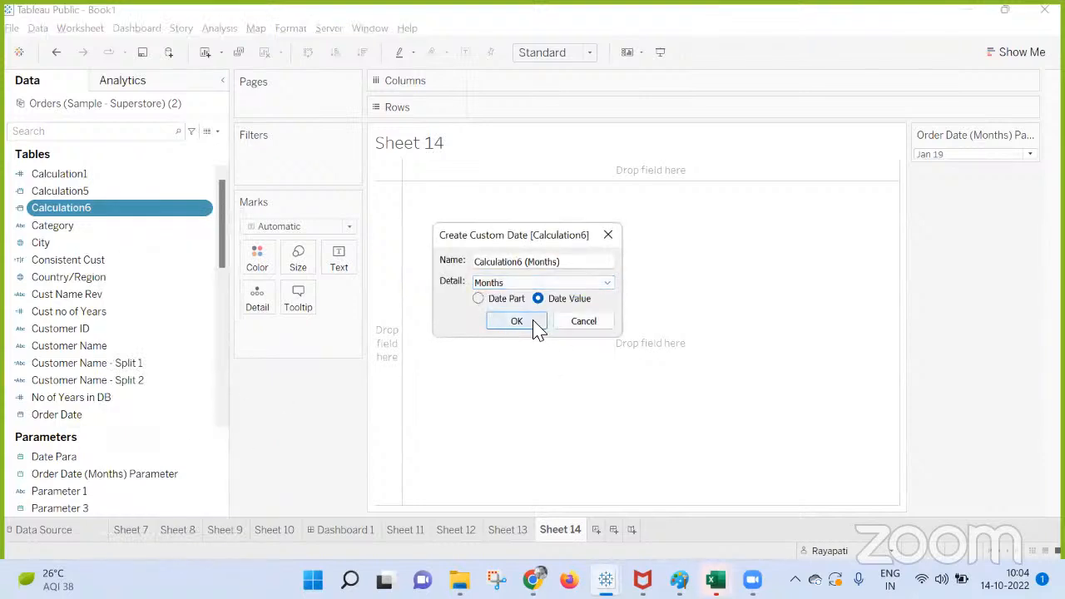
click(533, 321)
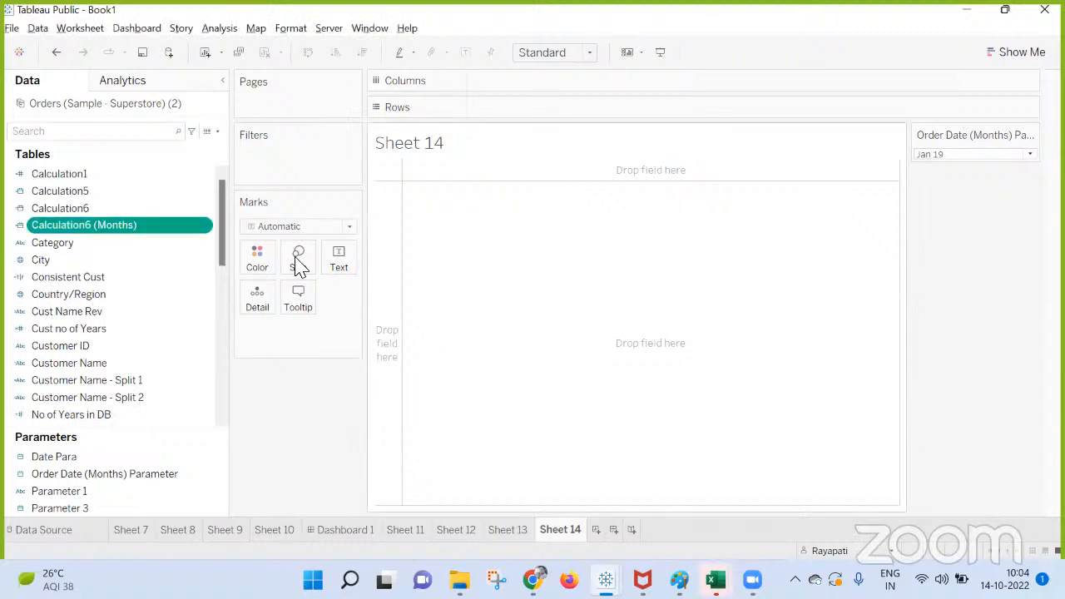
Try a list parameter from Calculation6 (Months) that loads that field's values when the workbook opens, review its months, and close without creating it.
right_click(116, 235)
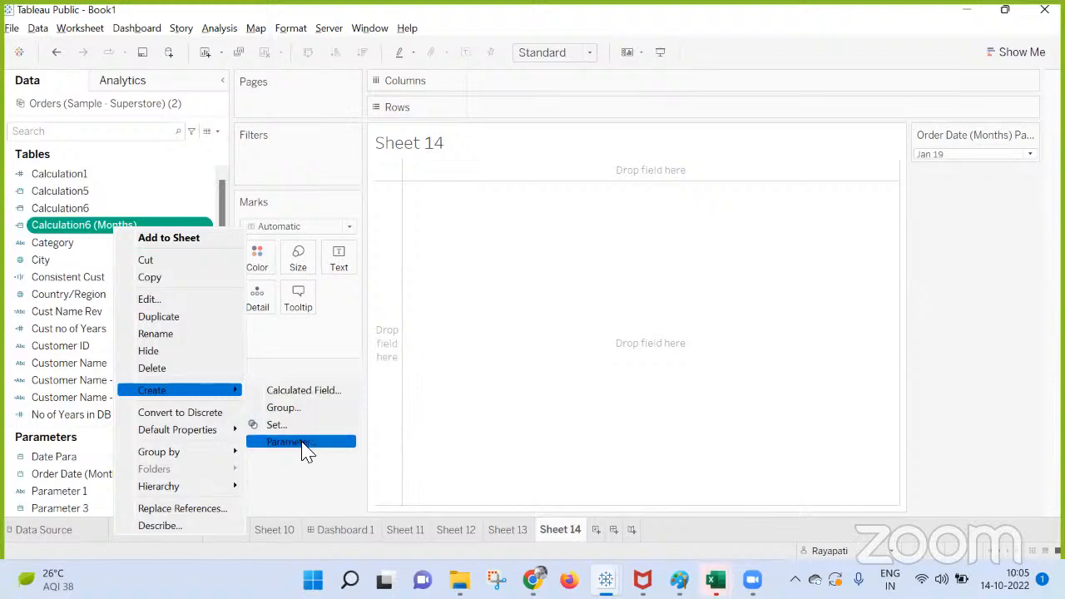
click(304, 445)
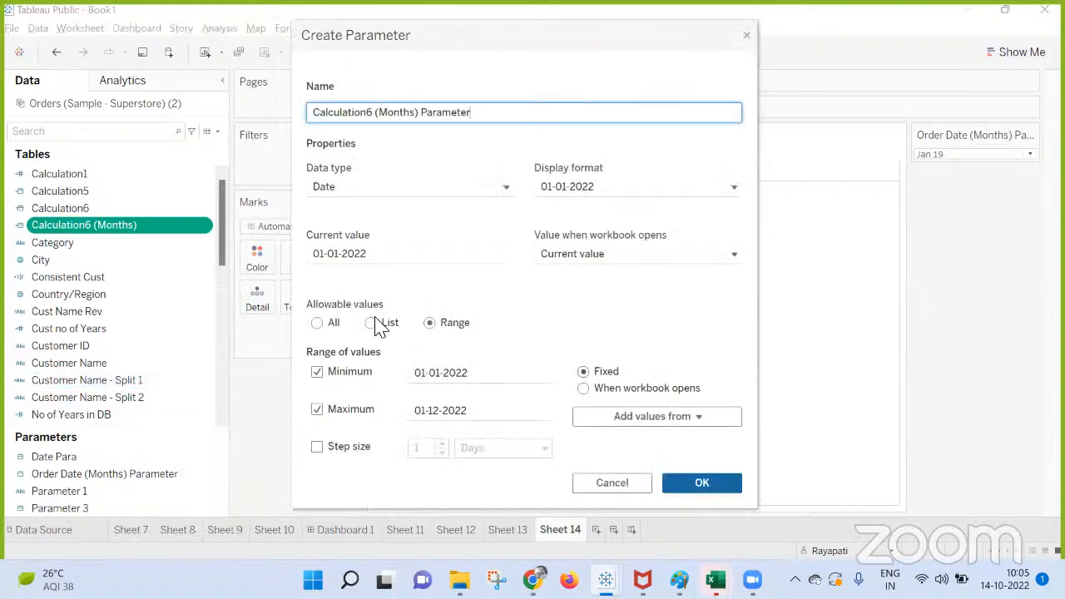
click(372, 325)
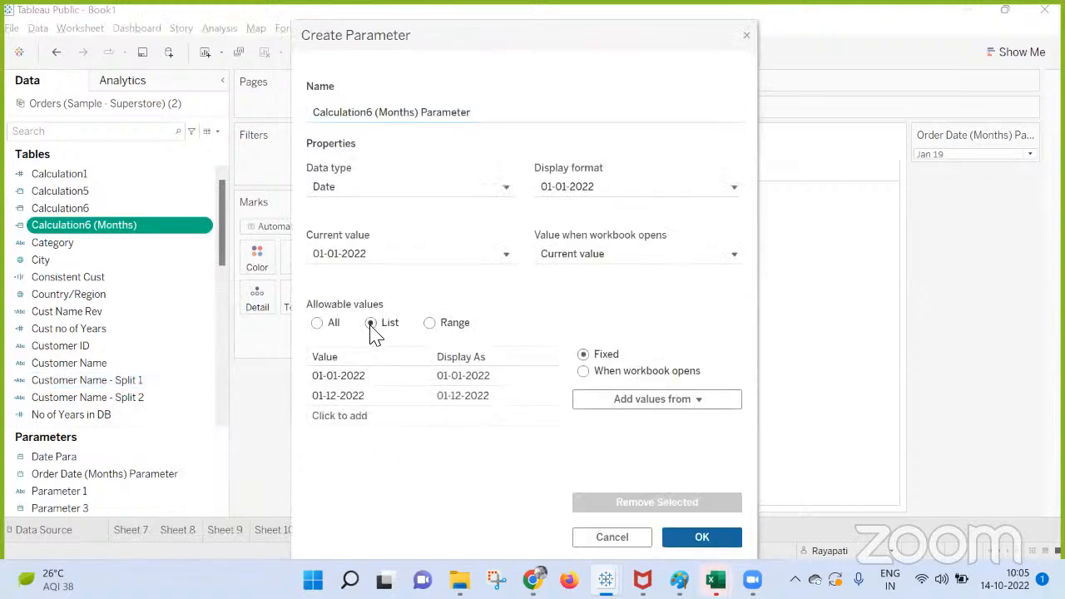
click(620, 372)
click(620, 401)
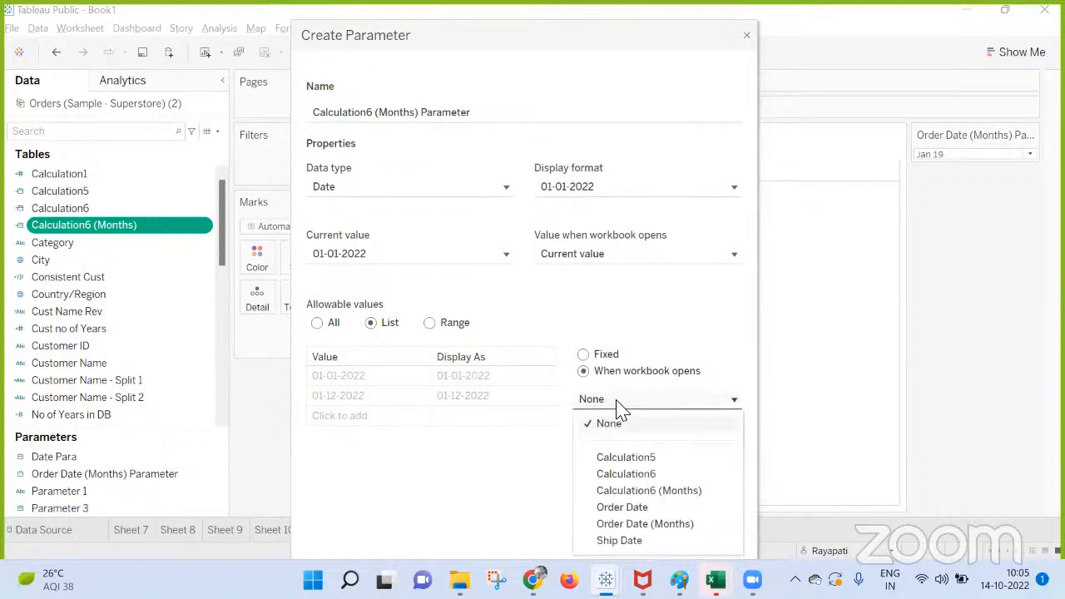
click(637, 491)
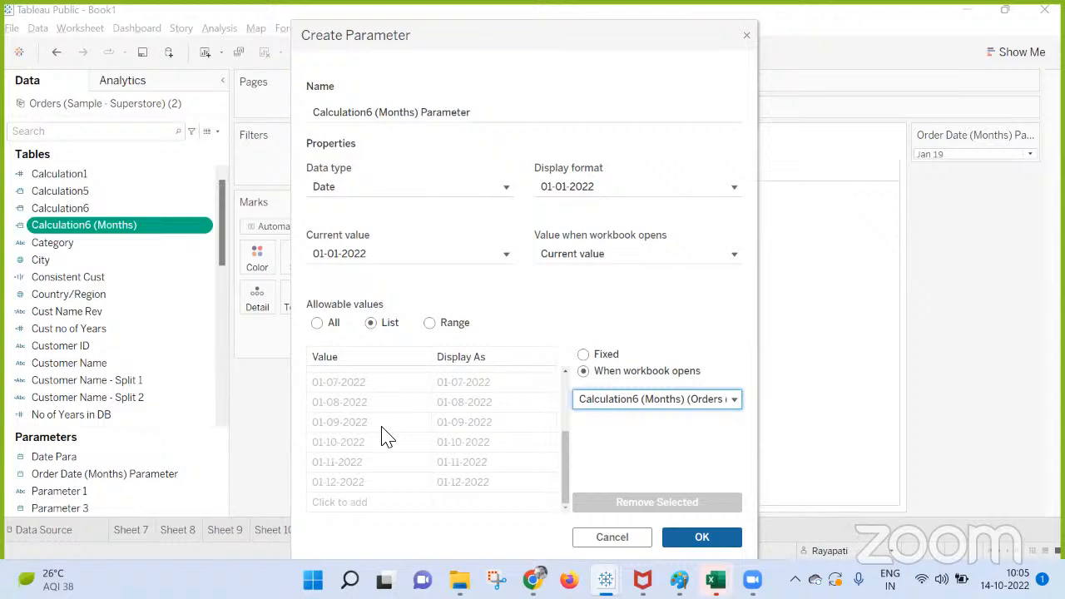
scroll(387, 437, up, 3)
scroll(387, 437, down, 3)
scroll(386, 445, up, 3)
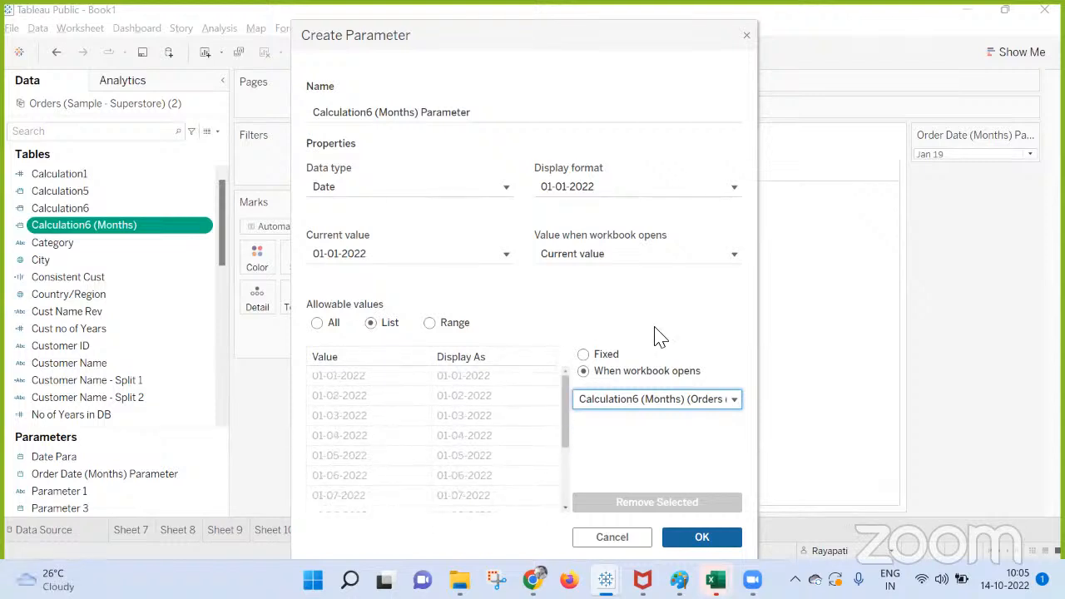
click(746, 38)
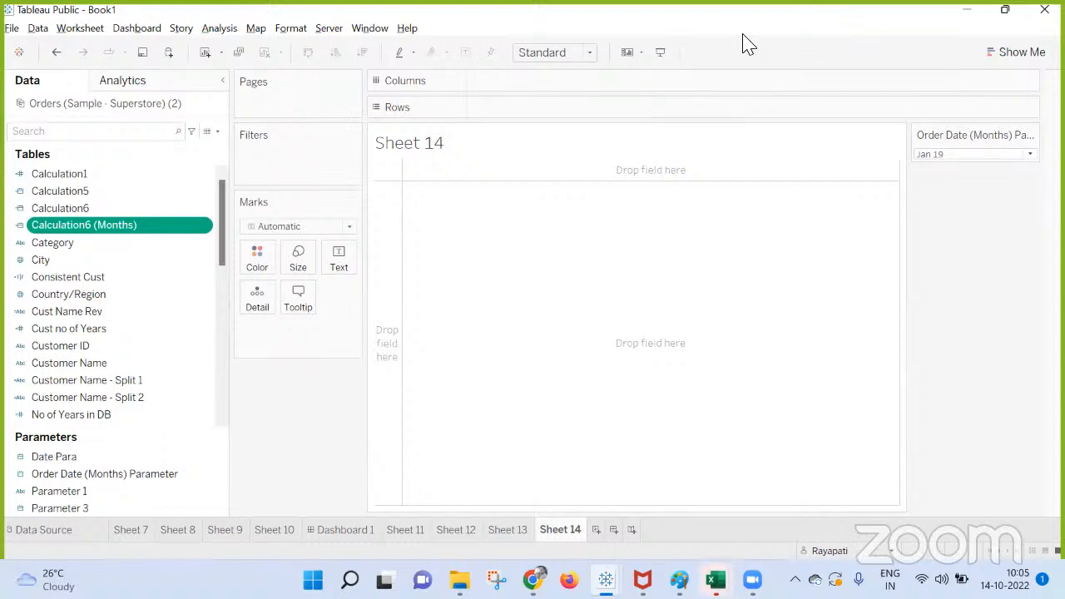
Check the Google Meet call in the browser and return to Sheet 14 in Tableau.
click(353, 533)
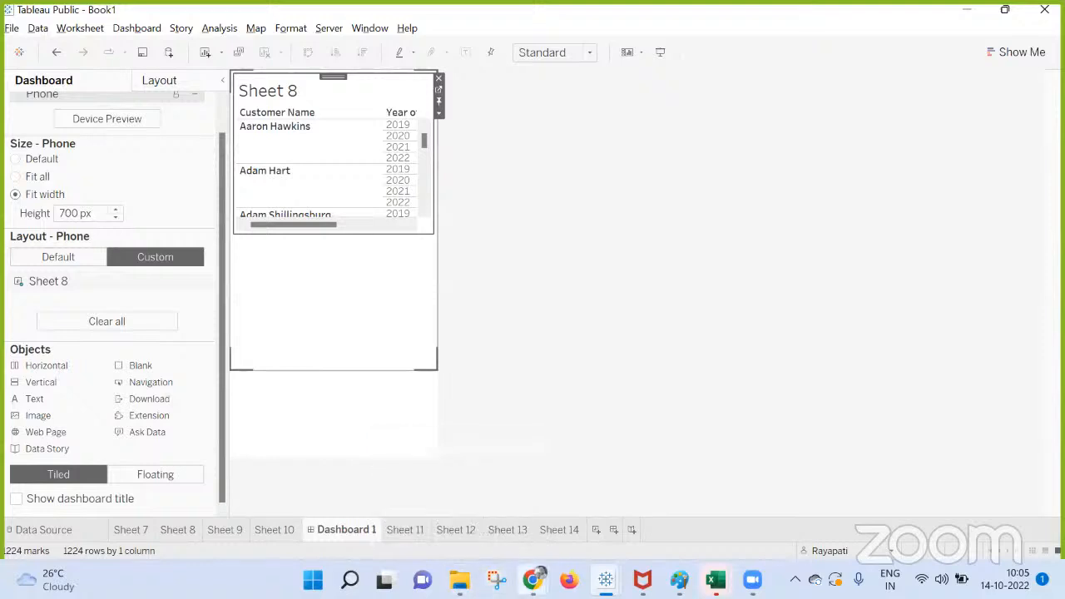
mouse_move(533, 580)
click(440, 507)
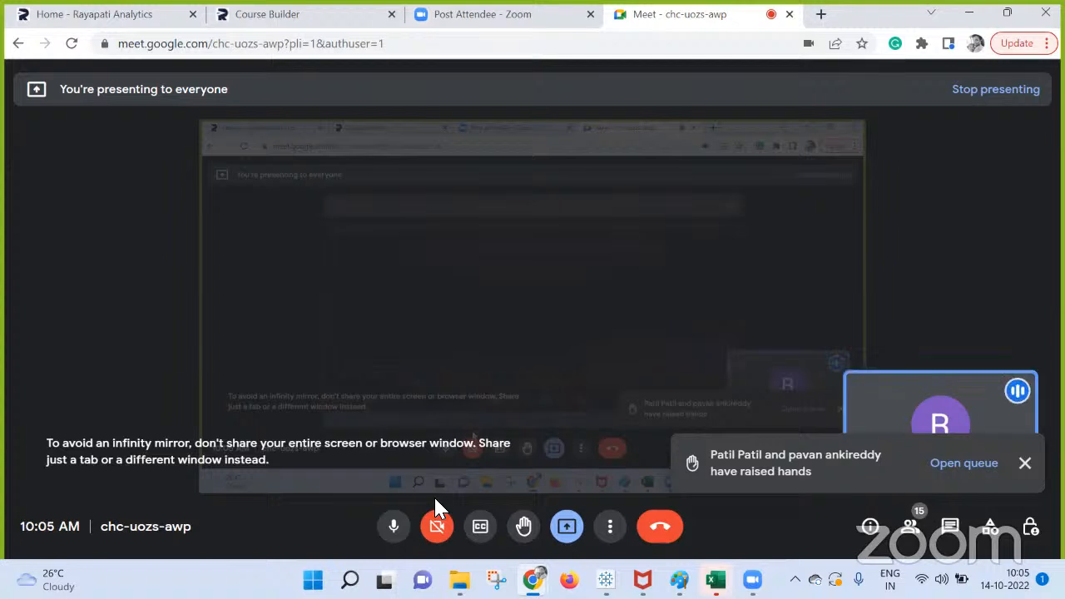
mouse_move(533, 580)
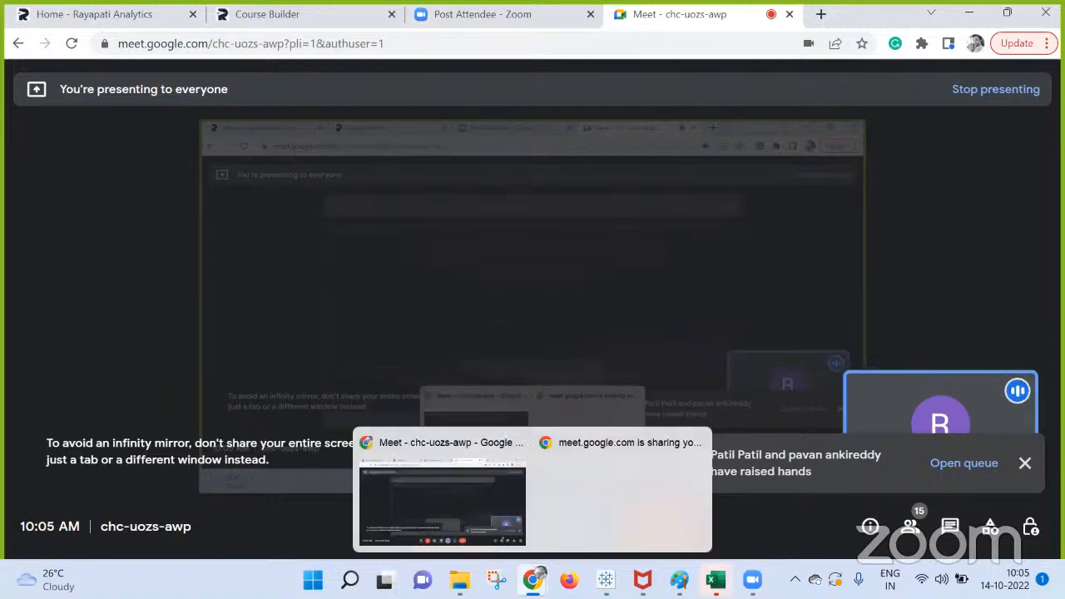
mouse_move(606, 580)
click(515, 497)
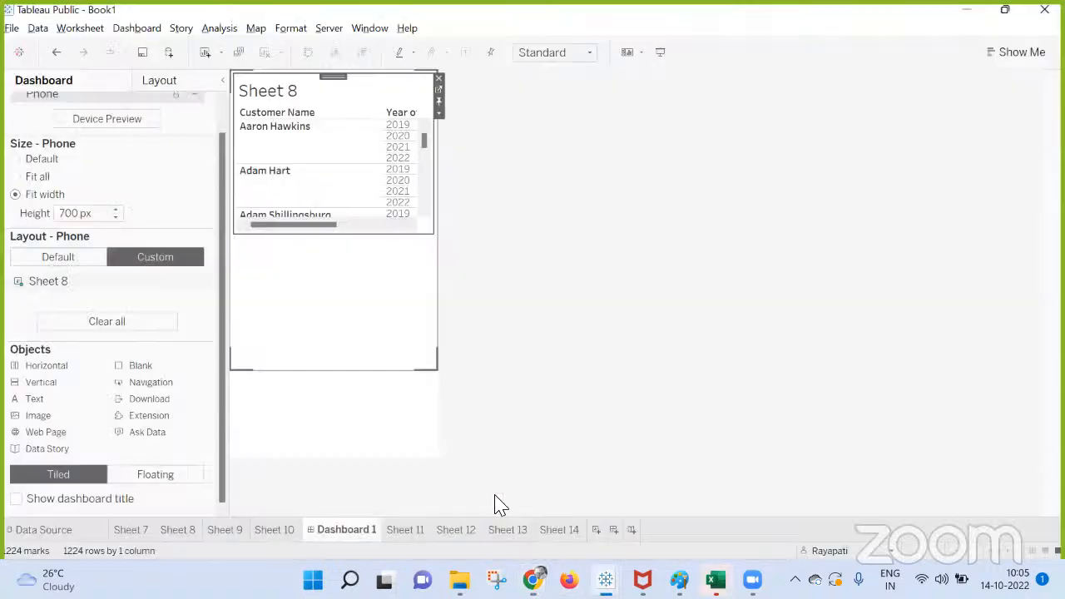
click(560, 530)
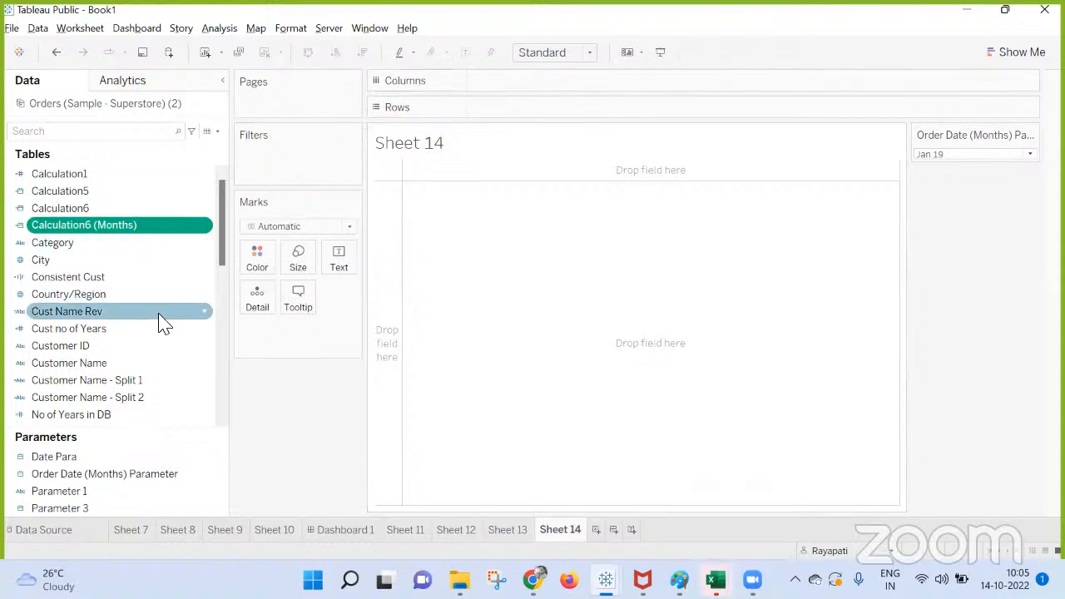
Put Order ID and Product Name on Rows in that order, adding all members of both fields.
scroll(158, 337, down, 5)
scroll(153, 351, up, 5)
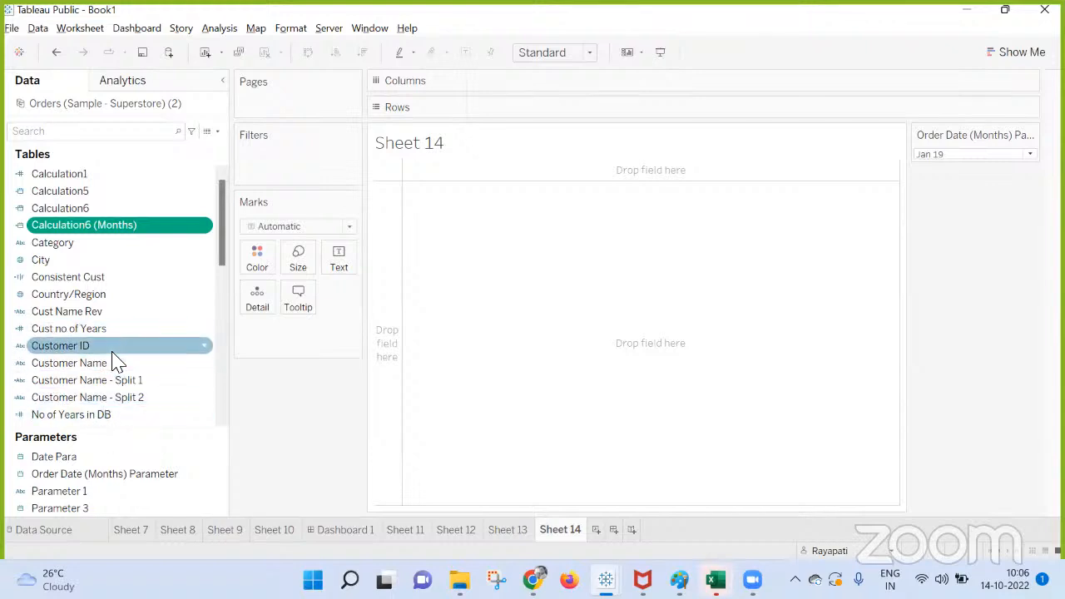
scroll(112, 359, down, 5)
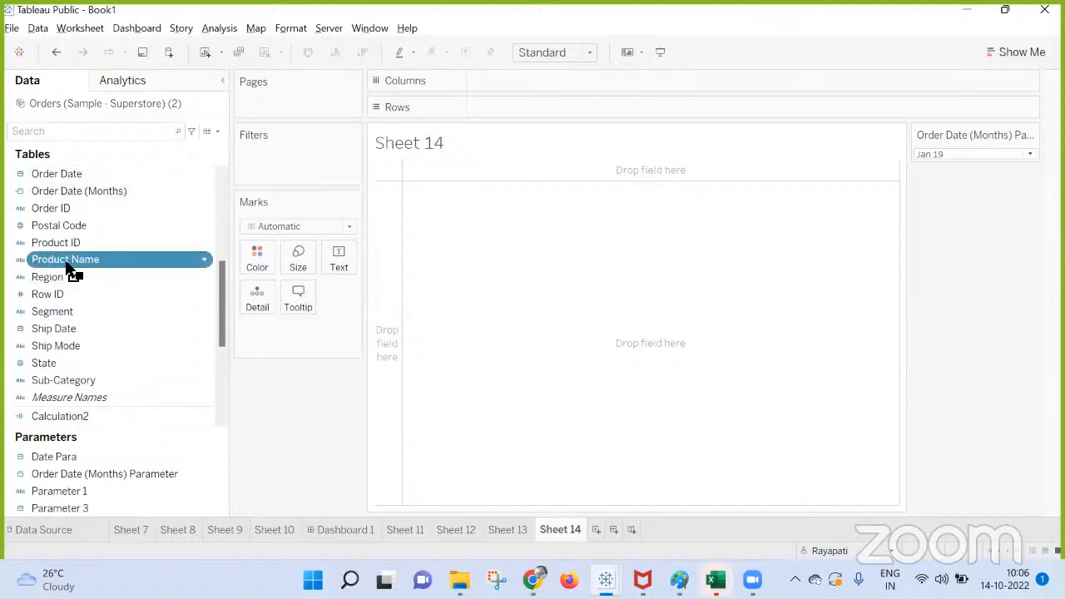
drag(74, 268, 620, 110)
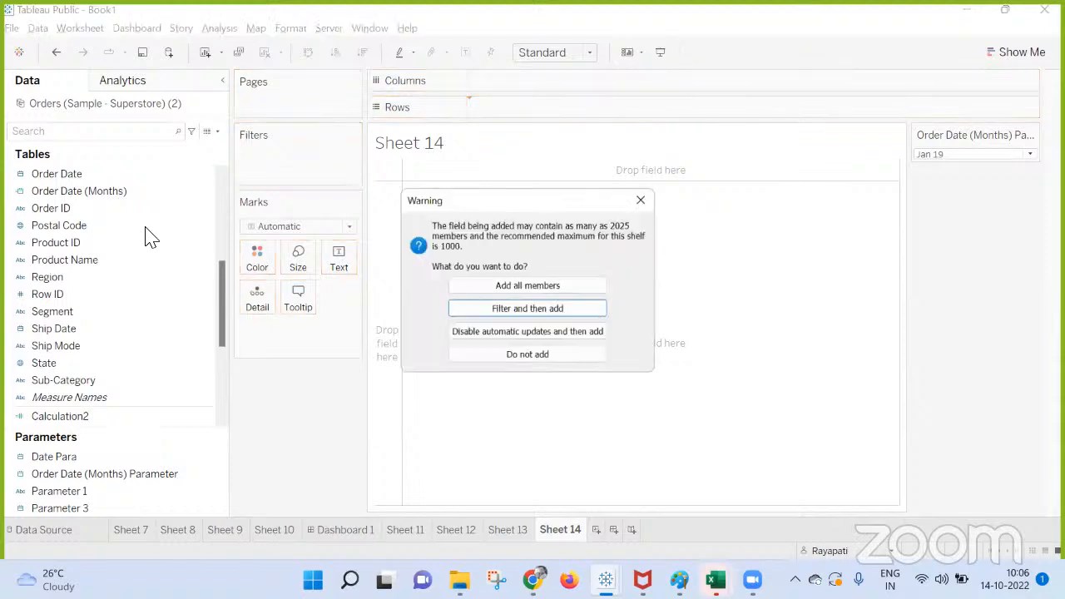
click(469, 290)
drag(50, 208, 491, 116)
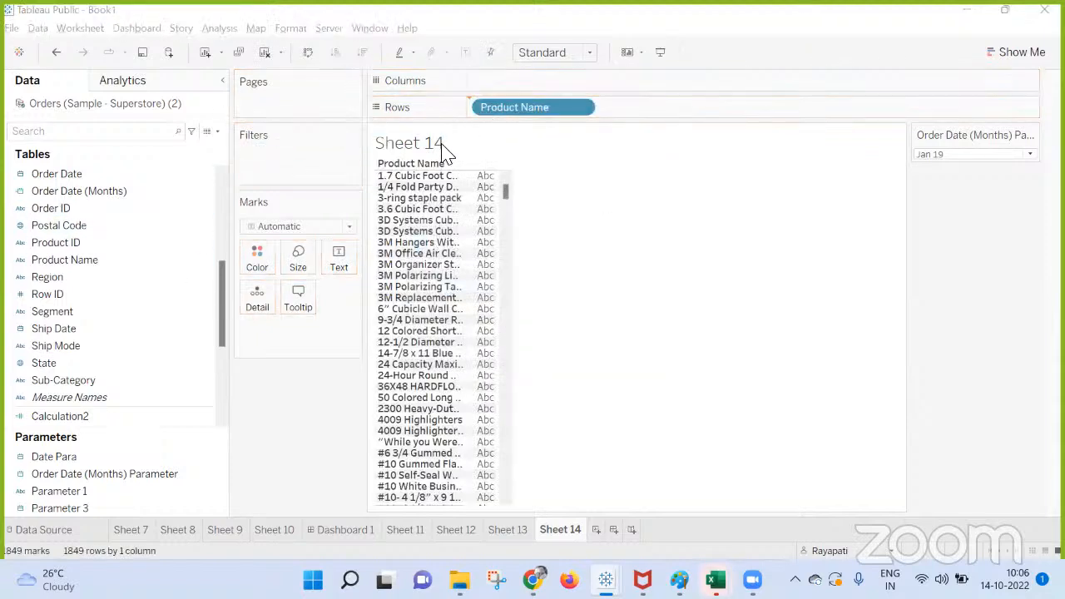
click(524, 286)
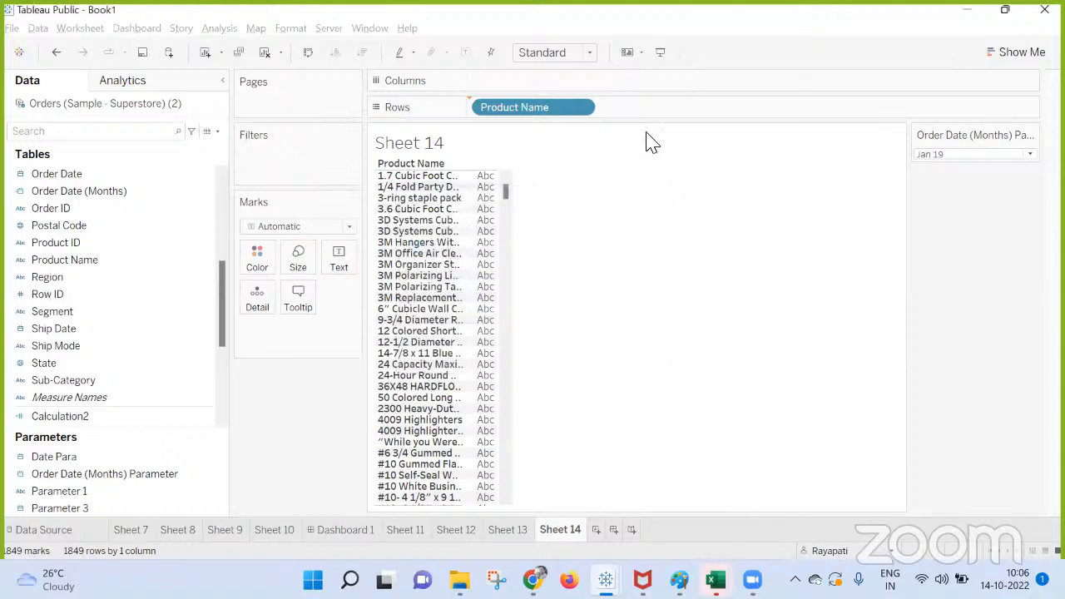
Add an INDEX() calculation to Rows, make it discrete, and place it before Order ID.
text(index)
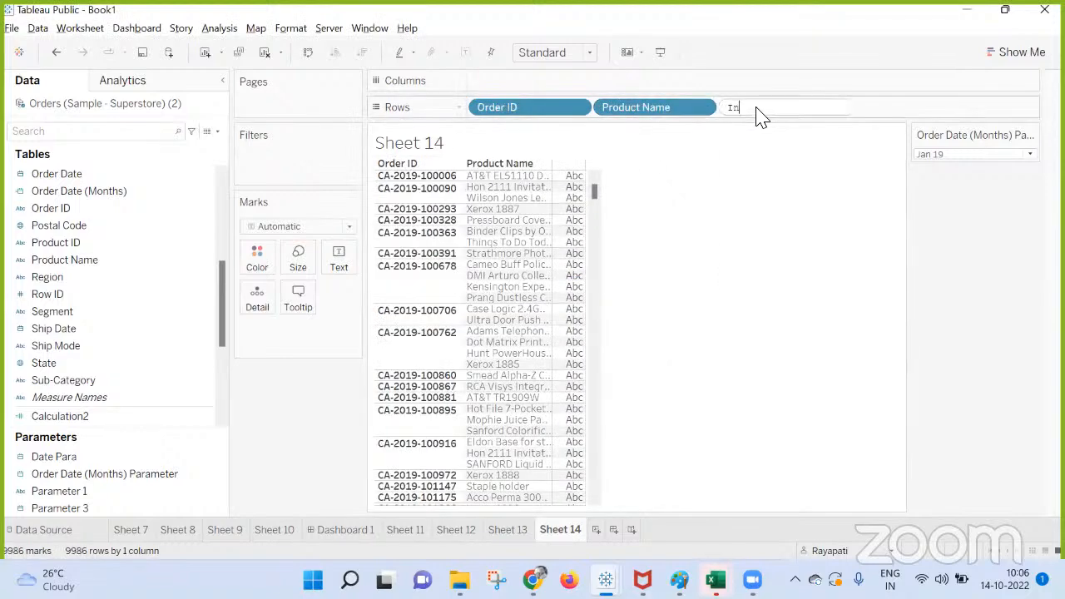
key(Return)
key(Return)
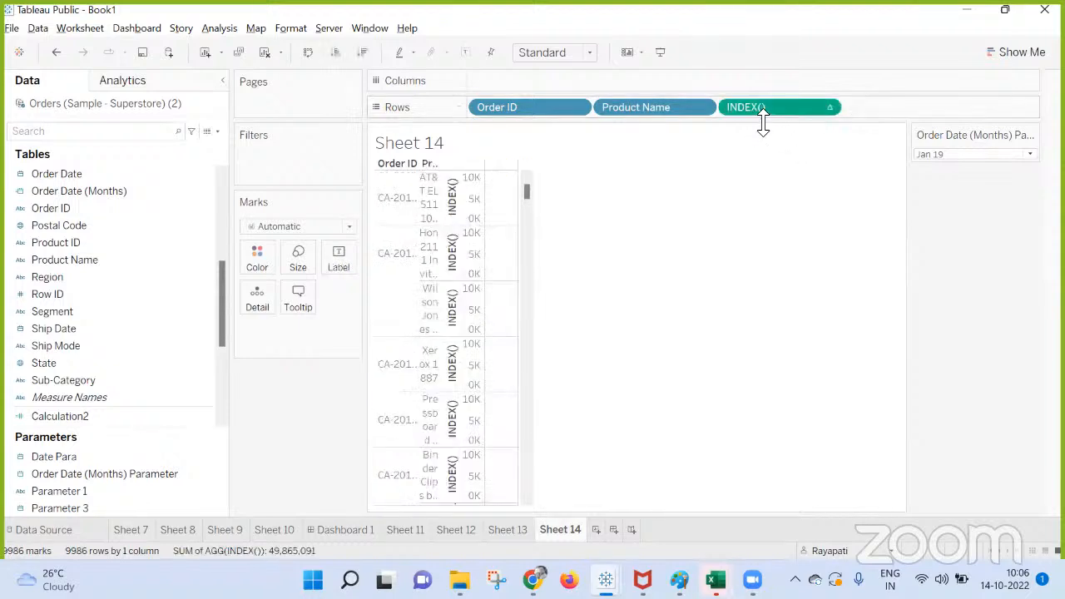
right_click(765, 111)
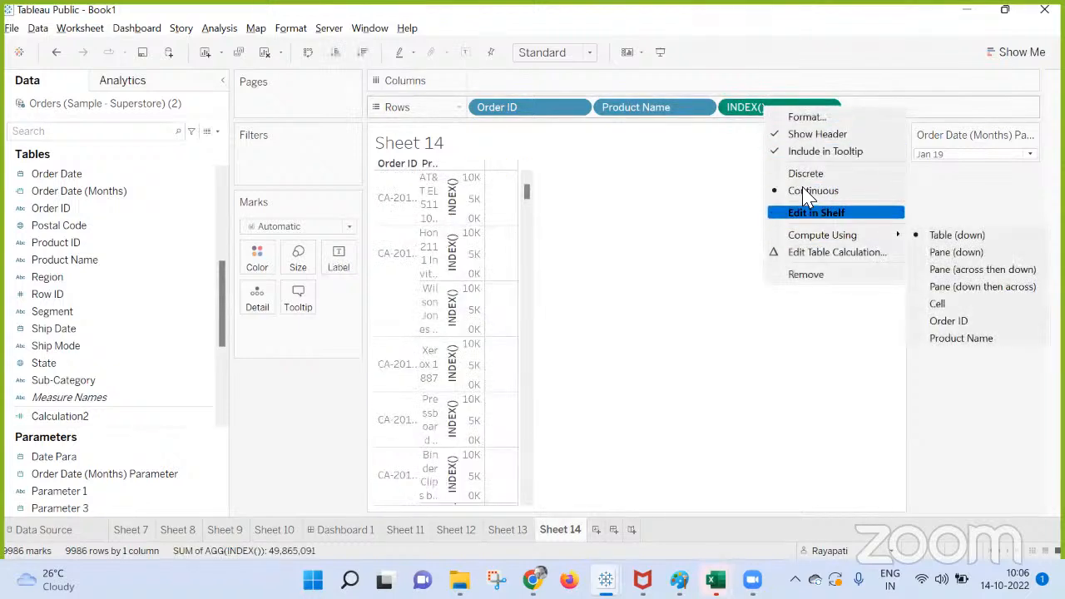
click(804, 175)
drag(753, 108, 468, 114)
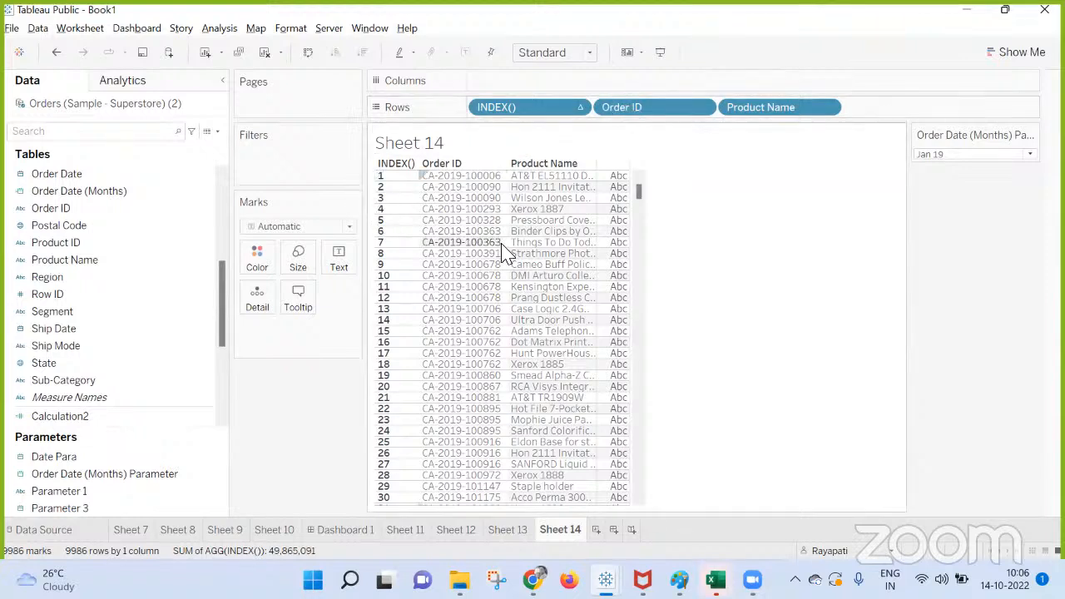
Replace Order ID and Product Name on Rows with Customer Name after INDEX(), adding all members.
mouse_move(648, 108)
mouse_down()
mouse_move(866, 240)
mouse_move(699, 133)
mouse_move(654, 125)
mouse_move(71, 226)
mouse_move(633, 133)
mouse_move(647, 116)
mouse_up()
scroll(72, 225, up, 2)
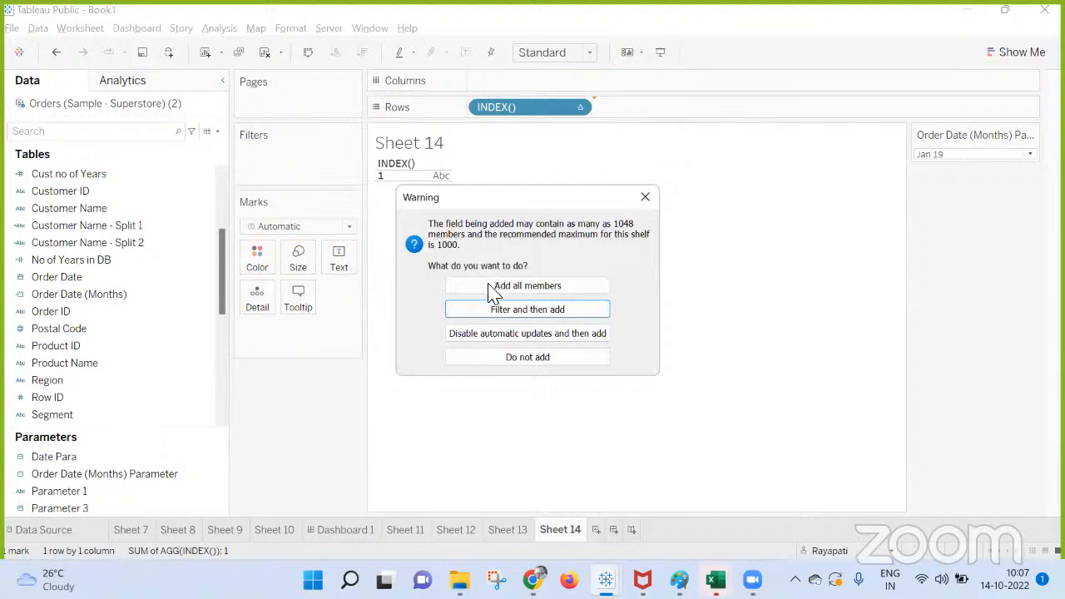
click(493, 288)
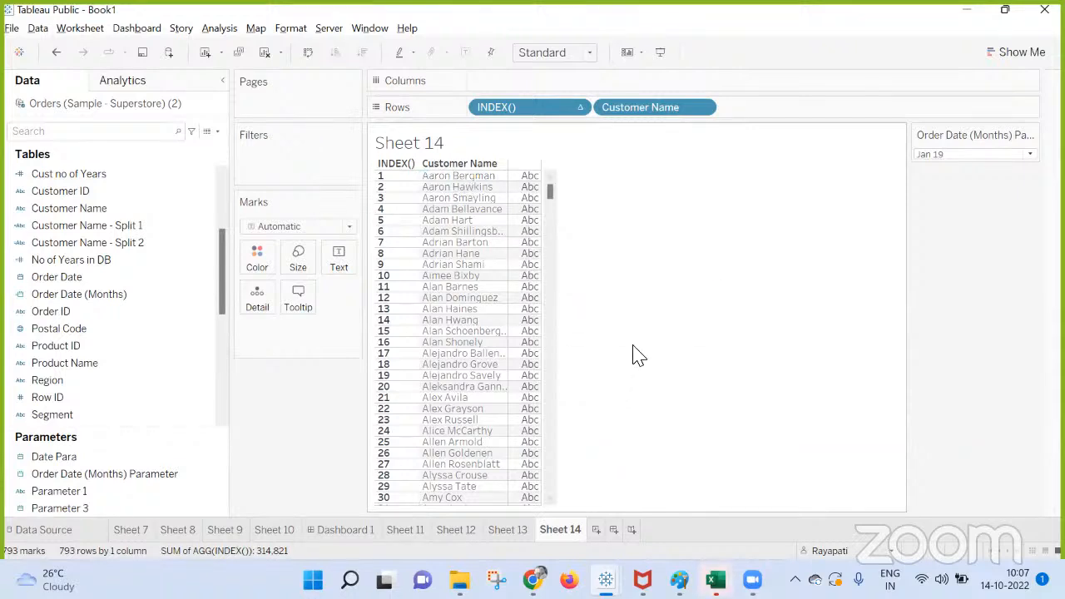
Check the Google Meet call in the browser, dismiss the page search, and return to the Book1 workbook in Tableau.
mouse_move(532, 580)
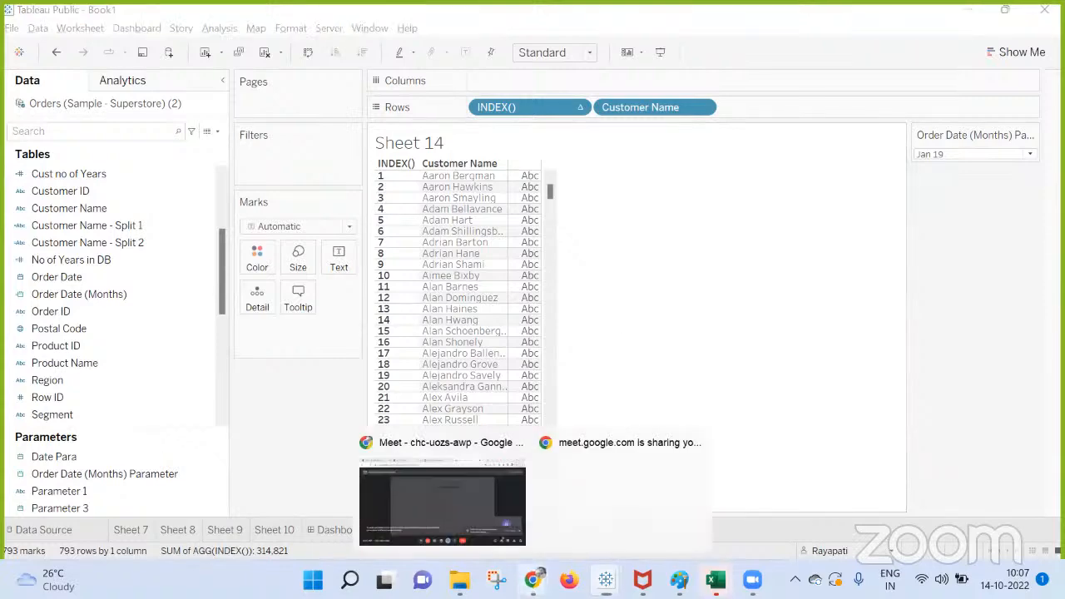
click(447, 502)
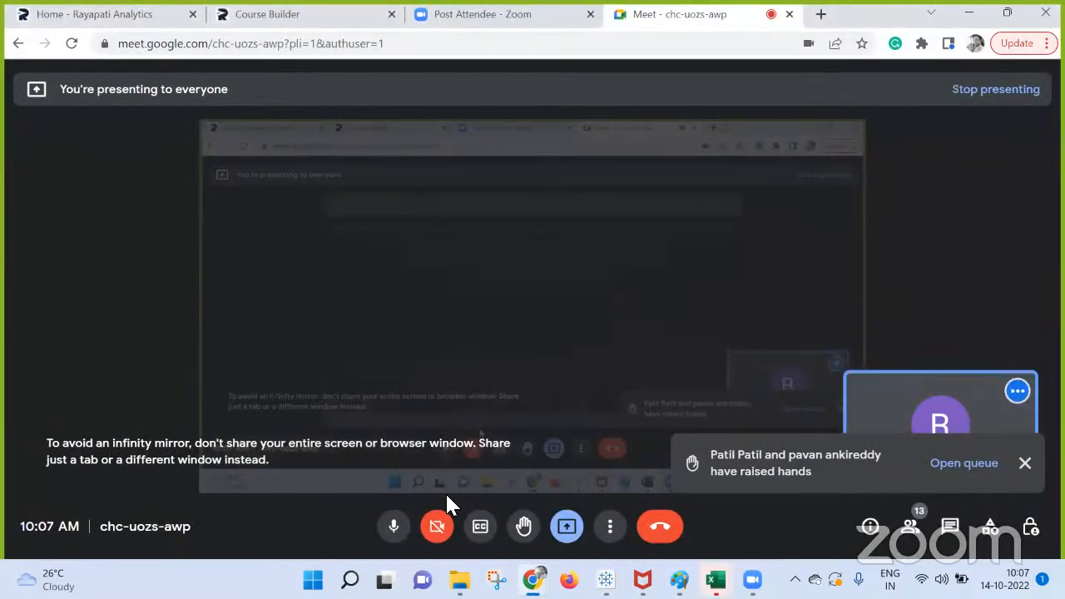
key(ctrl+f)
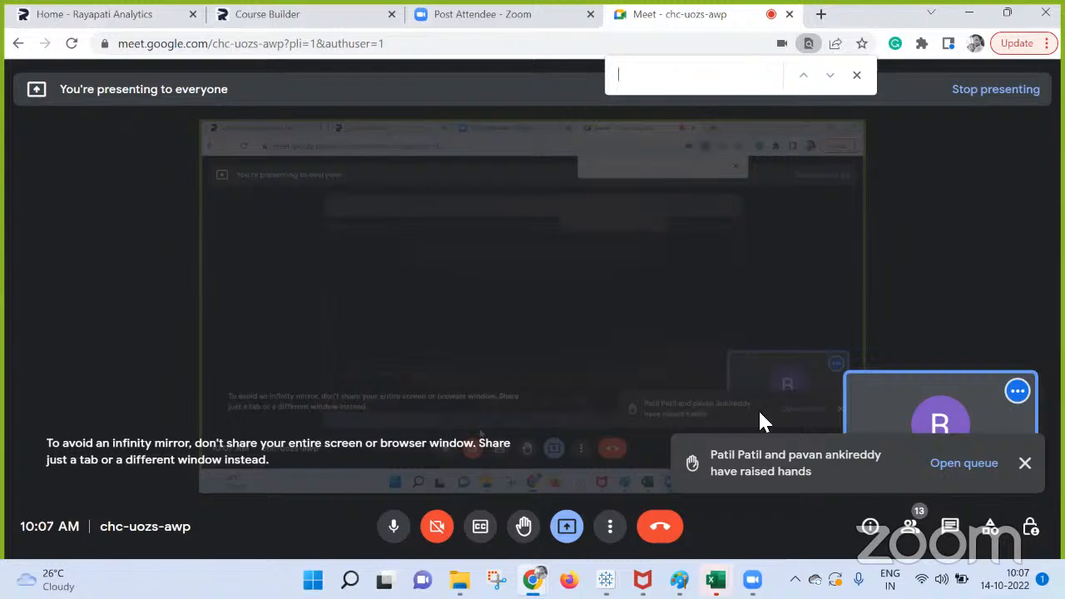
click(857, 75)
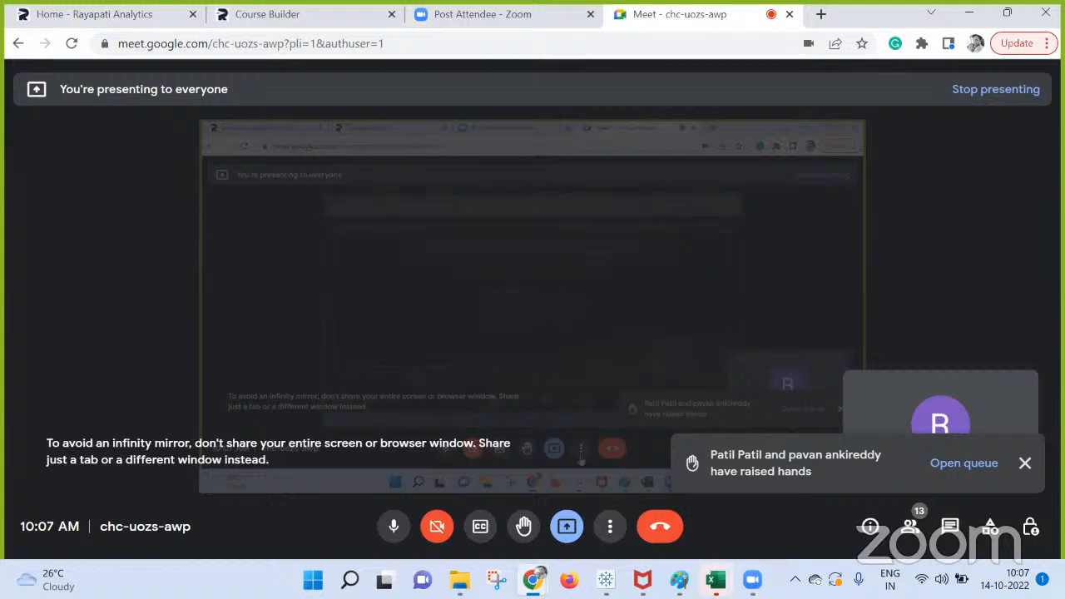
mouse_move(606, 580)
click(532, 493)
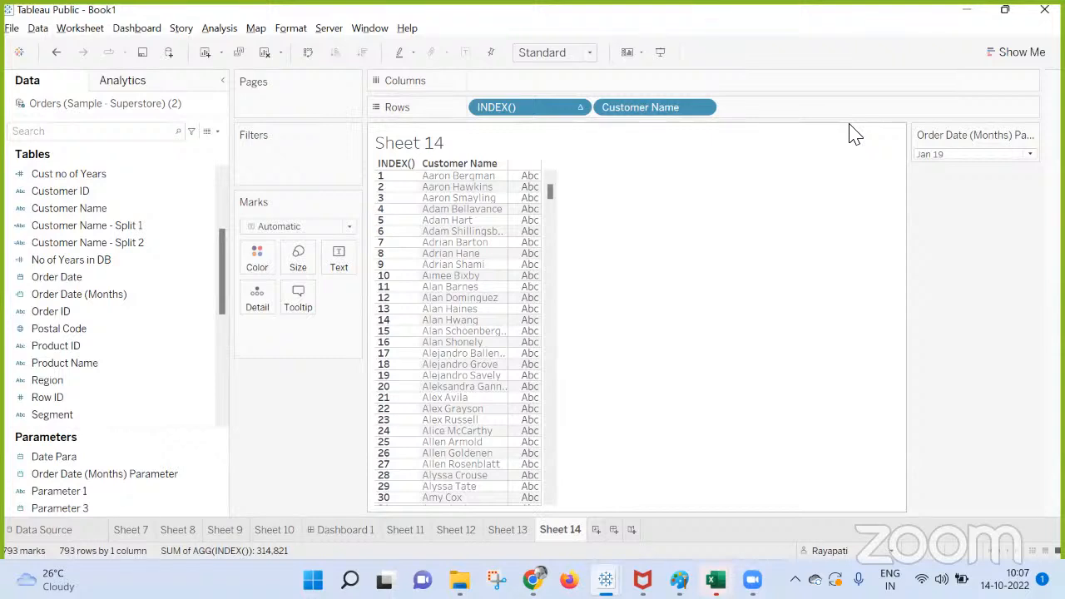
Highlight the first customer row, check the Google Meet call again, return to Tableau's Book1, and clear the row selection.
click(457, 178)
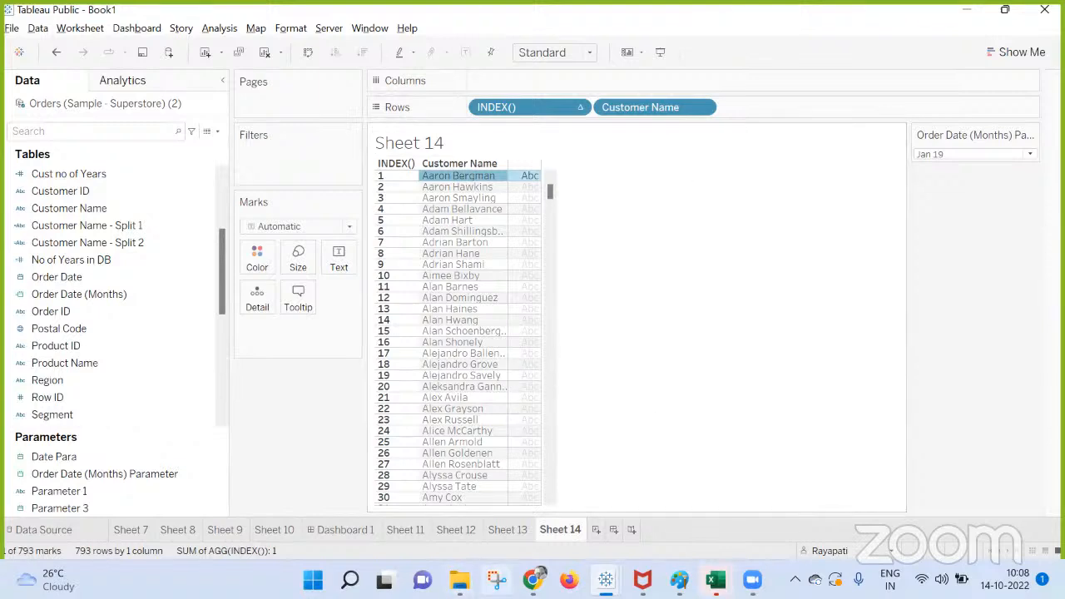
click(534, 581)
click(464, 506)
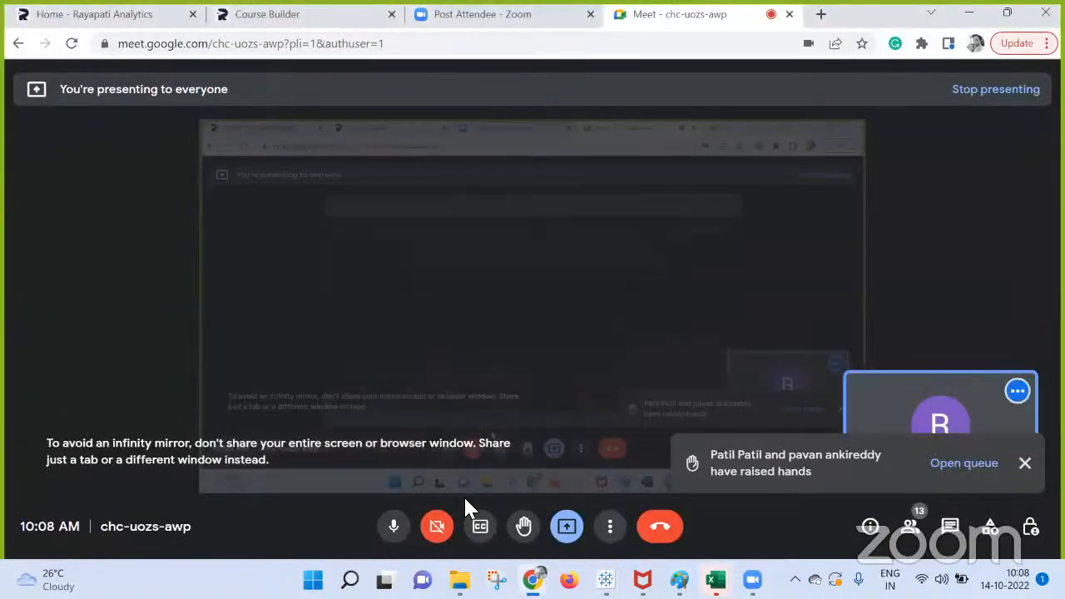
mouse_move(604, 577)
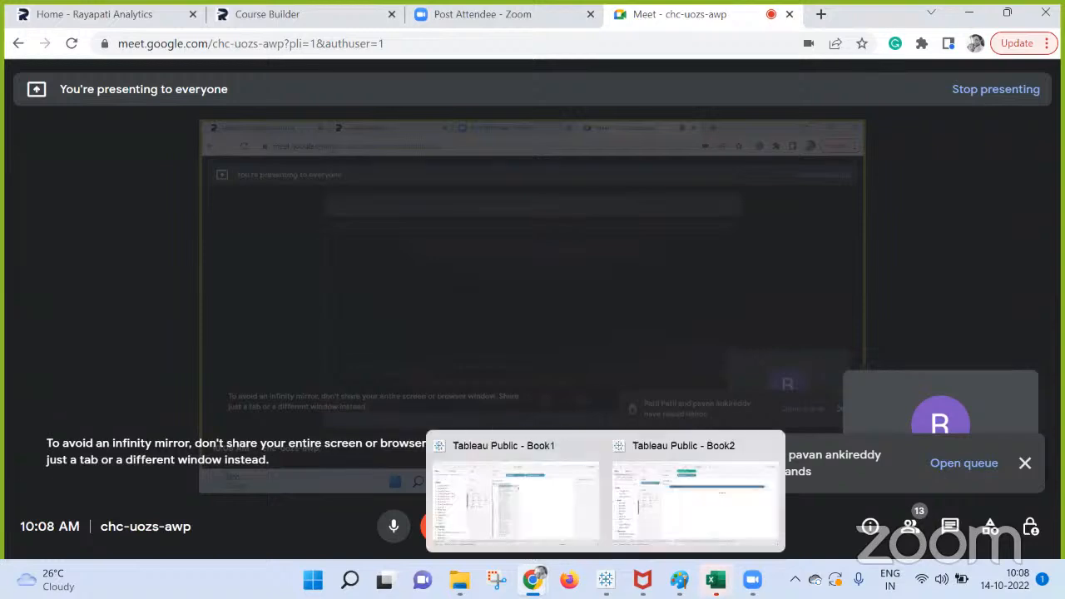
click(512, 505)
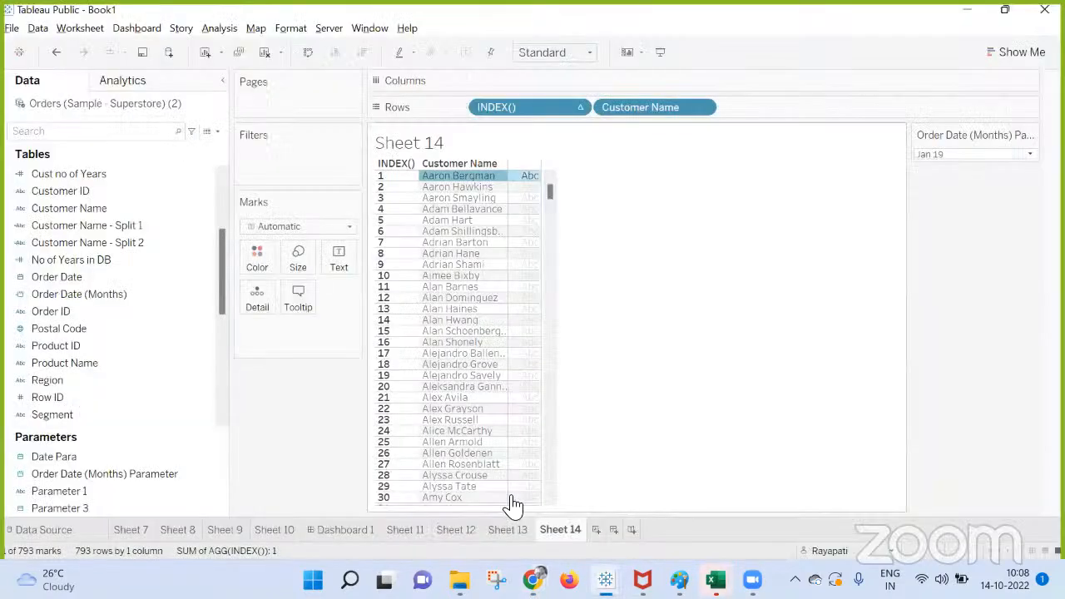
click(742, 334)
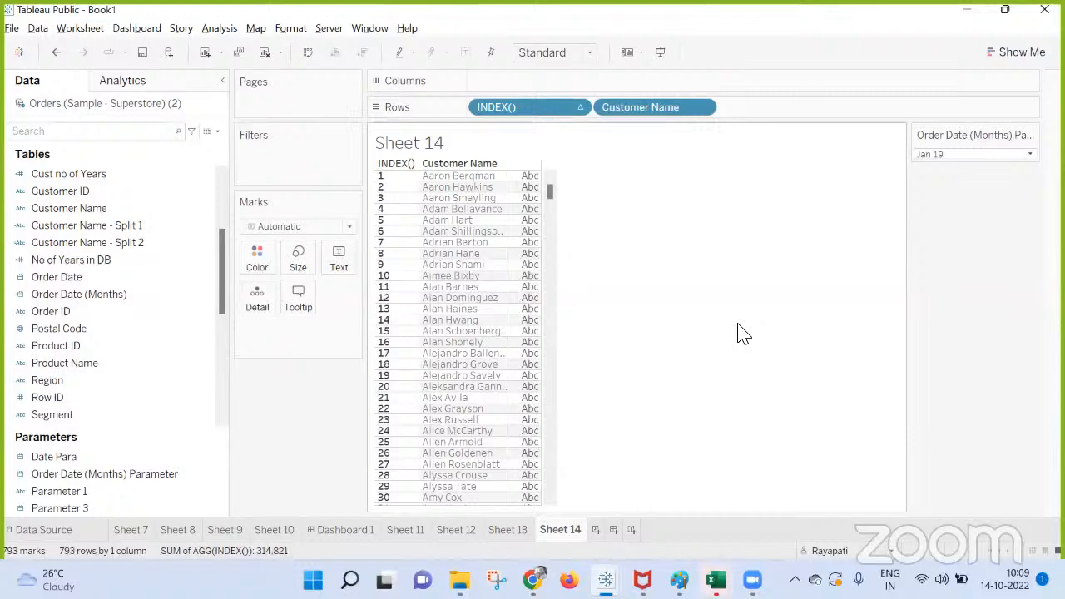
Show Sales as text for each customer in Sheet 14 and remove INDEX() from Rows.
scroll(162, 390, down, 3)
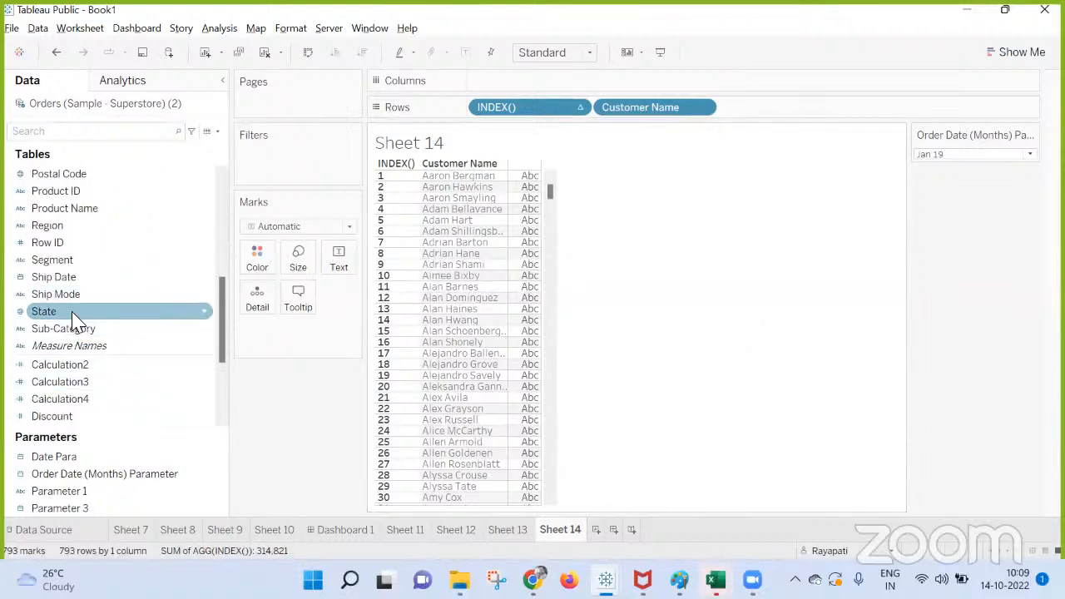
scroll(73, 323, down, 3)
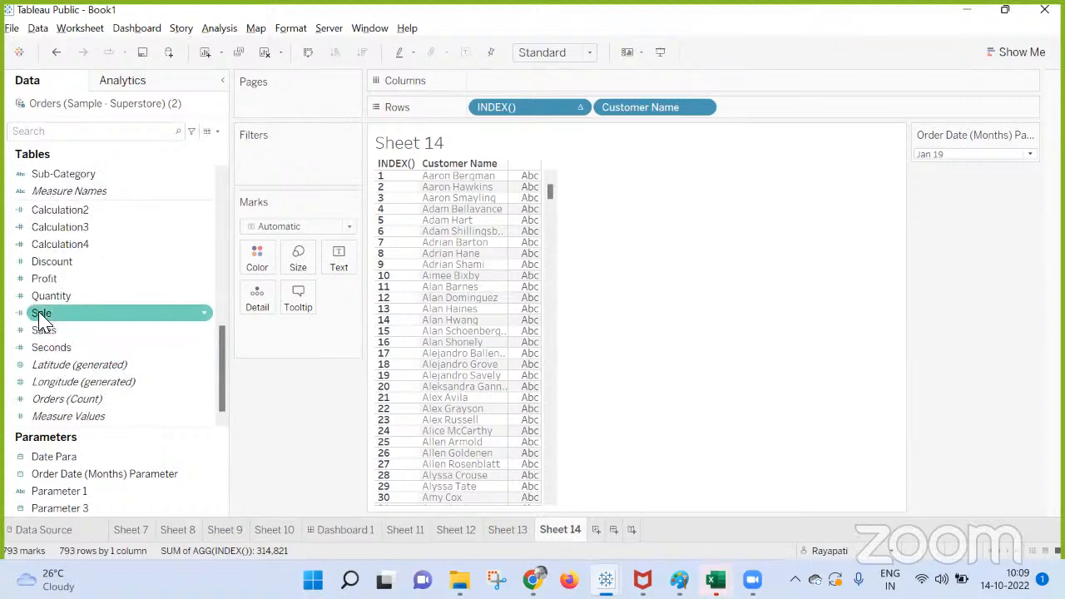
drag(42, 329, 339, 253)
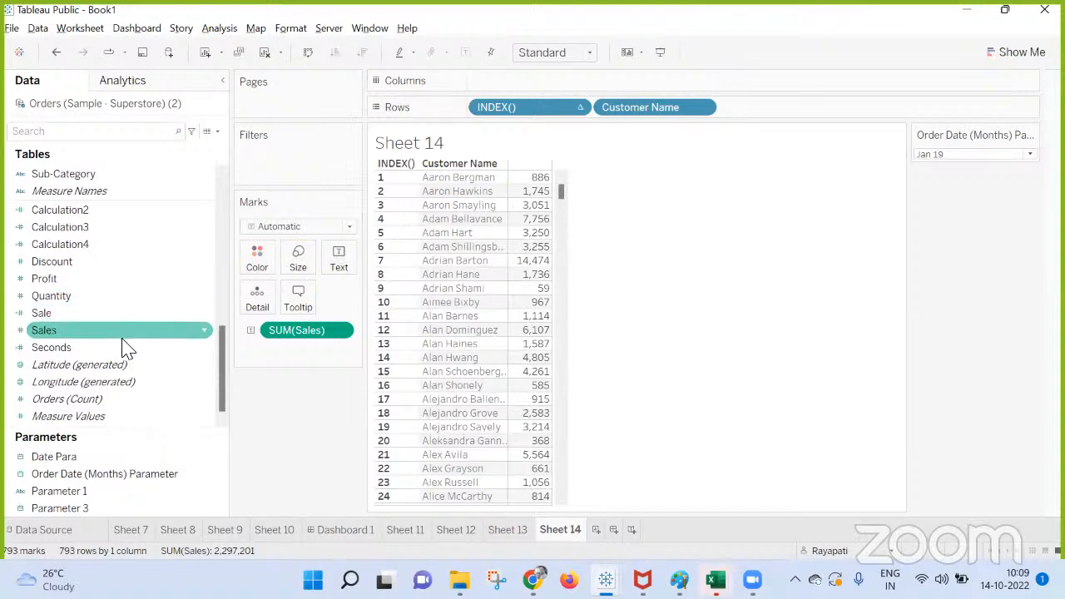
scroll(125, 347, up, 5)
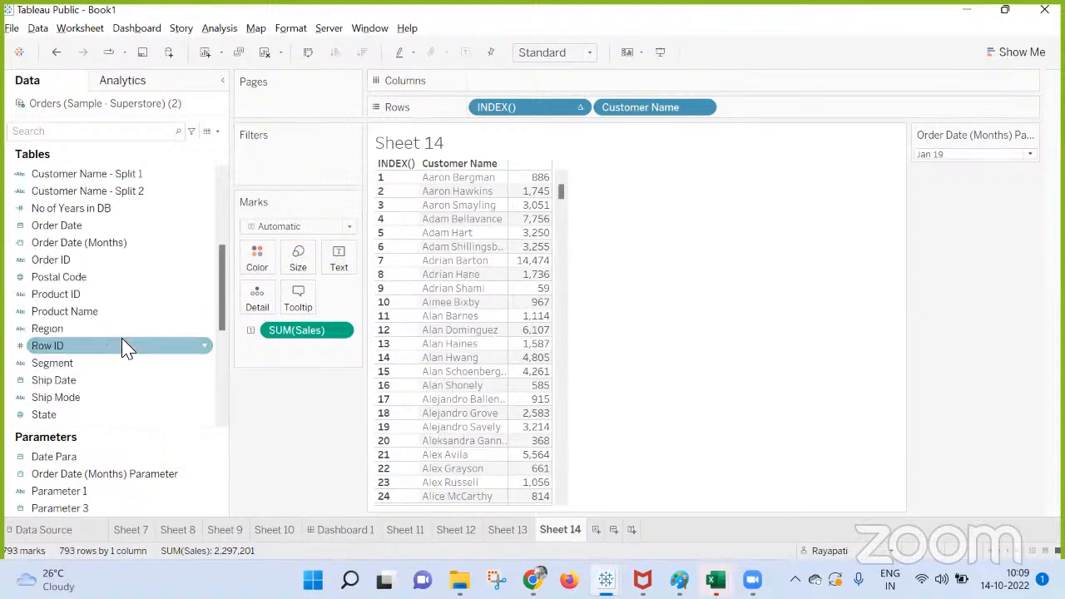
scroll(125, 347, up, 4)
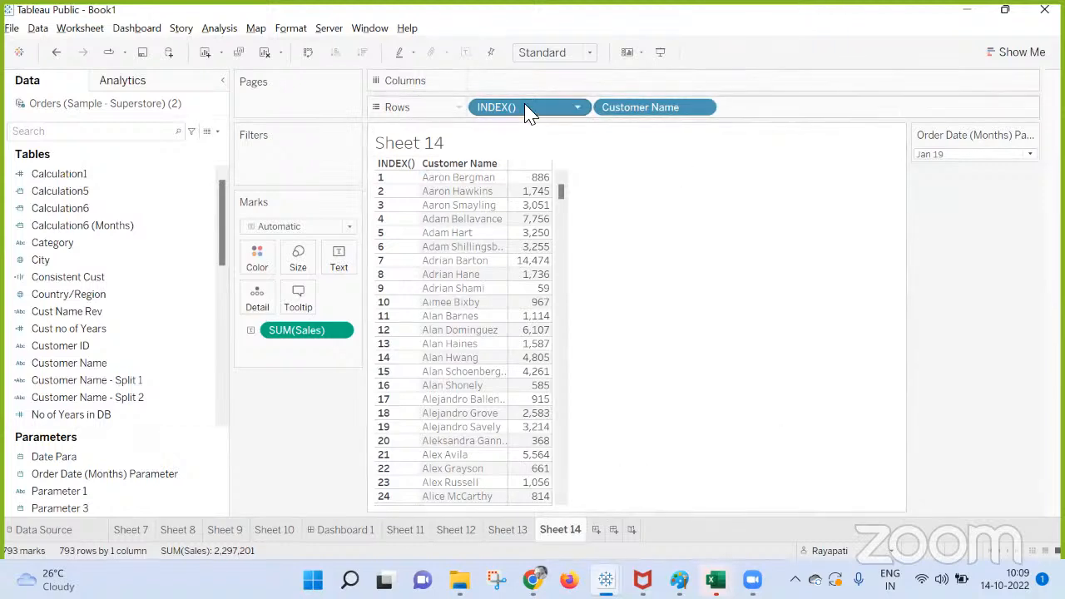
drag(528, 108, 1047, 265)
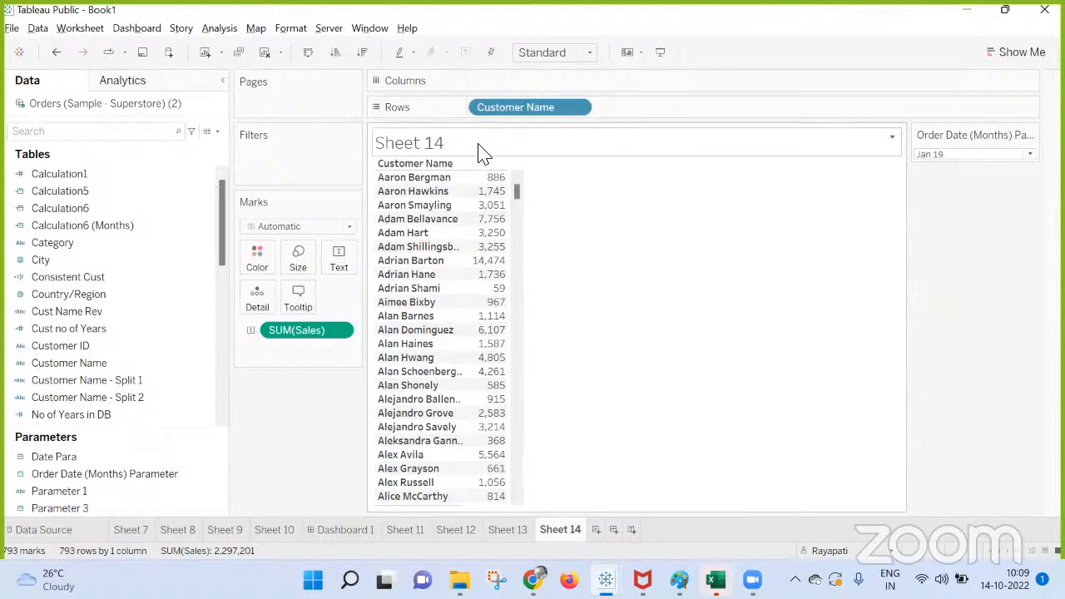
Add a new worksheet with Profit on Rows and Sales on Columns.
click(598, 530)
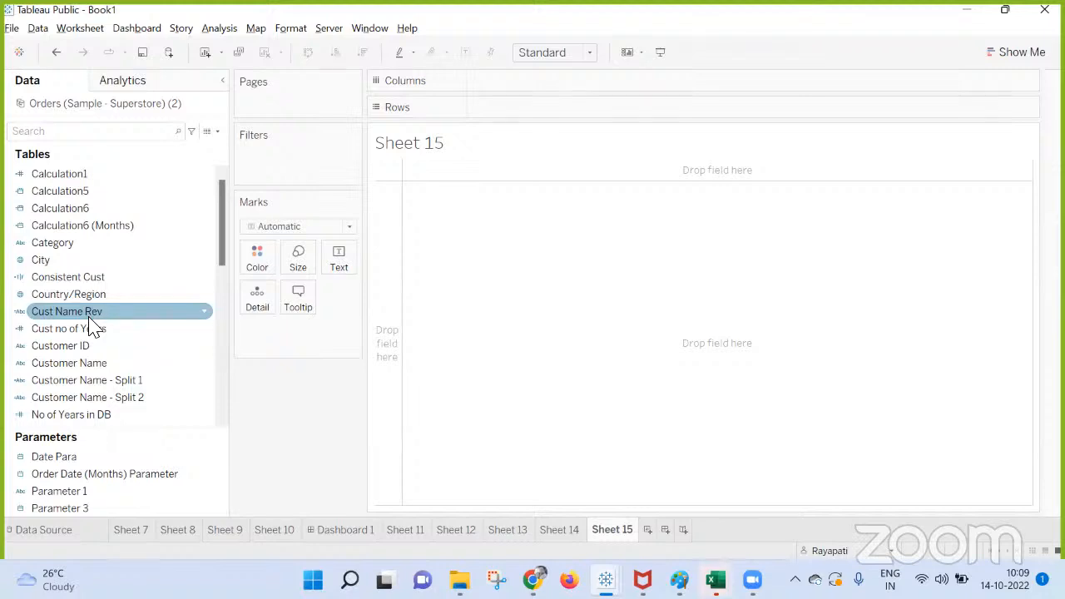
scroll(106, 367, down, 3)
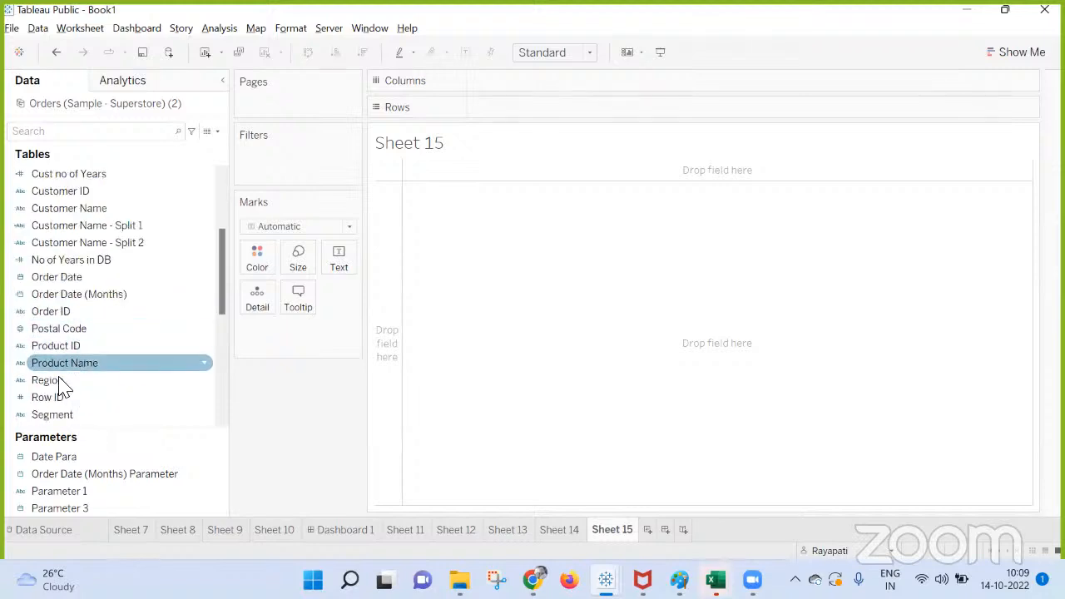
scroll(68, 401, down, 6)
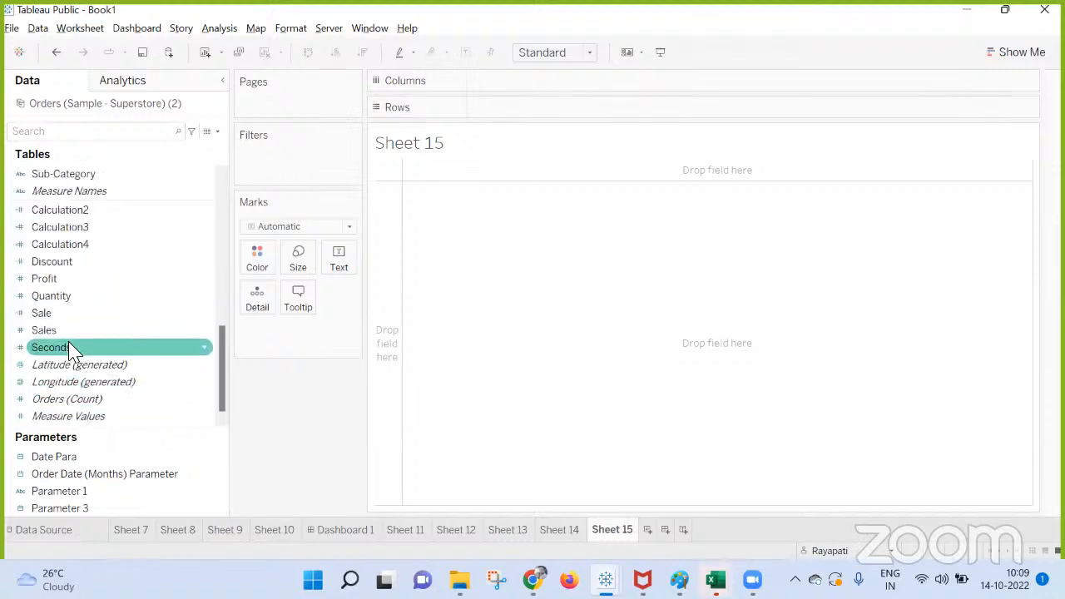
mouse_move(43, 278)
mouse_down()
mouse_move(523, 133)
mouse_move(537, 111)
mouse_up()
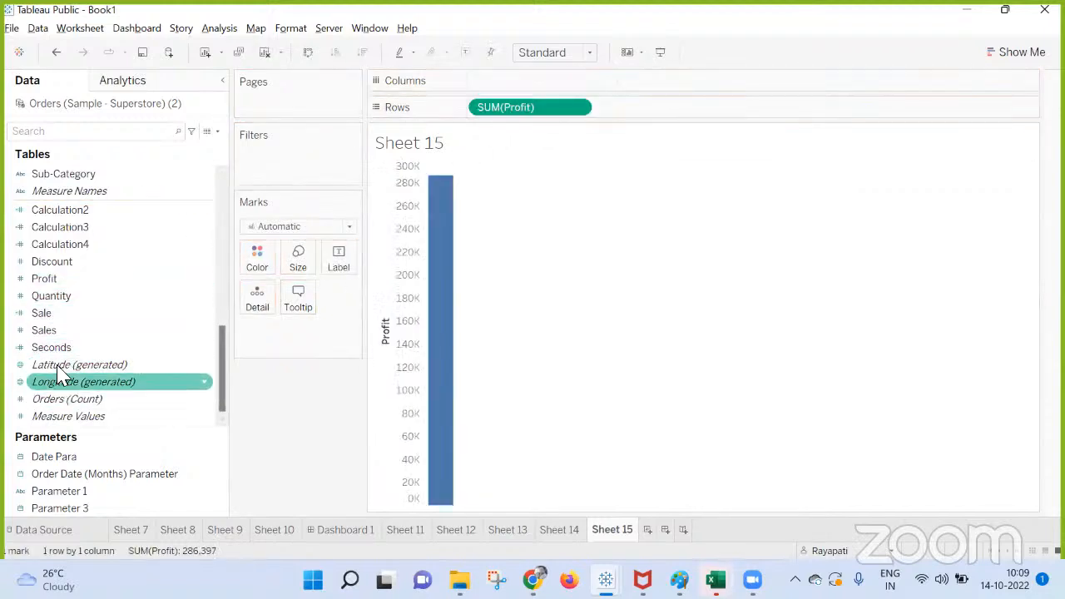
drag(43, 329, 541, 86)
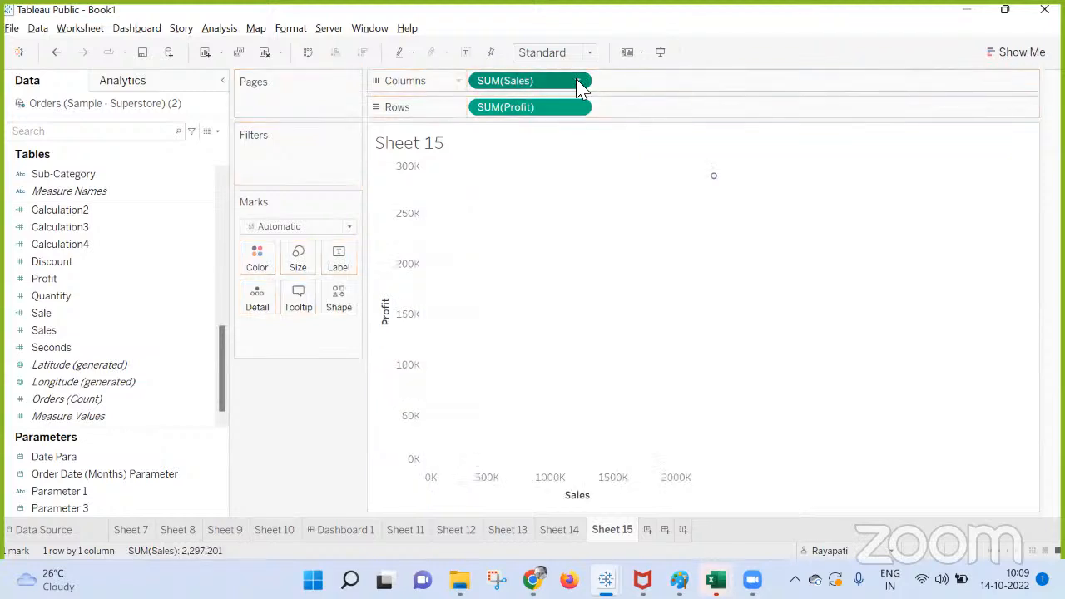
Try SUM(Sales) on Columns as a discrete field, and switch it back to continuous.
click(578, 82)
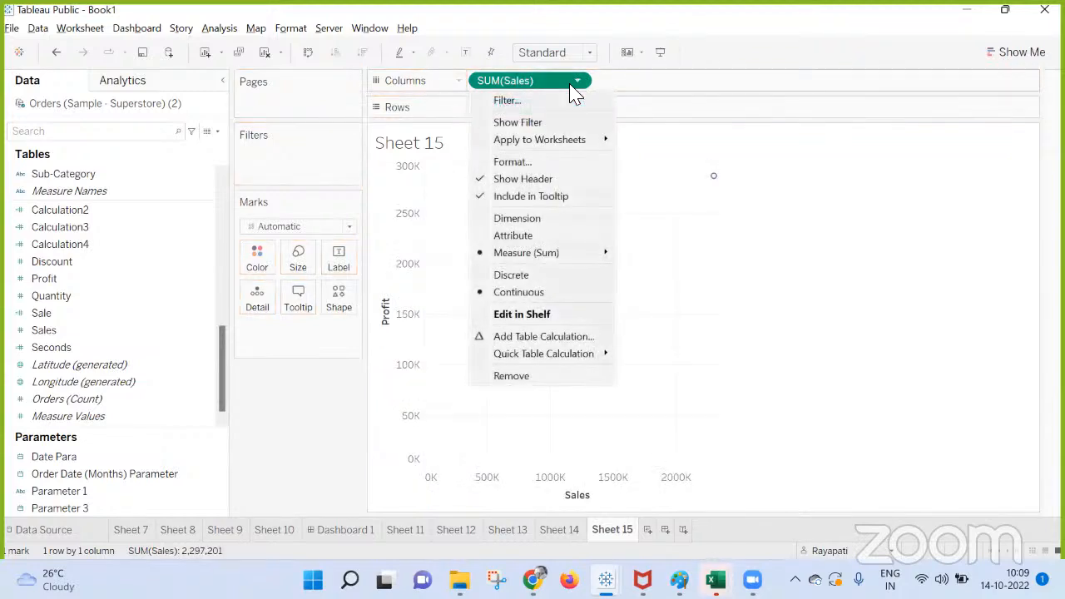
click(521, 276)
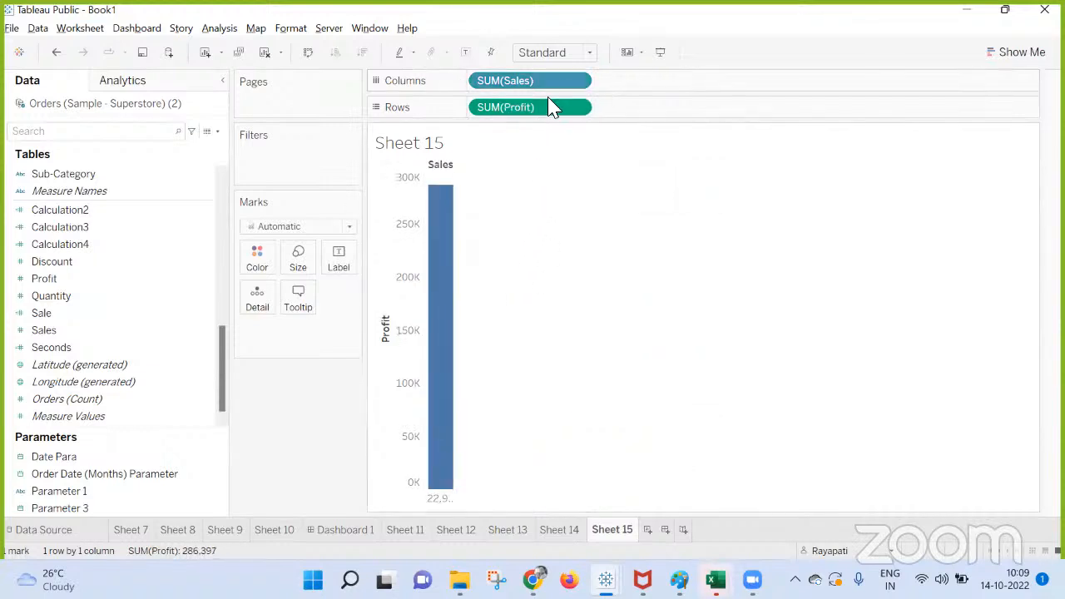
click(577, 81)
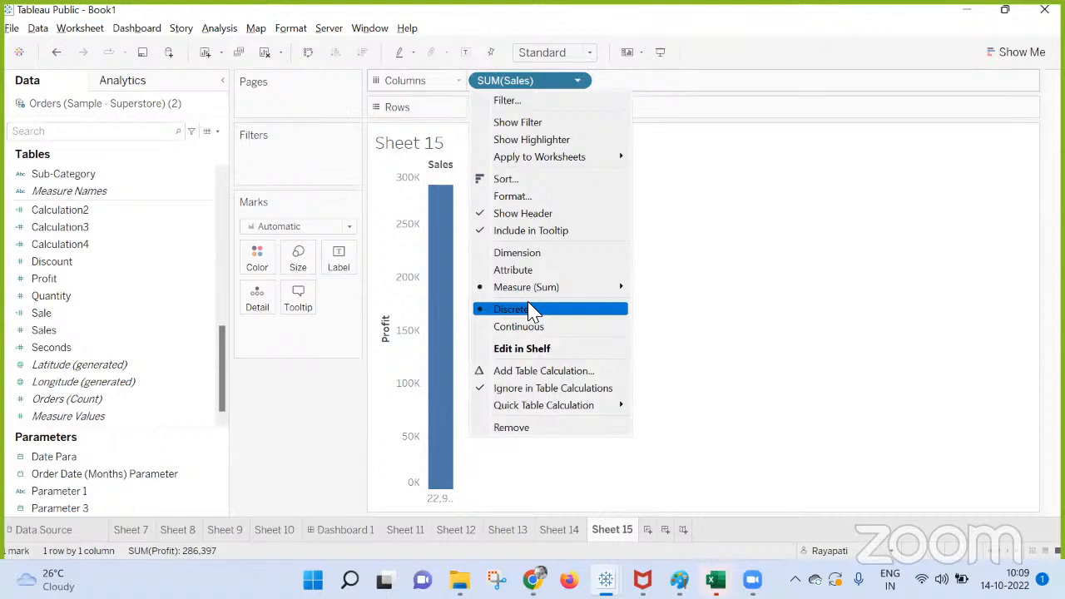
click(527, 327)
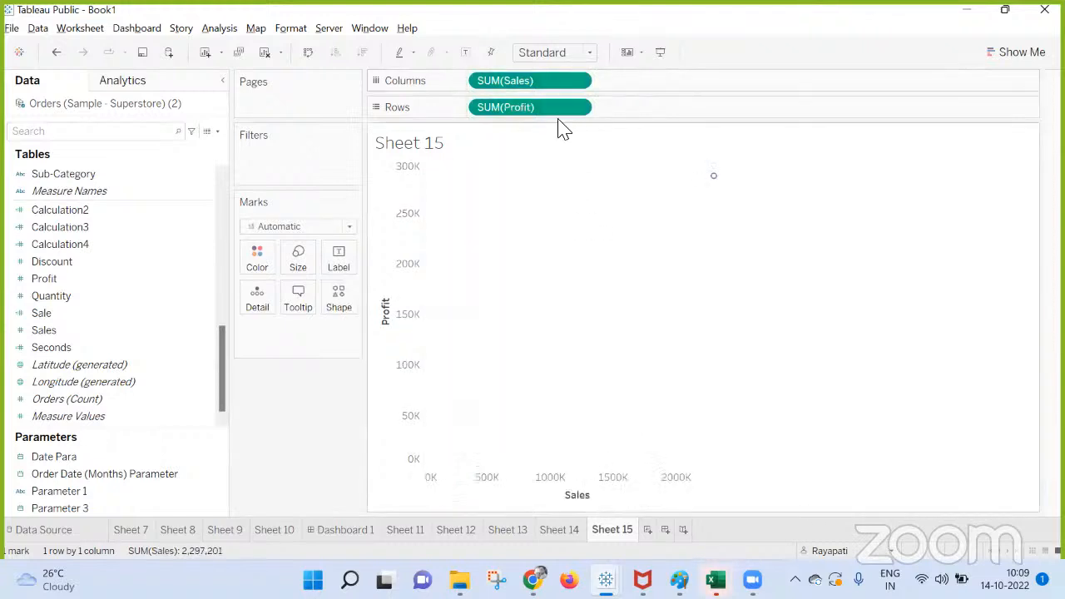
Convert Sales on Columns and Profit on Rows to dimensions for an unaggregated scatter plot.
click(578, 82)
click(543, 219)
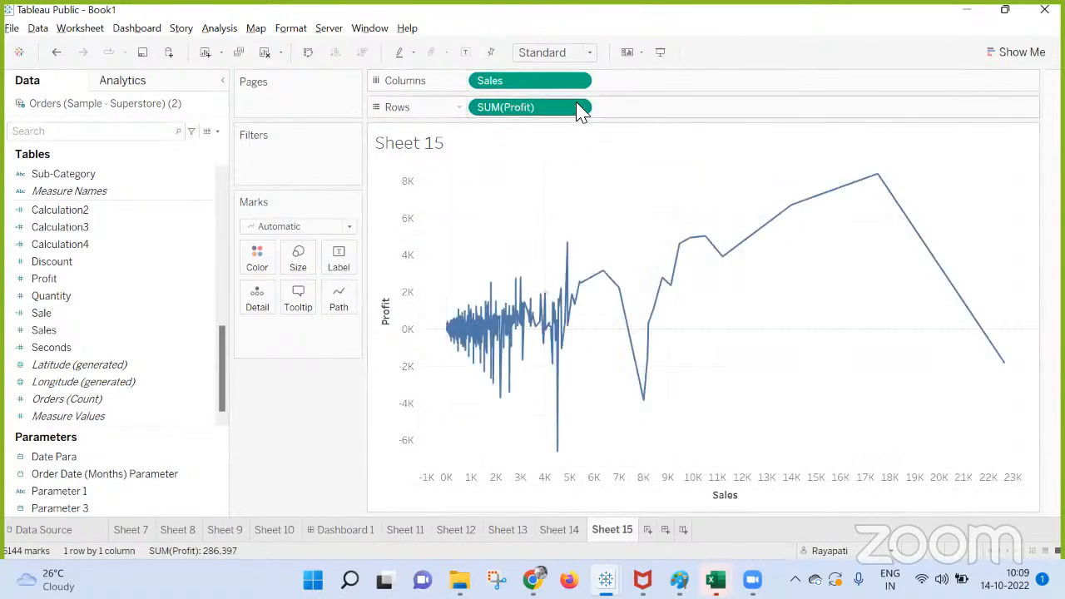
click(577, 109)
click(535, 244)
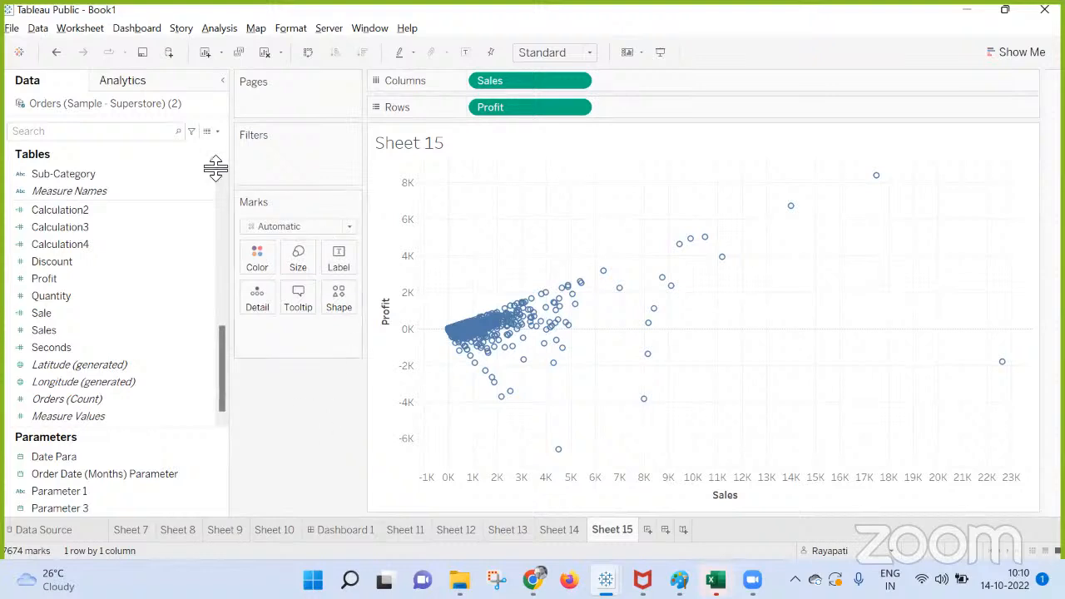
Filter Customer Name in Sheet 14 to the top 10 customers by Sum of Sales.
click(561, 530)
mouse_move(467, 283)
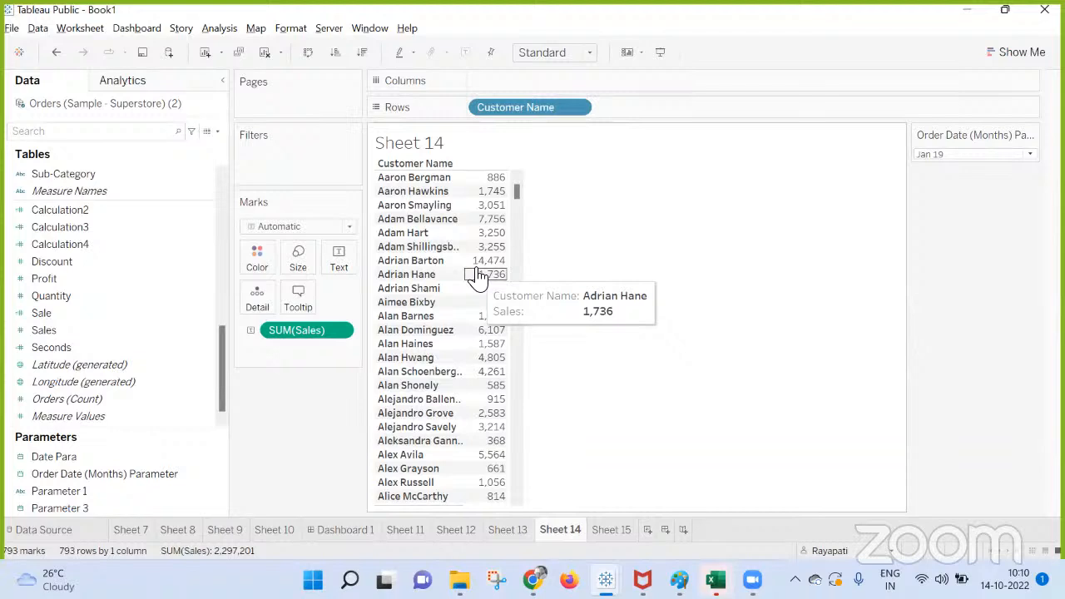
mouse_move(470, 185)
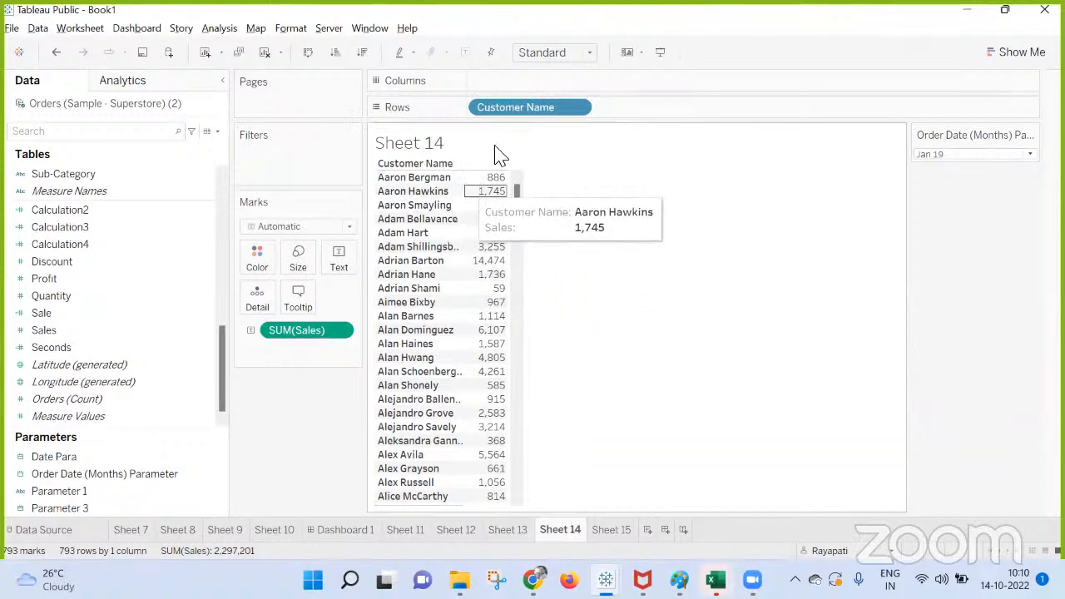
right_click(533, 110)
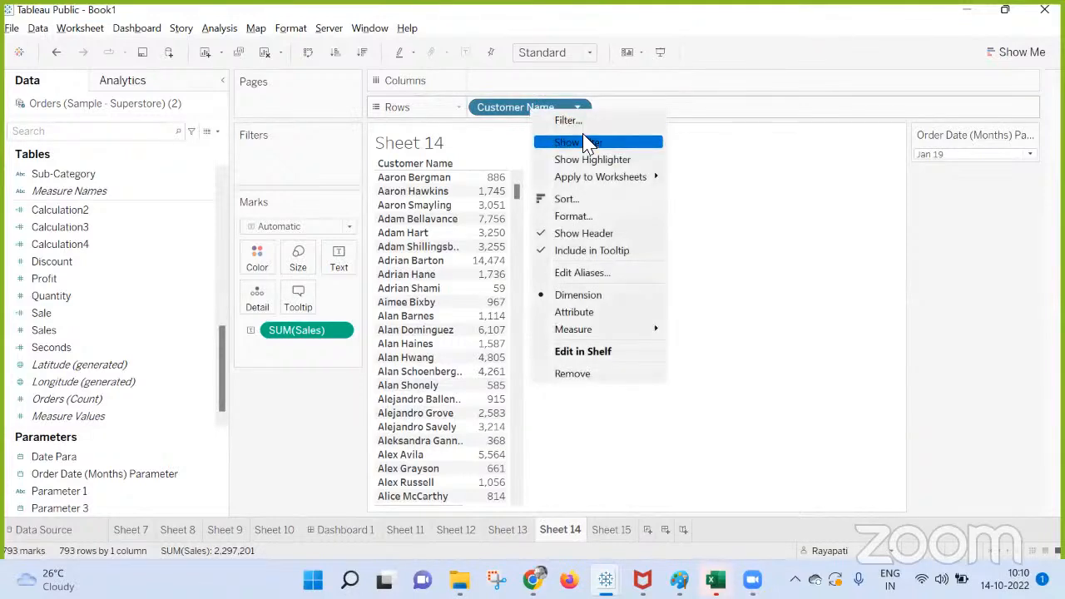
click(569, 123)
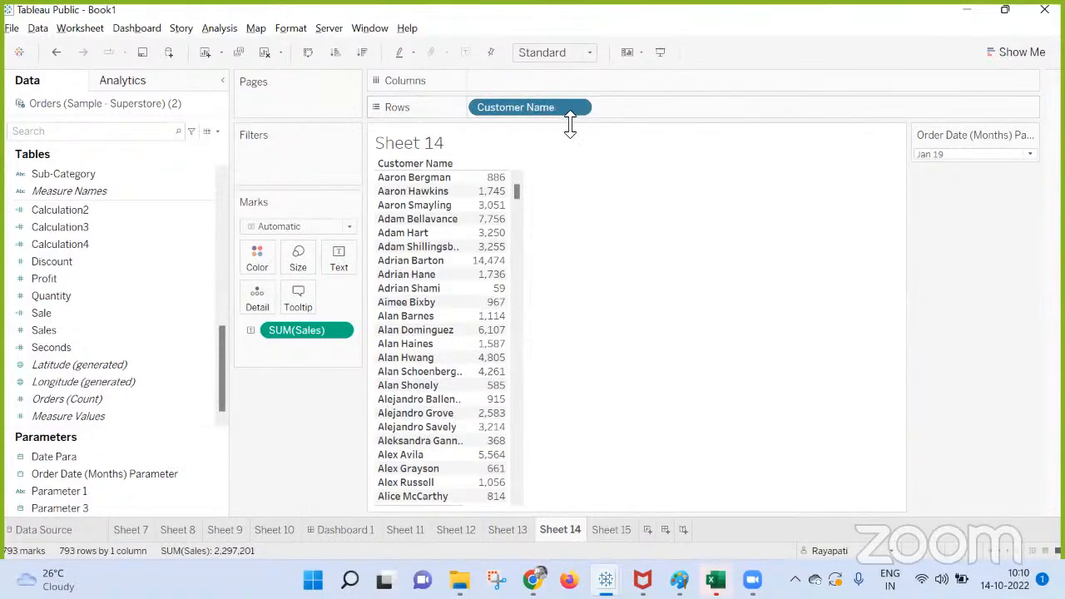
click(549, 98)
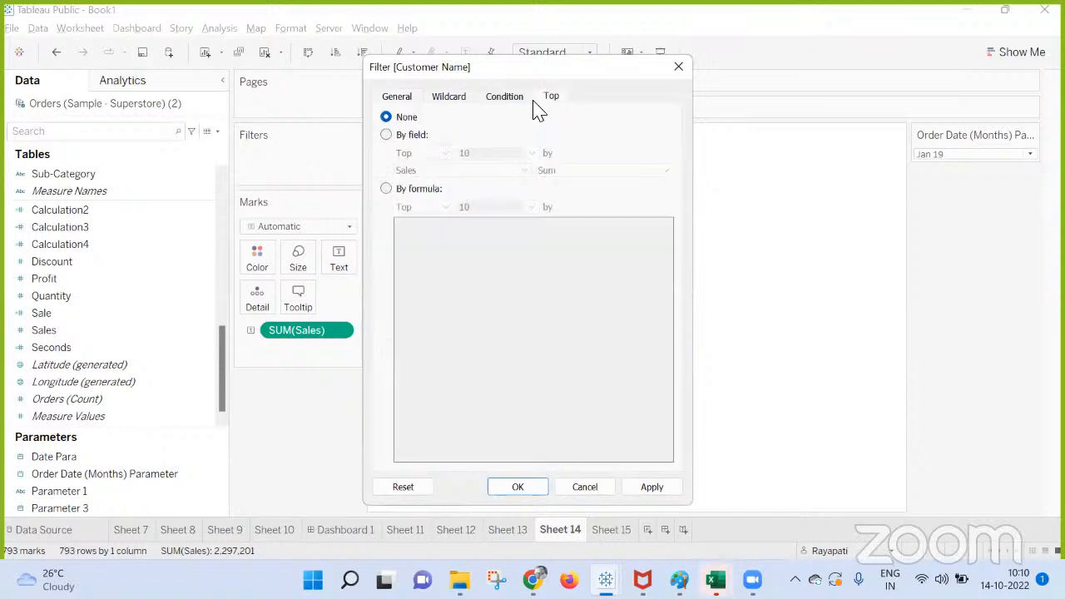
click(387, 135)
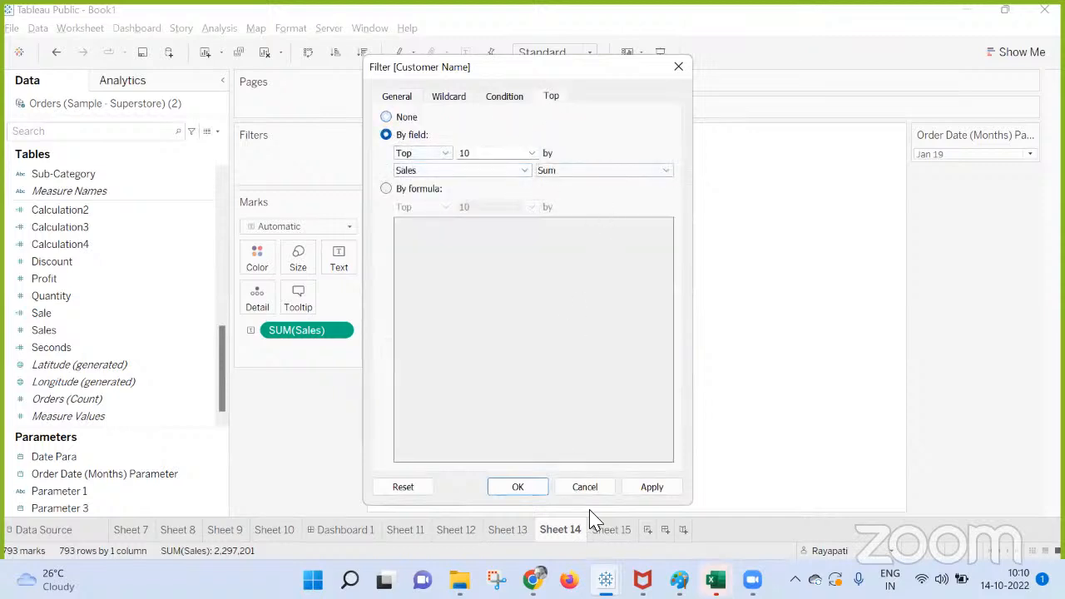
click(654, 488)
key(Return)
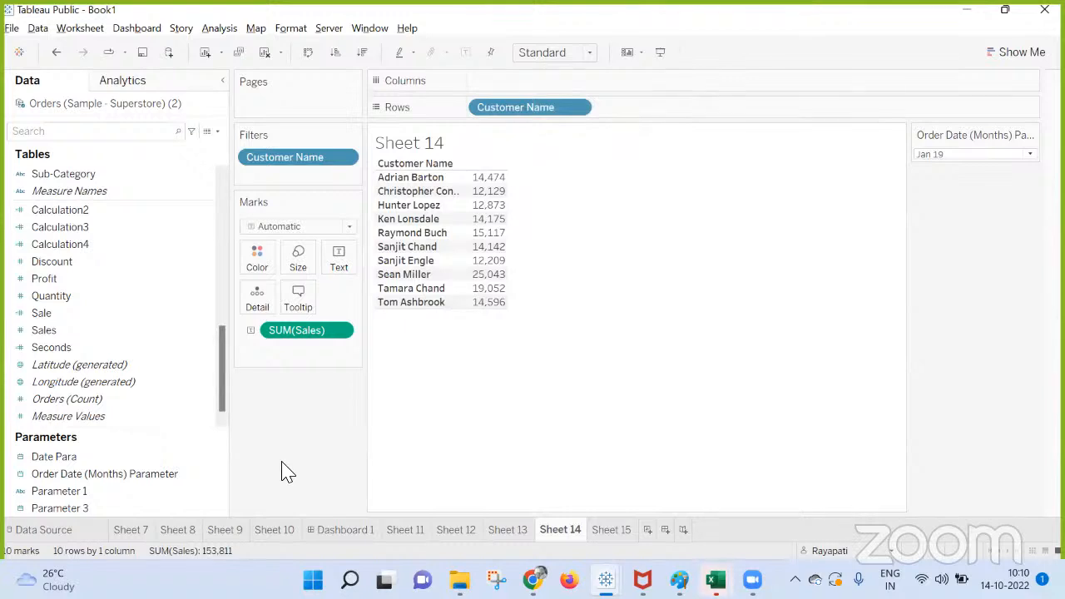
Examine the fields and aggregation types available for the top limit in the Customer Name filter, leaving it unchanged.
right_click(275, 162)
click(362, 176)
right_click(324, 154)
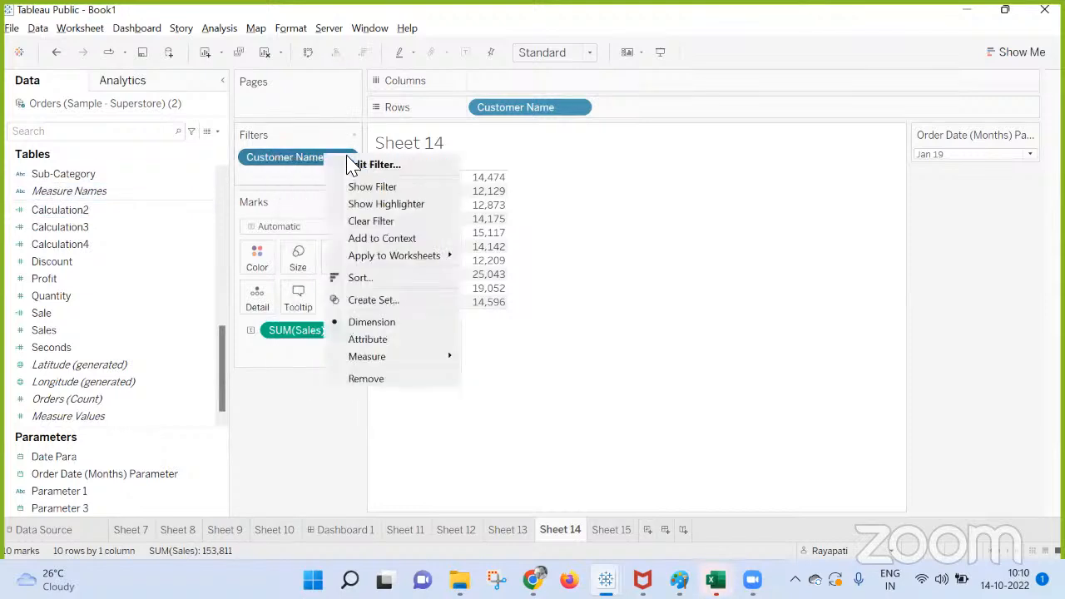
click(348, 157)
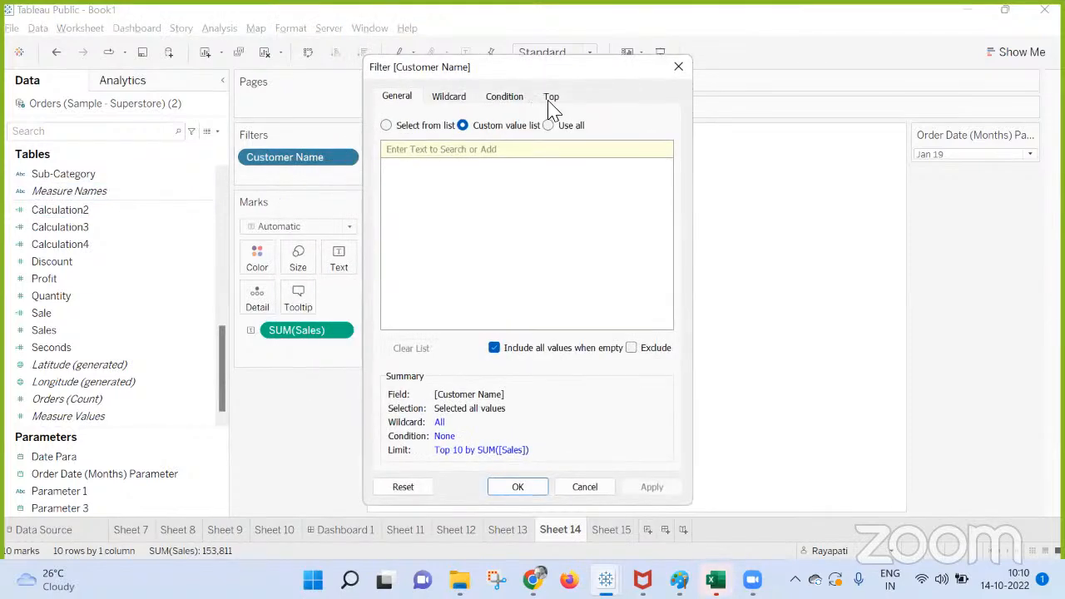
click(551, 98)
click(429, 172)
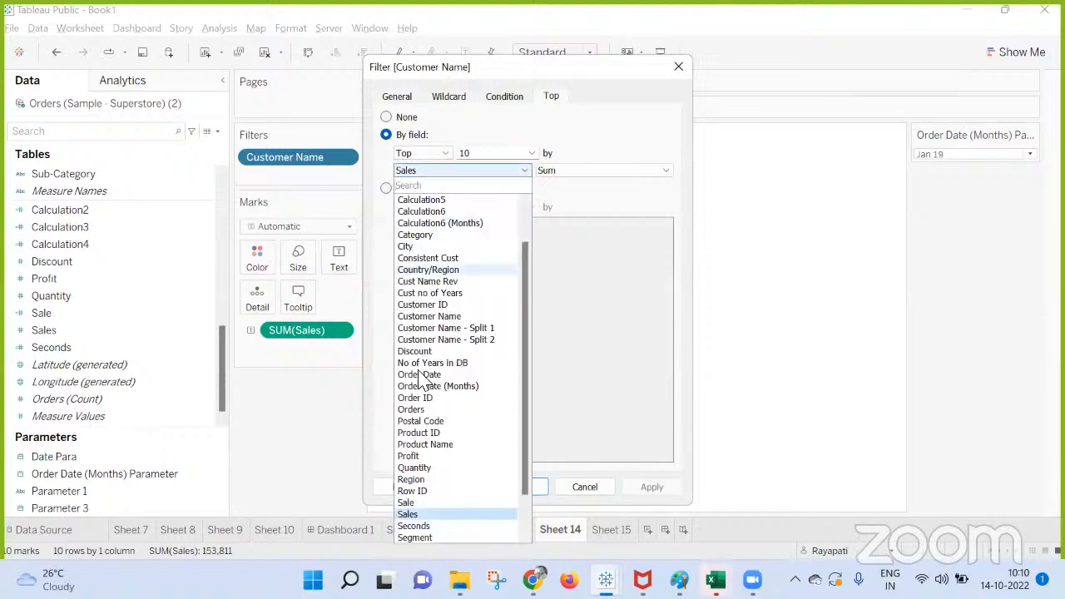
scroll(420, 508, down, 2)
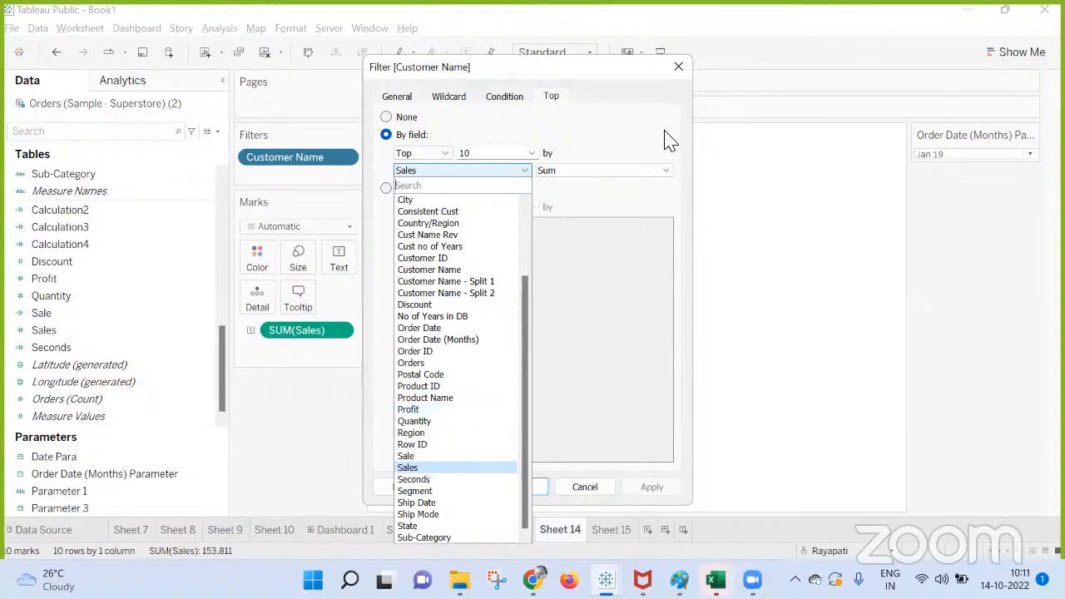
click(647, 172)
click(646, 173)
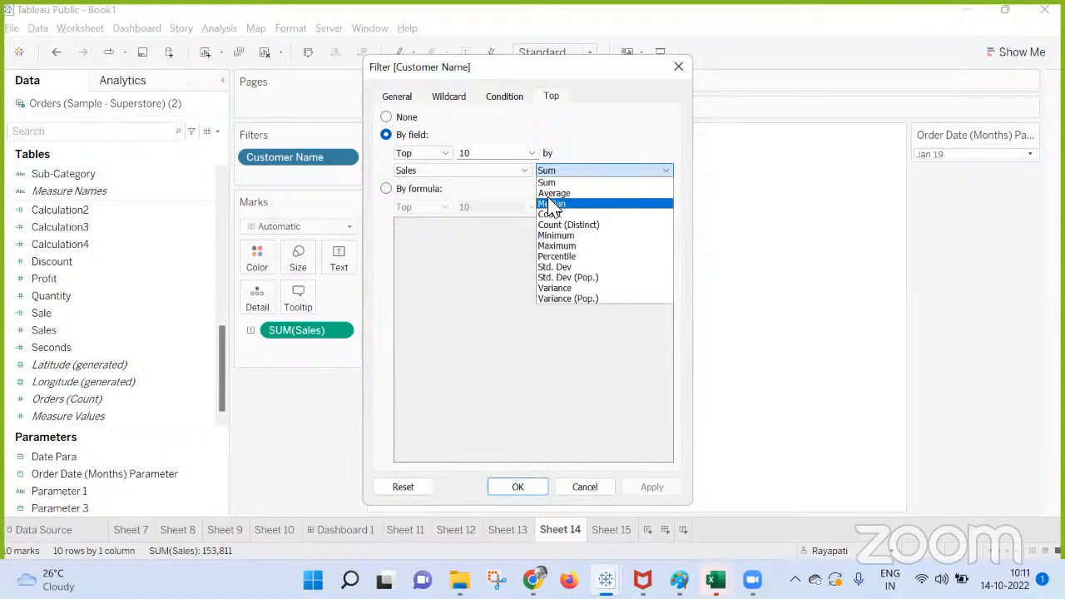
click(688, 71)
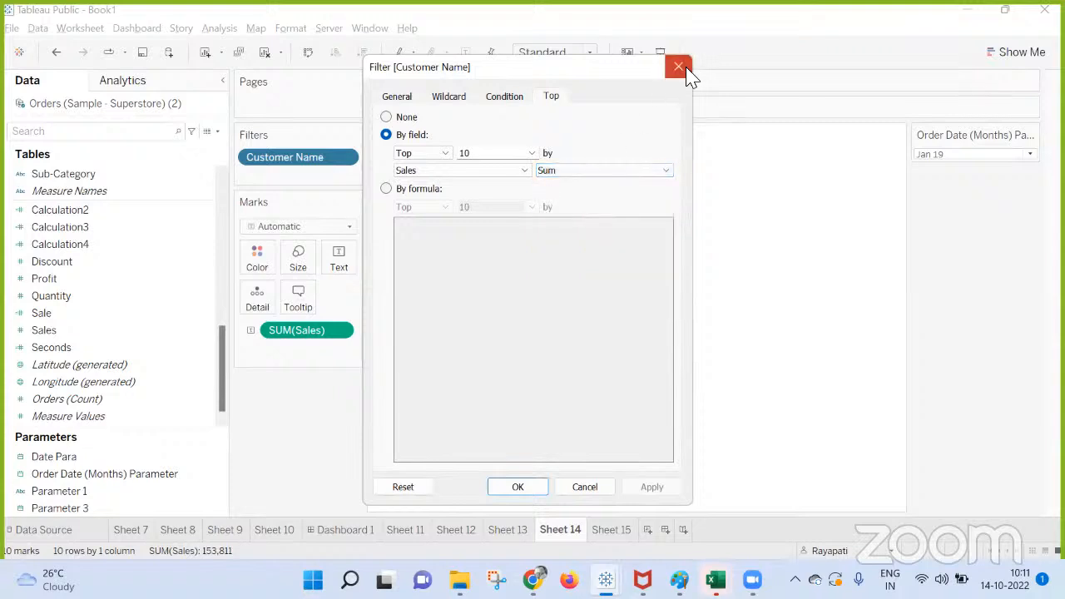
click(687, 71)
Turn off Aggregate Measures for Sheet 14 and review the aggregation choices in the Customer Name filter's top limit.
click(223, 28)
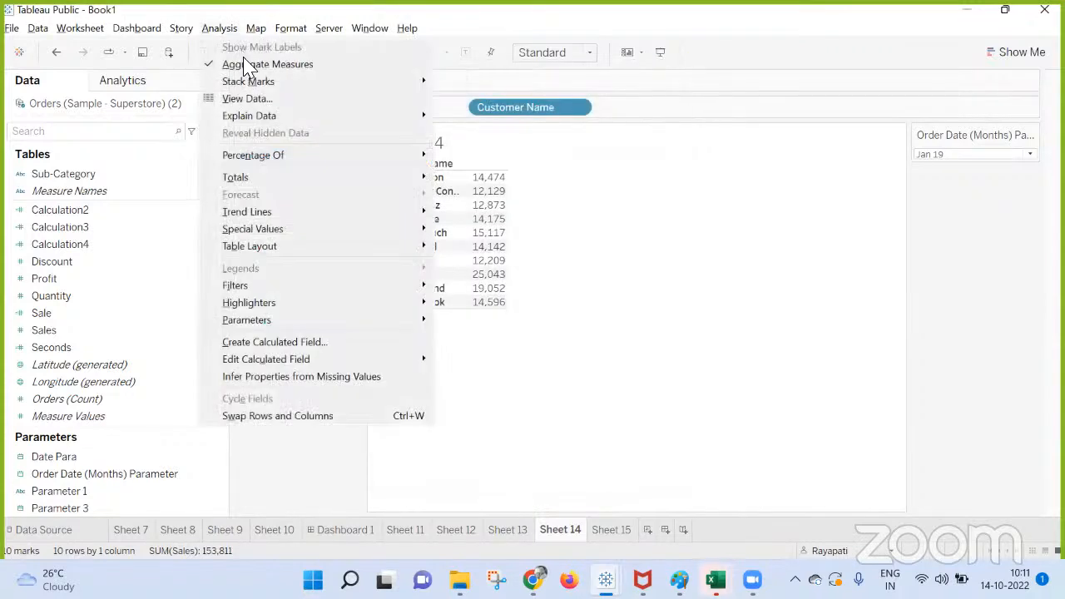
click(258, 62)
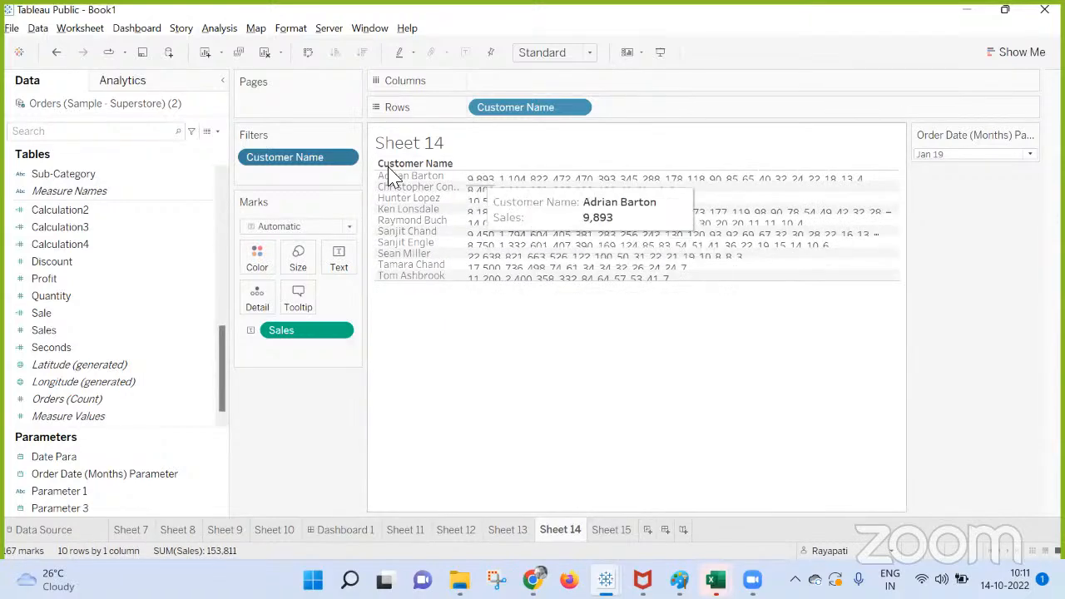
right_click(291, 160)
click(348, 173)
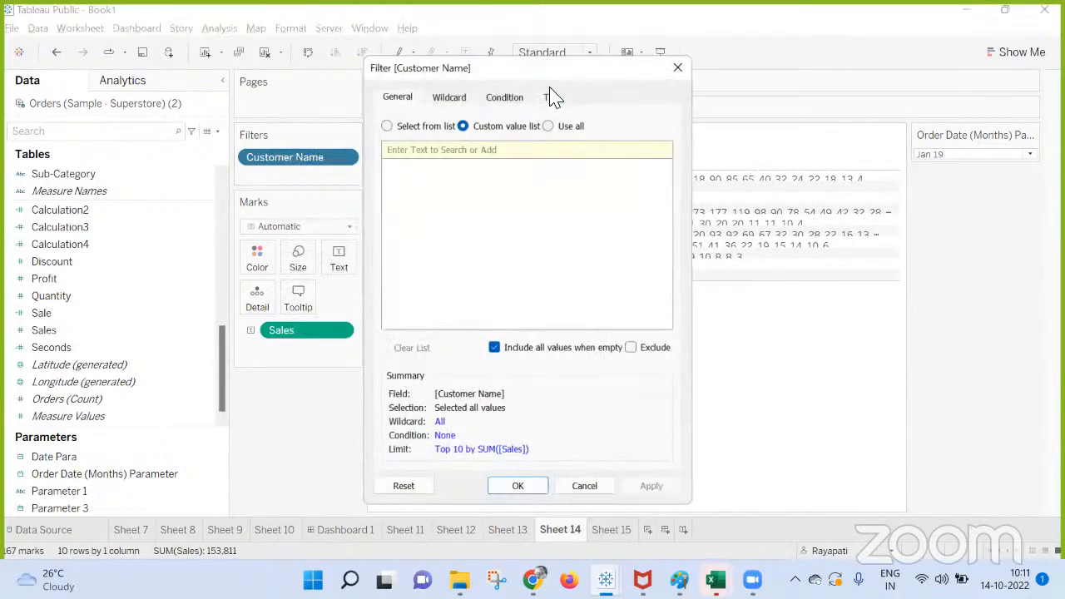
click(552, 96)
click(543, 173)
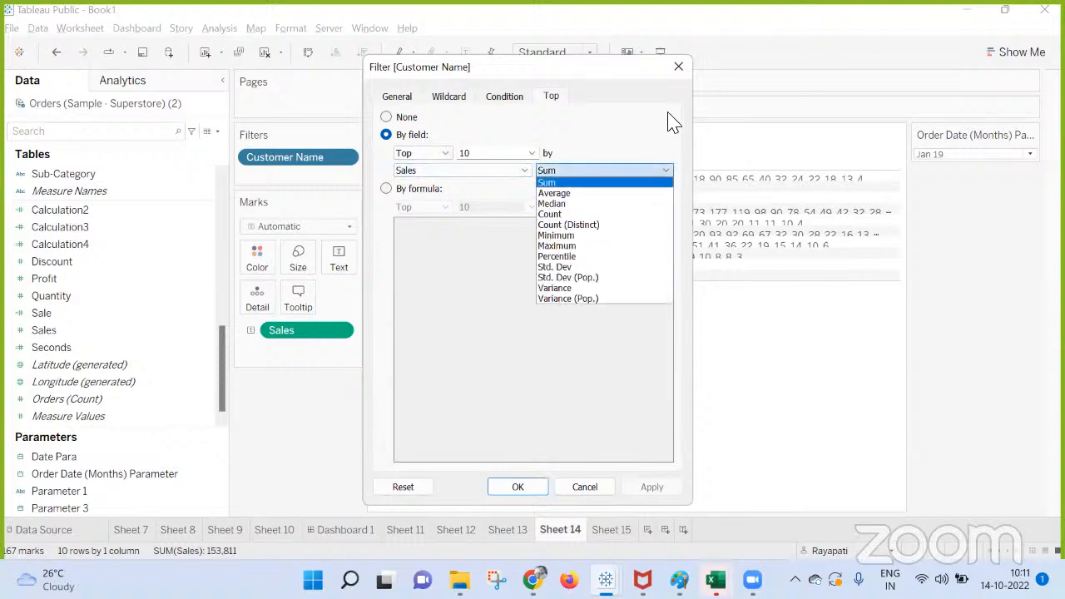
click(648, 131)
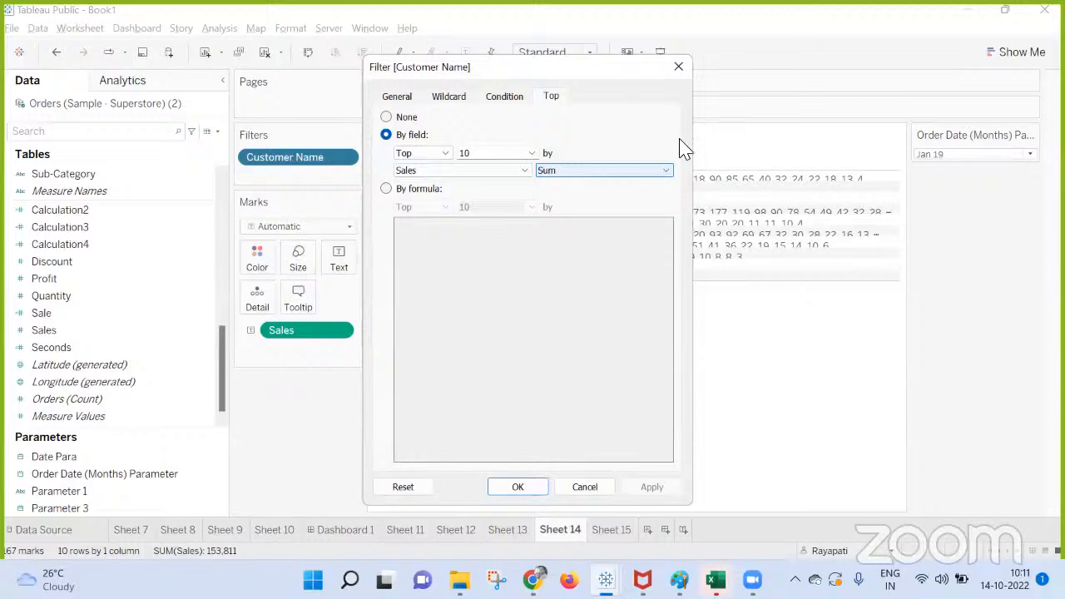
click(679, 70)
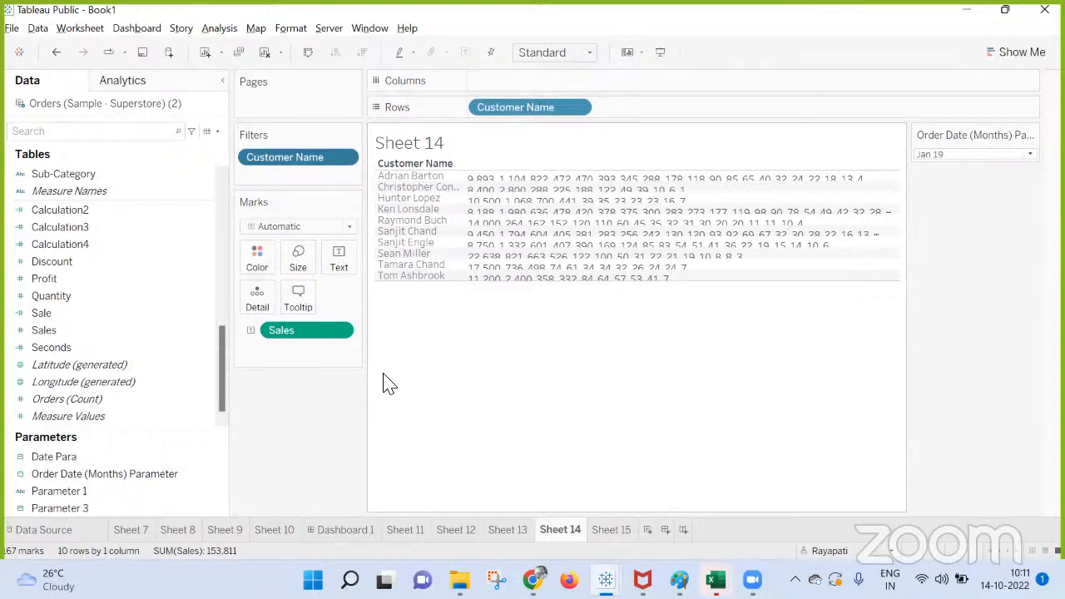
Increase the row height of the customer table so the individual Sales values are fully readable.
click(125, 314)
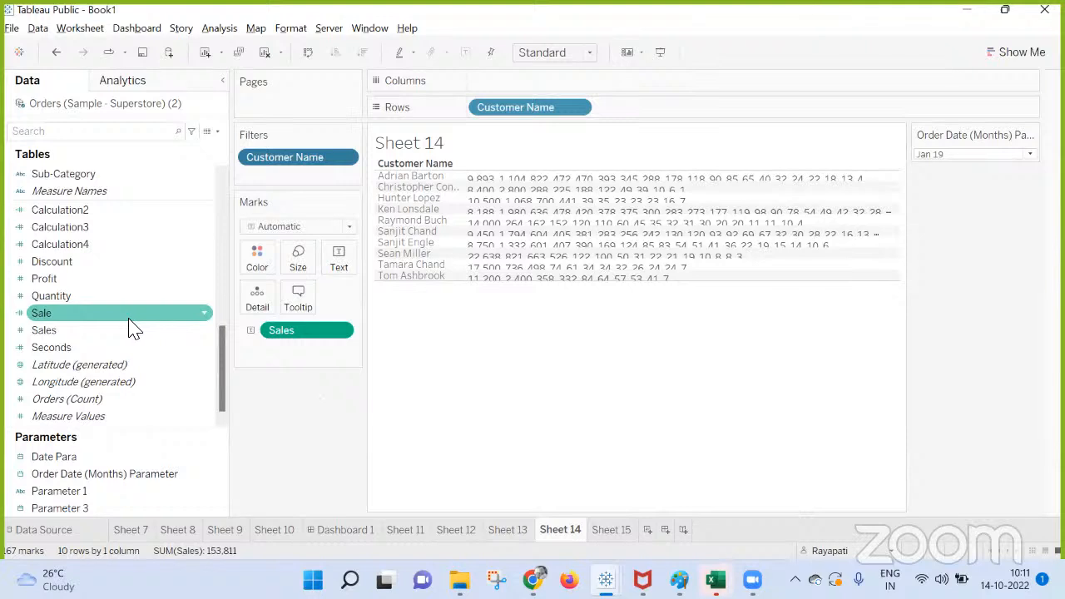
scroll(91, 219, up, 5)
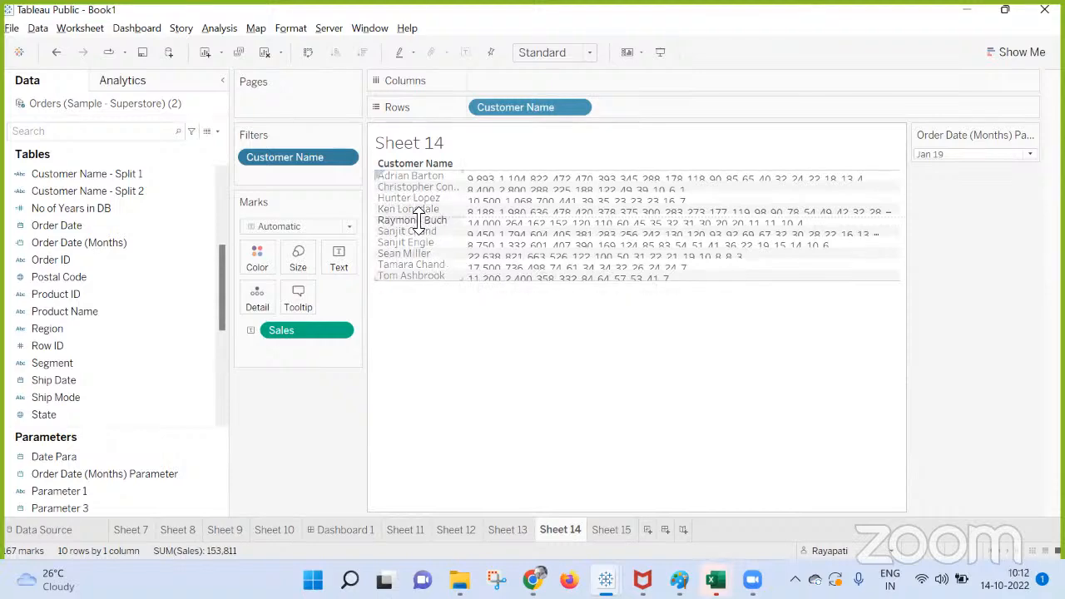
drag(418, 220, 418, 283)
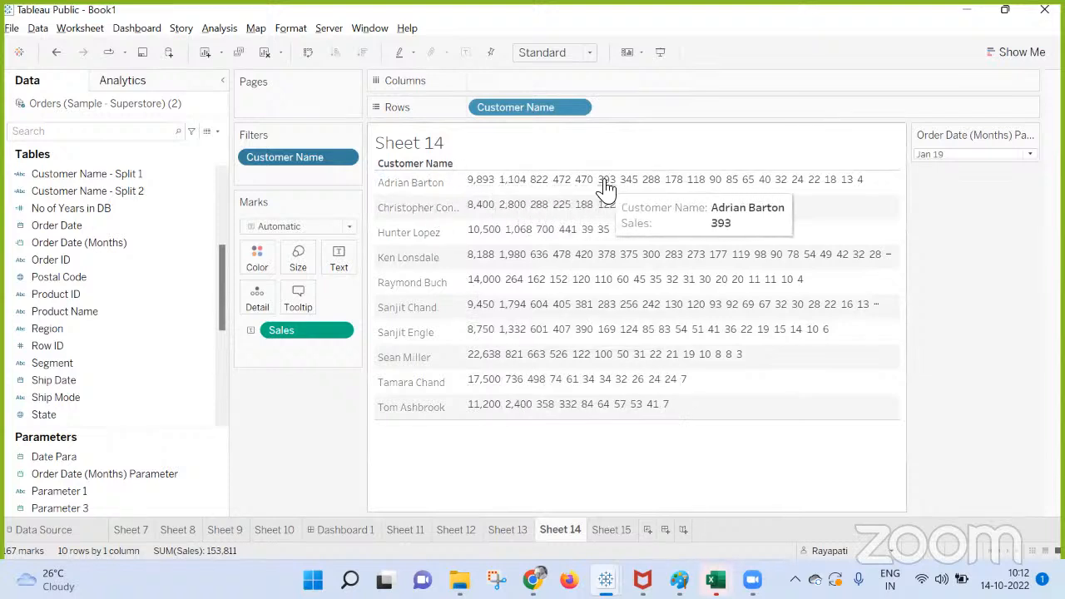
Recheck the Customer Name filter's top 10 by Sum of Sales limit and the worksheet's measure aggregation setting.
right_click(254, 167)
click(283, 173)
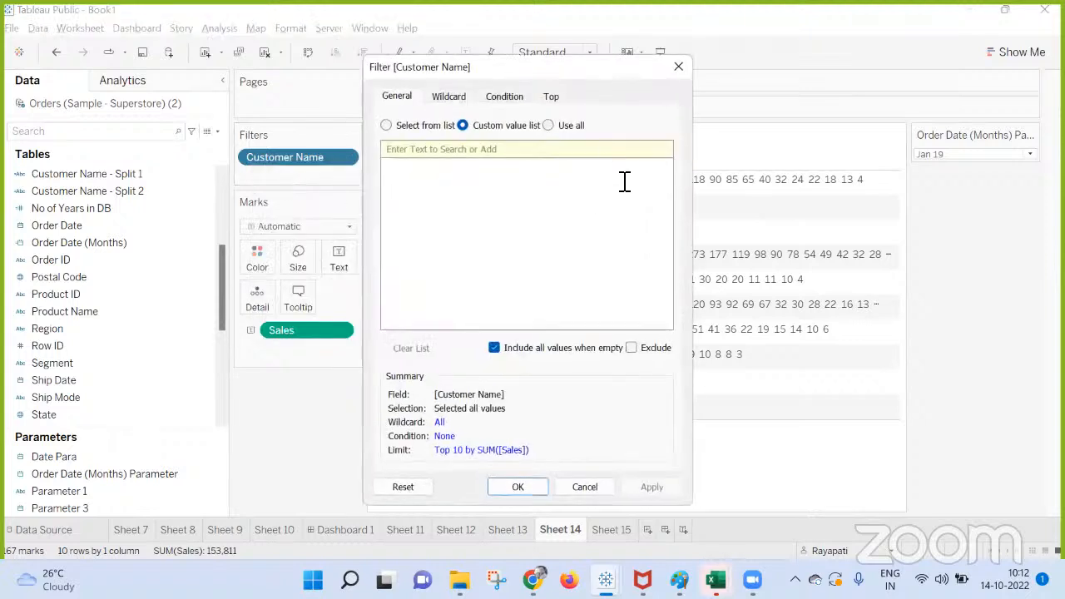
click(545, 98)
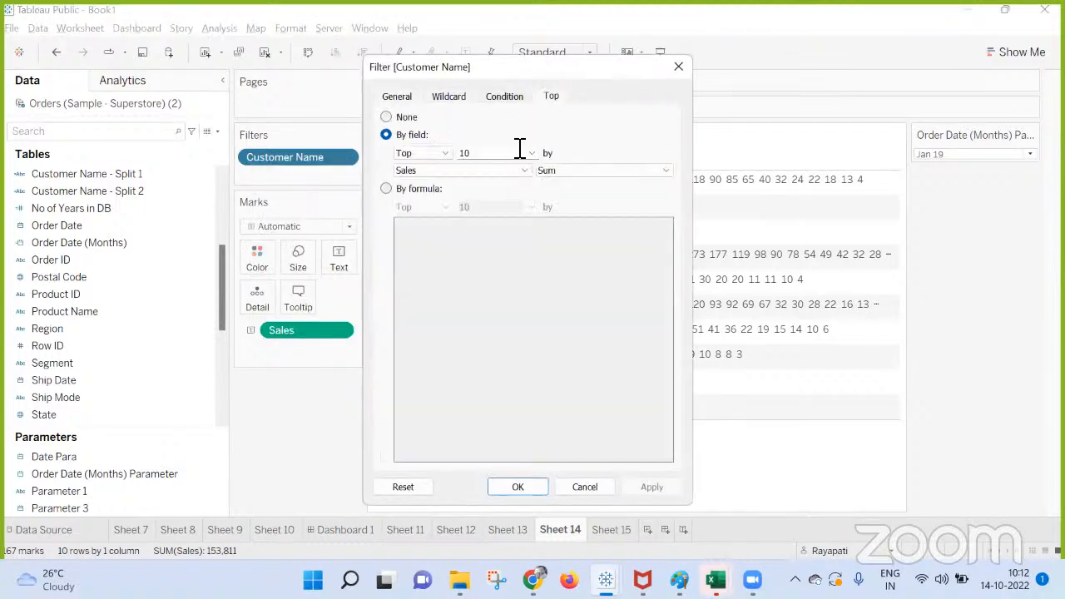
click(574, 172)
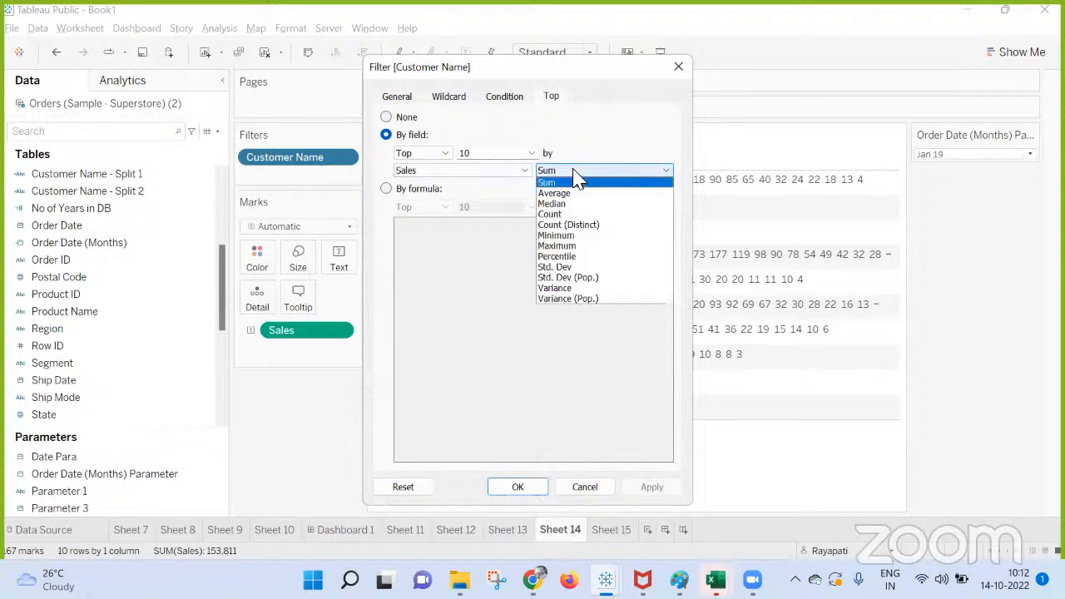
click(573, 177)
click(519, 487)
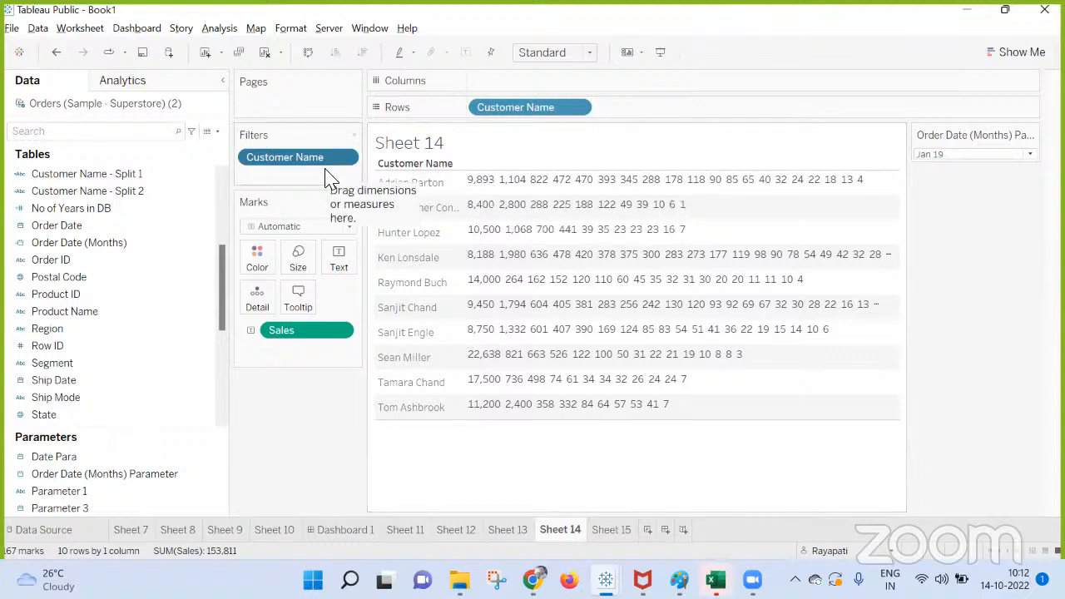
click(221, 31)
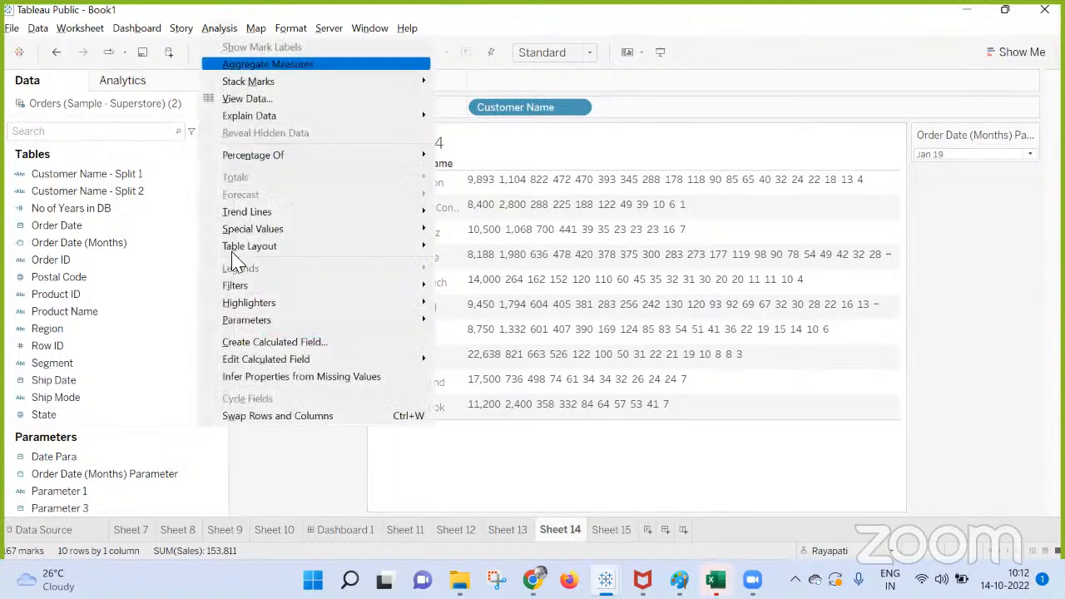
click(306, 492)
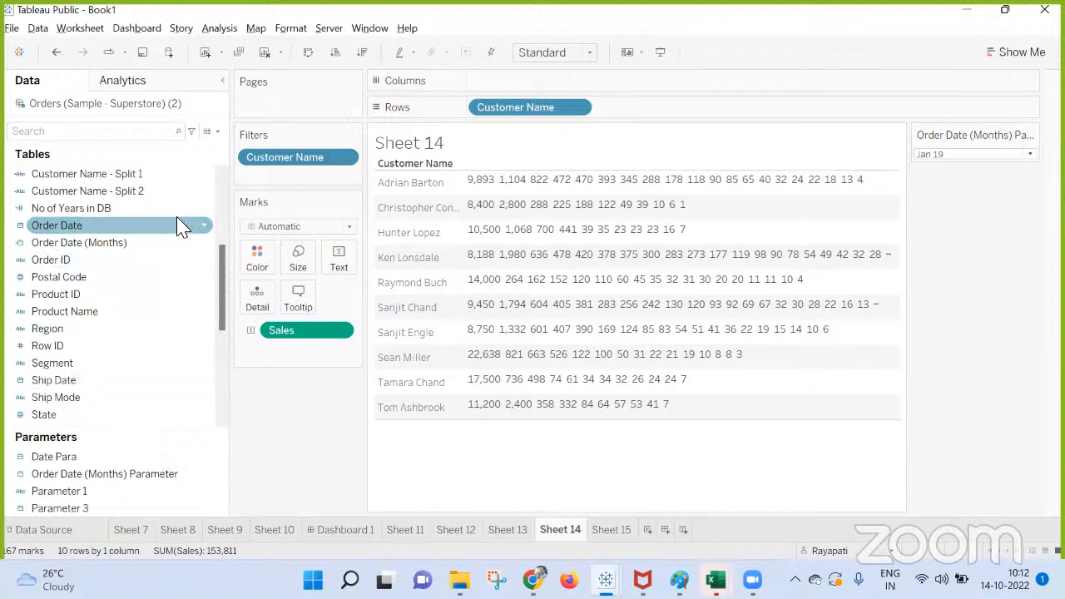
Create a combined field from Customer Name and Order ID.
scroll(142, 258, up, 4)
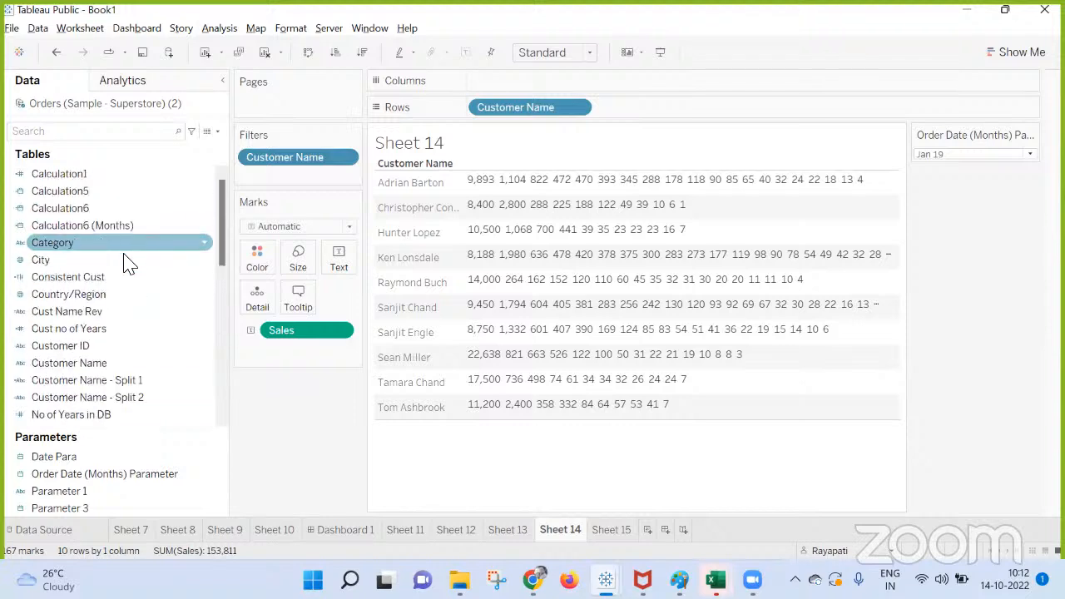
click(98, 363)
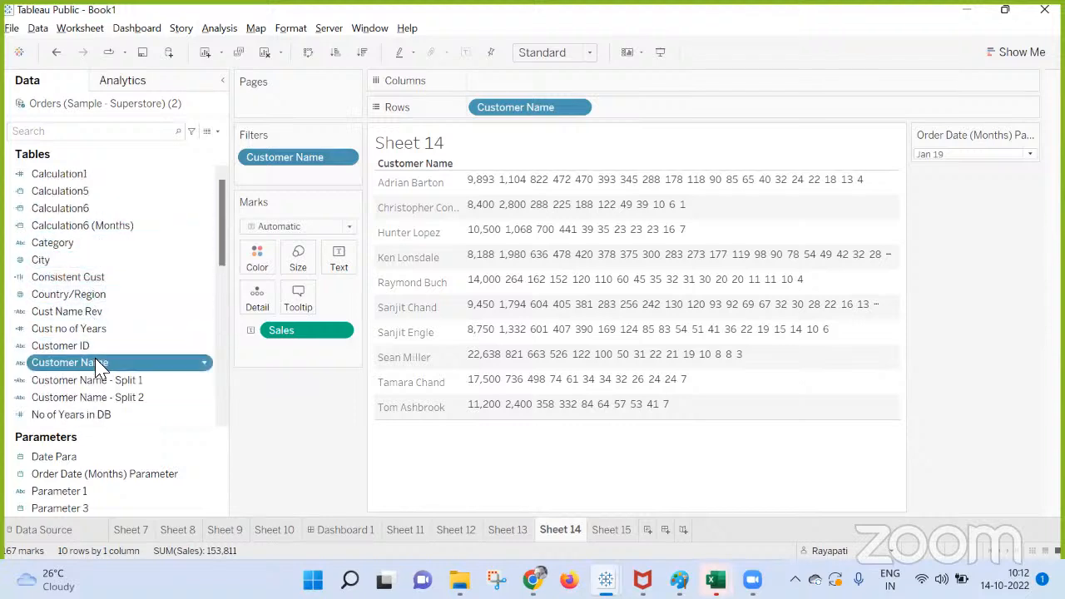
scroll(94, 244, down, 8)
scroll(116, 275, up, 8)
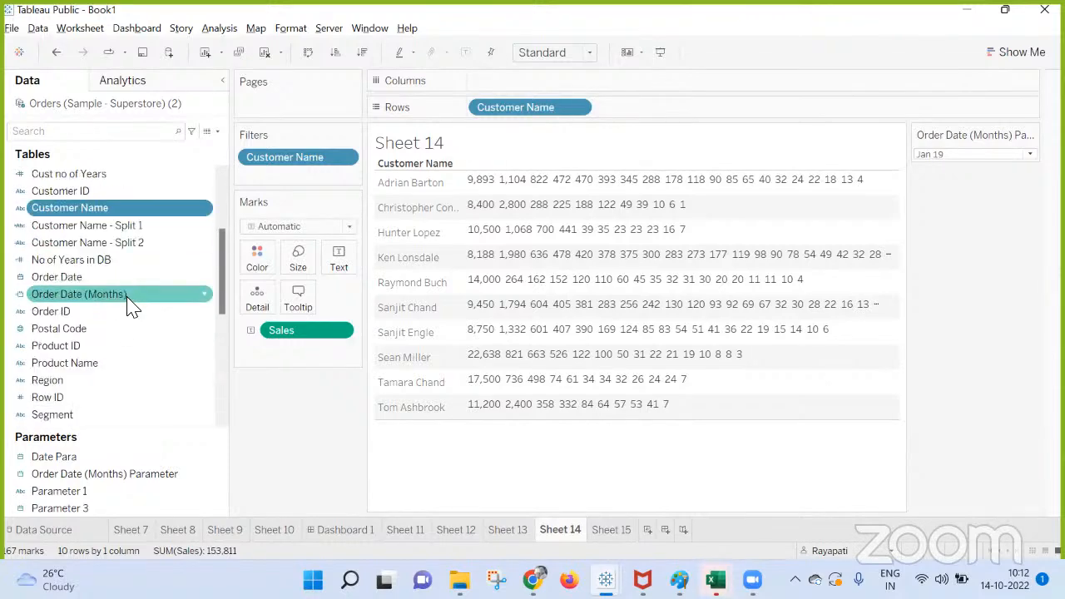
scroll(125, 300, down, 2)
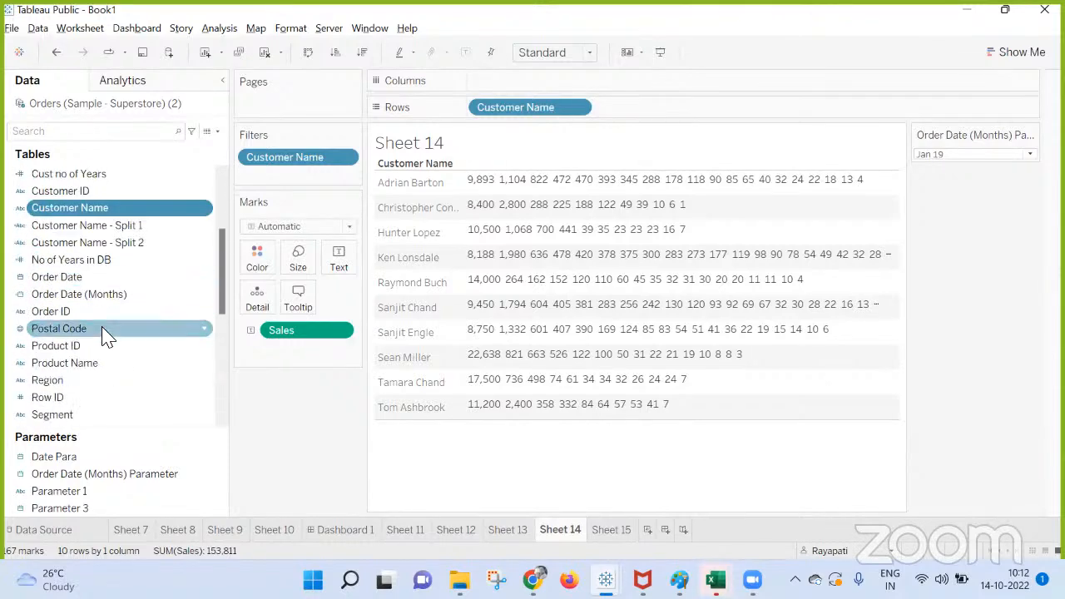
click(70, 315)
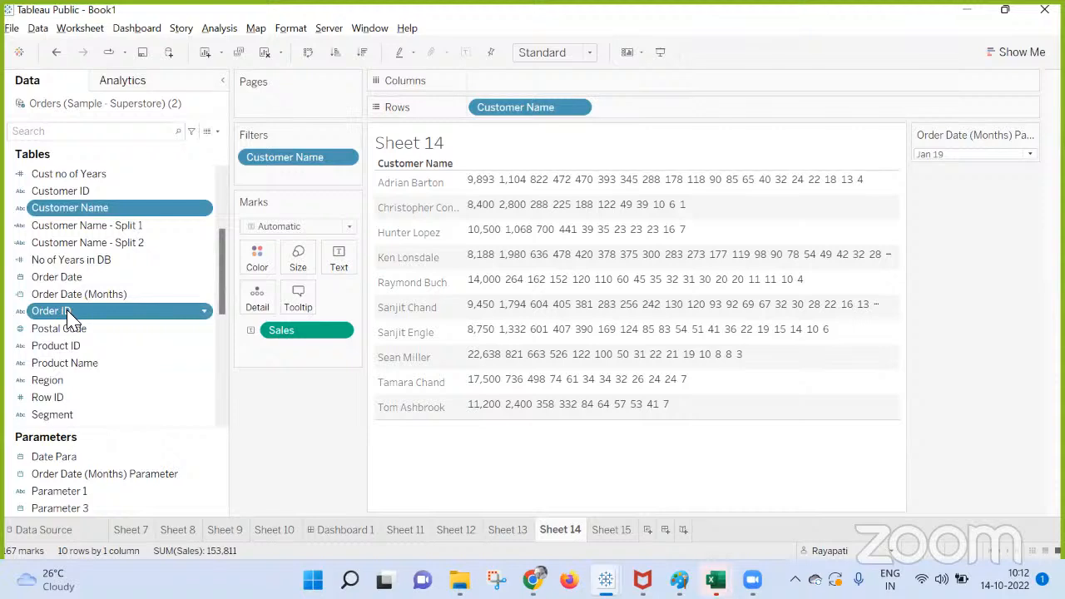
right_click(70, 316)
mouse_move(147, 360)
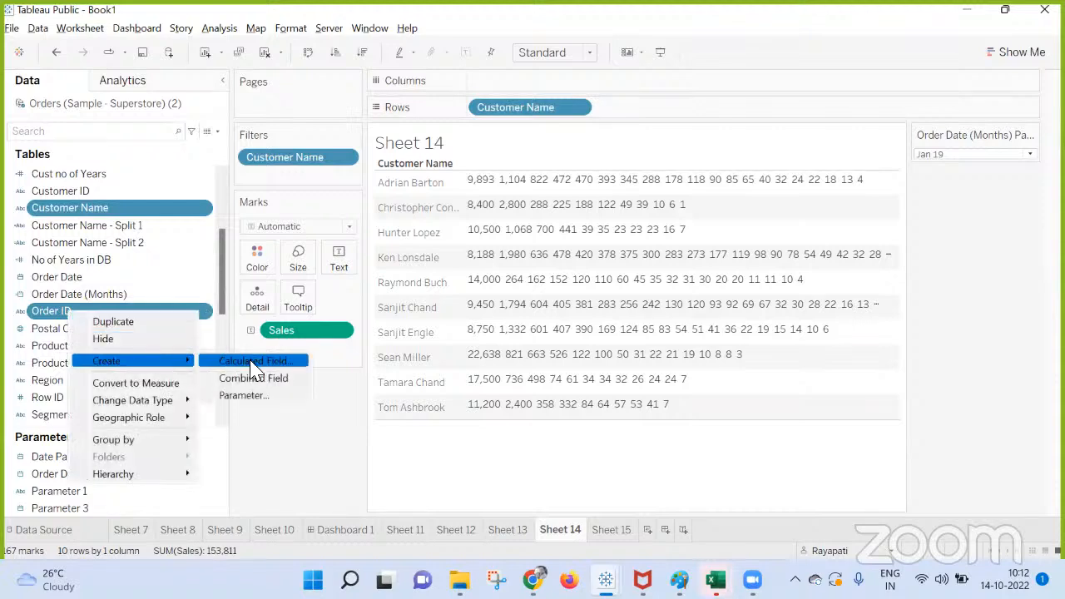
click(264, 378)
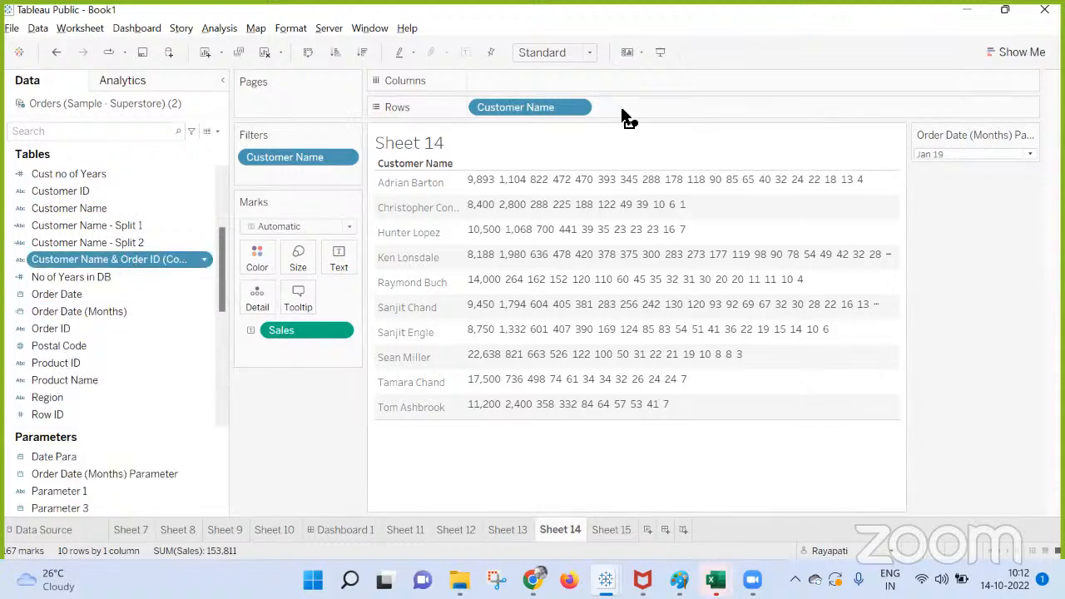
Place the combined Customer Name & Order ID field on Rows and remove the separate Customer Name field from Rows.
drag(626, 116, 599, 119)
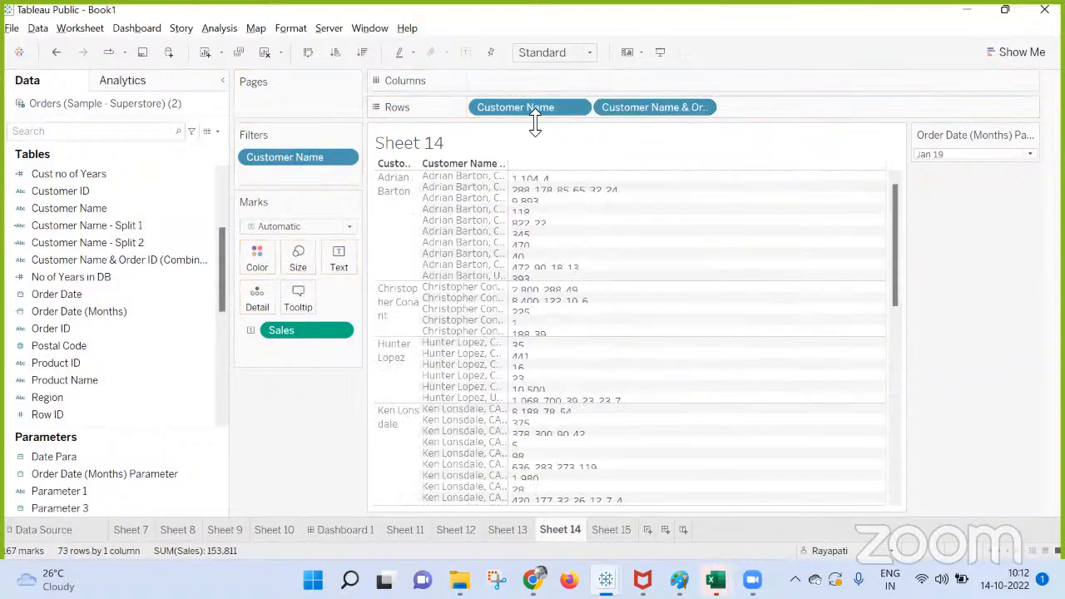
drag(532, 116, 1028, 265)
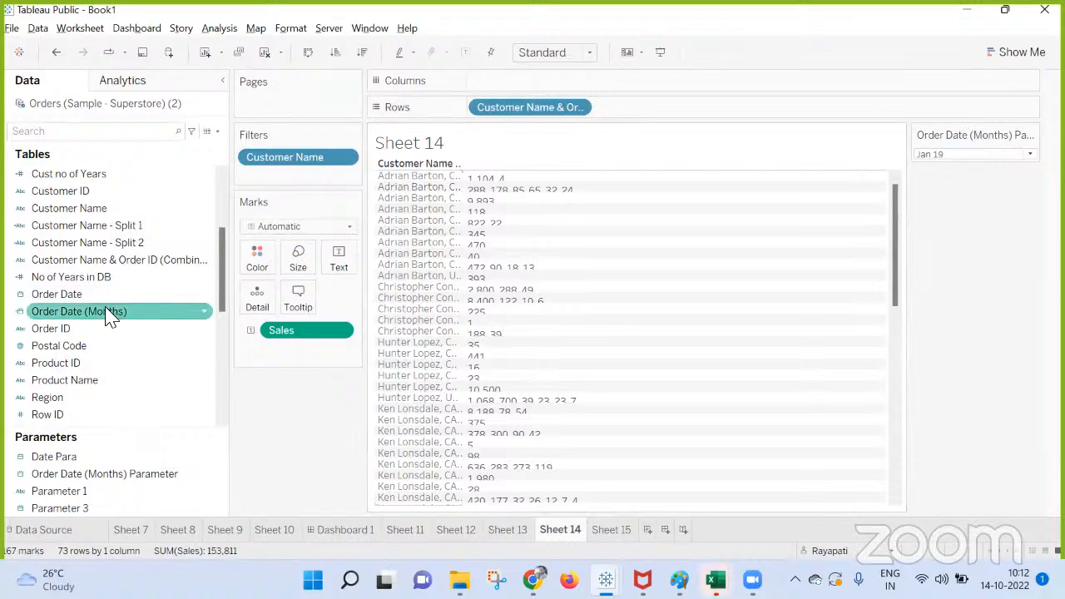
scroll(96, 254, up, 3)
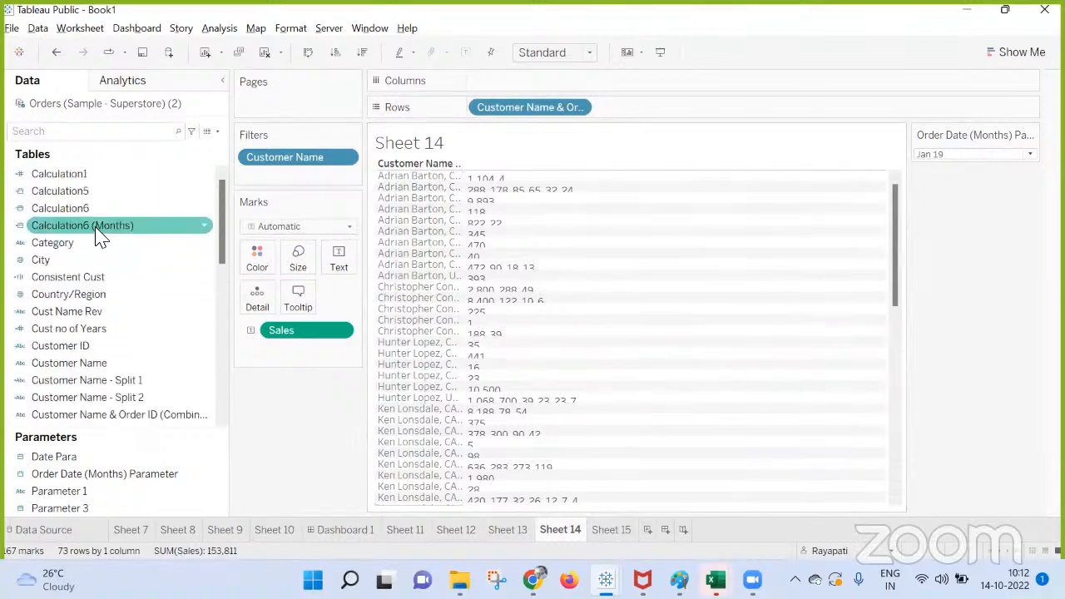
scroll(97, 238, down, 4)
scroll(96, 237, up, 4)
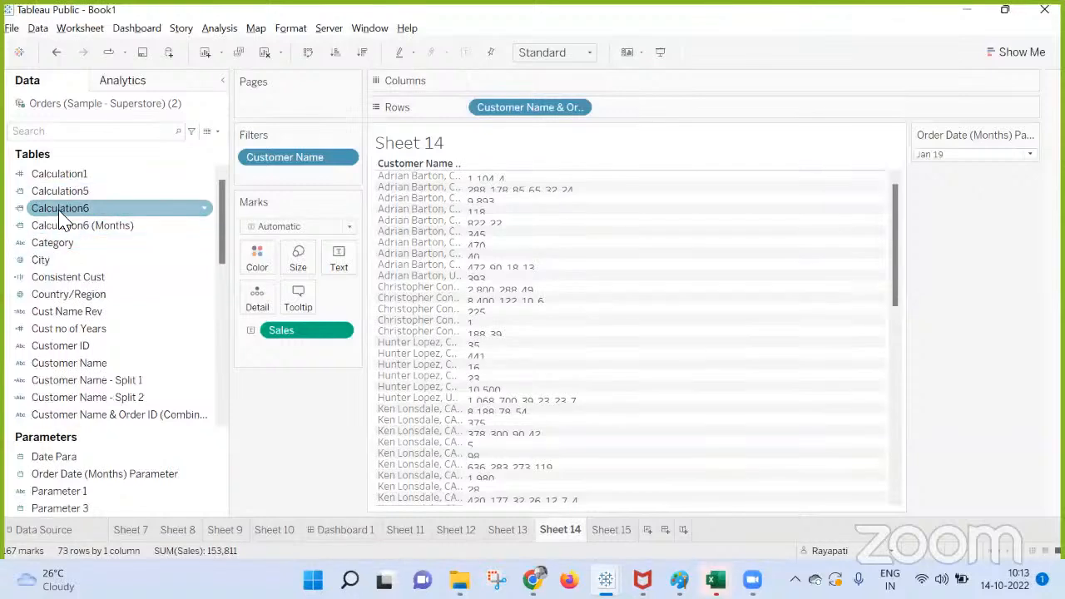
scroll(75, 219, down, 1)
scroll(143, 225, down, 1)
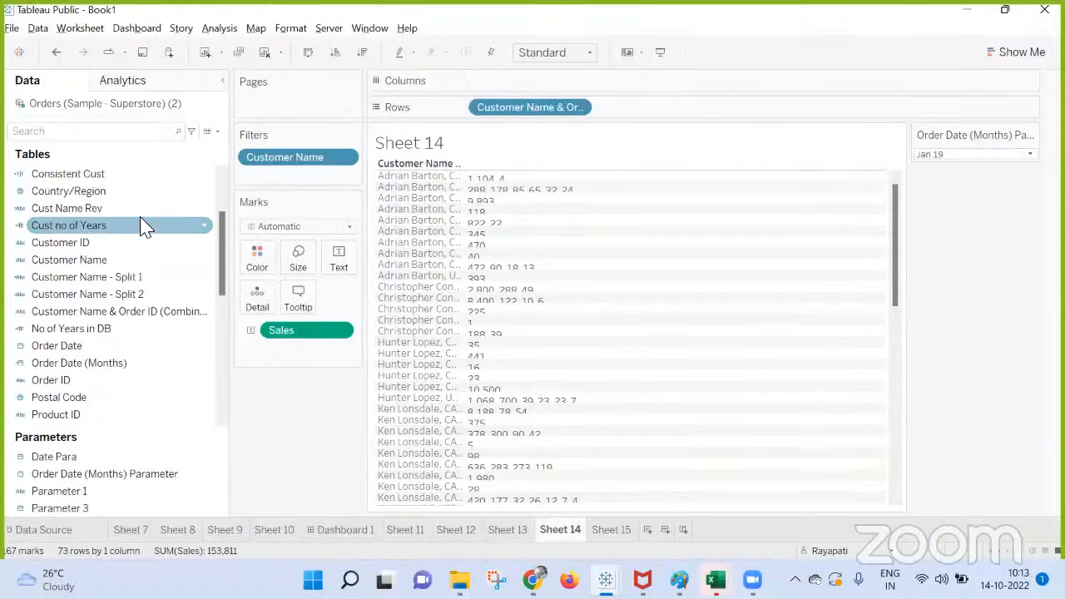
Remove the Customer Name filter and review the General and Condition options of the combined field's filter.
drag(326, 162, 516, 117)
right_click(517, 109)
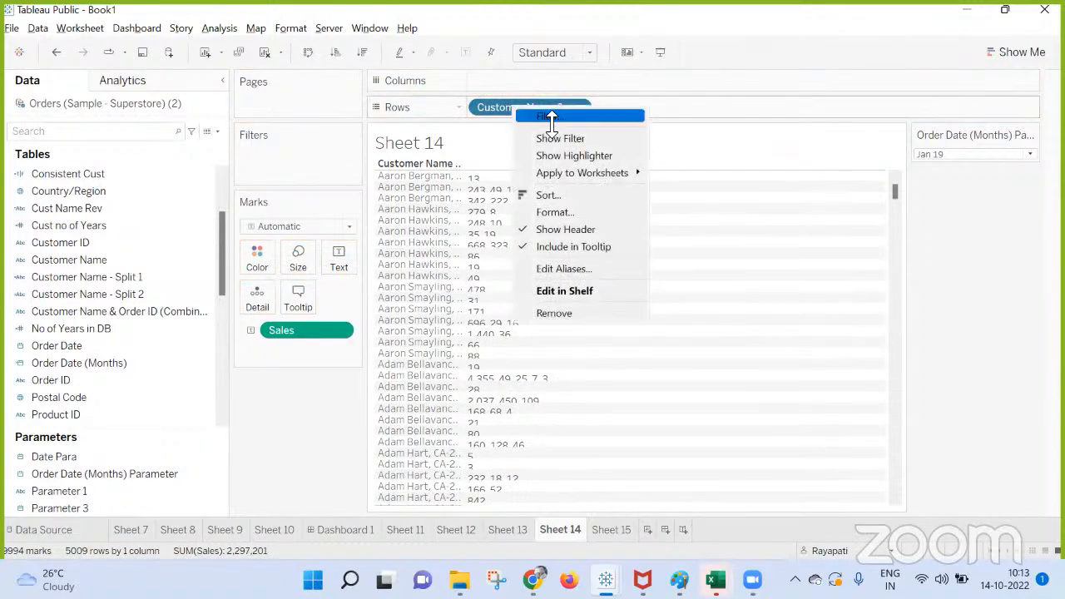
click(551, 117)
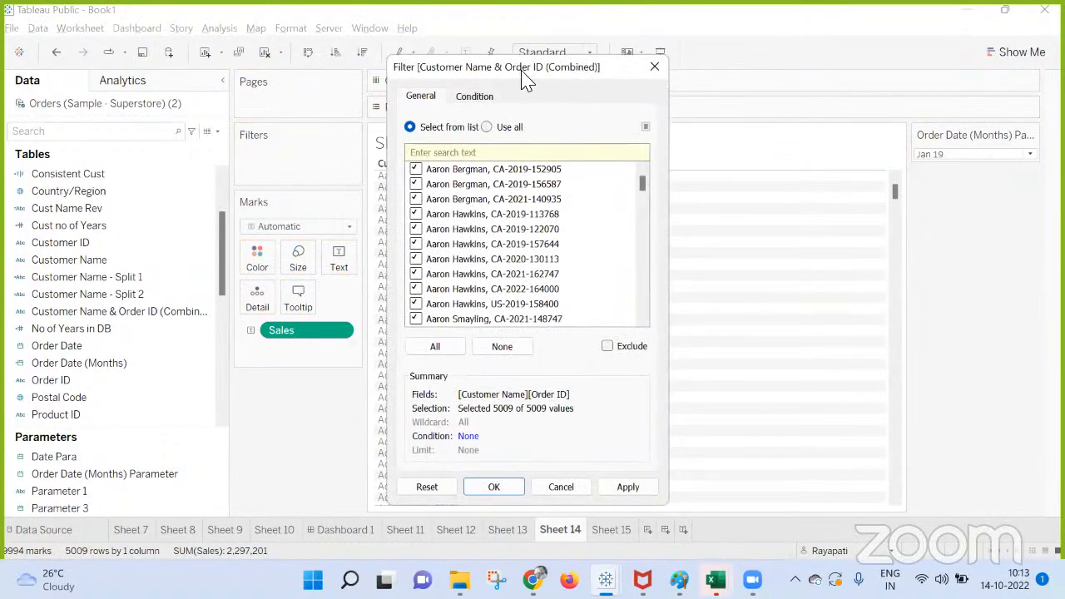
click(481, 94)
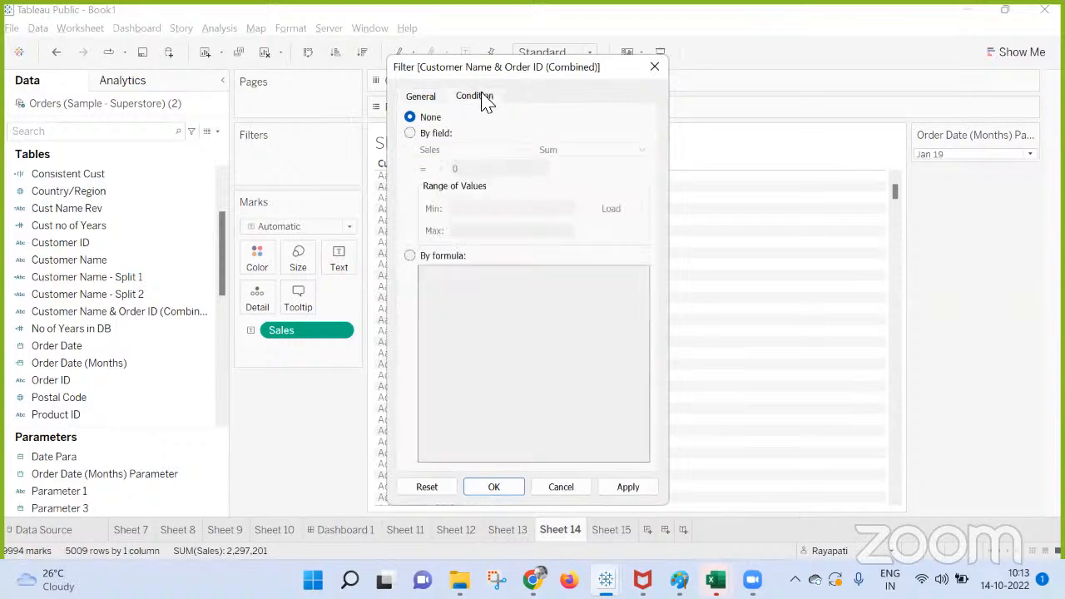
click(656, 70)
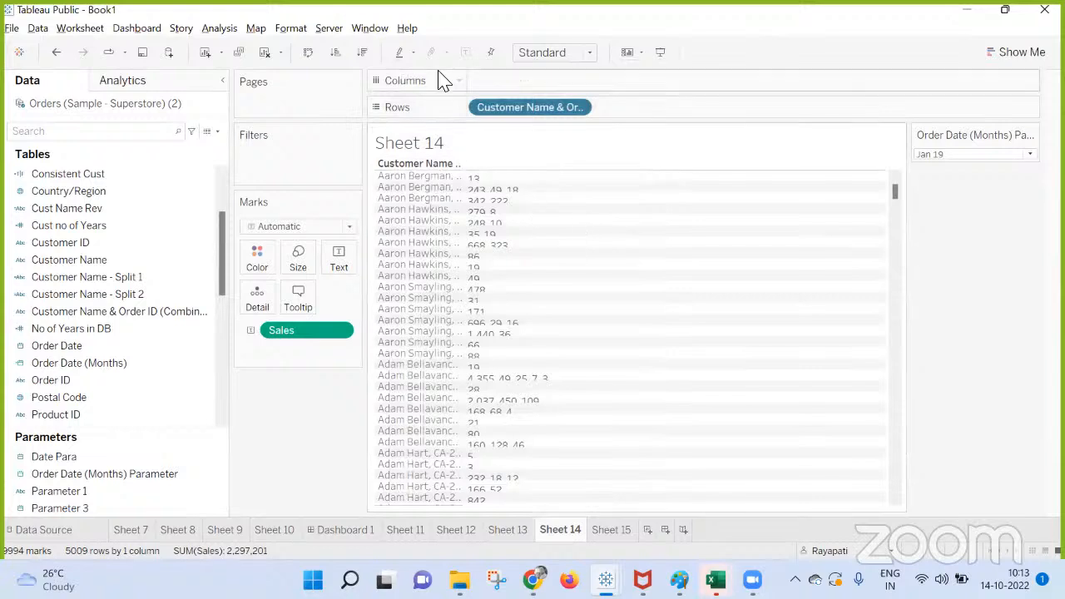
Sort the combined field descending by Sales and increase the row height so the individual Sales values are readable.
click(364, 55)
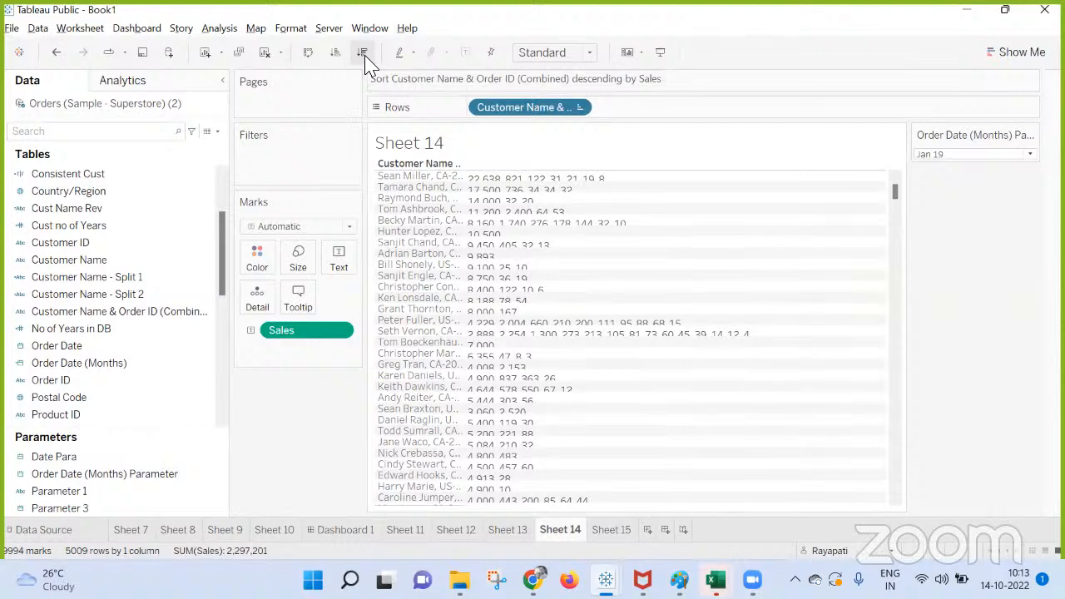
mouse_move(475, 178)
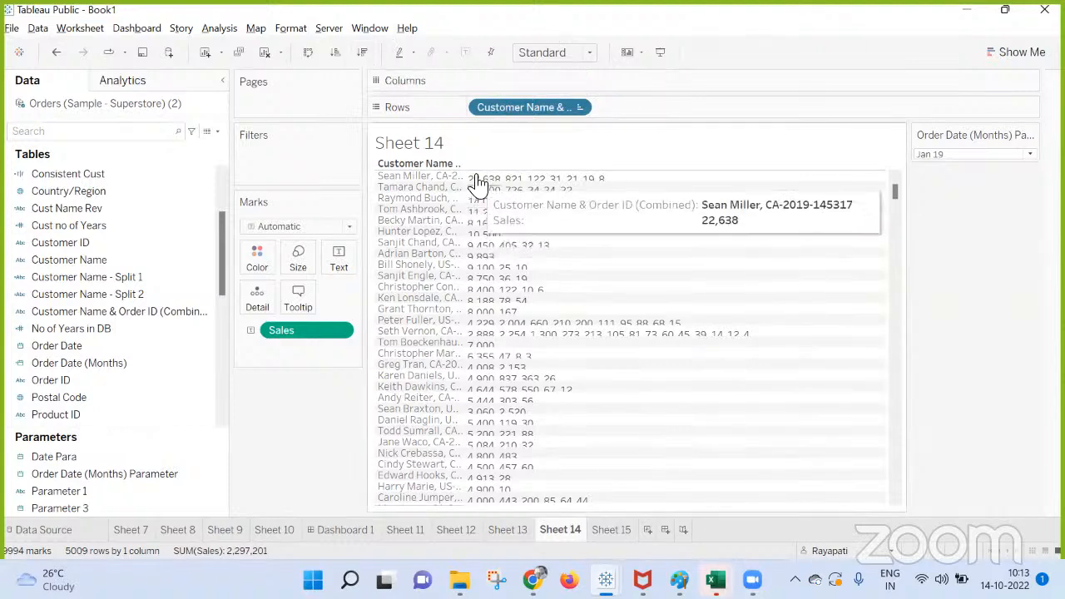
drag(450, 182, 450, 187)
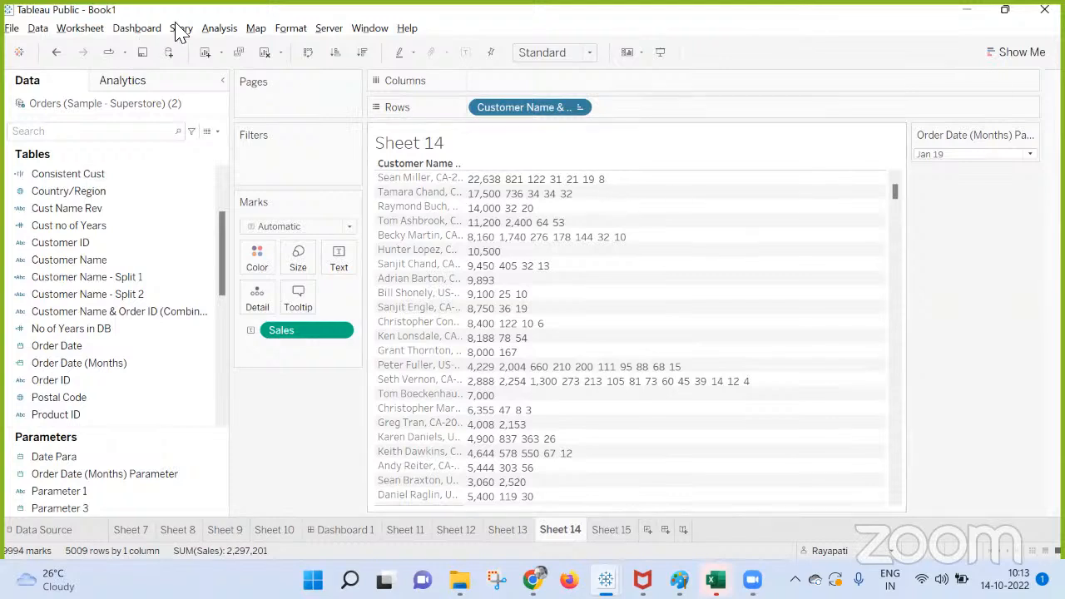
mouse_move(499, 192)
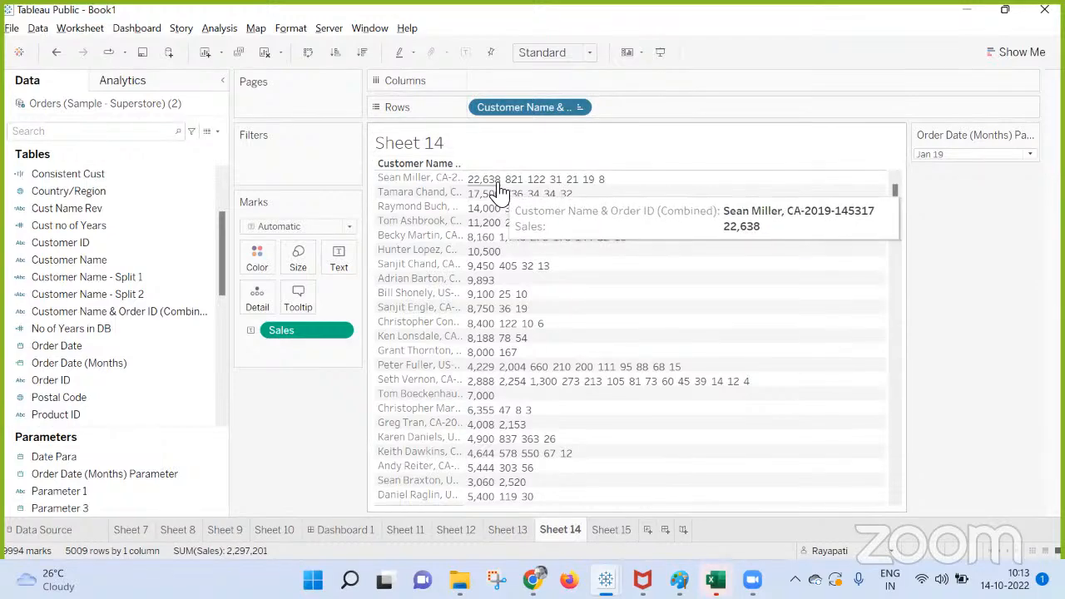
Replace the combined field on Rows with Customer Name, adding all members.
drag(520, 107, 121, 271)
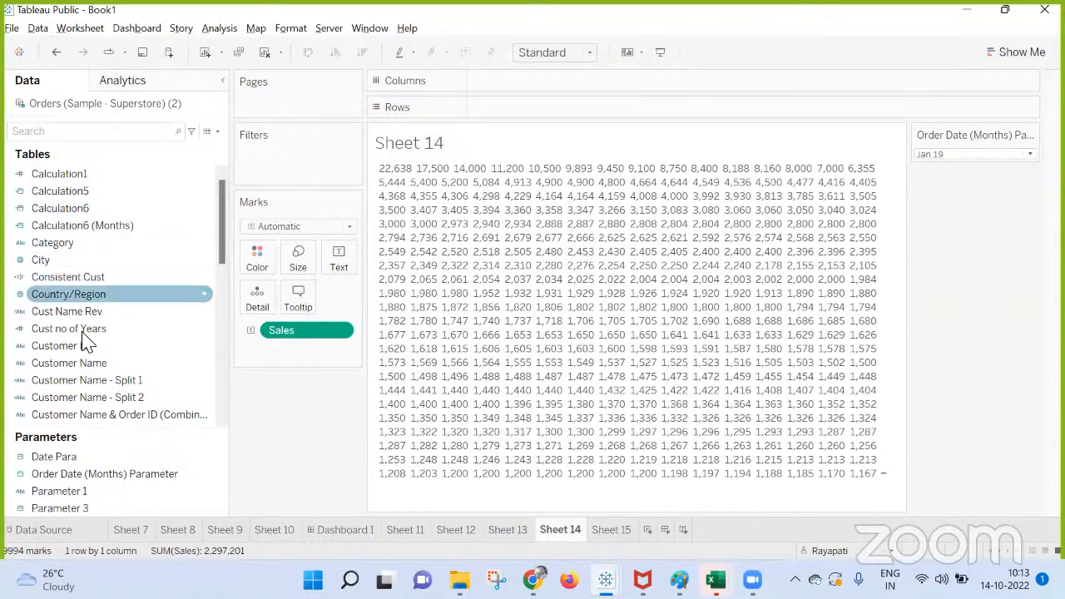
drag(77, 372, 526, 124)
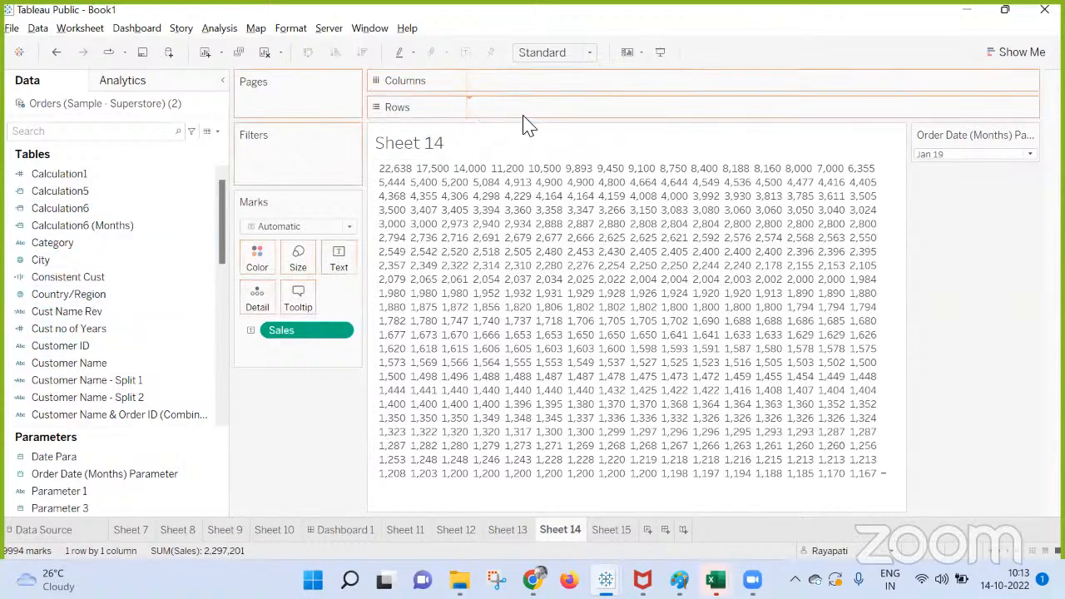
click(516, 285)
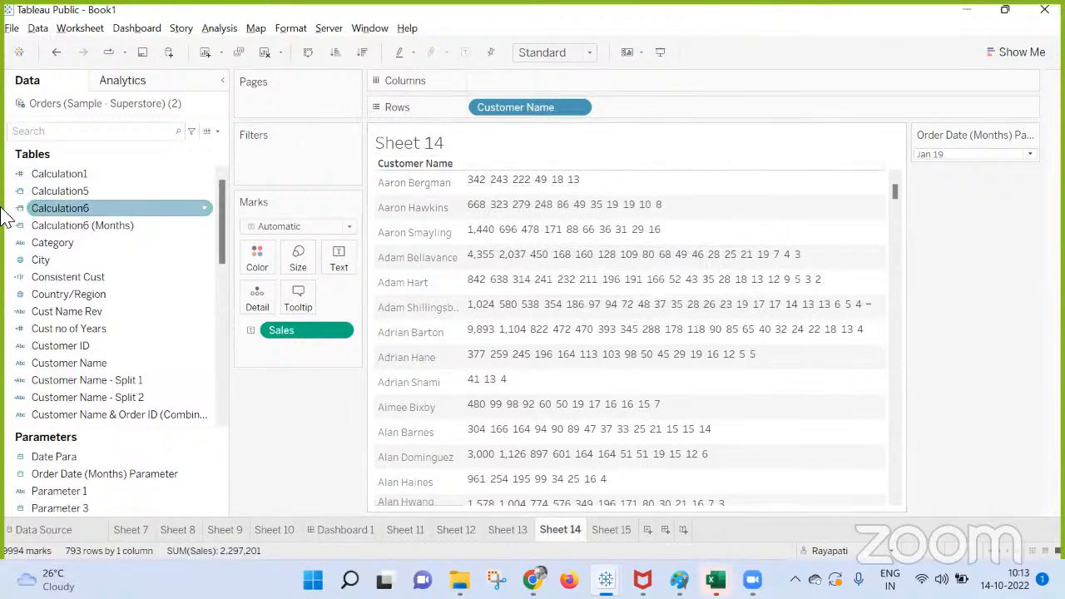
Add Order ID and Product Name with all their members to Rows after Customer Name, and increase the row height.
scroll(123, 276, down, 2)
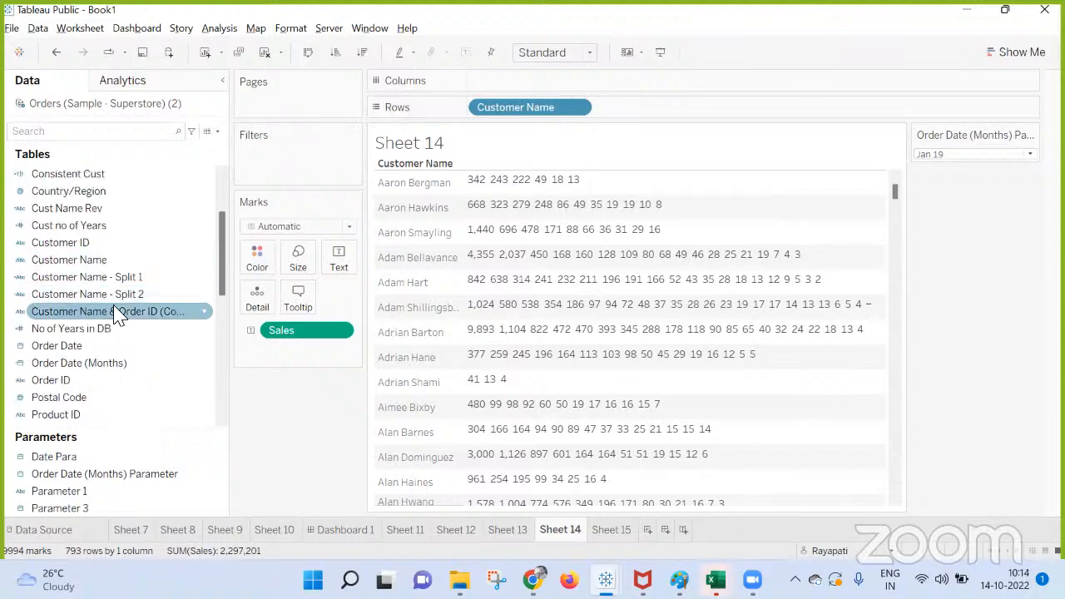
scroll(114, 311, down, 2)
drag(67, 283, 682, 119)
click(499, 285)
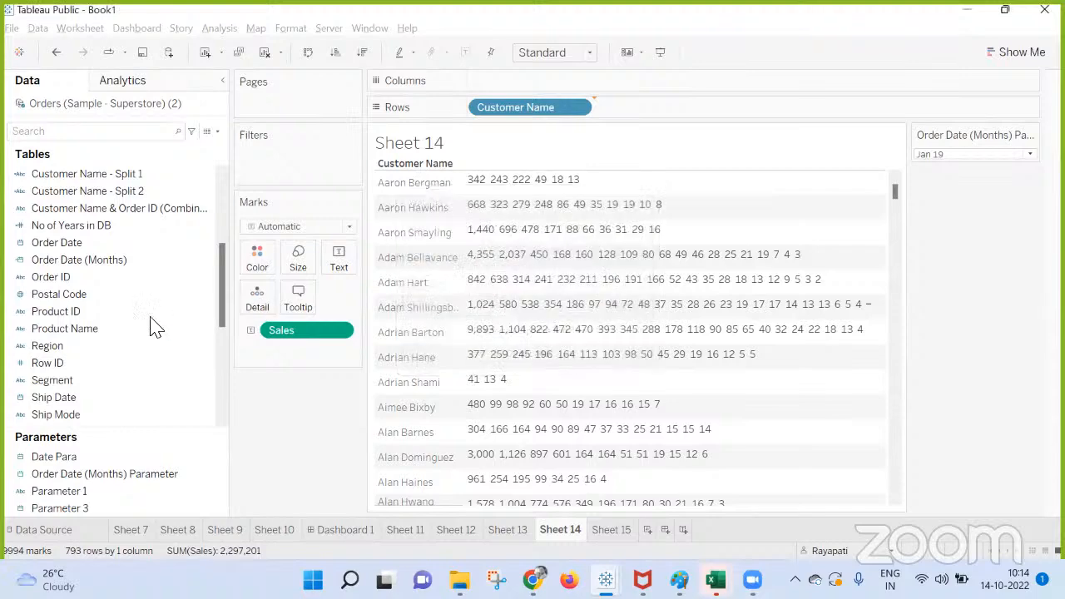
drag(71, 330, 830, 124)
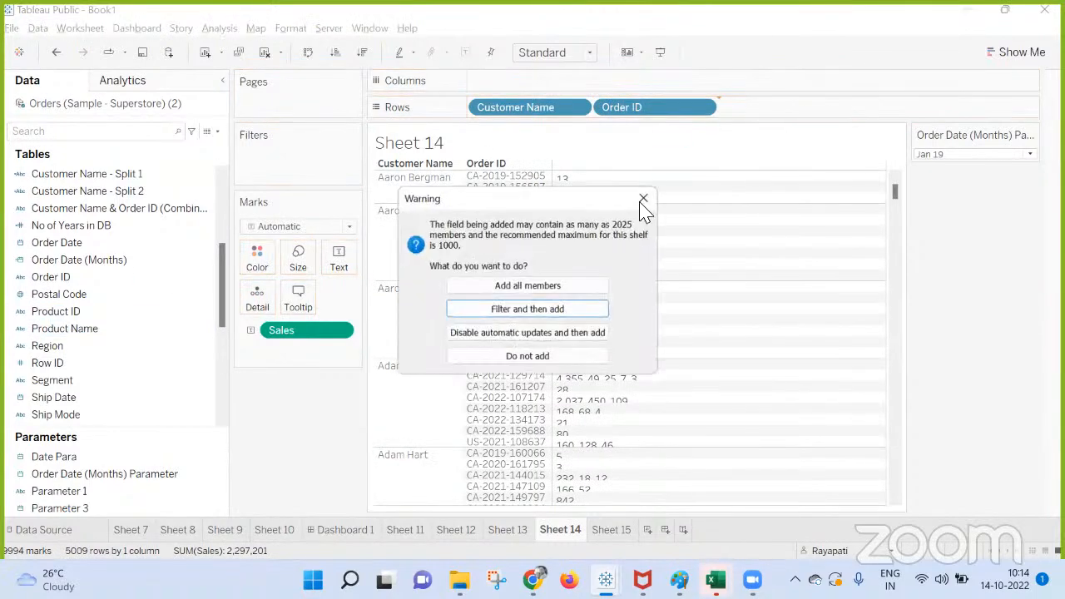
click(516, 300)
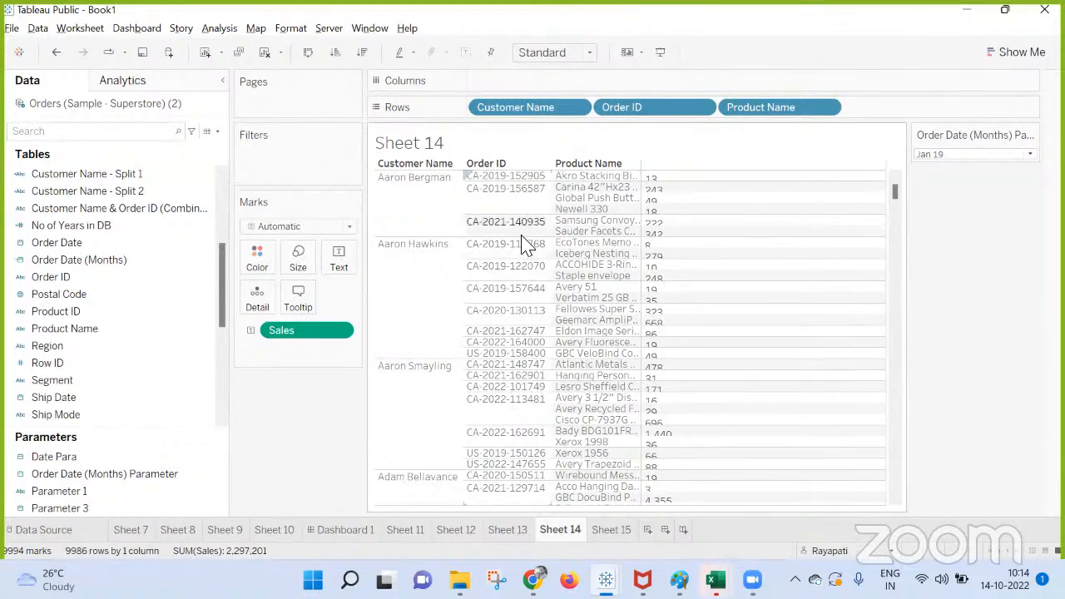
drag(522, 241, 528, 284)
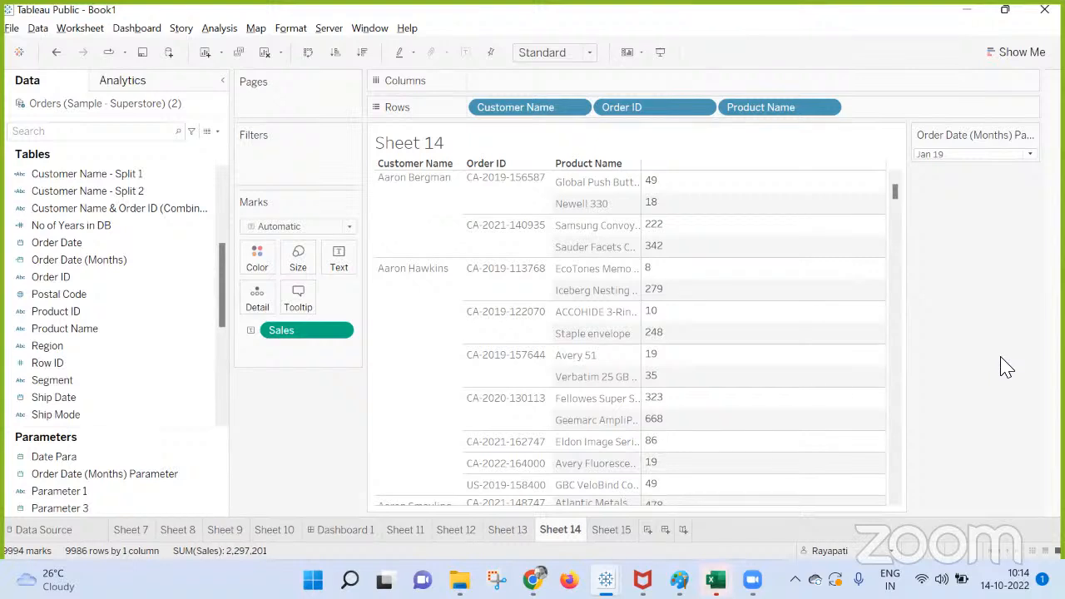
Remove Order ID and Product Name from Rows, leaving only Customer Name.
drag(666, 107, 1024, 340)
drag(677, 112, 1023, 315)
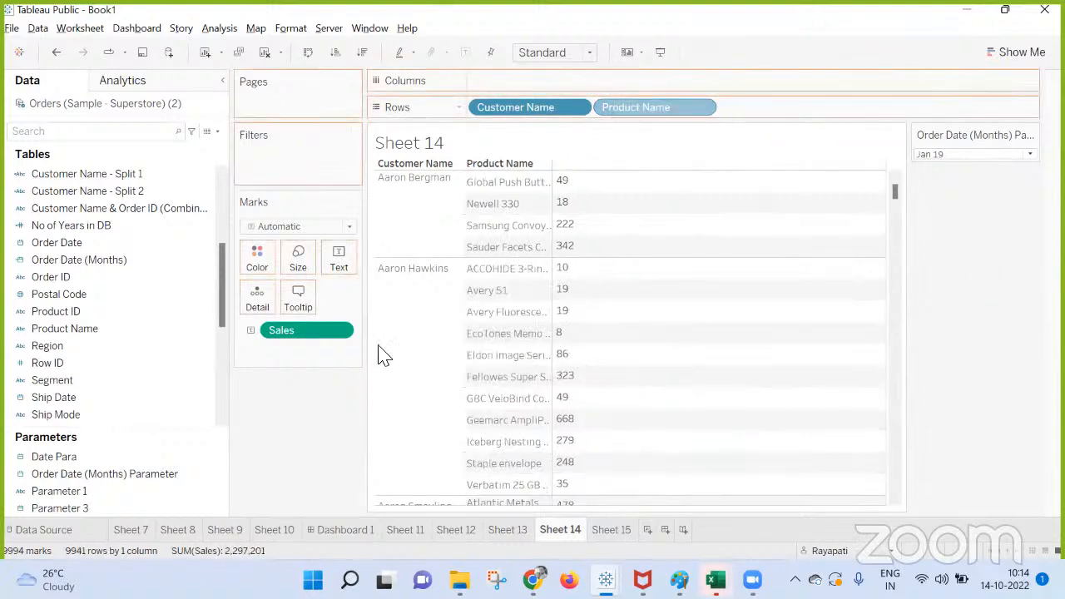
drag(383, 354, 385, 349)
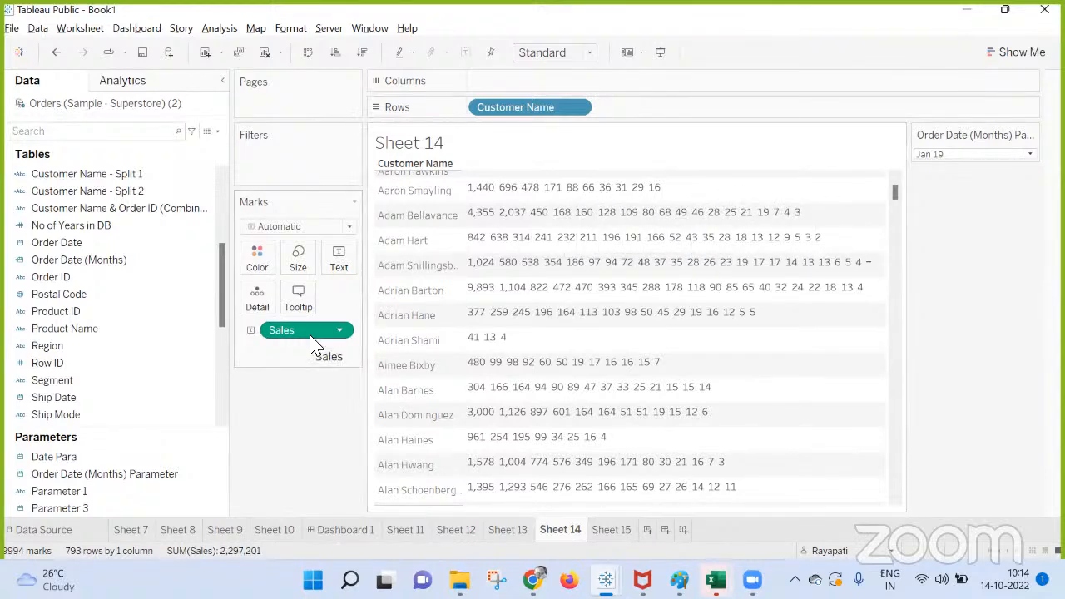
scroll(407, 233, up, 2)
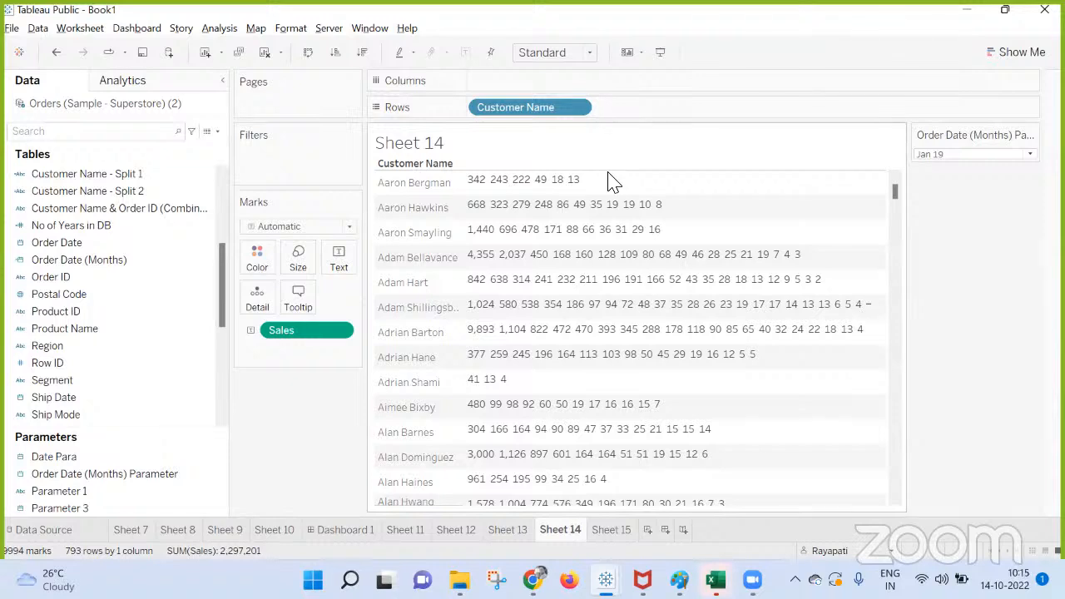
Remove Sales from the Marks card and turn on Aggregate Measures for Sheet 14.
mouse_move(566, 200)
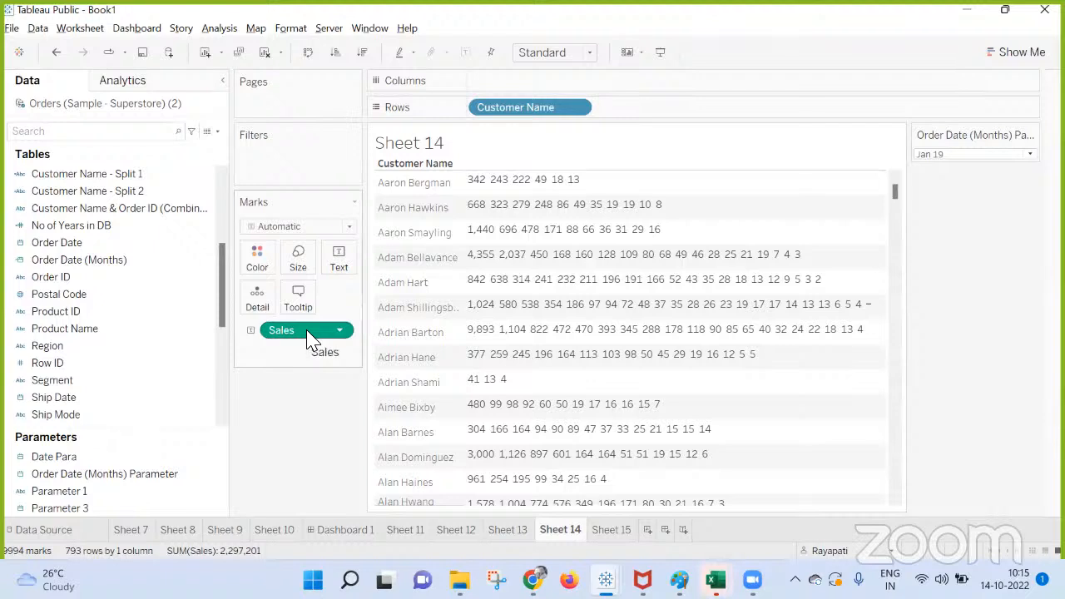
drag(307, 332, 302, 438)
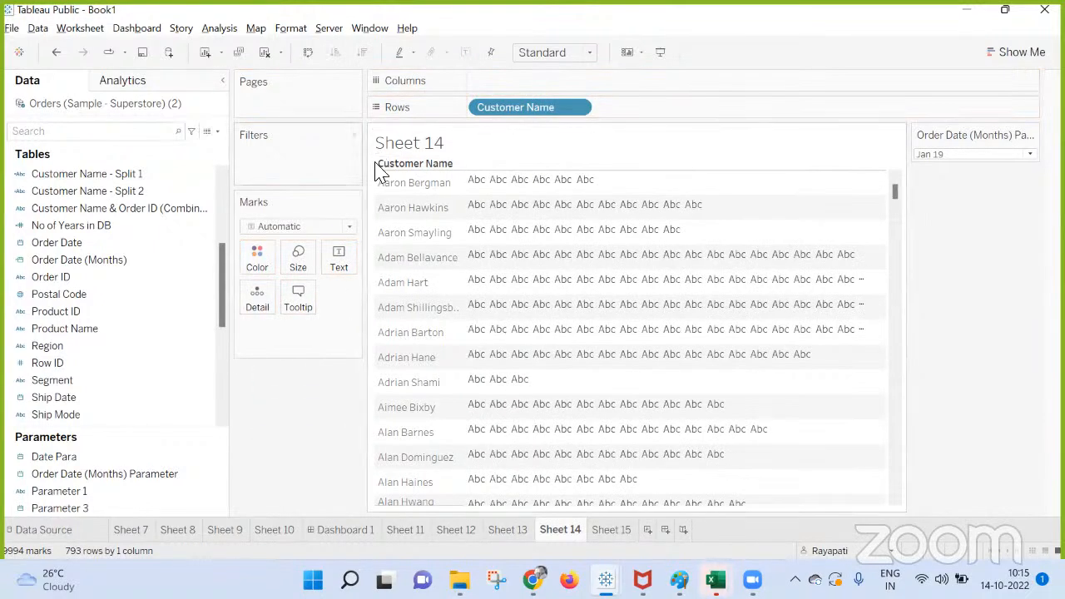
click(218, 29)
click(250, 64)
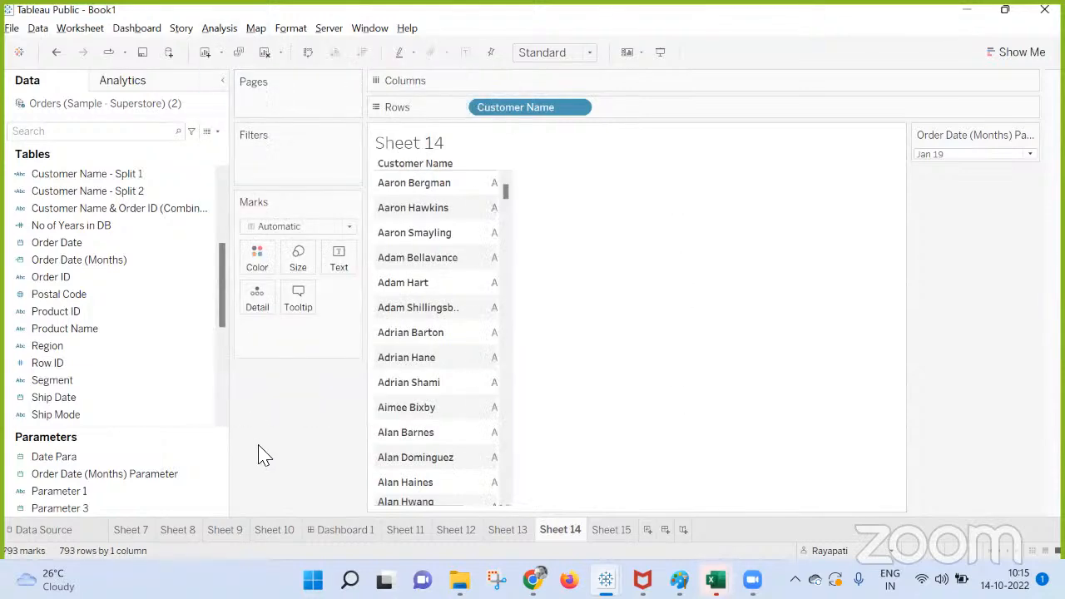
Show a Customer Name filter and limit it to the top 10 by Sum of Sales.
right_click(484, 109)
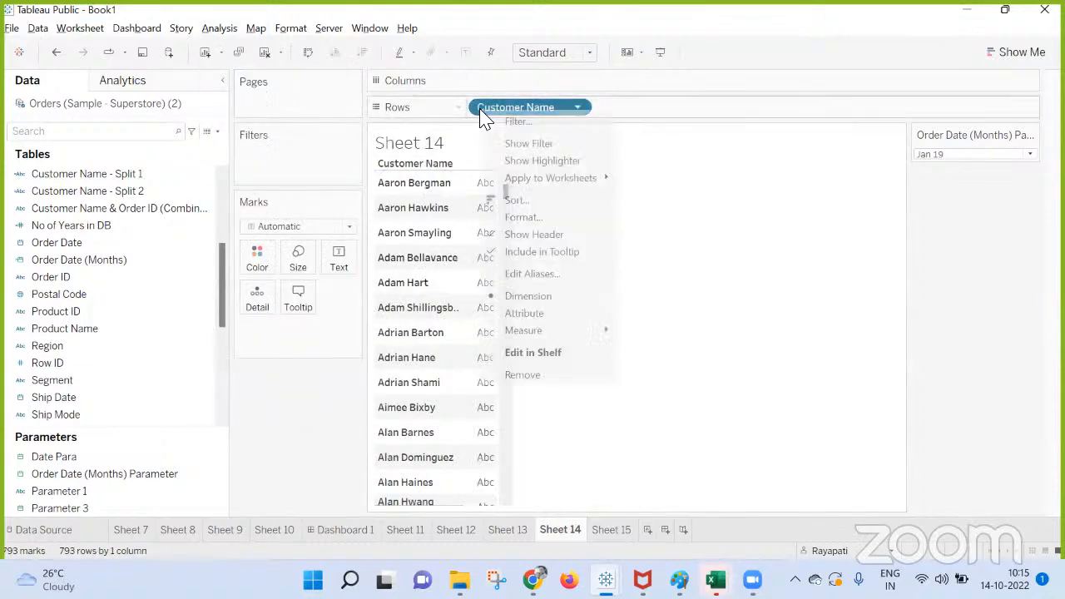
click(521, 145)
right_click(324, 163)
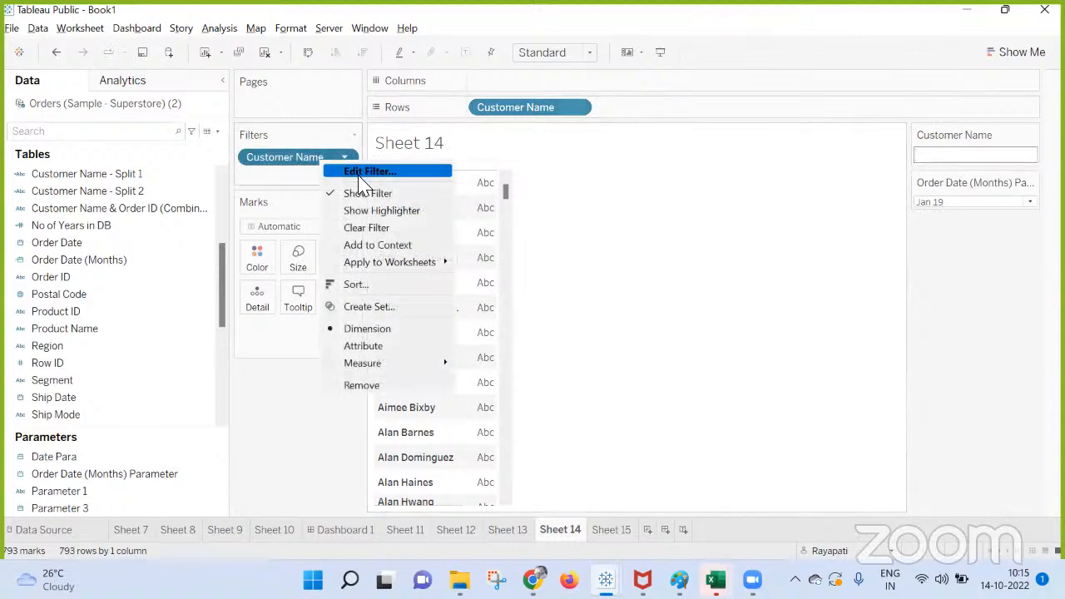
click(385, 173)
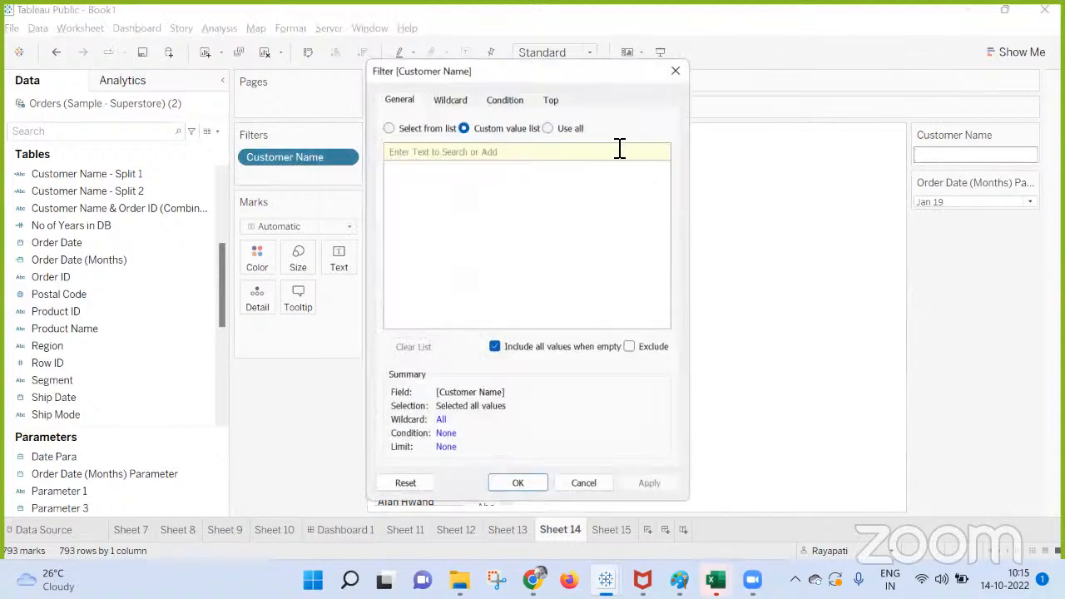
click(551, 100)
click(401, 137)
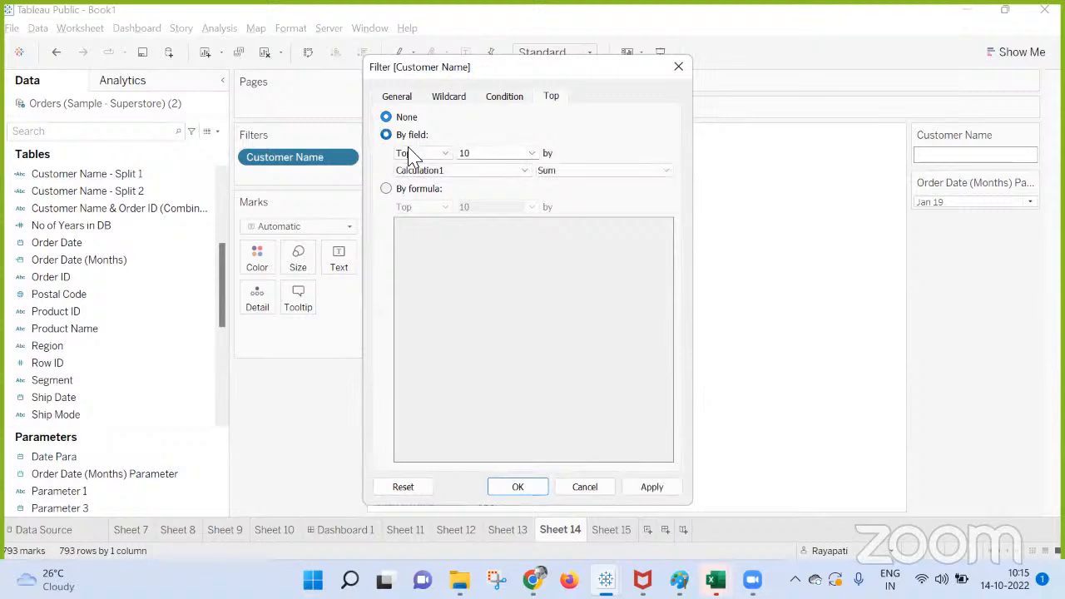
click(480, 171)
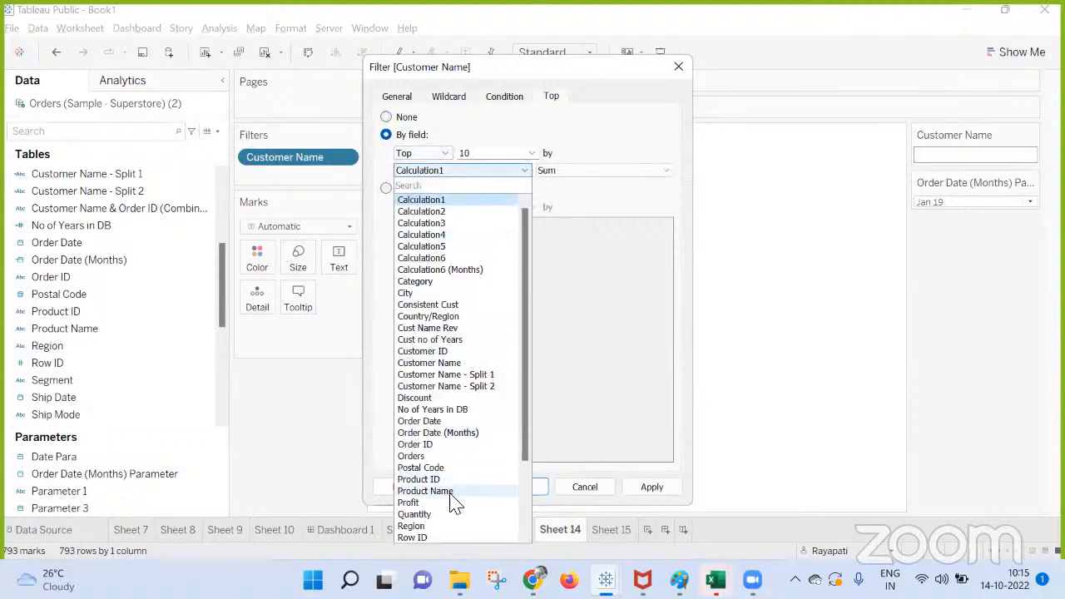
scroll(452, 499, down, 3)
click(408, 469)
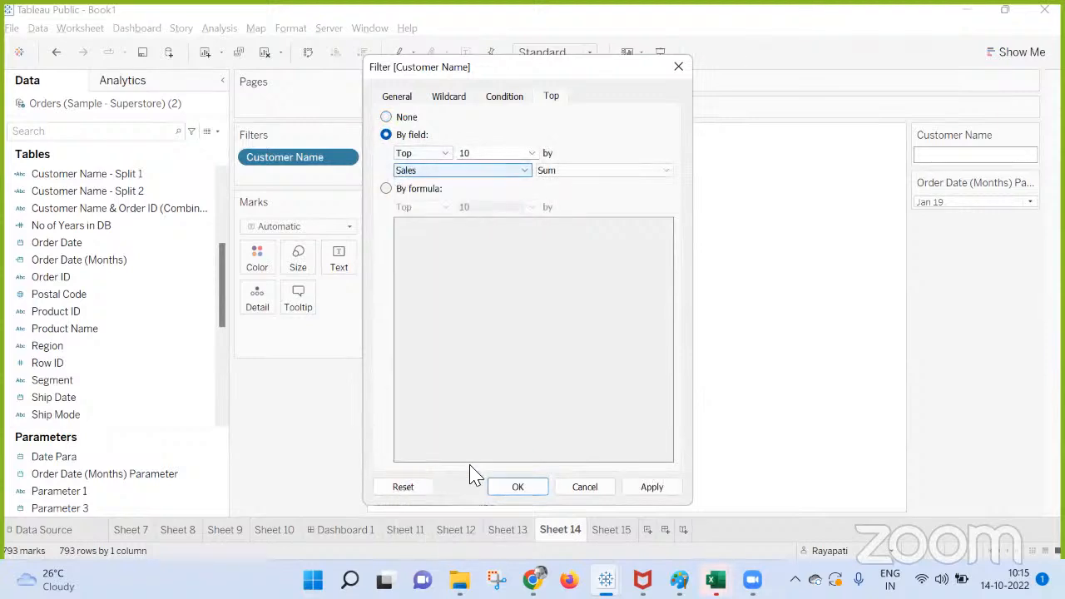
click(653, 492)
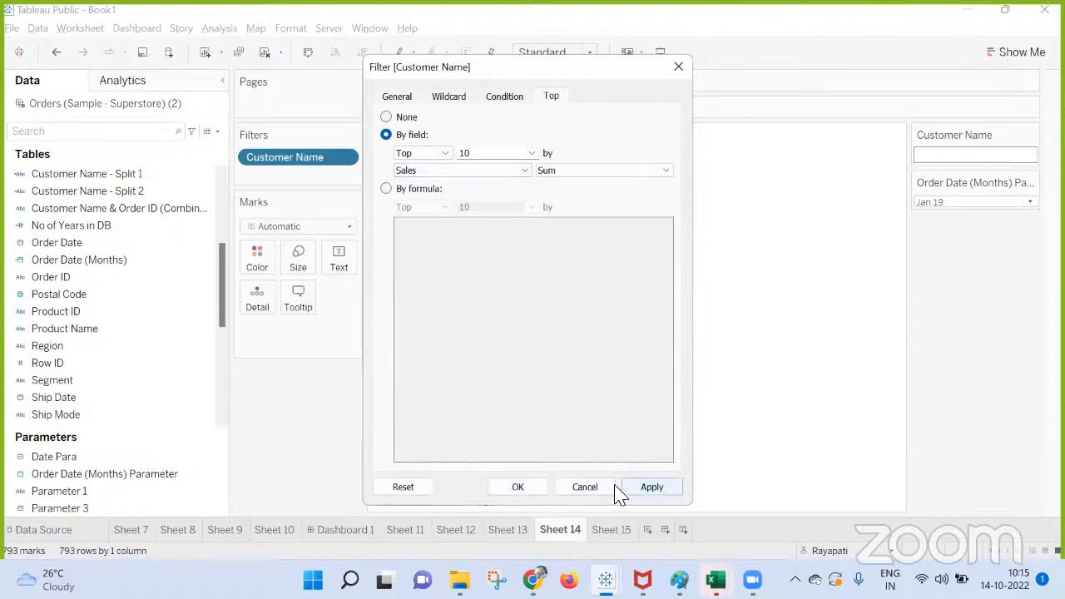
click(516, 487)
Display Sales as text for each customer on Sheet 14 and aggregate it by Maximum.
scroll(131, 333, down, 5)
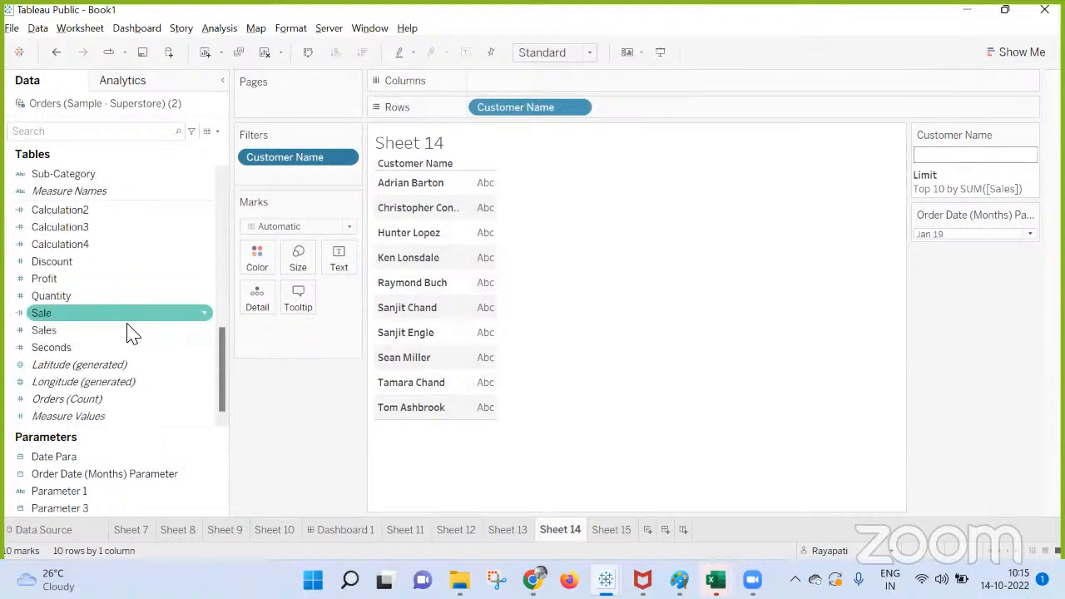
drag(78, 333, 343, 268)
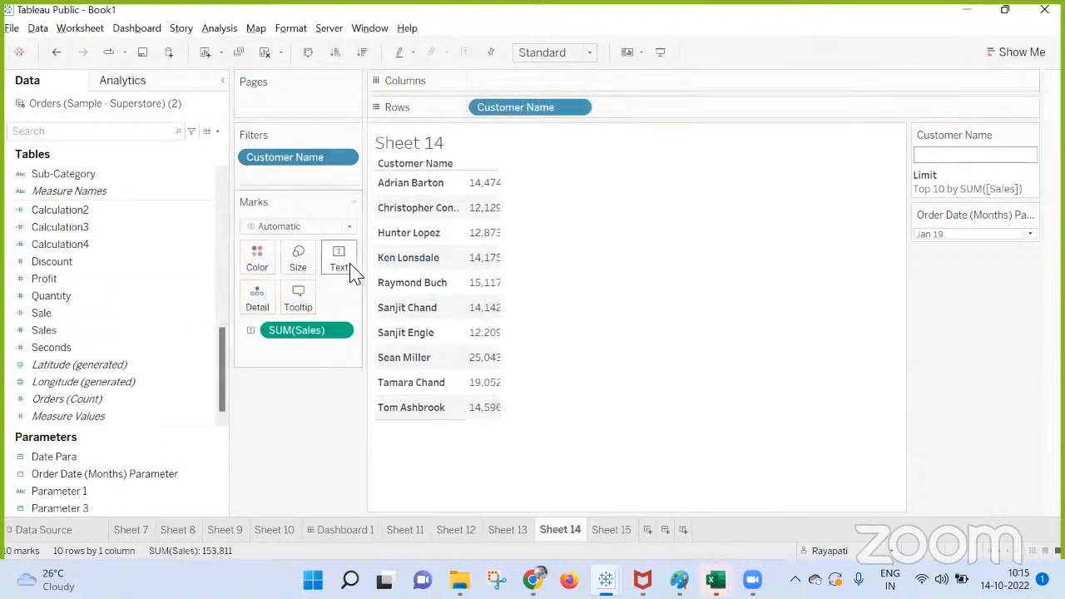
click(336, 334)
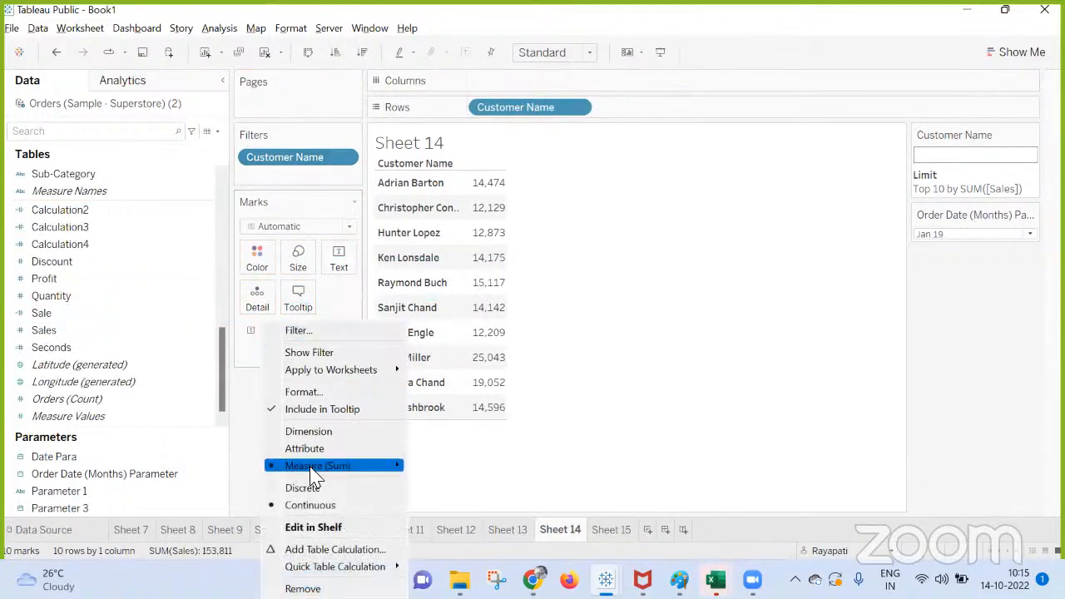
mouse_move(392, 466)
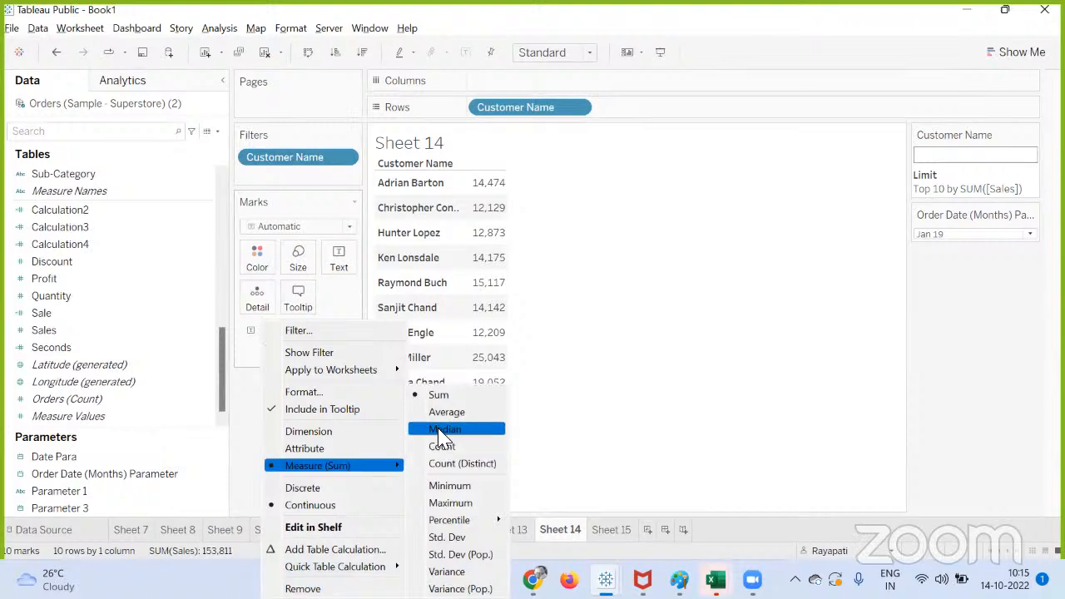
click(451, 503)
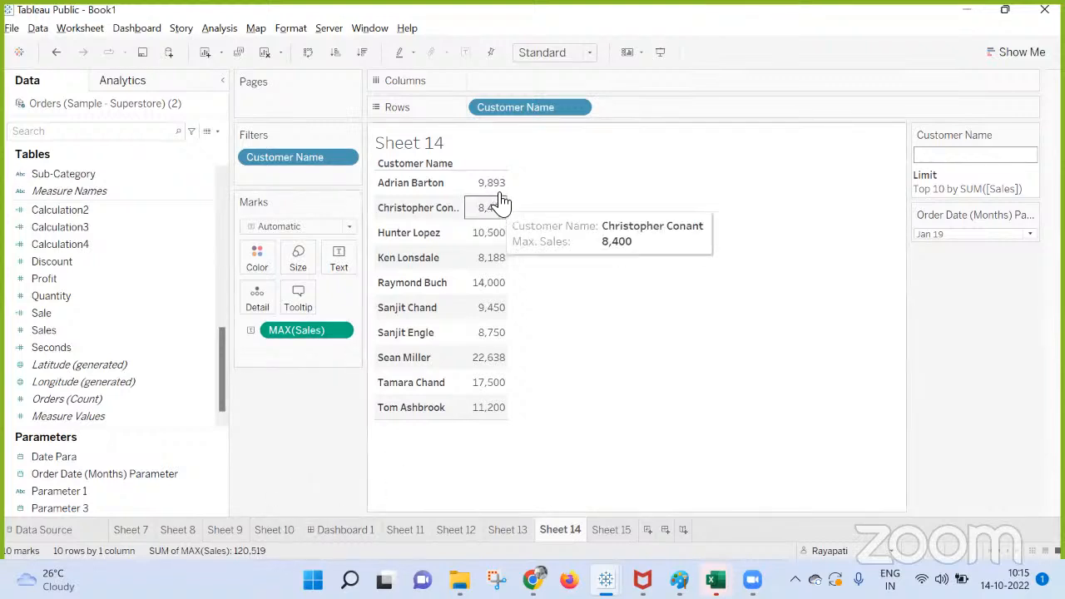
mouse_move(499, 185)
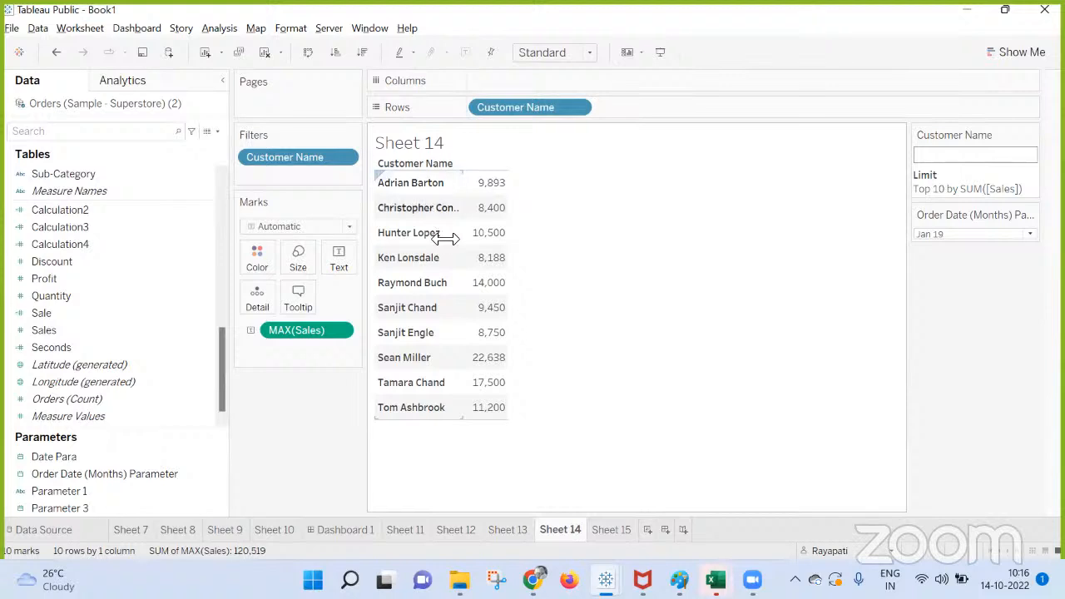
Apply Sheet 14's Customer Name filter to Sheet 15 as well, and check the filtered scatter plot.
click(612, 531)
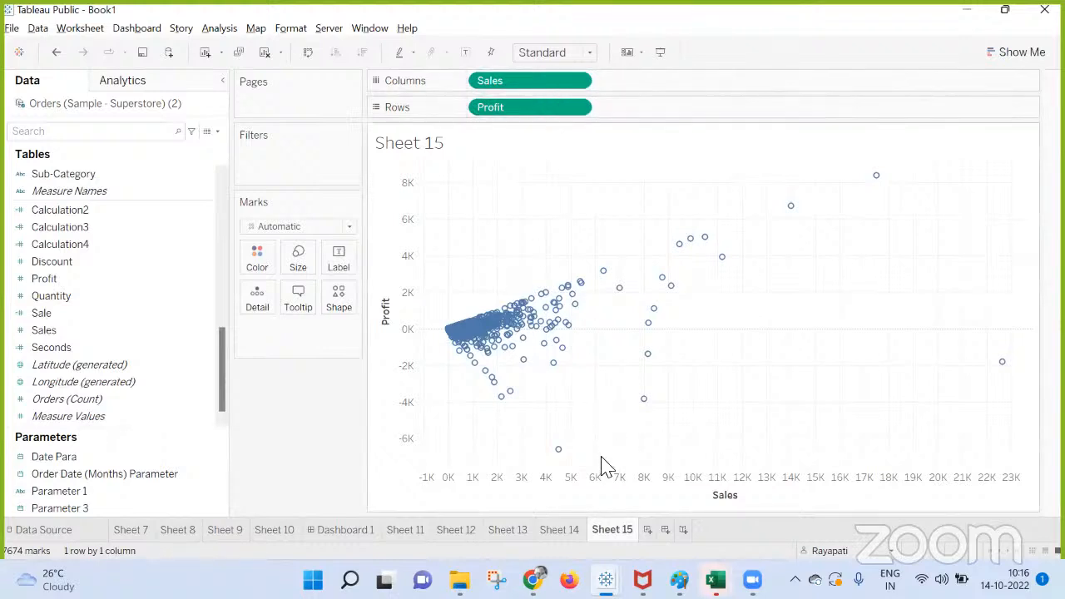
mouse_move(554, 537)
click(565, 533)
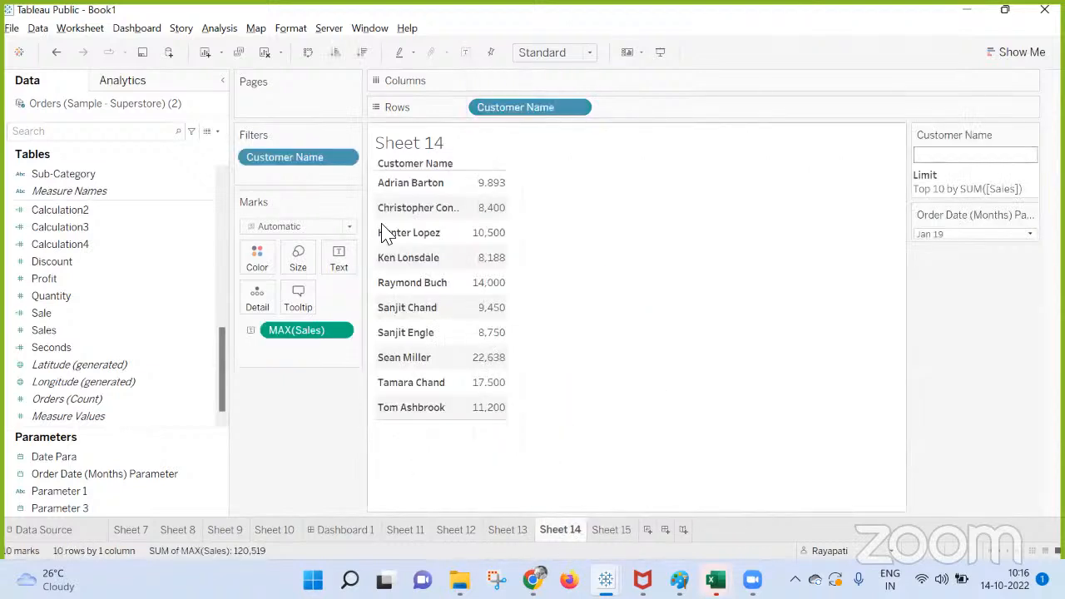
click(344, 157)
mouse_move(308, 277)
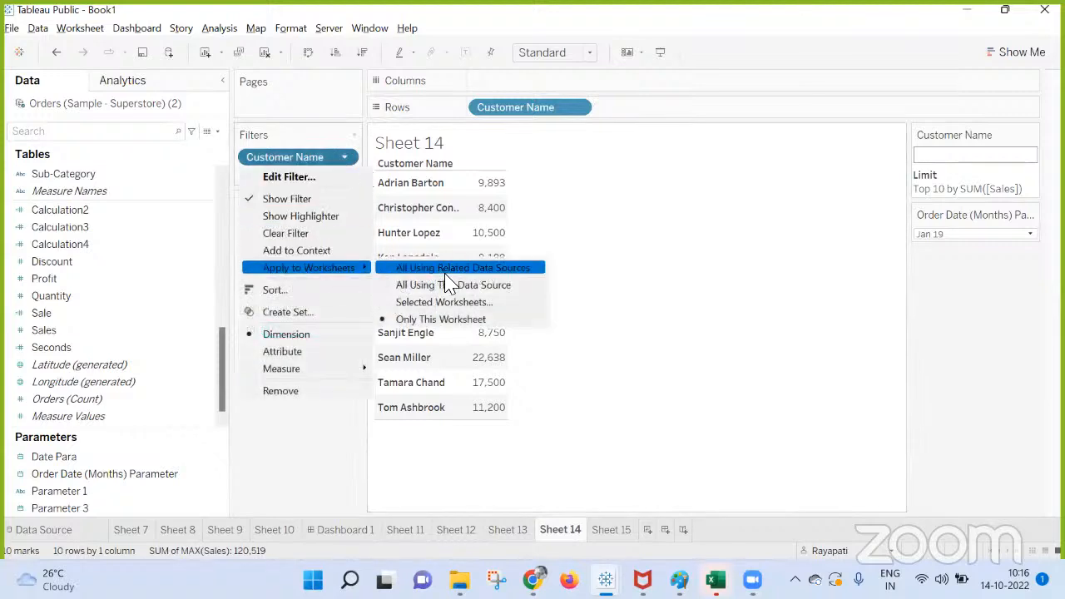
click(454, 300)
scroll(337, 306, down, 2)
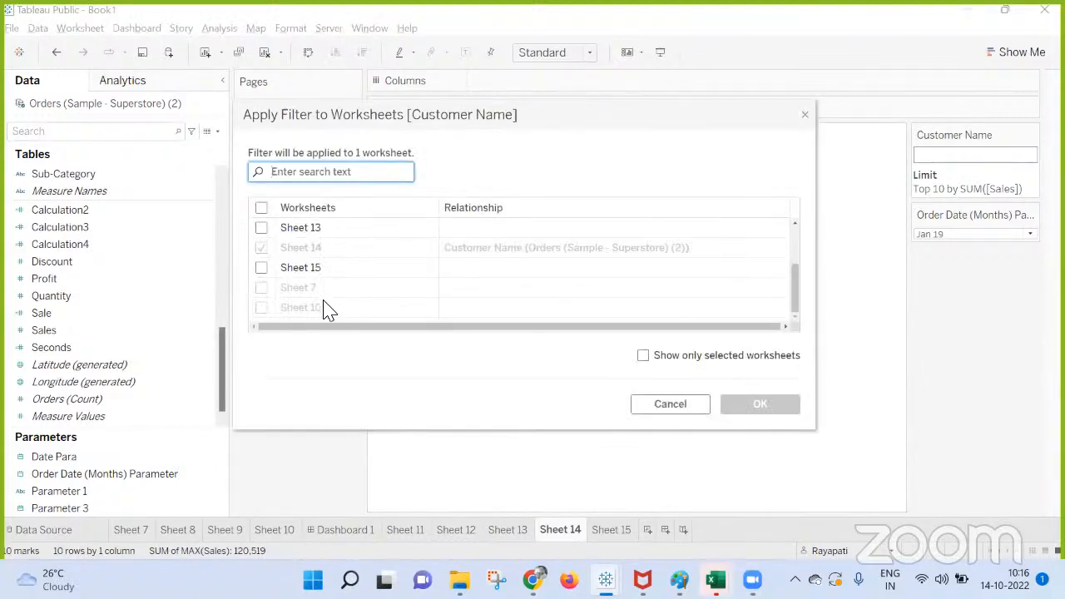
click(261, 267)
click(754, 406)
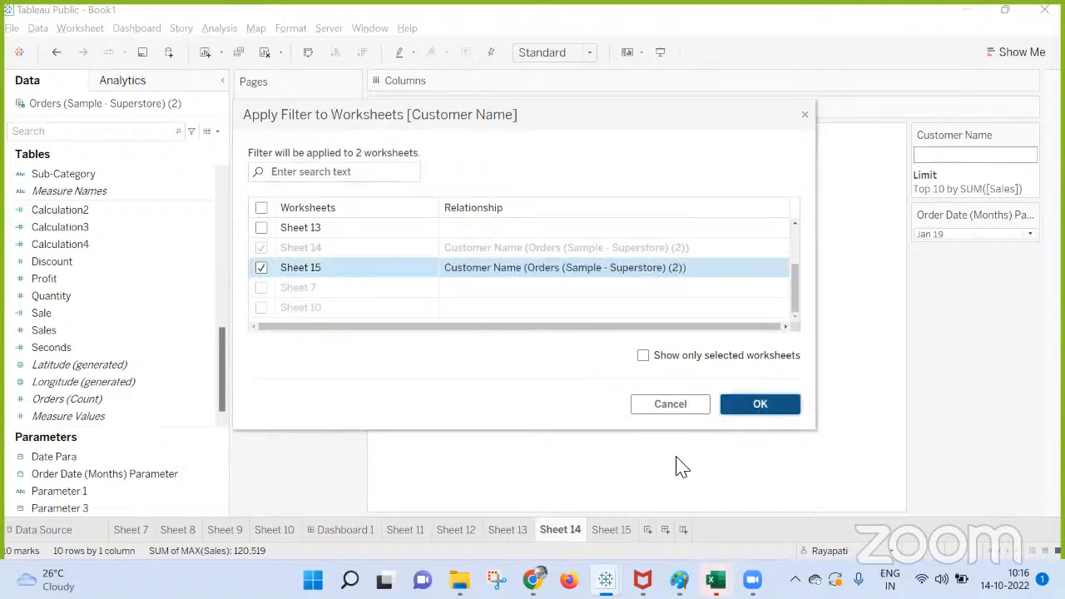
click(614, 531)
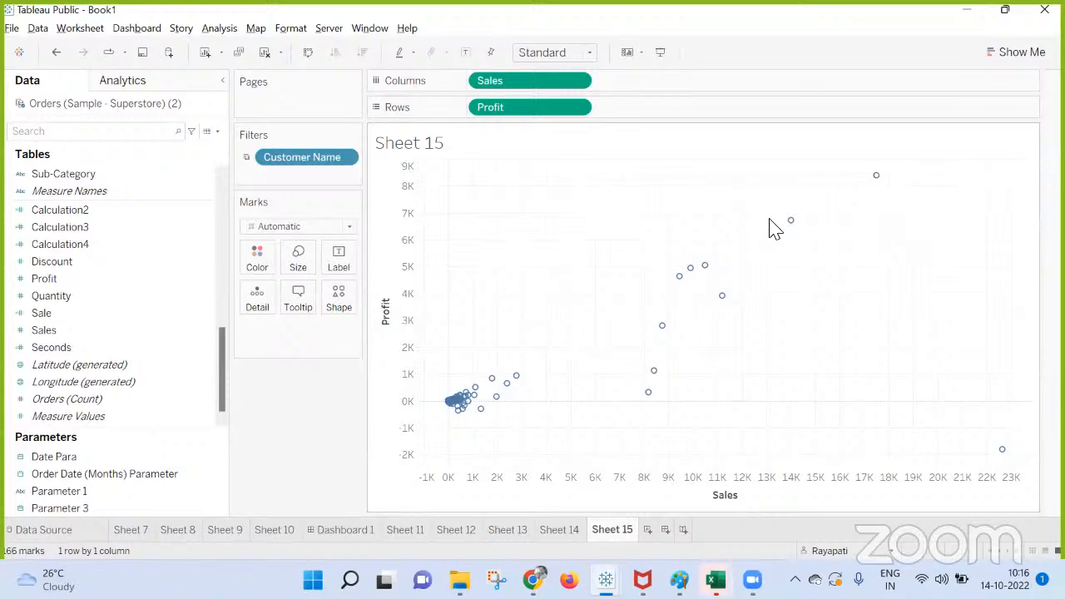
mouse_move(793, 223)
mouse_move(697, 277)
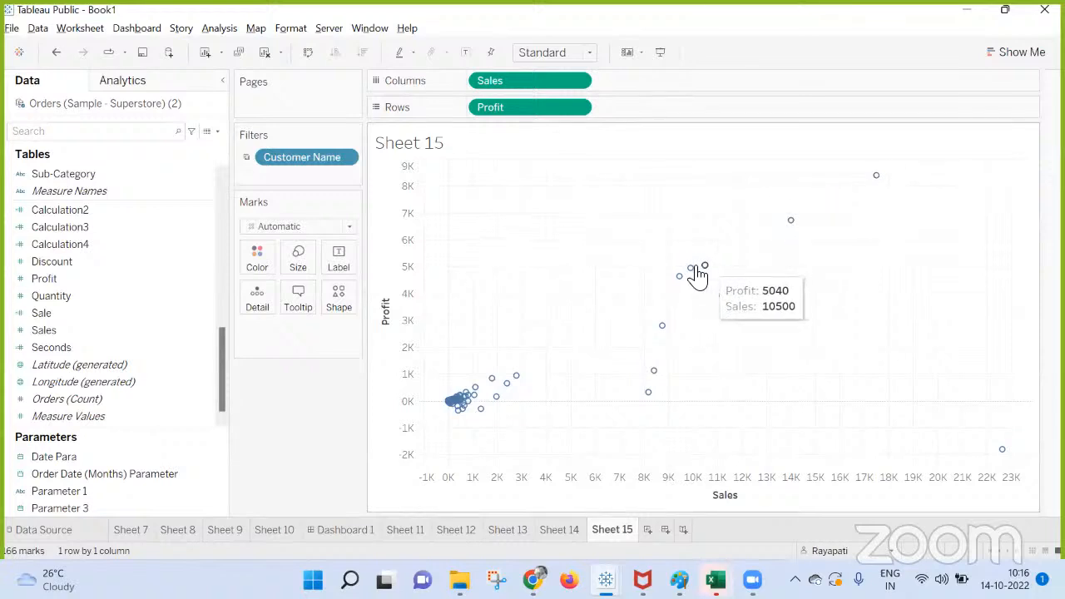
Try aggregating both Sales and Profit by Maximum in Sheet 15's scatter plot.
click(578, 82)
mouse_move(537, 258)
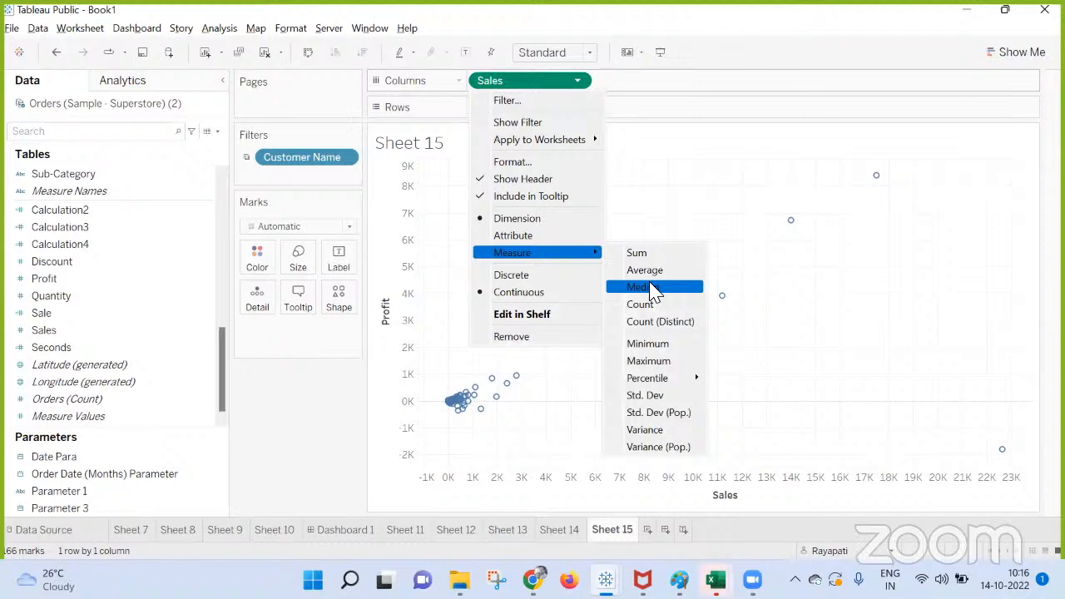
click(655, 361)
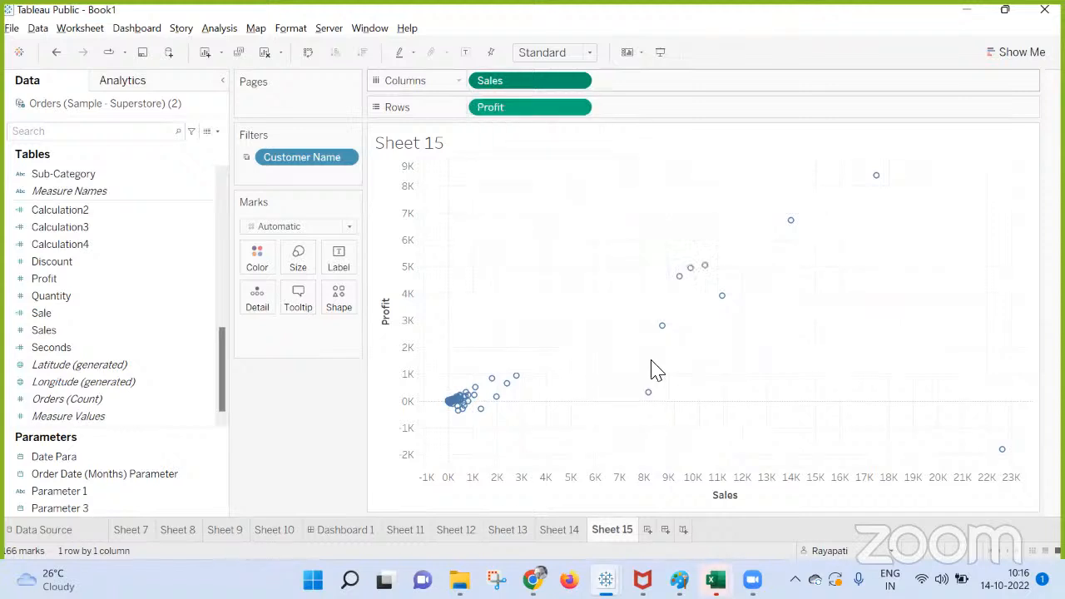
click(577, 109)
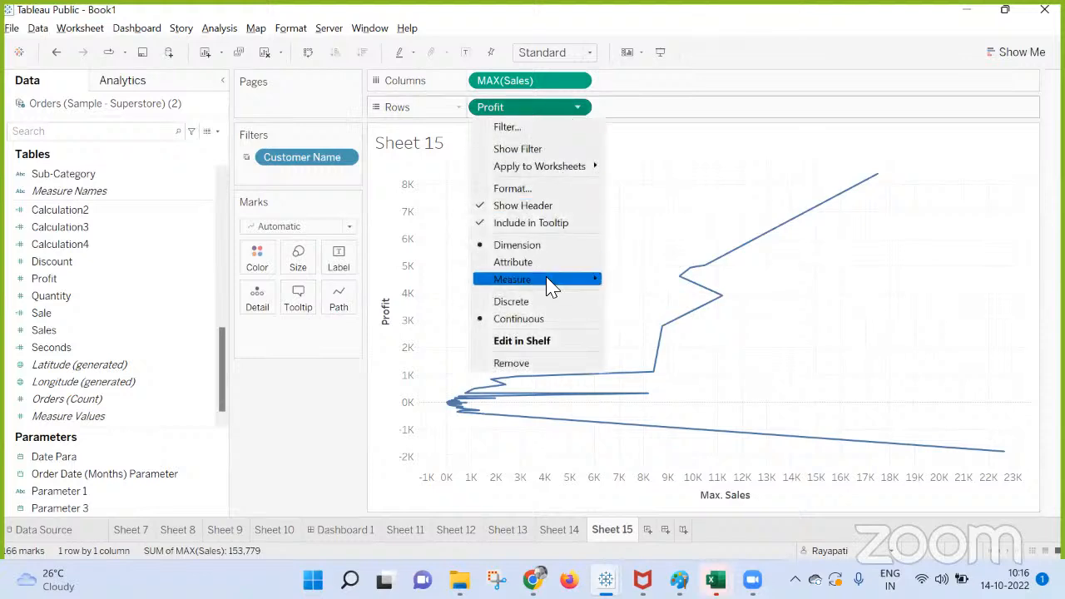
mouse_move(587, 280)
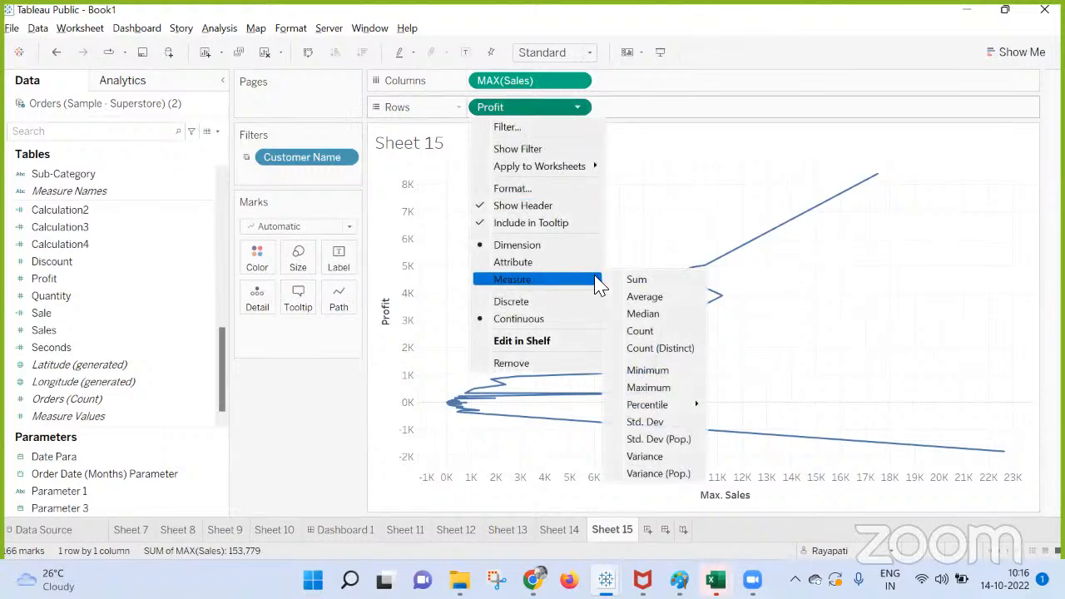
click(637, 392)
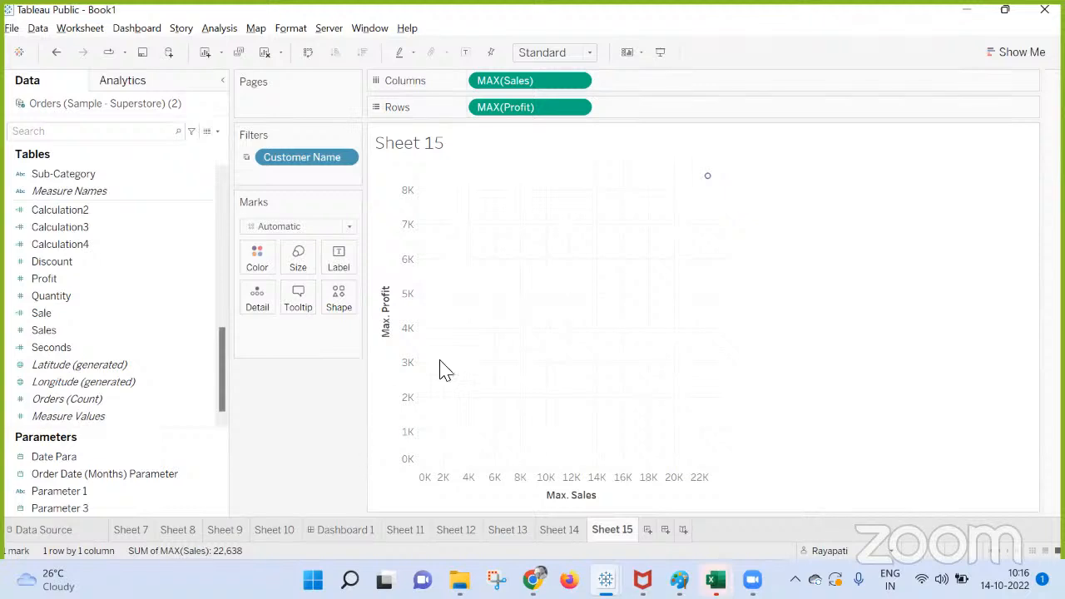
click(577, 81)
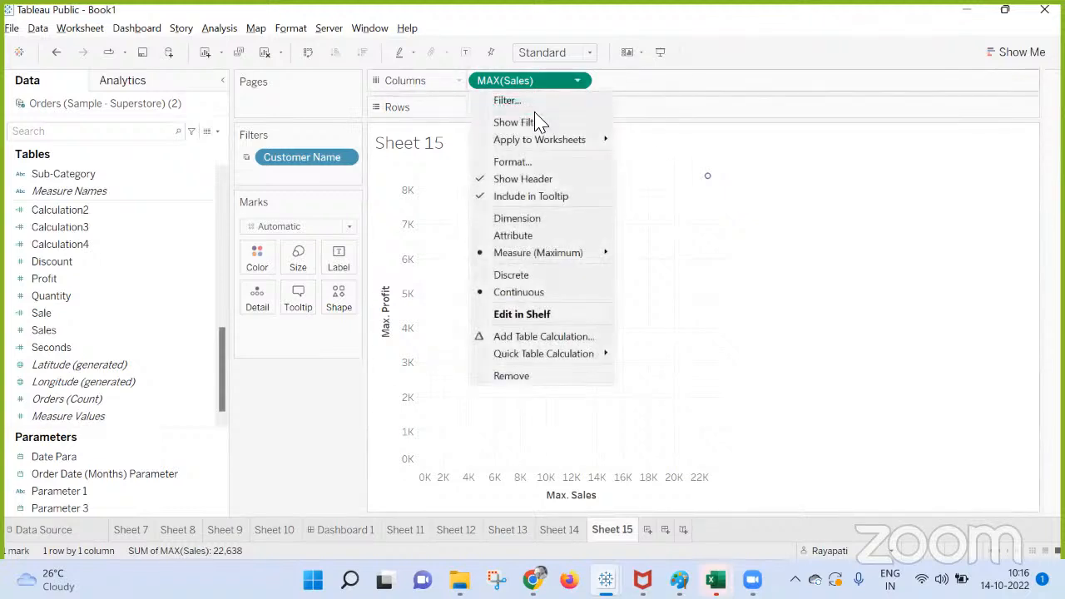
click(746, 279)
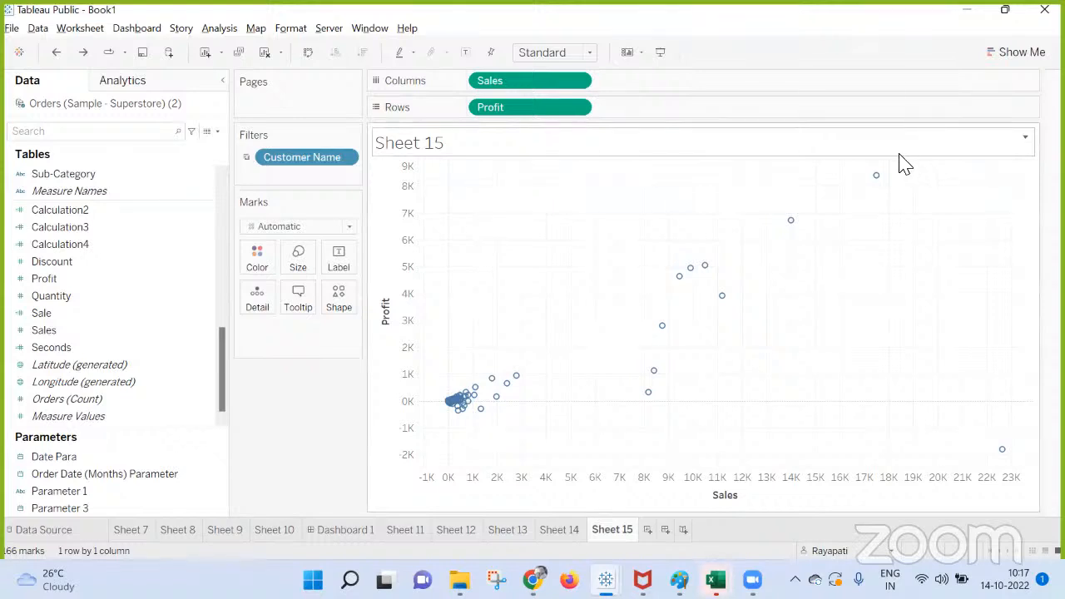
click(578, 80)
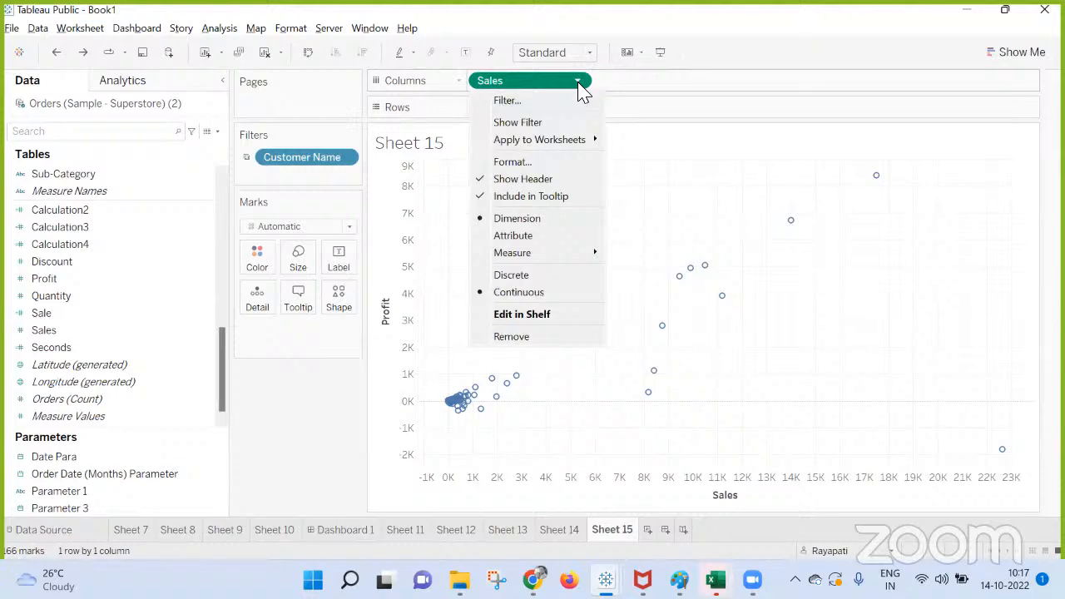
click(332, 439)
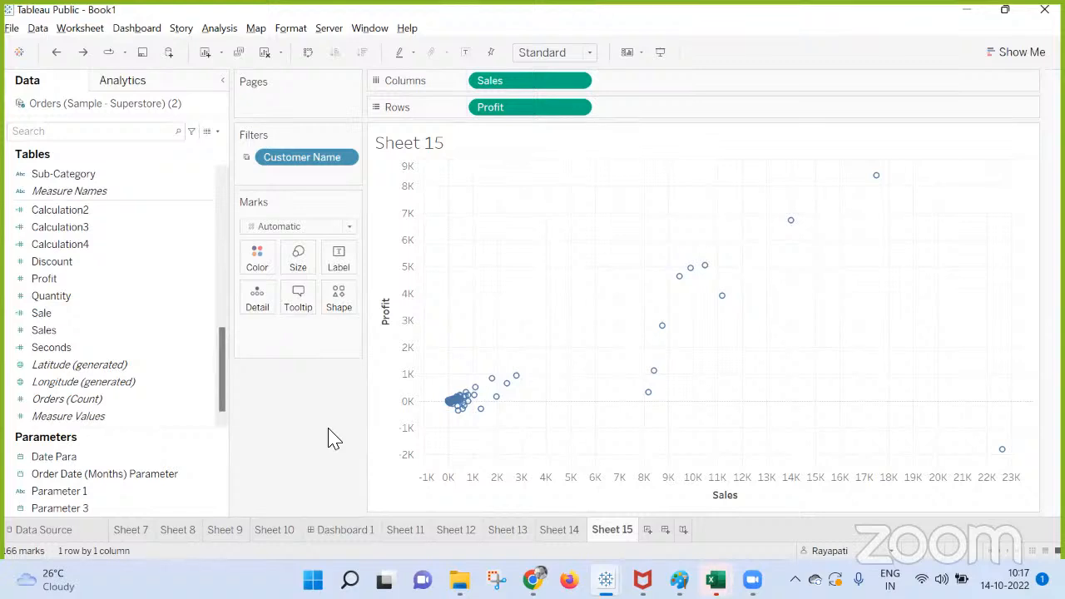
click(559, 531)
click(626, 530)
Add Customer Name to the tooltip of Sheet 15's scatter plot and compare its marks with Sheet 14's customer list.
click(117, 278)
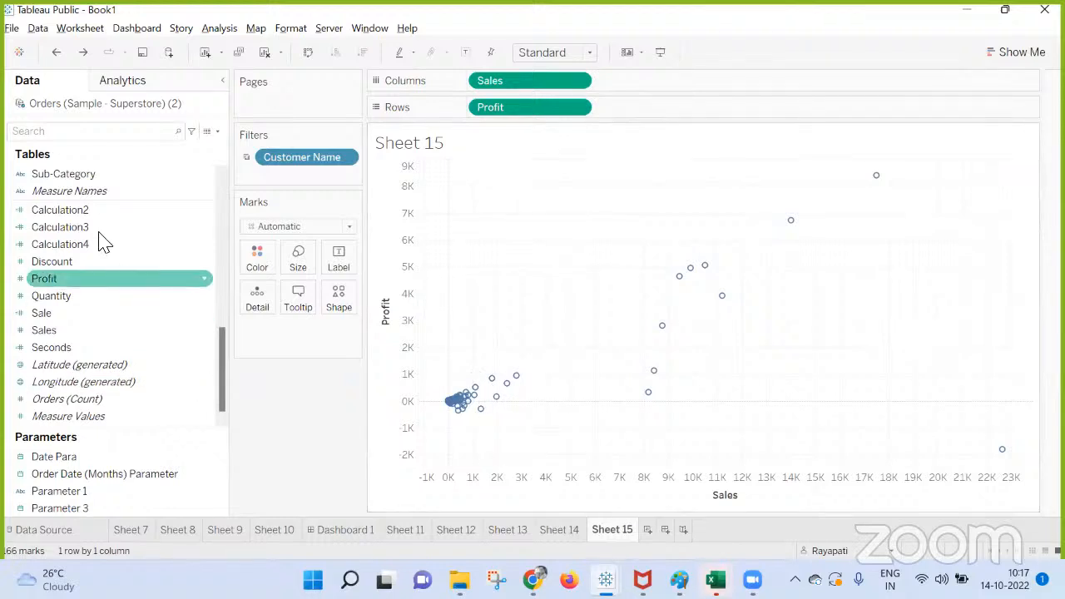
scroll(67, 275, up, 8)
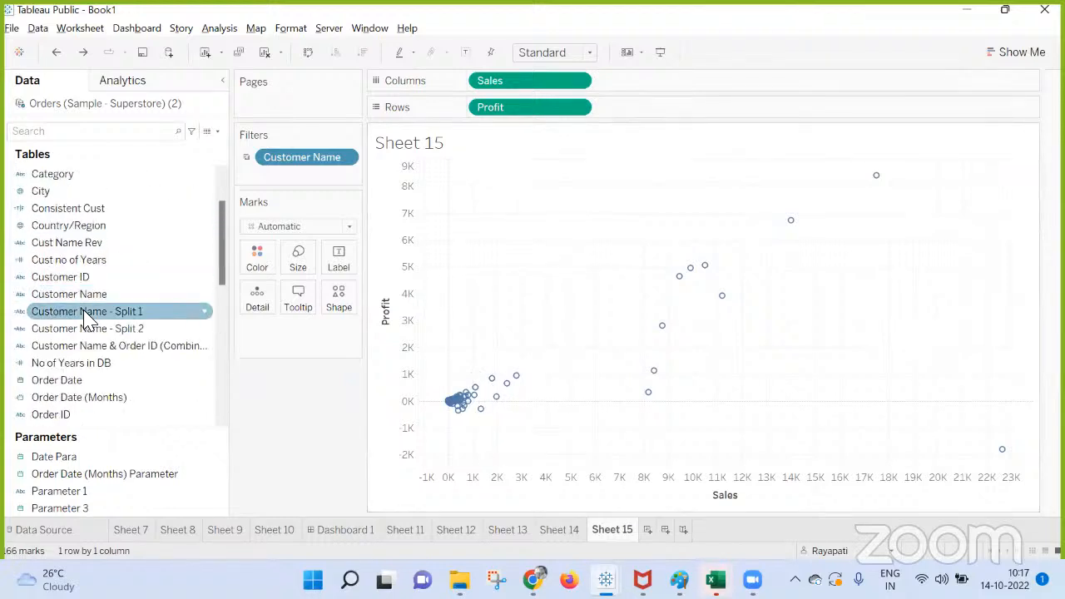
drag(79, 299, 298, 297)
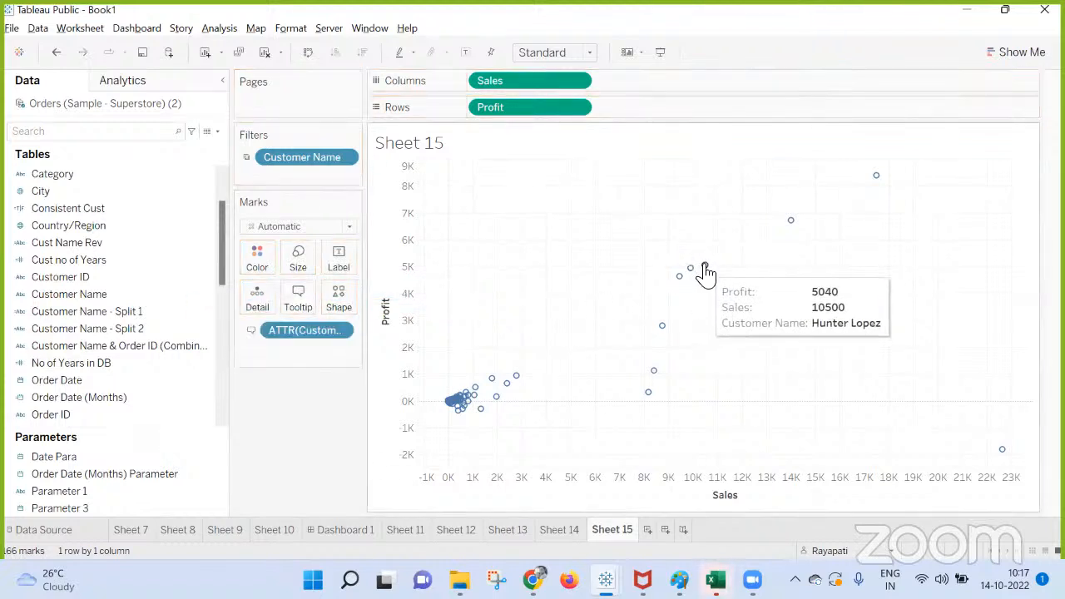
click(568, 531)
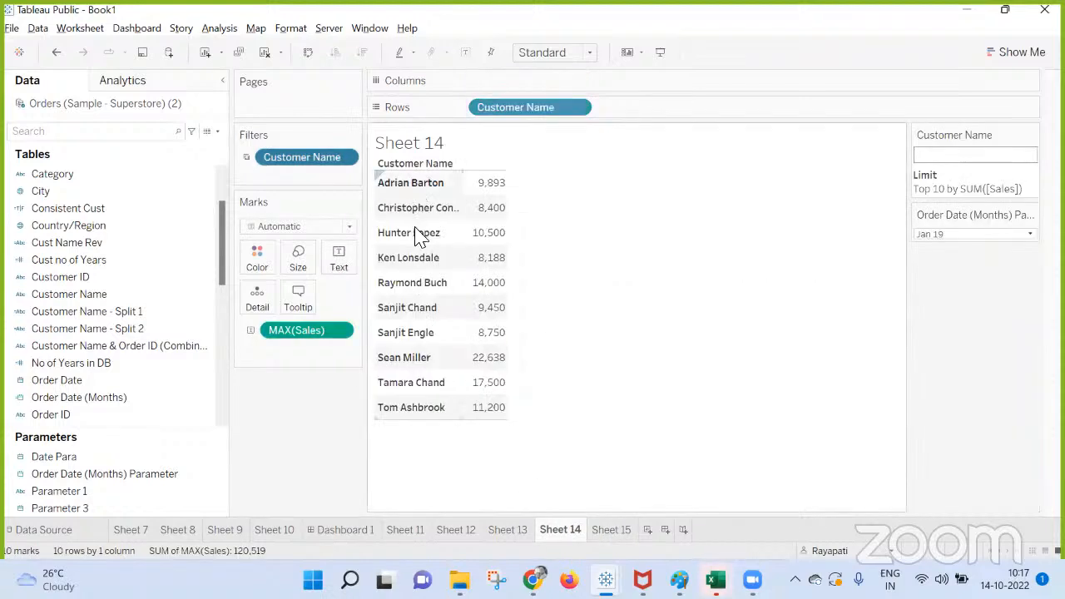
click(614, 533)
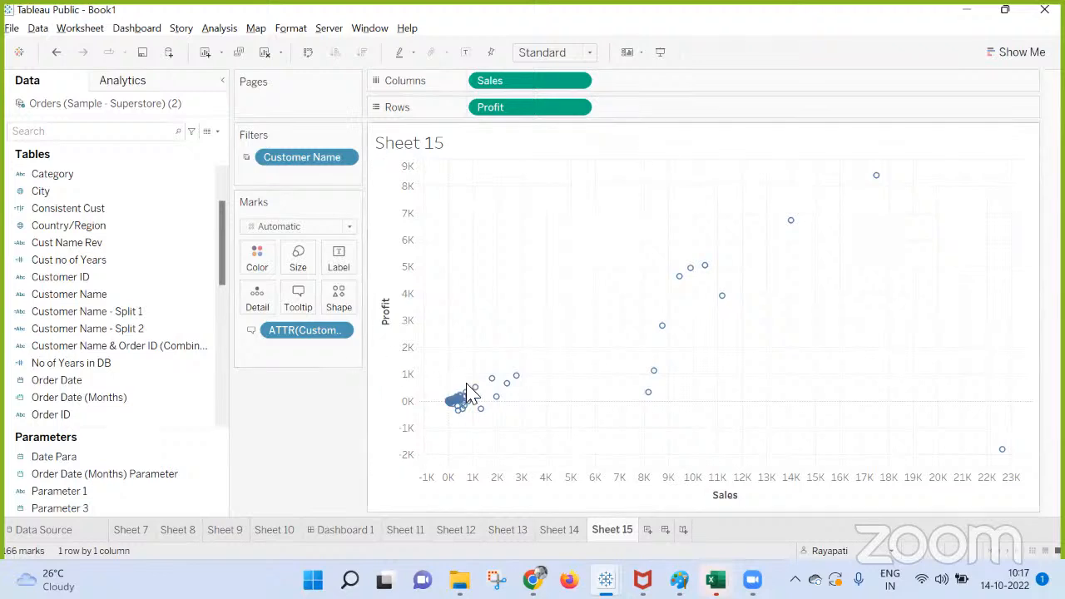
Change Sheet 14's Customer Name filter to limit customers to the top 10 by Maximum of Sales.
click(559, 530)
right_click(320, 168)
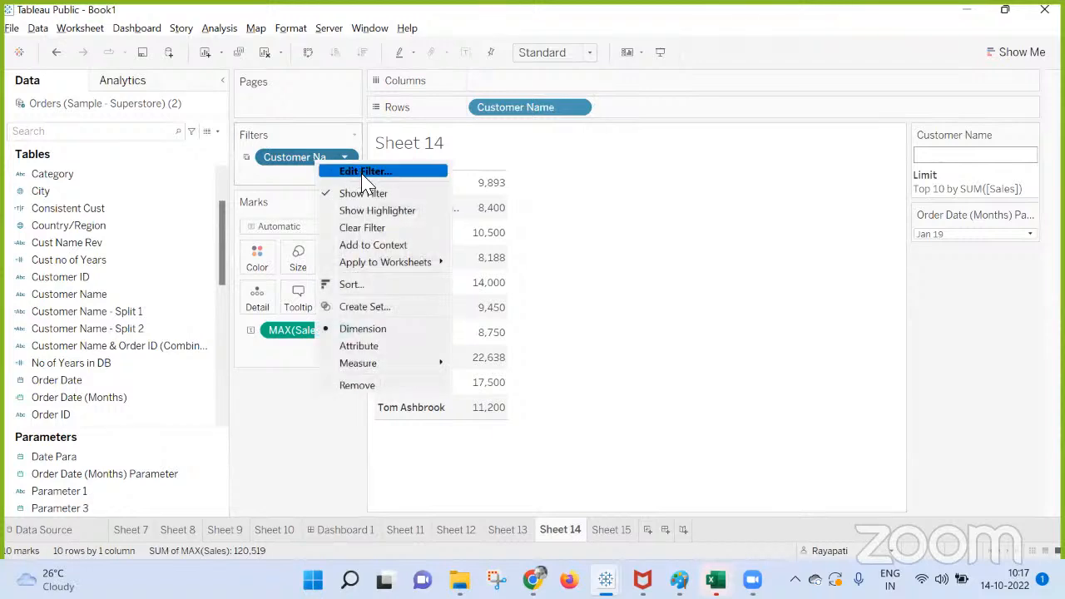
click(364, 175)
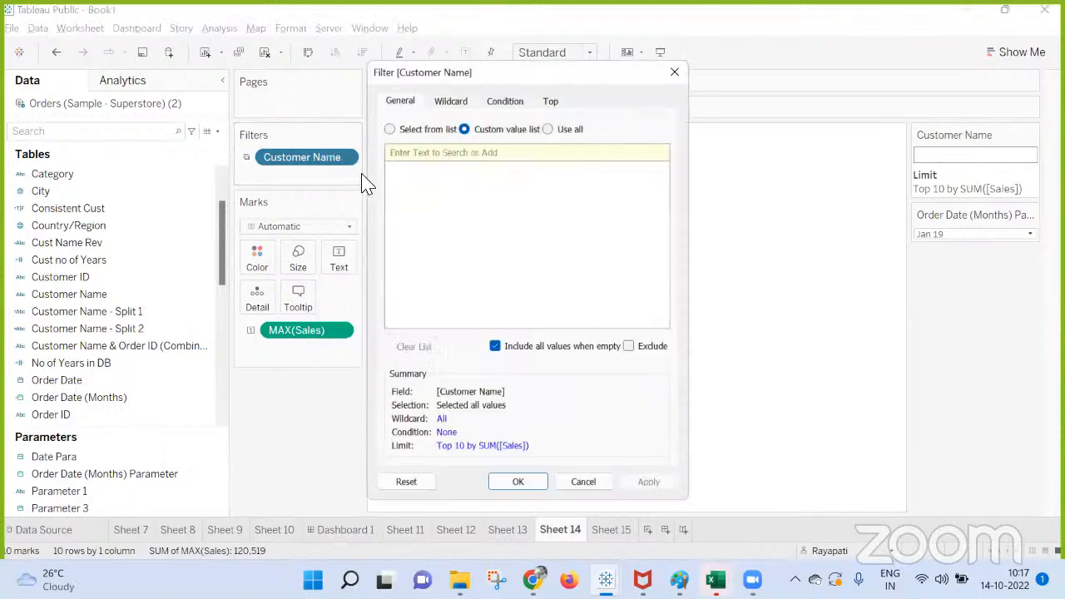
click(553, 98)
click(576, 172)
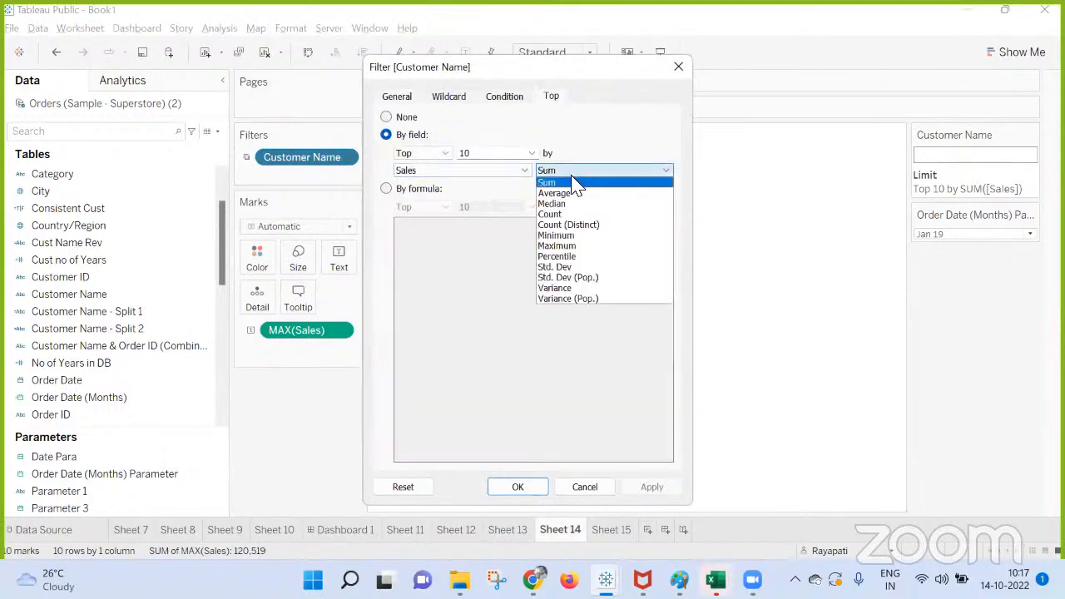
click(557, 245)
click(652, 489)
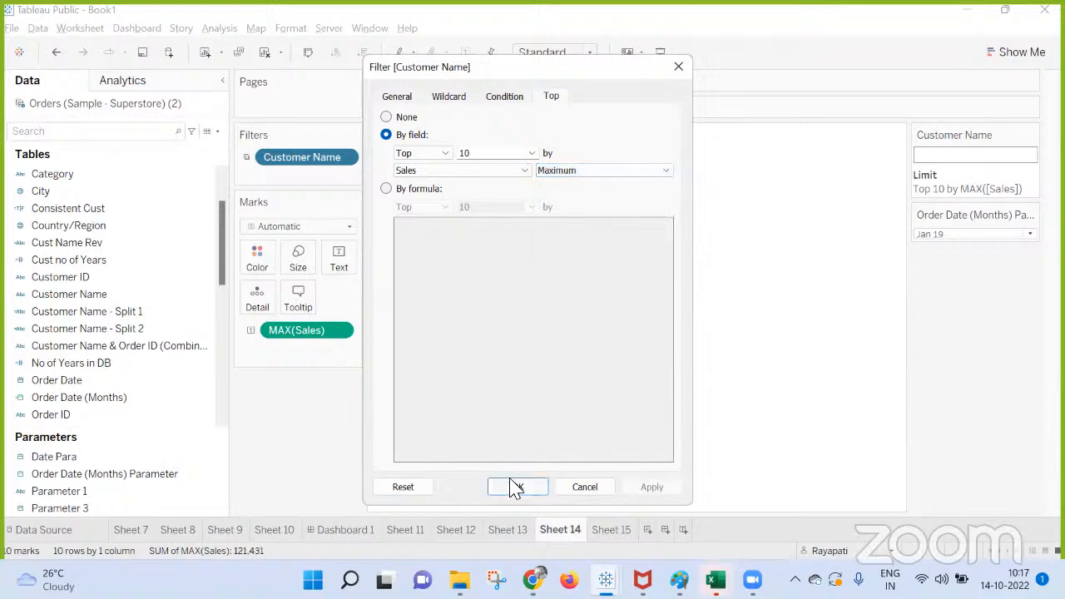
click(516, 487)
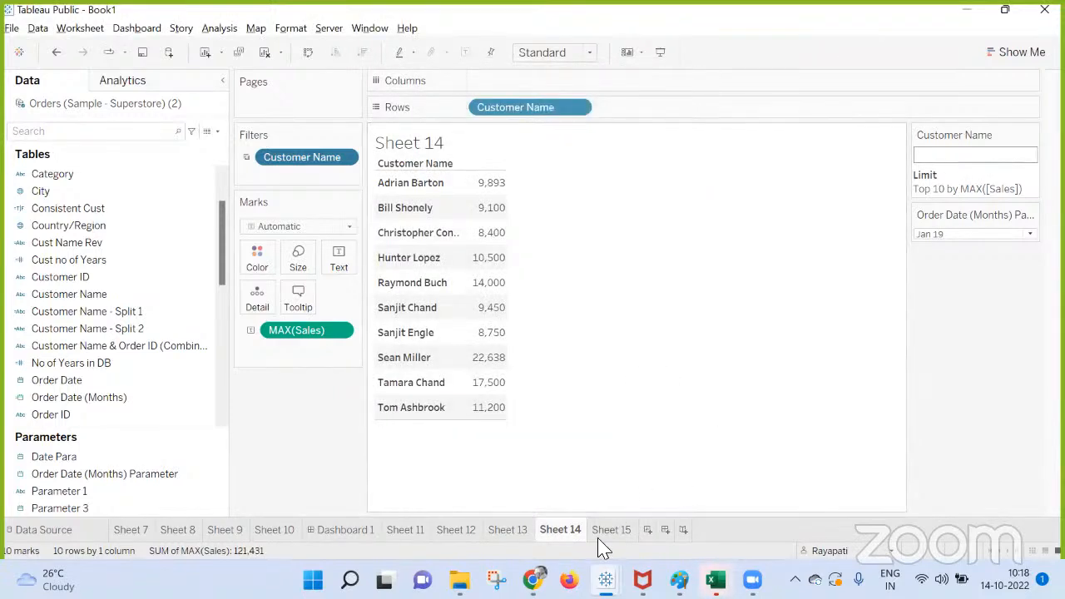
Remove Customer Name from Sheet 15's Marks card and return to Sheet 14.
click(607, 532)
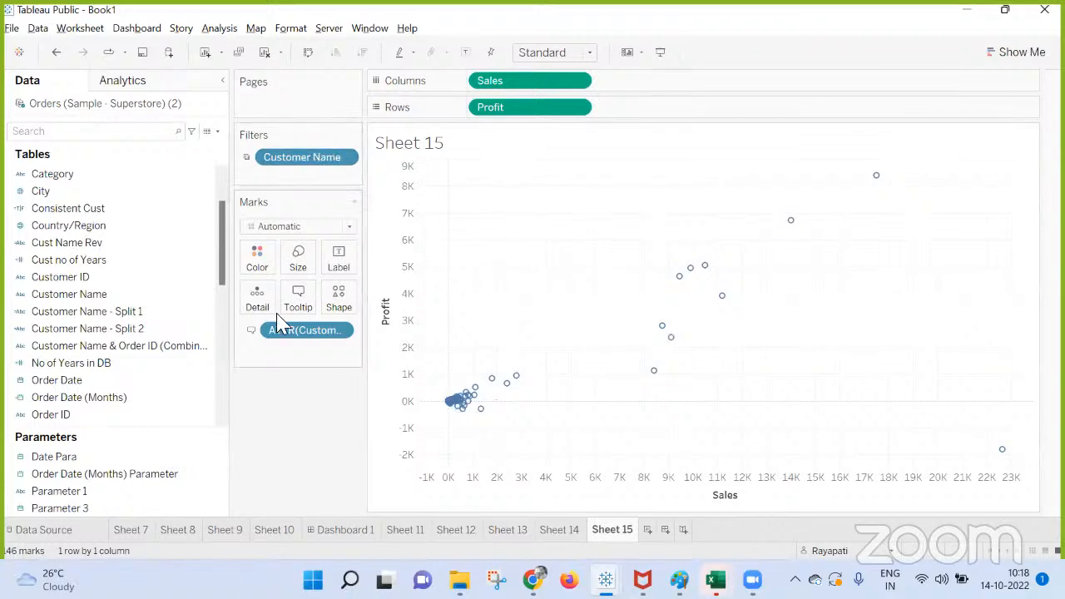
drag(293, 333, 297, 409)
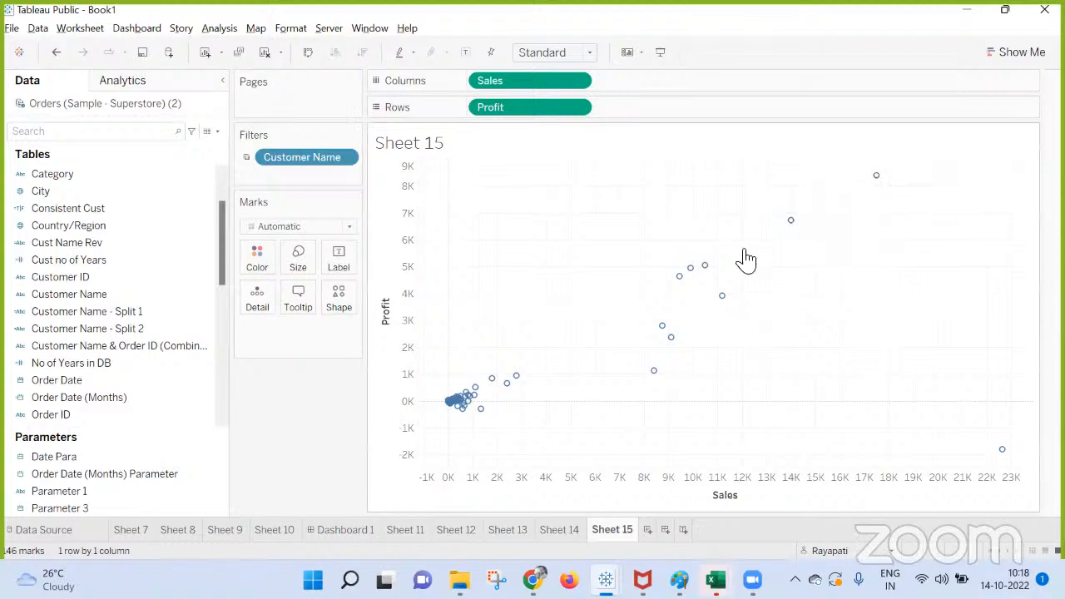
click(558, 530)
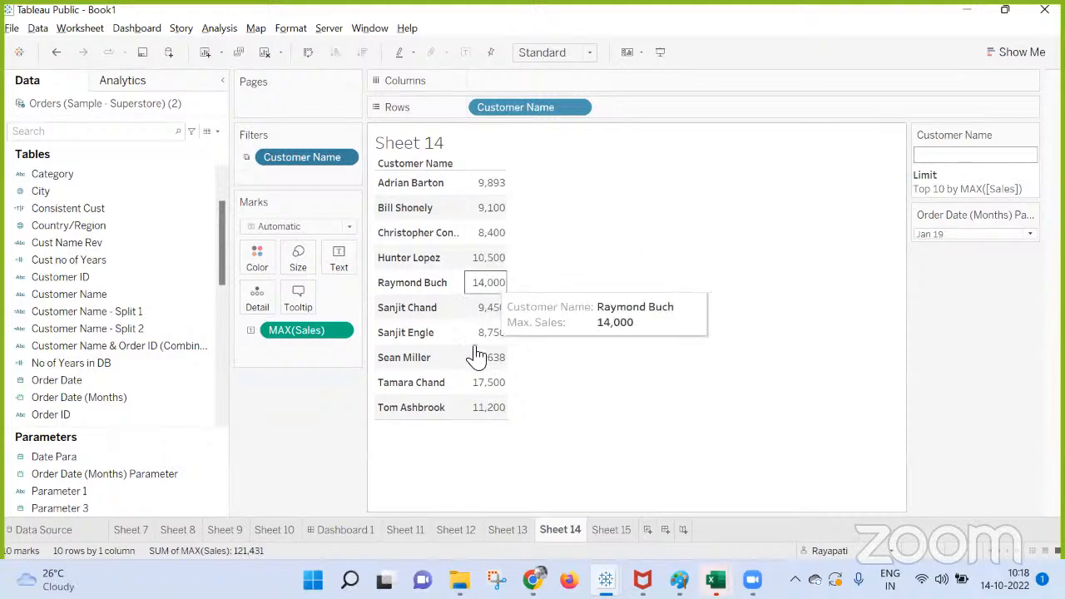
Create a calculated field from Sheet 15 with the formula RANK(MAX([Sale])).
click(614, 531)
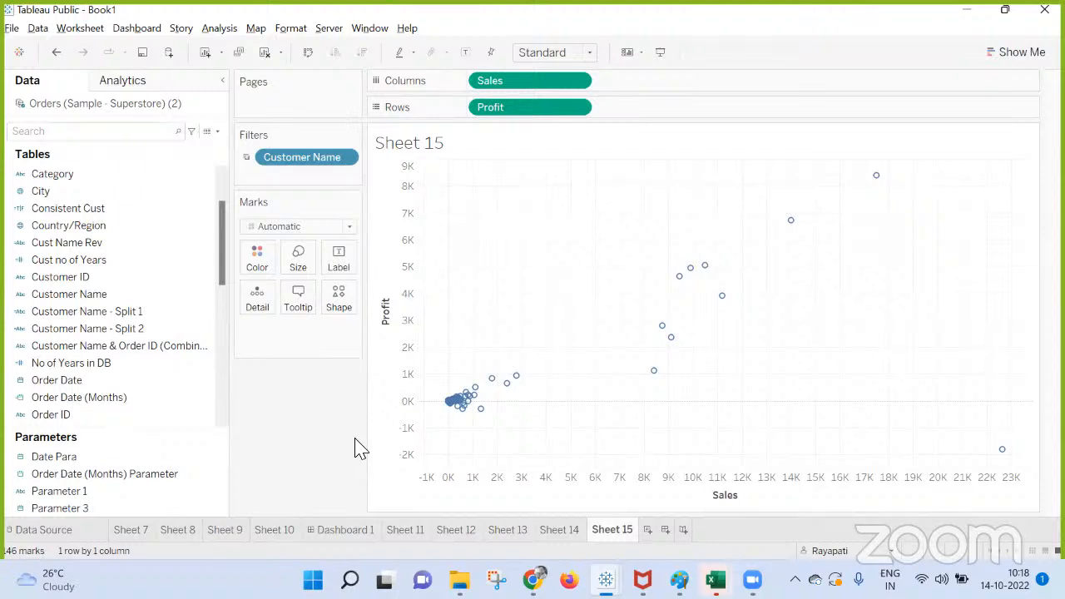
click(218, 29)
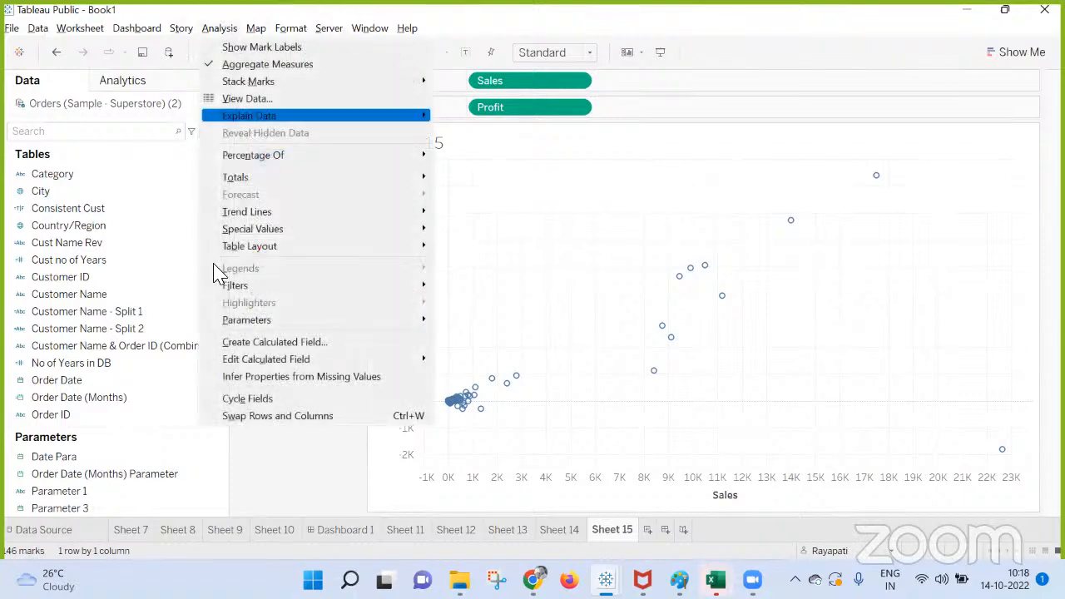
click(273, 344)
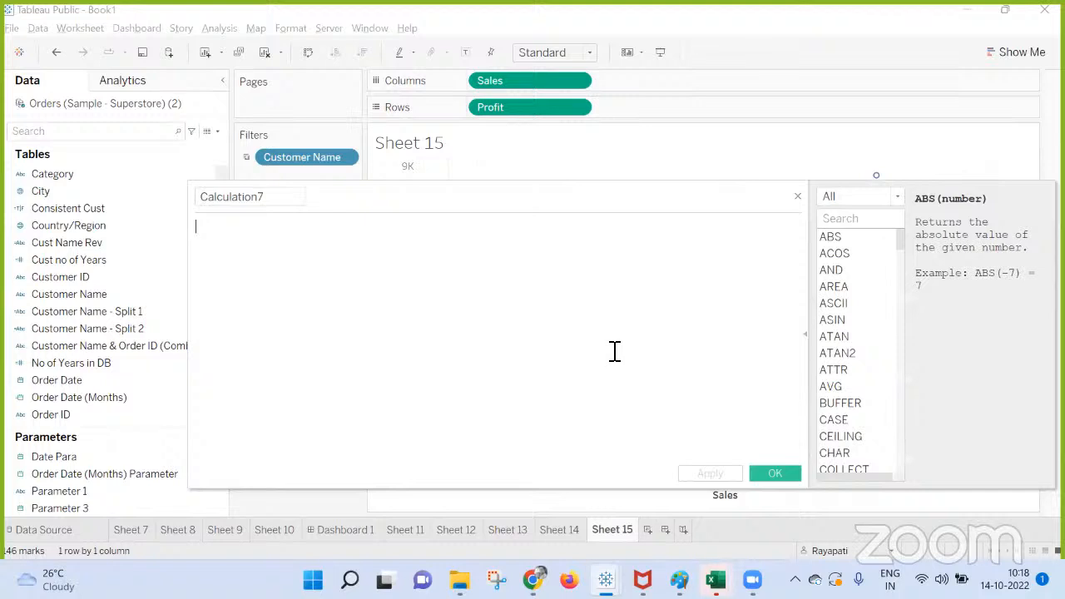
text(Rank)
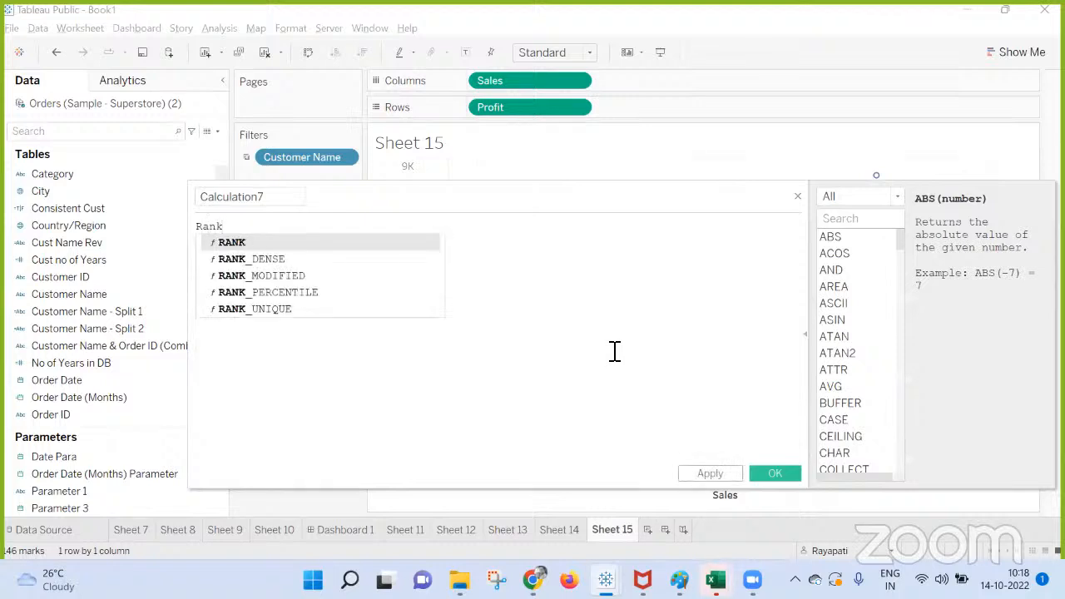
key(Return)
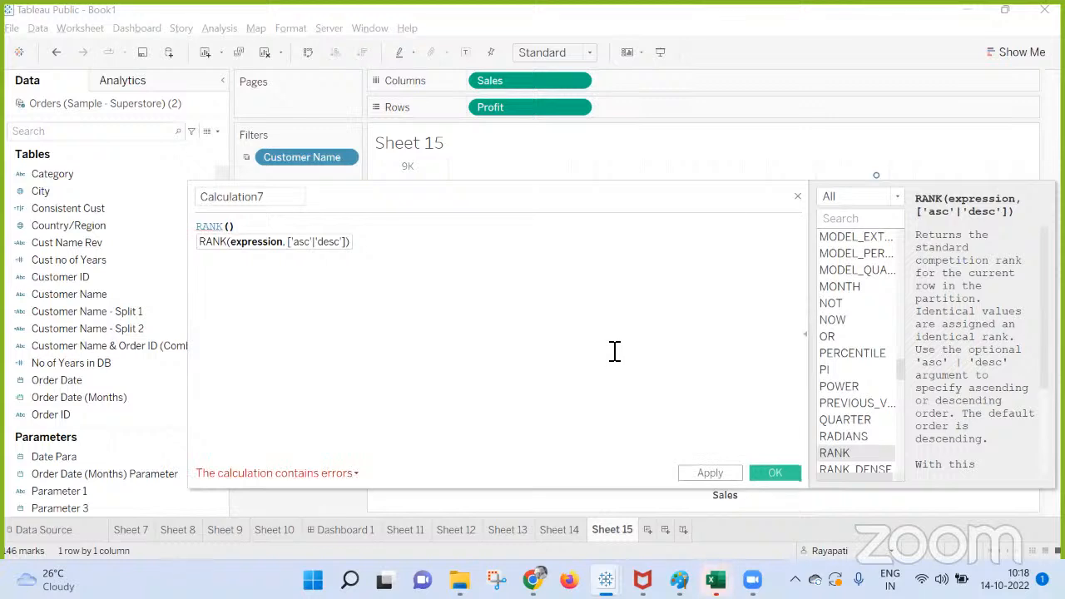
text(MAX)
key(Return)
text([Sale)
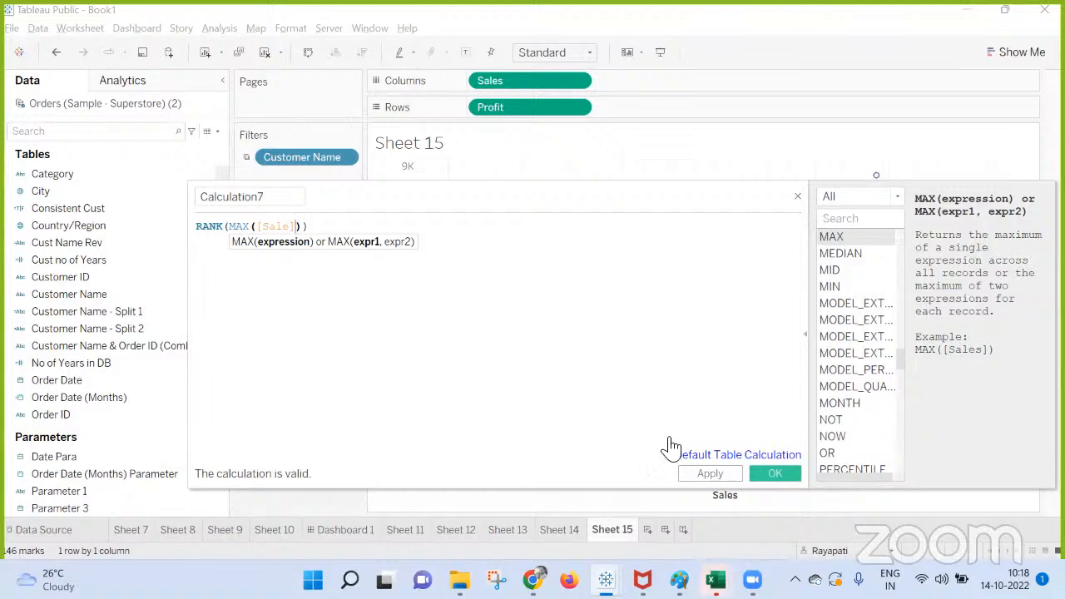
click(703, 473)
click(769, 475)
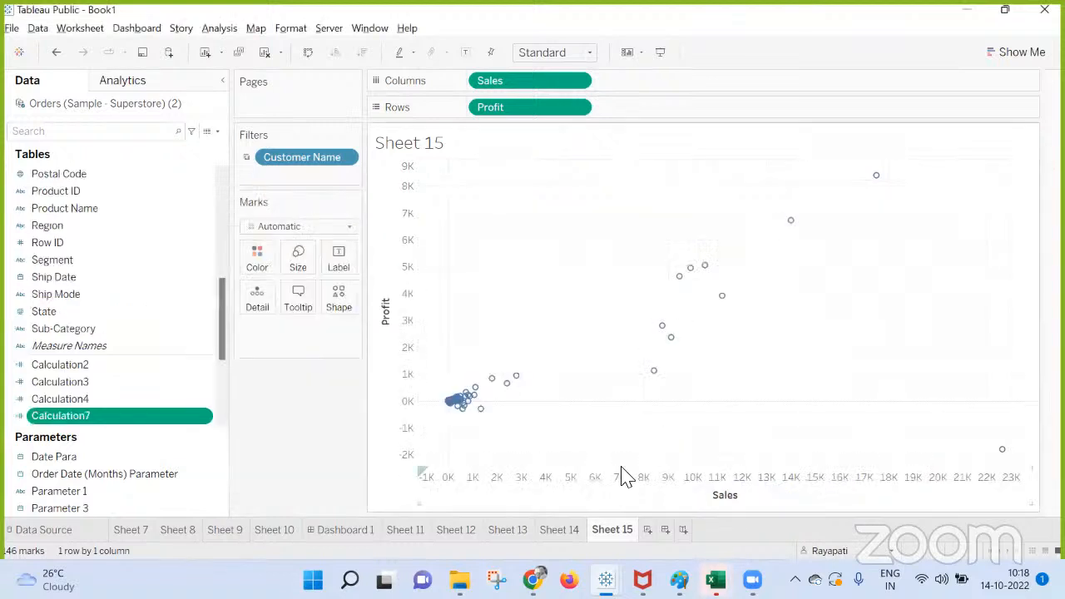
Convert the rank field Calculation7 to discrete and try using it as a filter on Sheet 15.
right_click(165, 420)
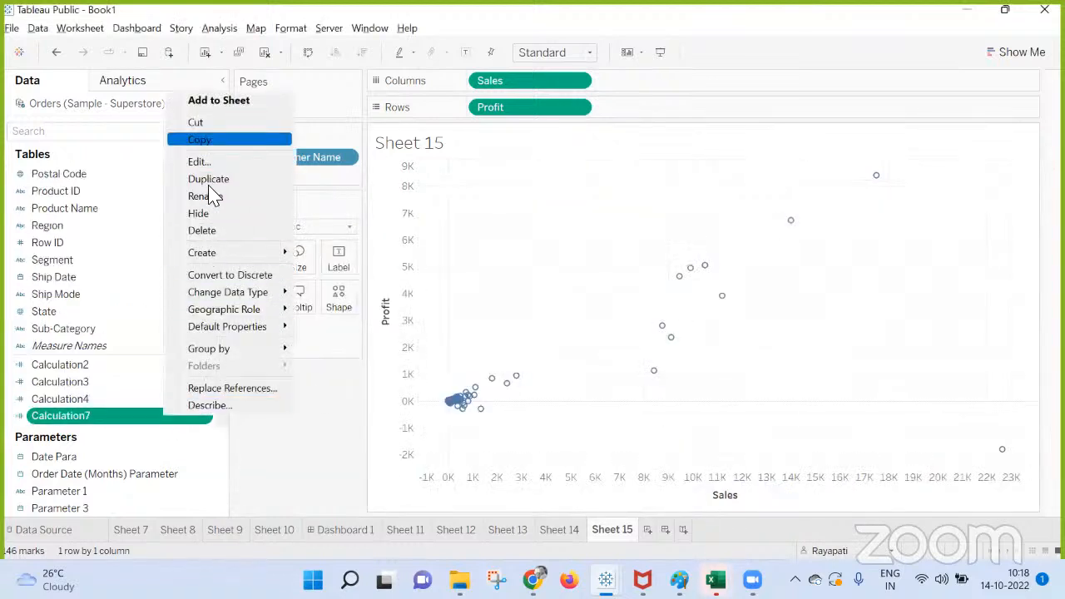
click(238, 277)
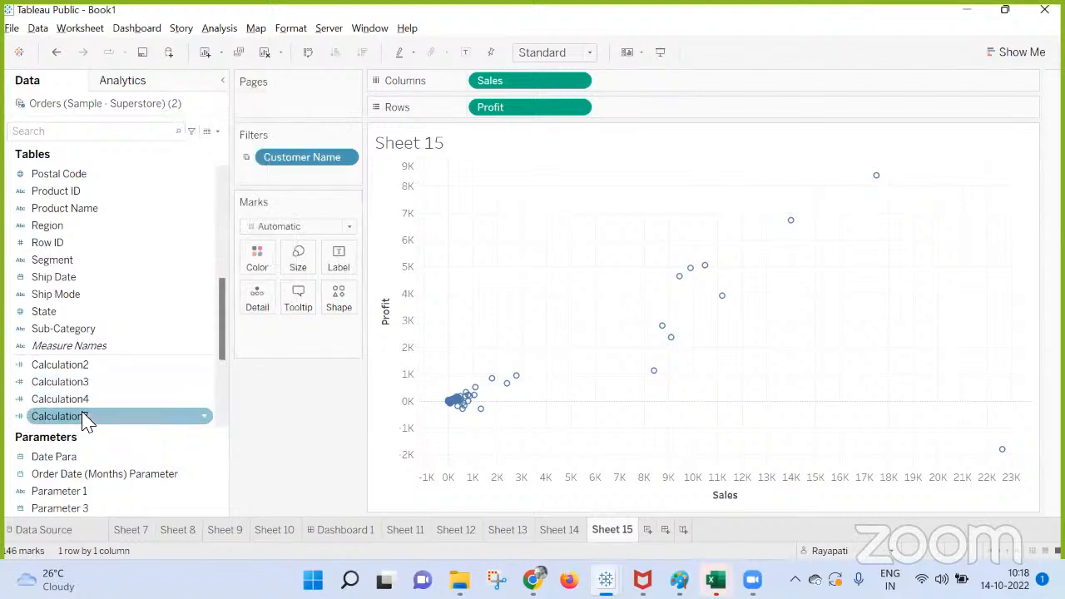
drag(88, 423, 306, 178)
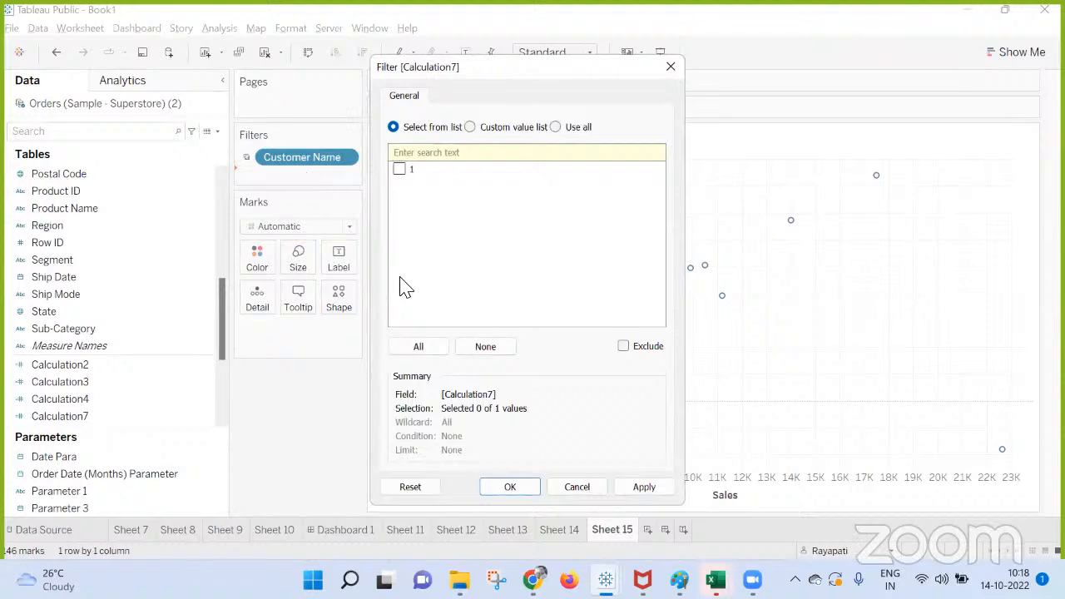
key(Escape)
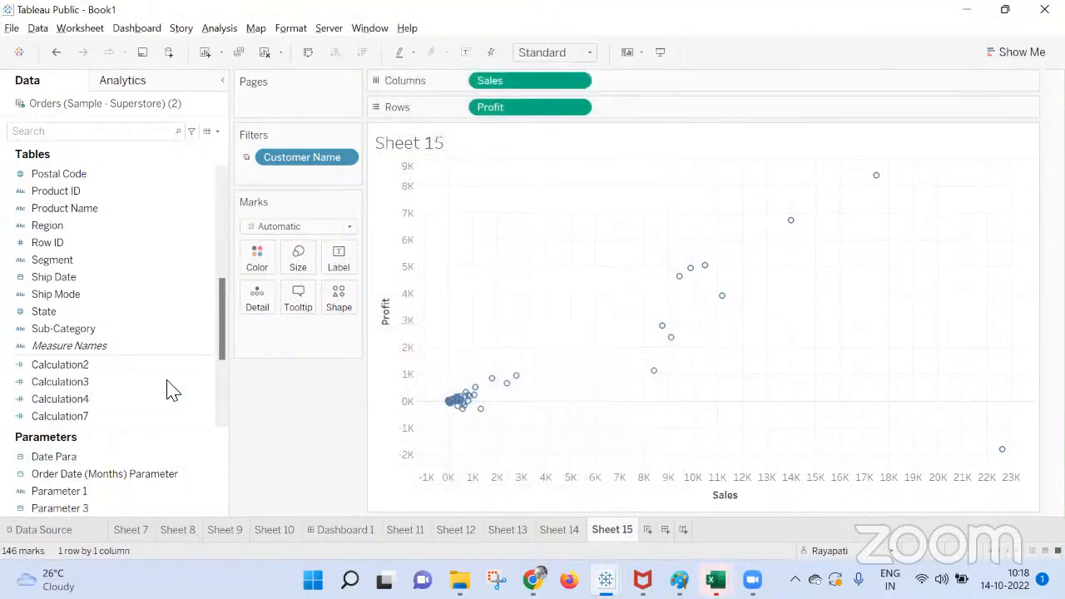
Try coloring Sheet 15's marks by Calculation7 and making both Sales and Profit discrete.
click(137, 419)
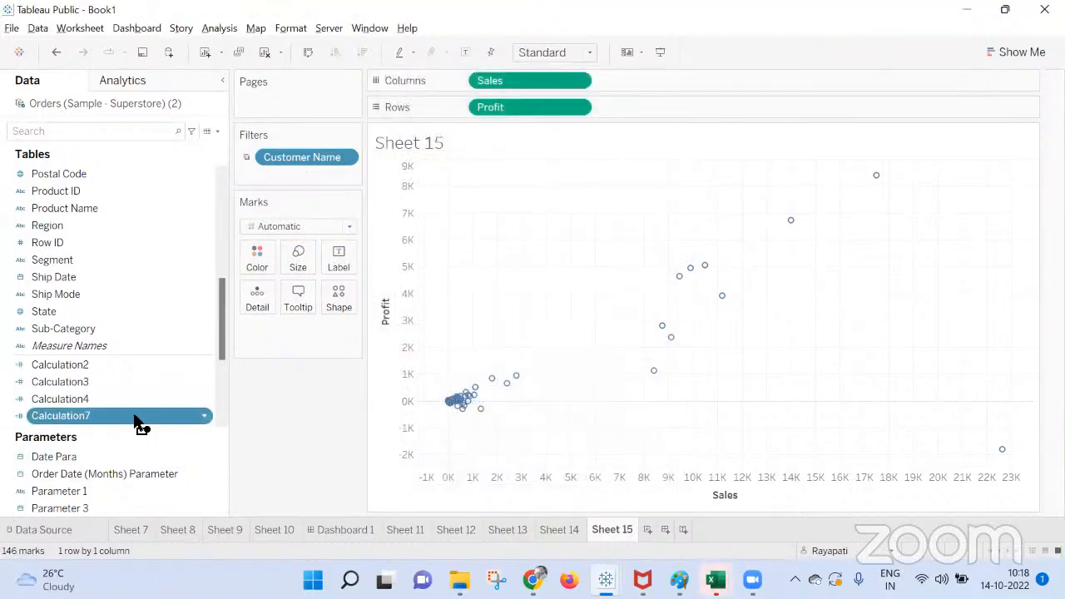
drag(138, 419, 260, 258)
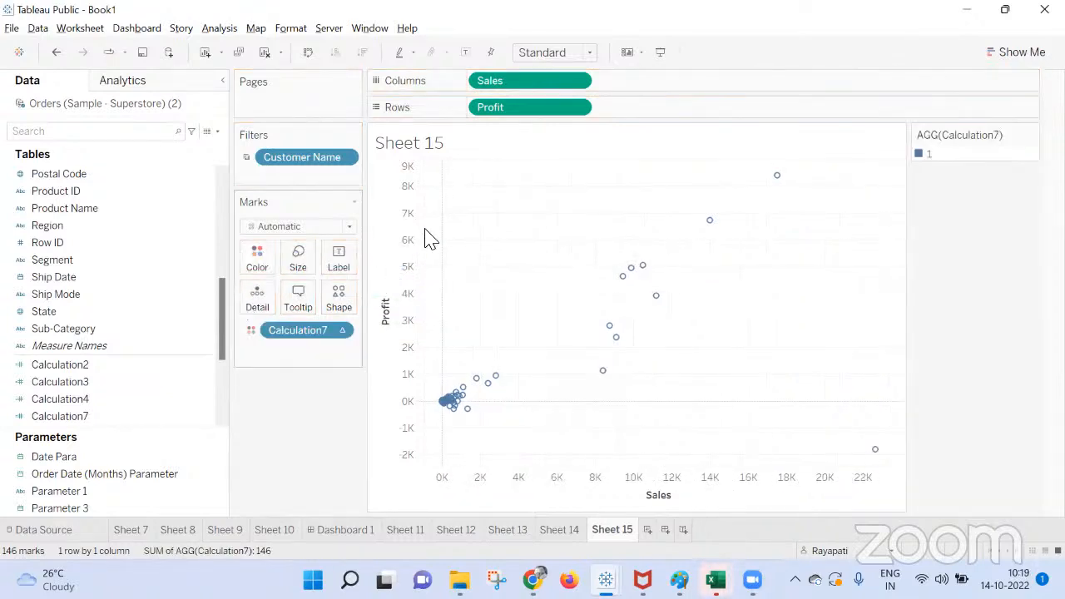
right_click(503, 87)
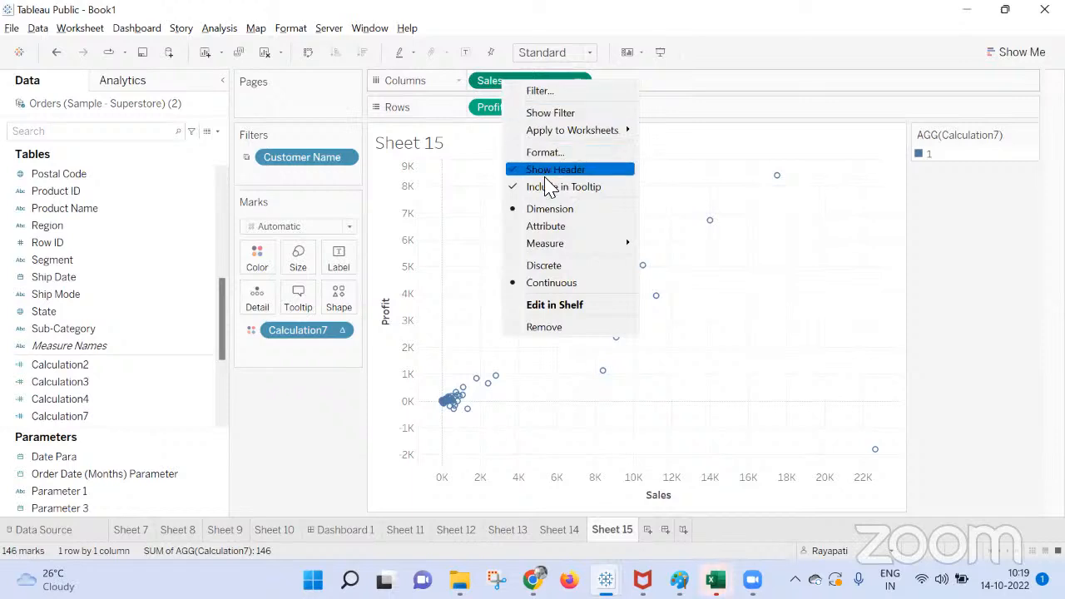
click(545, 267)
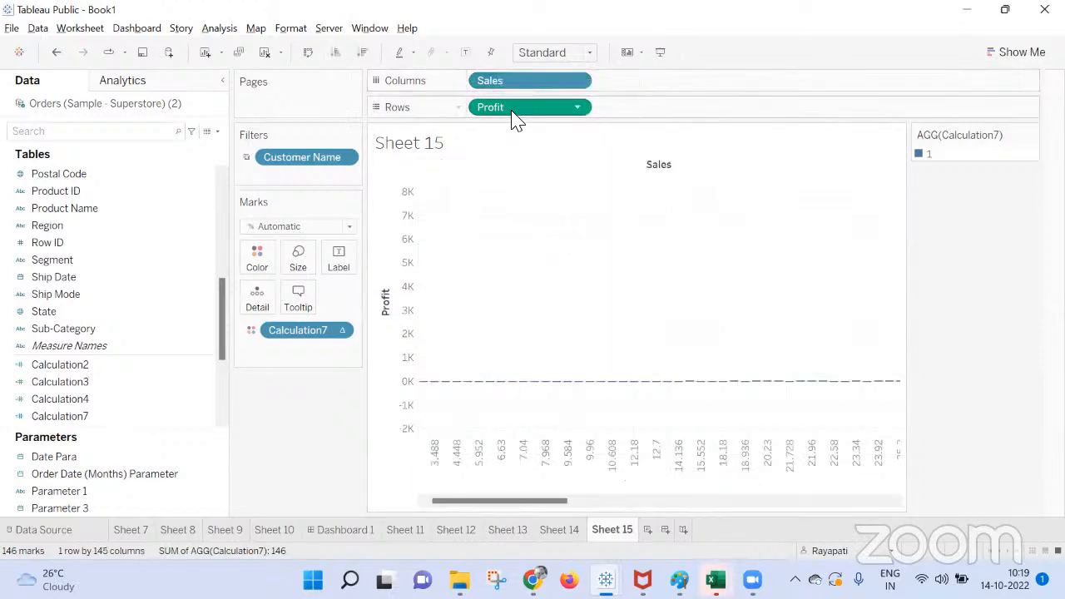
right_click(510, 110)
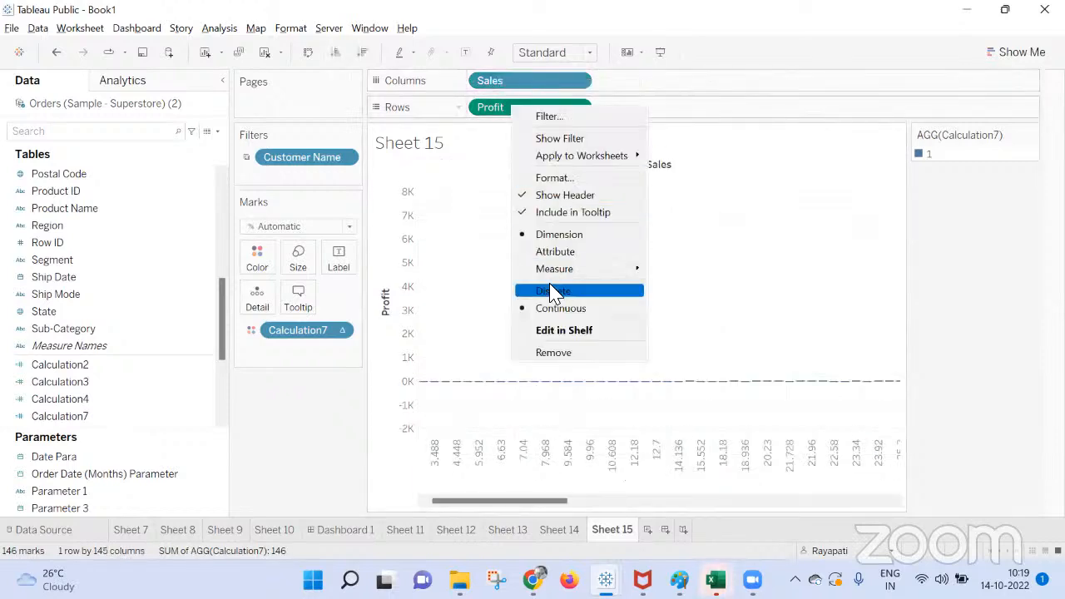
click(555, 293)
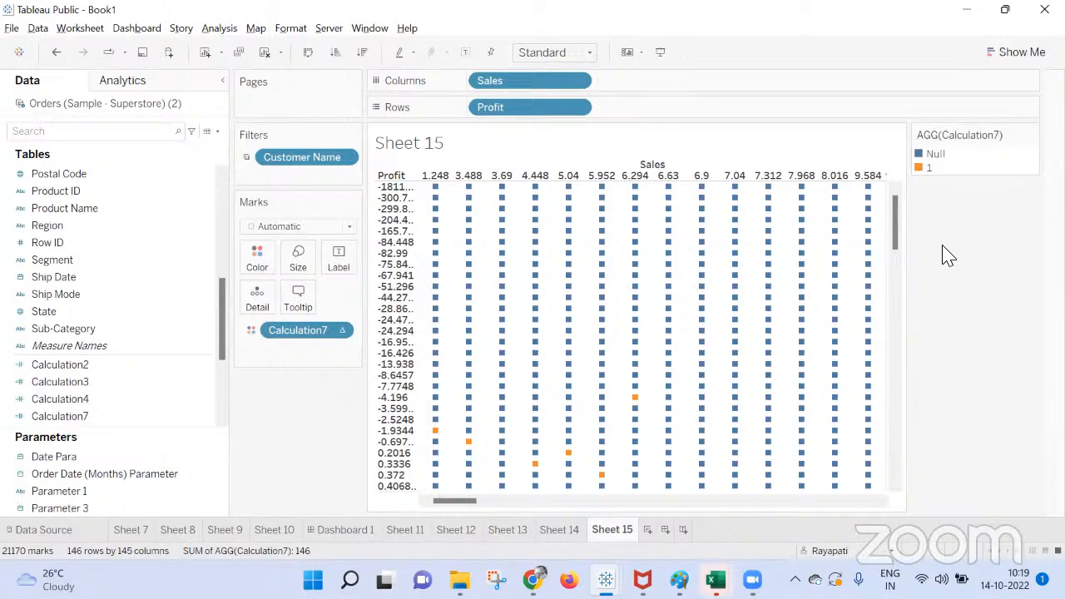
key(ctrl+z)
key(ctrl+z)
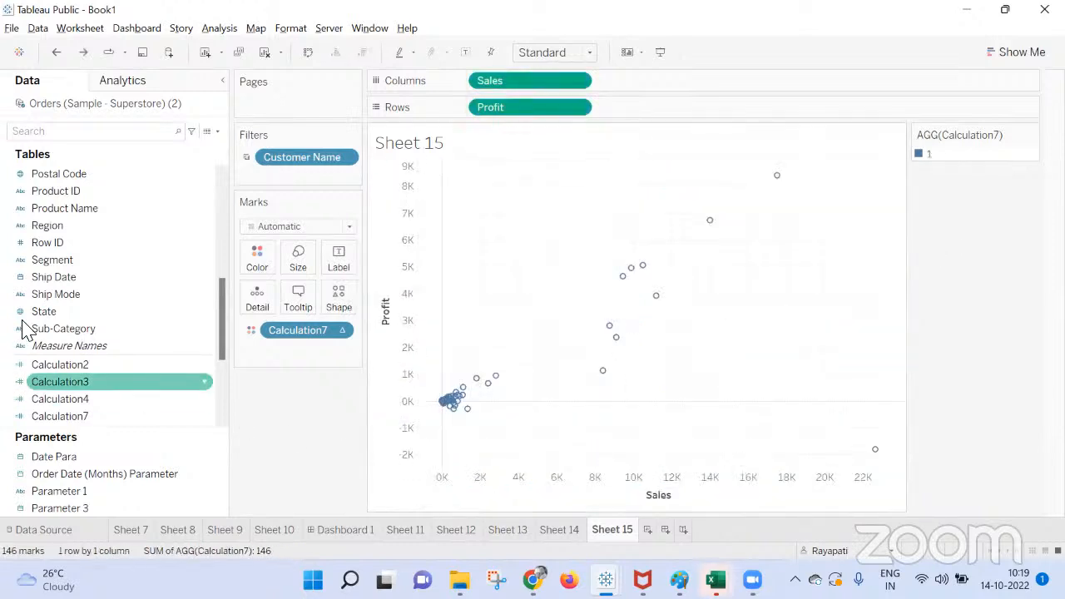
Search the fields for "cust" and color Sheet 15's scatter plot marks by Customer Name.
scroll(42, 275, down, 3)
scroll(74, 313, up, 9)
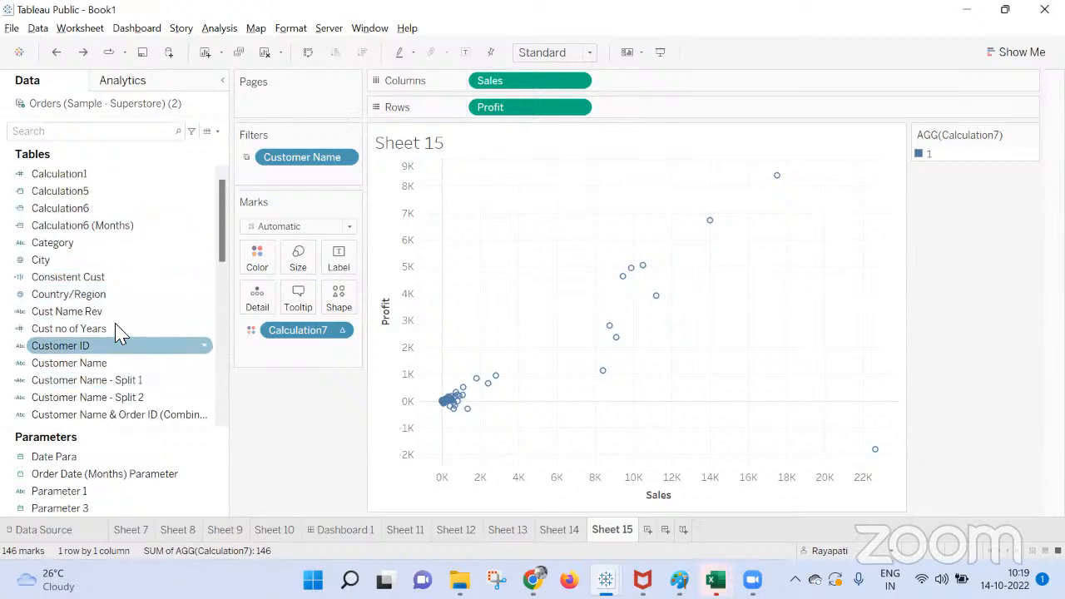
click(119, 135)
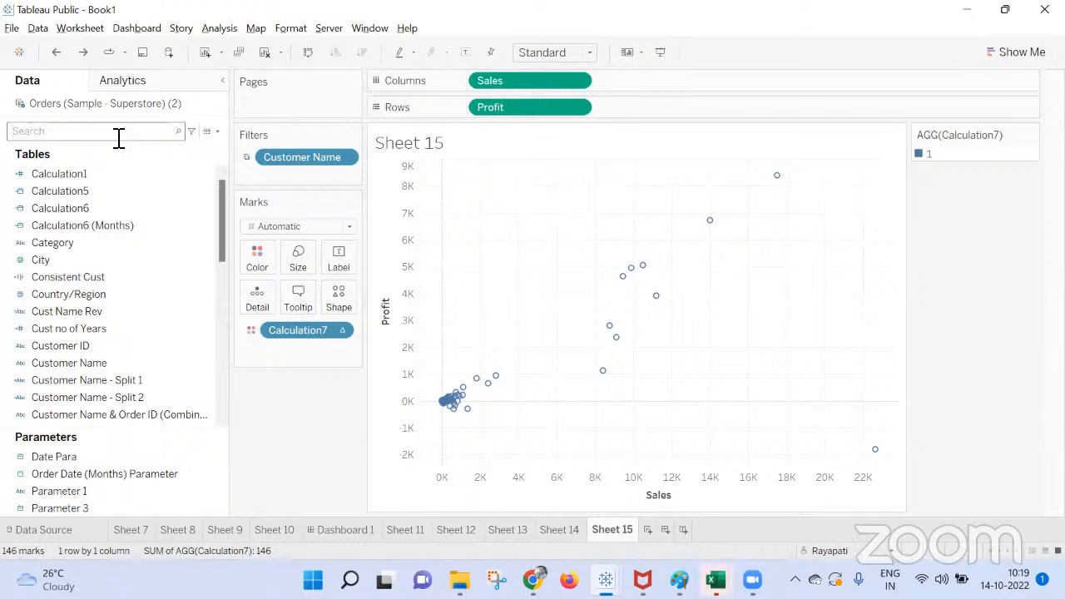
text(cust)
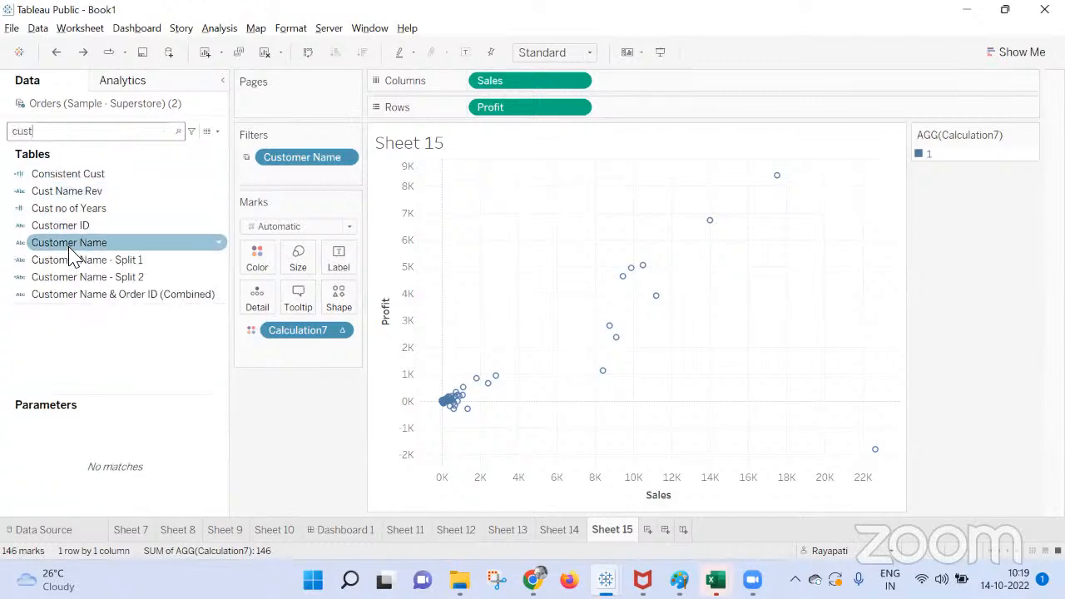
drag(70, 248, 265, 273)
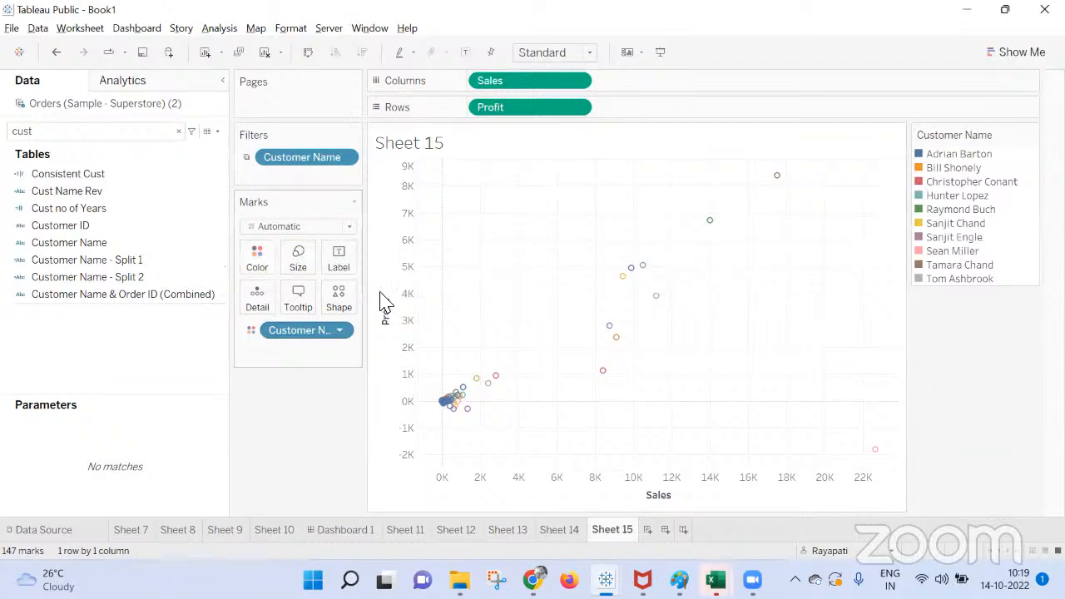
Search the fields for "cal" and add Calculation7 to Sheet 15's marks as detail.
click(98, 282)
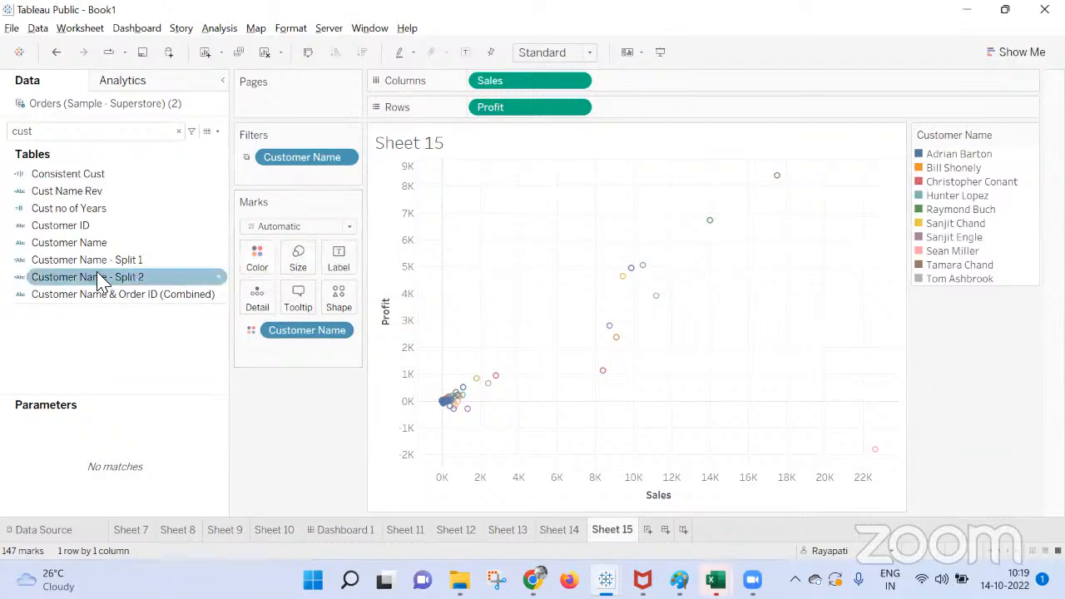
click(179, 131)
scroll(66, 261, down, 1)
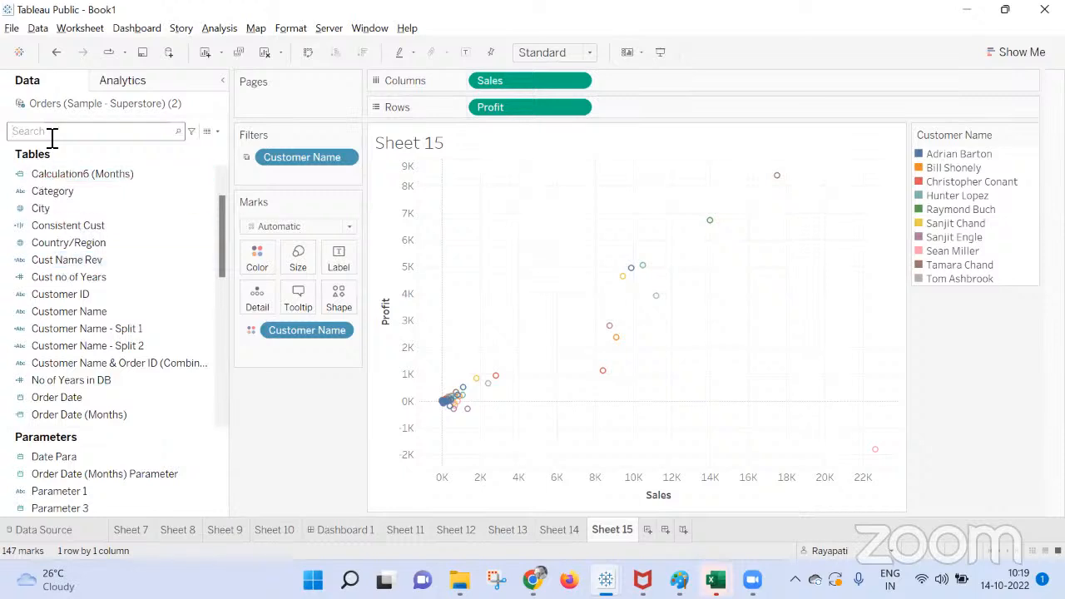
text(cal)
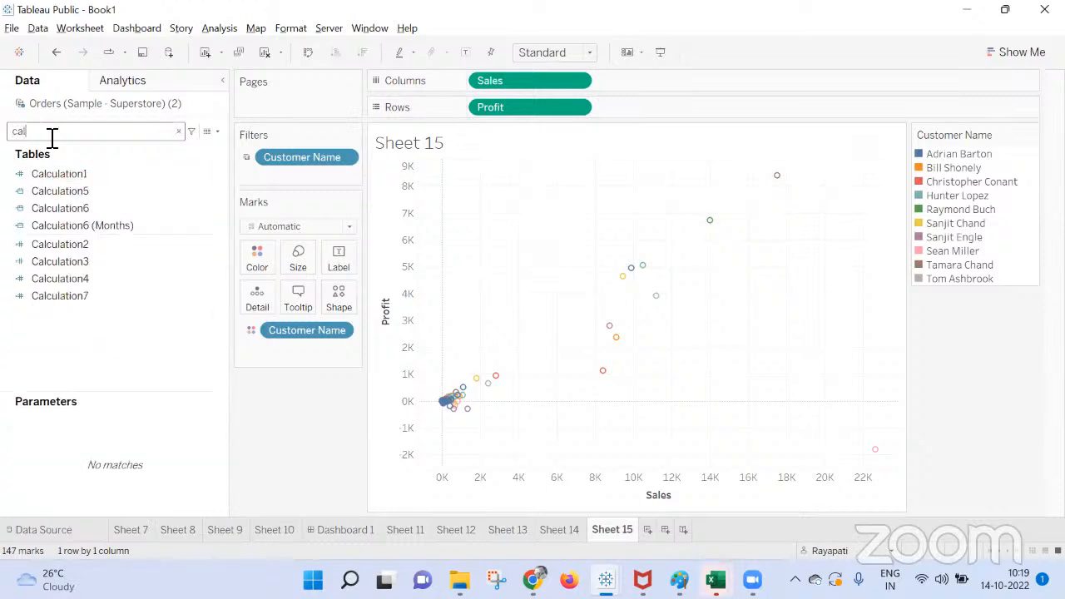
drag(77, 298, 263, 305)
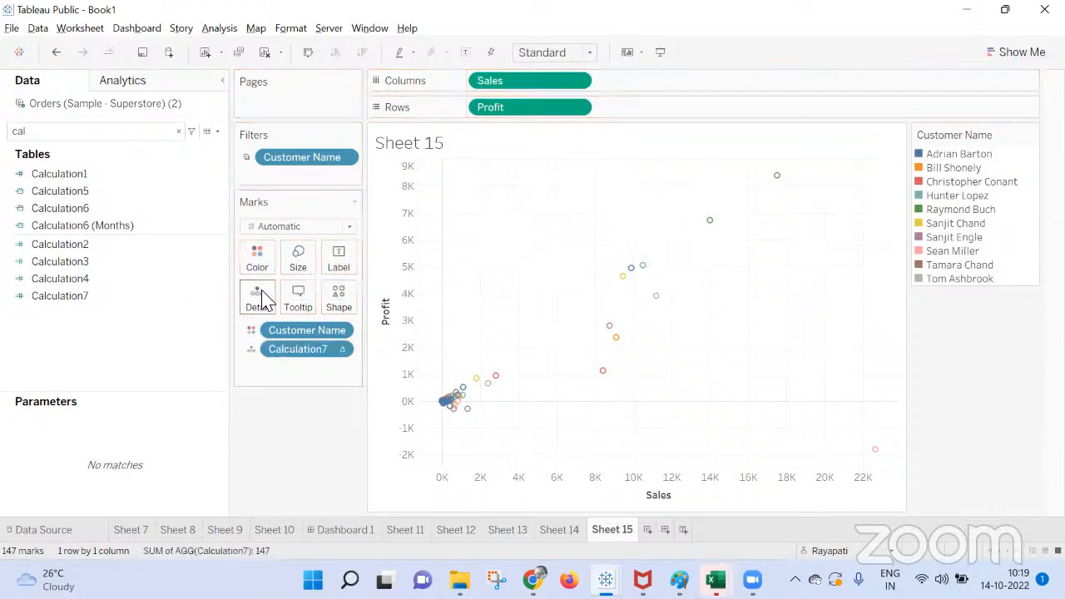
Edit Calculation7's table calculation on the Marks card to compute using Specific Dimensions.
right_click(306, 350)
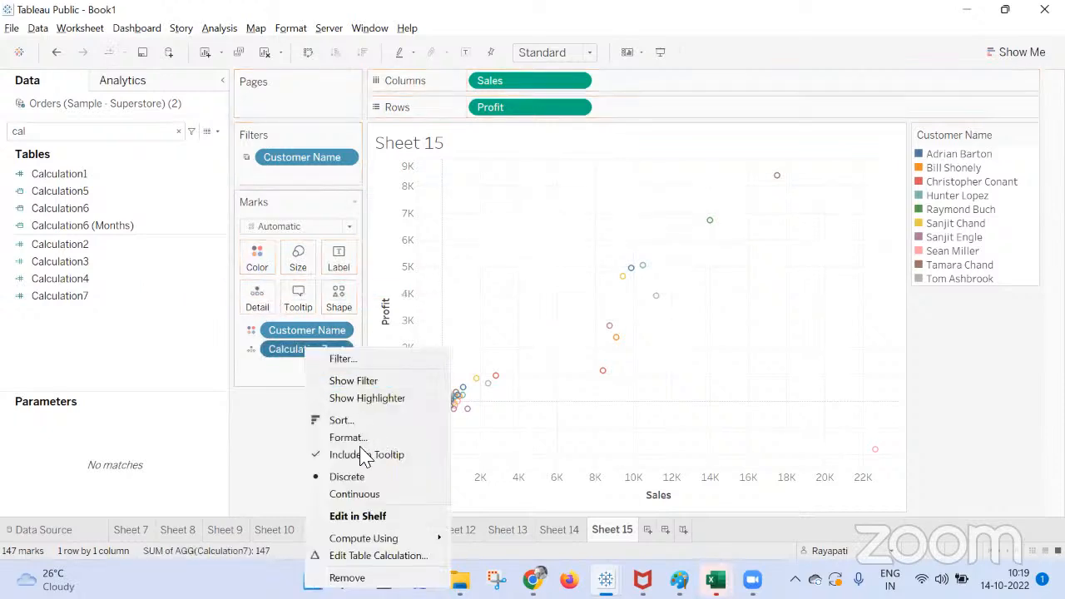
click(381, 557)
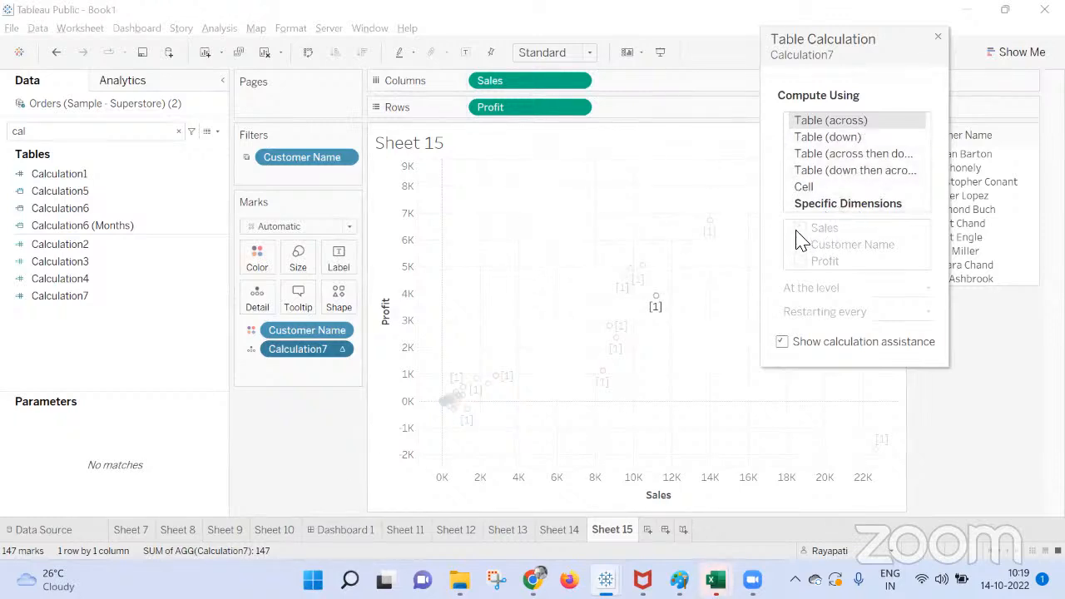
click(836, 207)
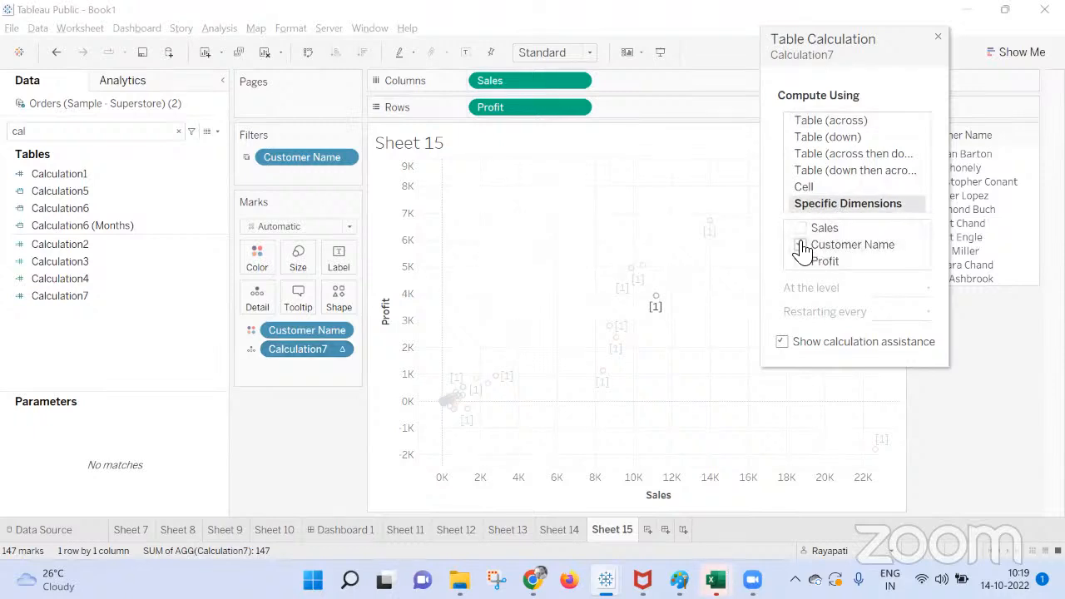
Try Customer Name, Sales and Profit one at a time as the specific dimensions for computing Calculation7.
click(801, 247)
click(801, 245)
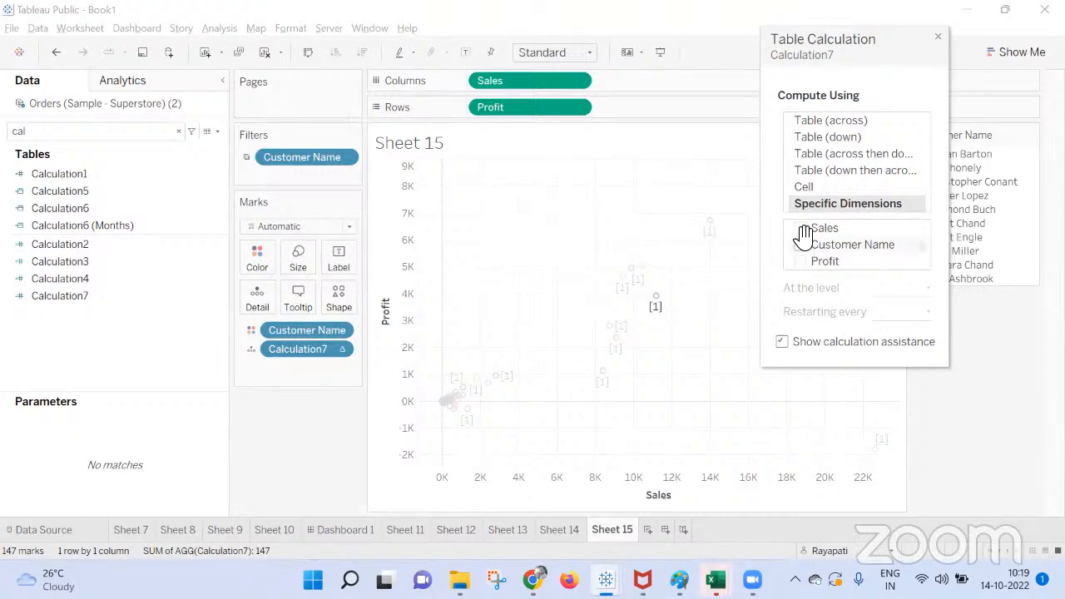
click(804, 229)
click(800, 229)
click(801, 245)
click(802, 247)
click(803, 263)
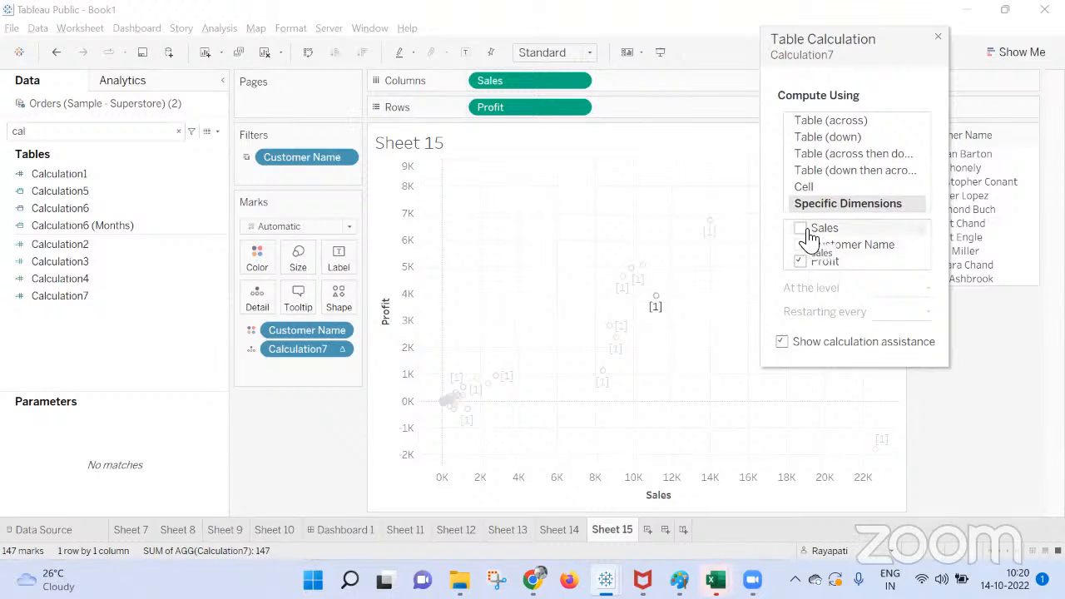
Try computing Calculation7 along Sales, Customer Name and Profit together, and clear all three dimensions.
click(801, 229)
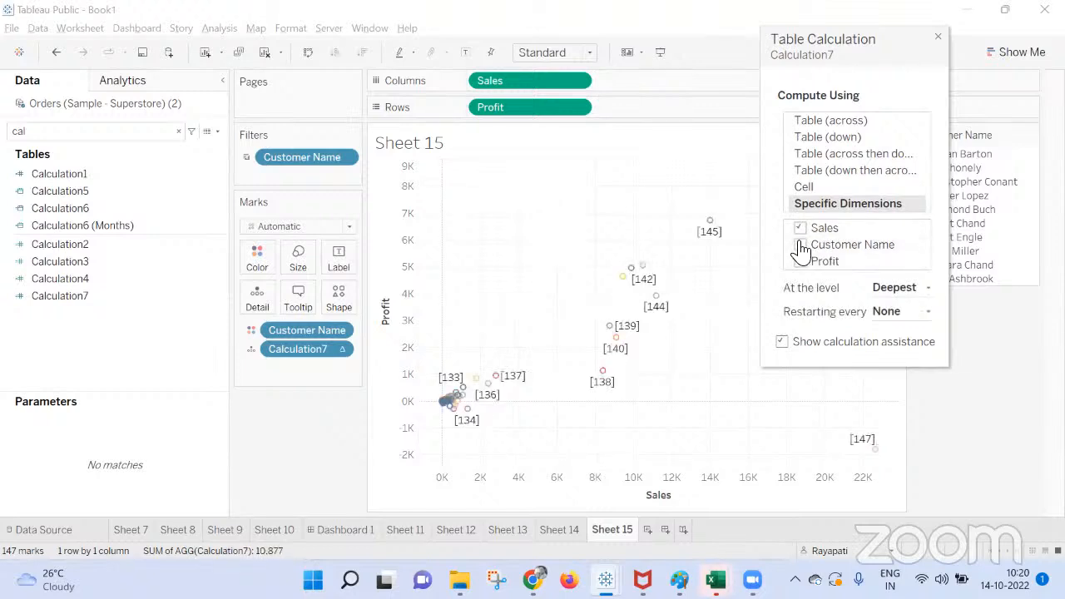
click(800, 246)
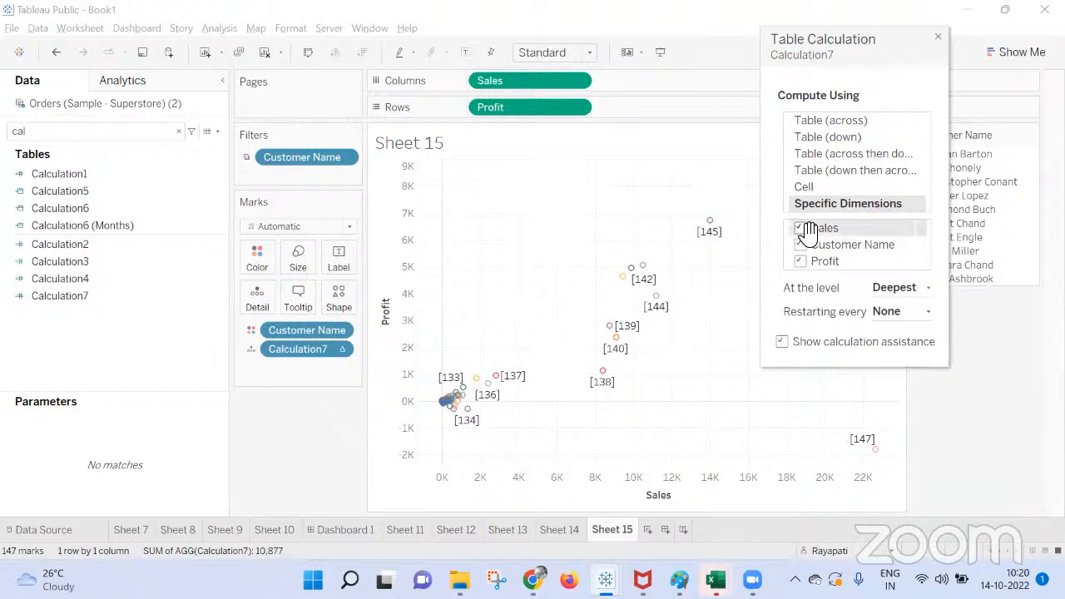
click(804, 230)
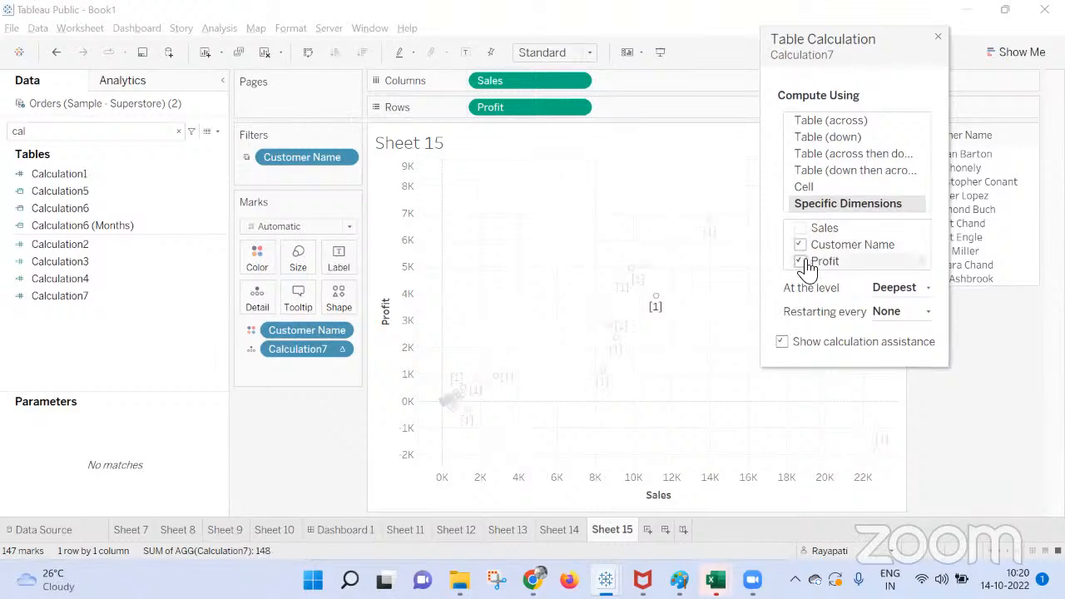
click(804, 263)
click(800, 246)
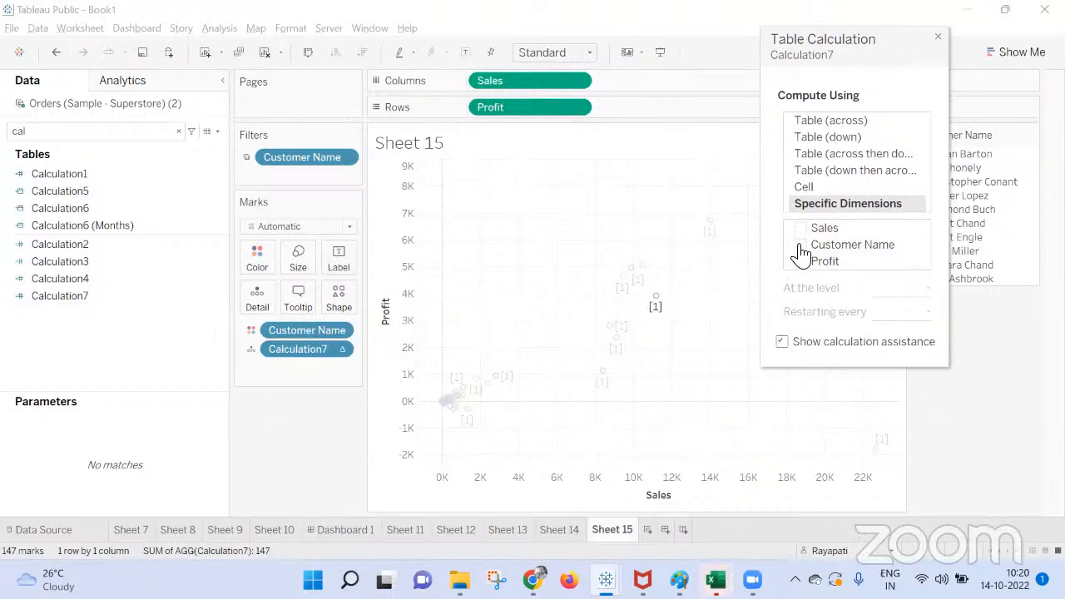
Compute Calculation7 along the specific dimensions Sales and Profit and close the table calculation settings.
click(803, 230)
click(801, 262)
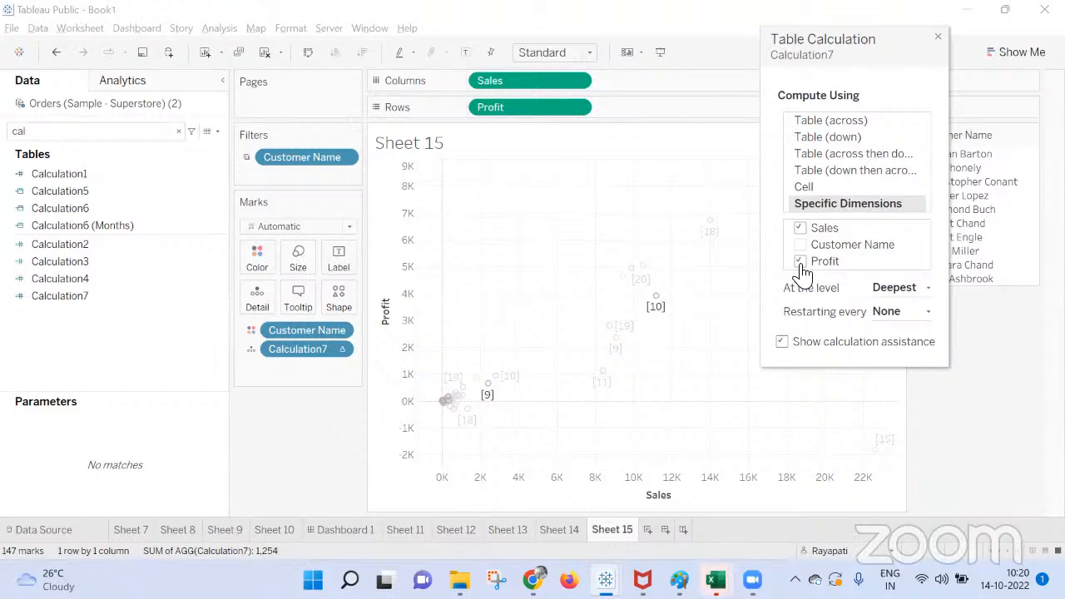
click(938, 39)
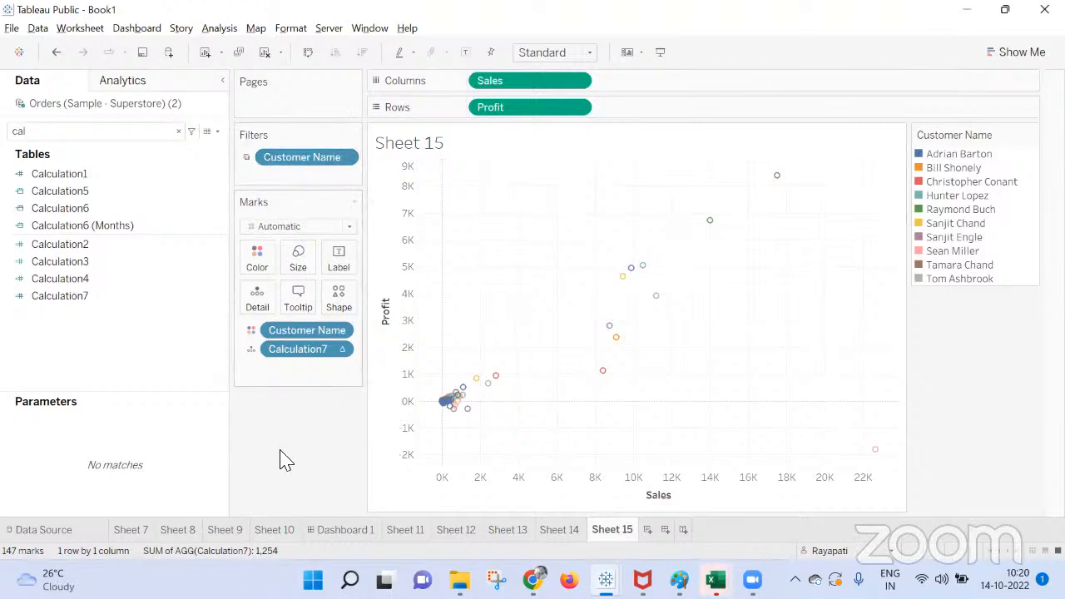
Display a filter for Calculation7 on Sheet 15 and look through its list of values.
right_click(306, 350)
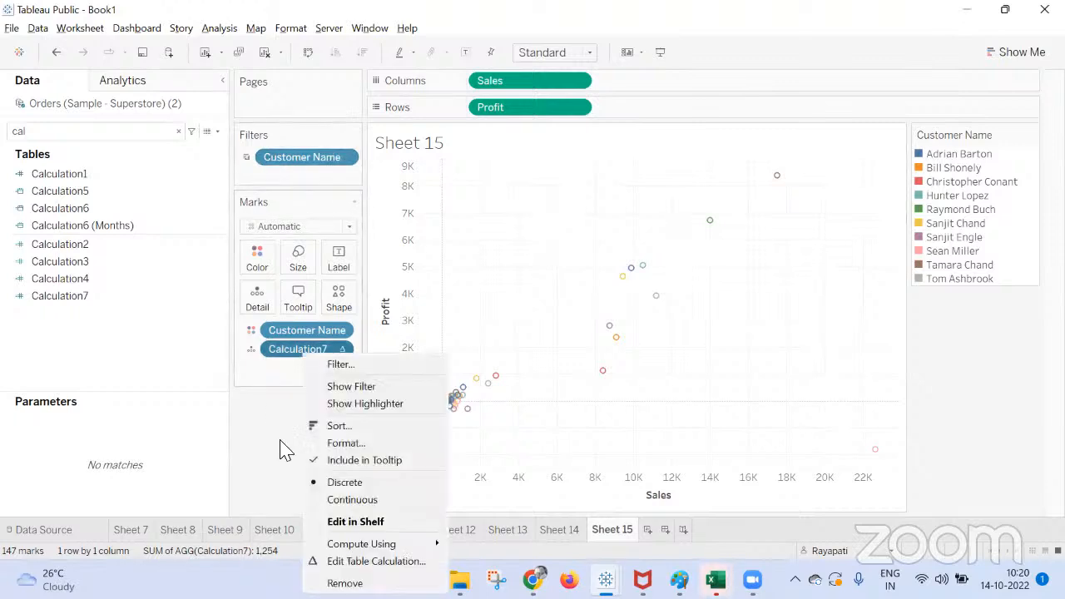
click(357, 387)
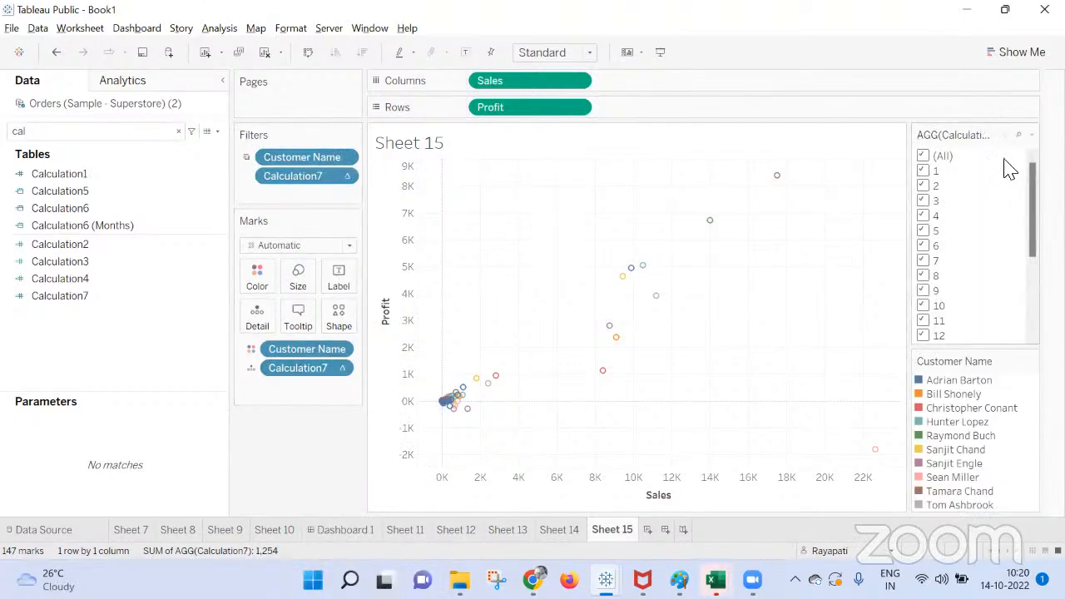
scroll(973, 258, down, 3)
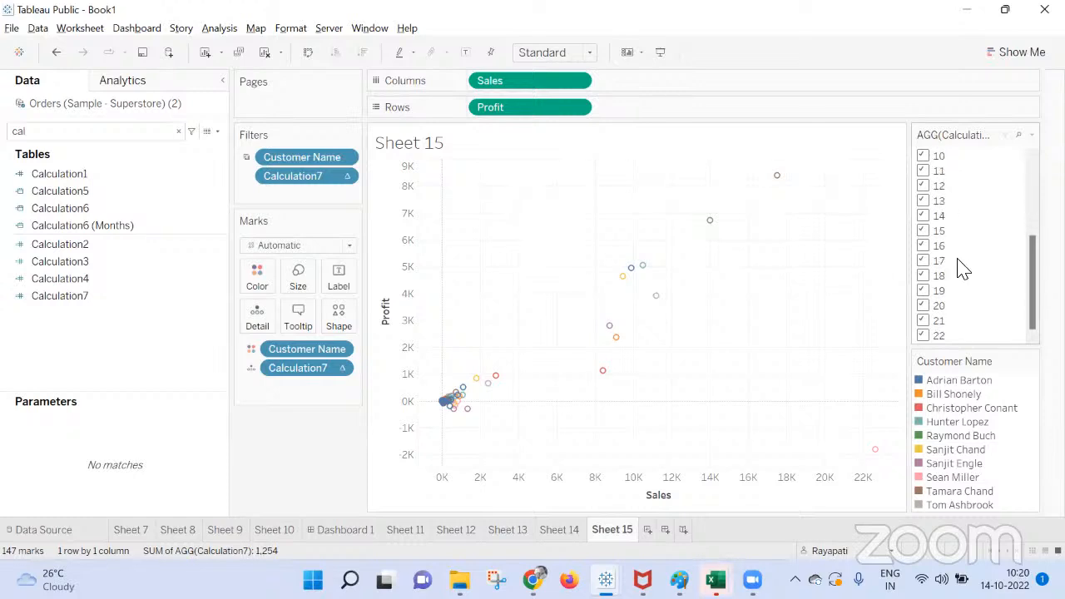
scroll(962, 250, up, 3)
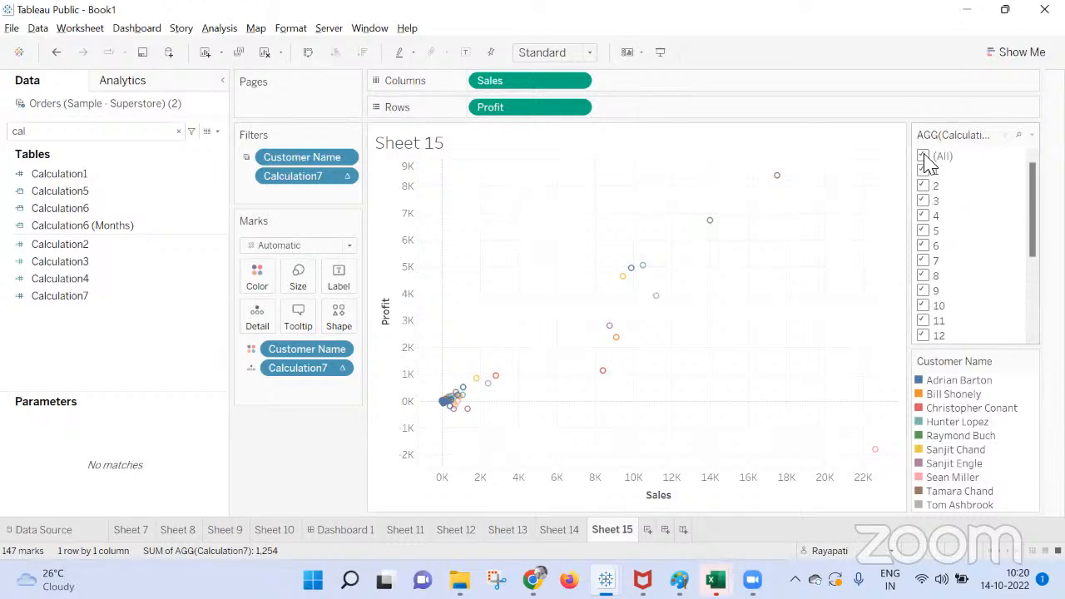
scroll(930, 183, down, 2)
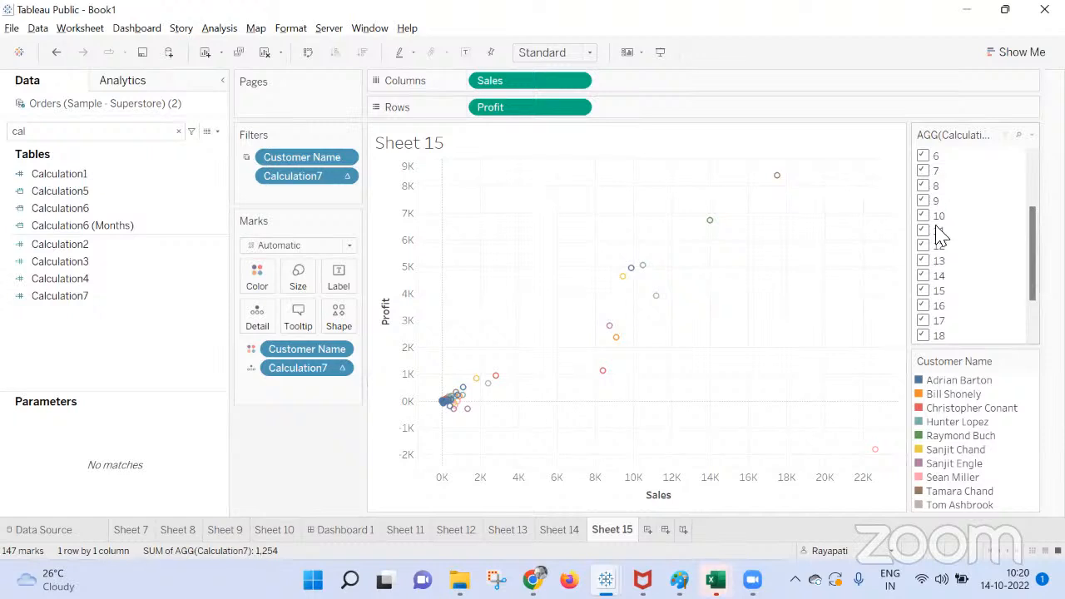
scroll(1027, 154, up, 1)
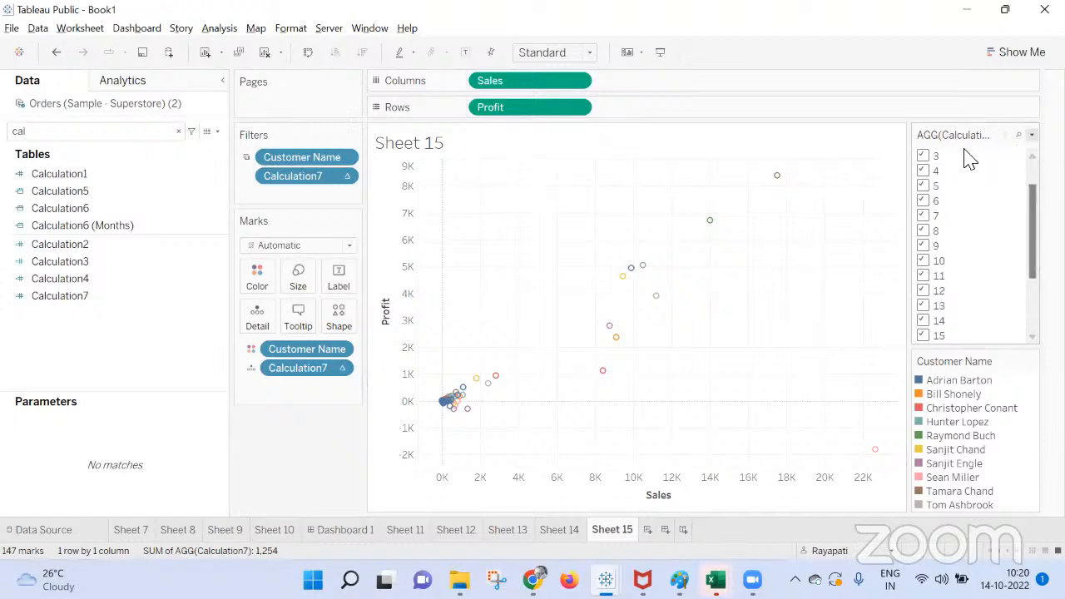
Edit the Calculation7 filter to select from the list and keep only values 1 through 10.
click(1033, 134)
click(968, 159)
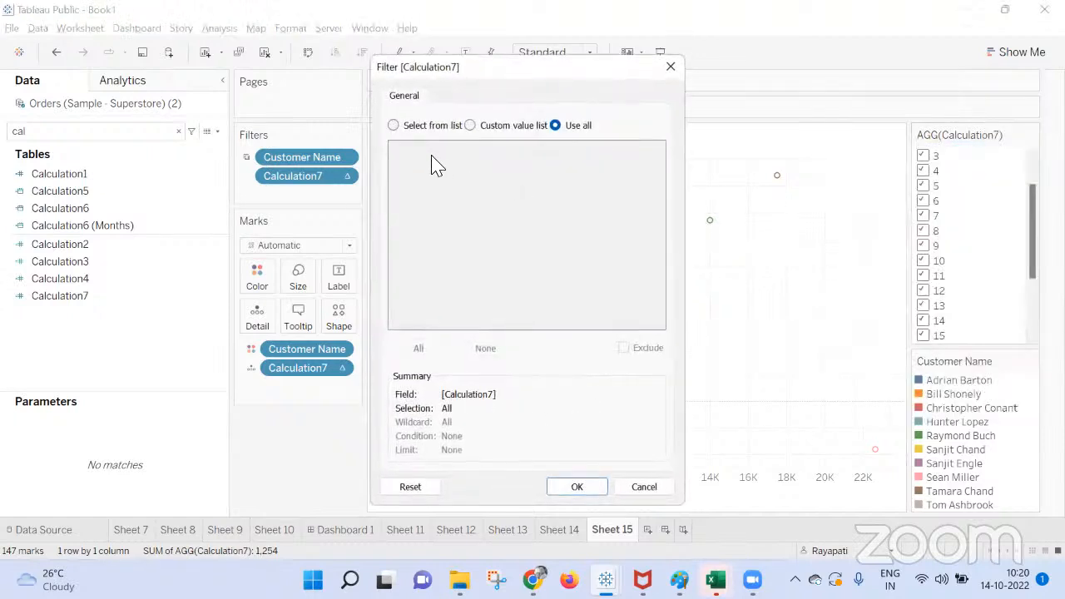
click(393, 125)
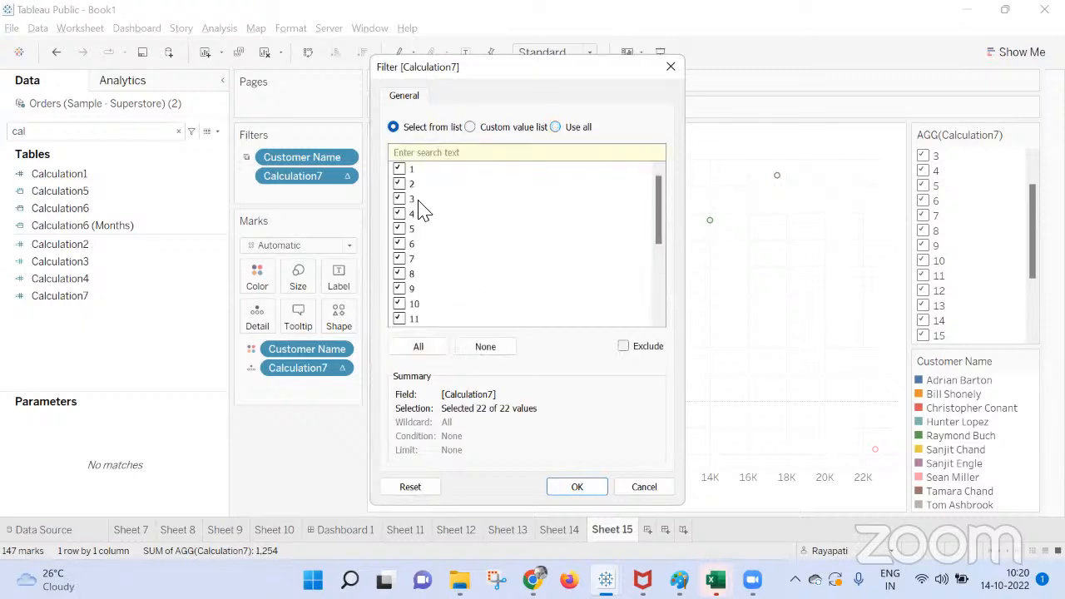
click(486, 346)
click(399, 169)
click(399, 184)
click(399, 214)
click(399, 229)
click(400, 273)
click(399, 289)
click(399, 304)
click(598, 490)
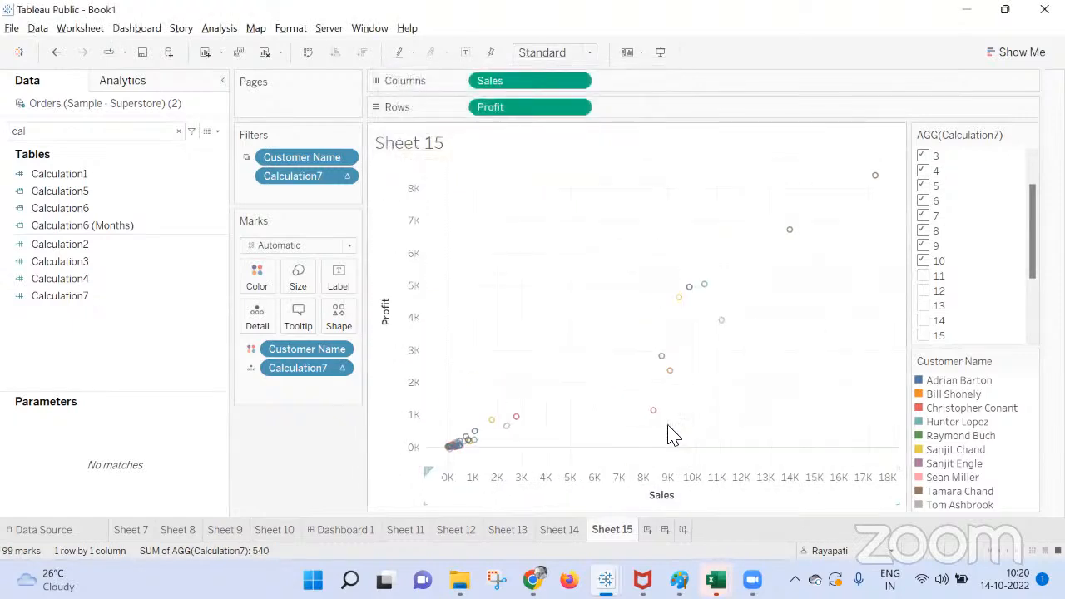
Compare the customers and sales of Sheet 15's scatter marks with the top customers listed on Sheet 14.
mouse_move(877, 177)
click(556, 530)
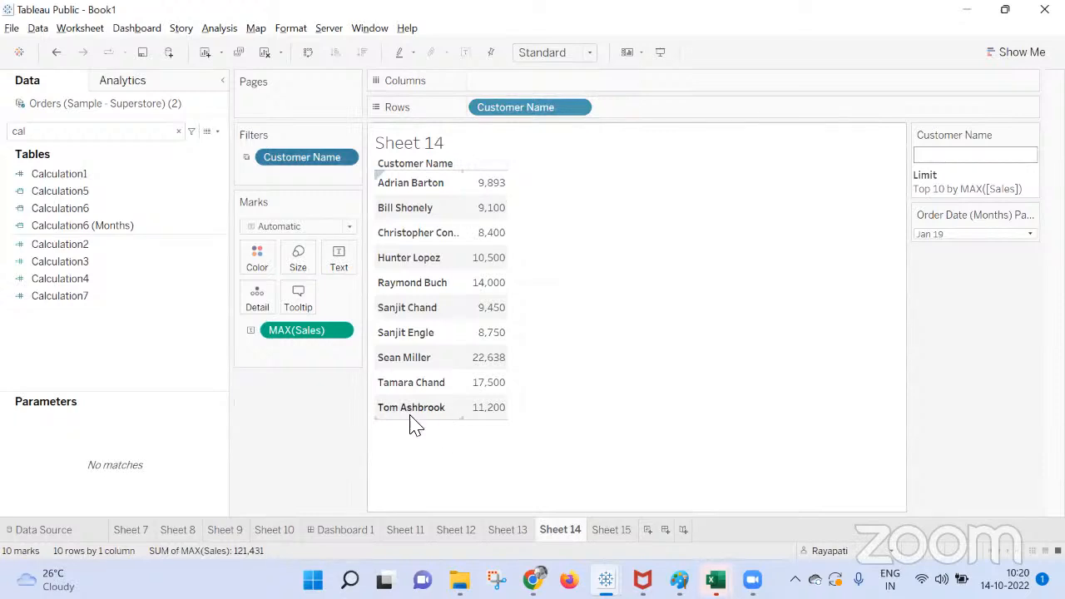
mouse_move(493, 405)
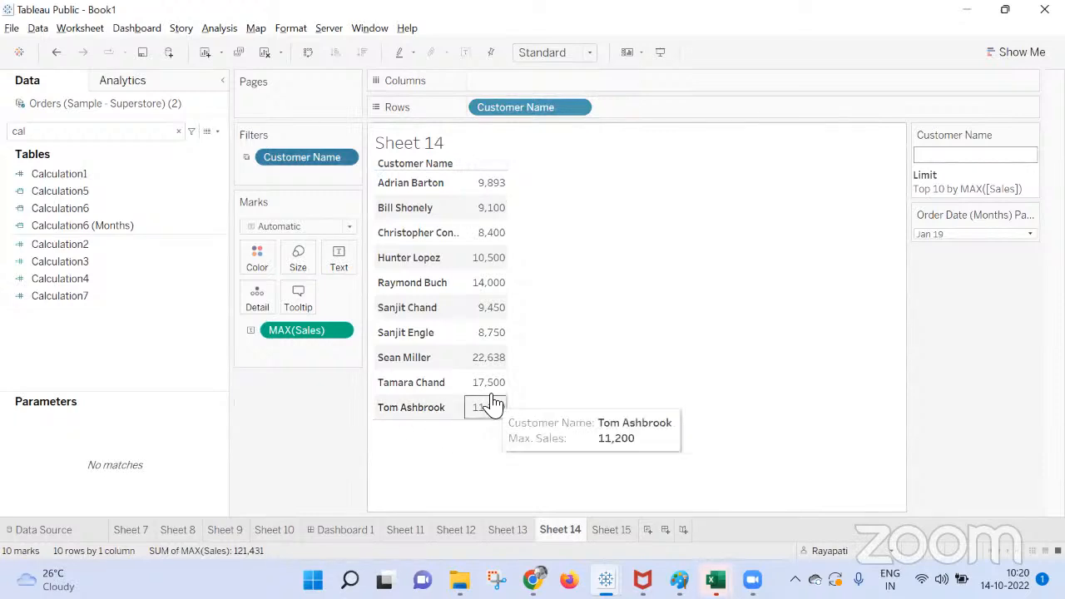
click(612, 530)
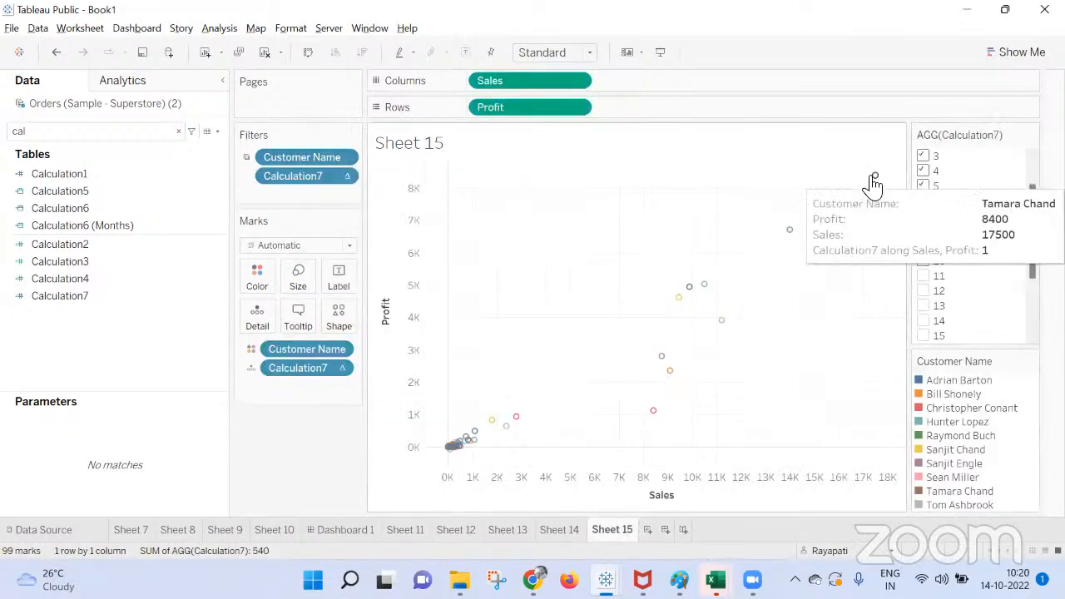
mouse_move(792, 238)
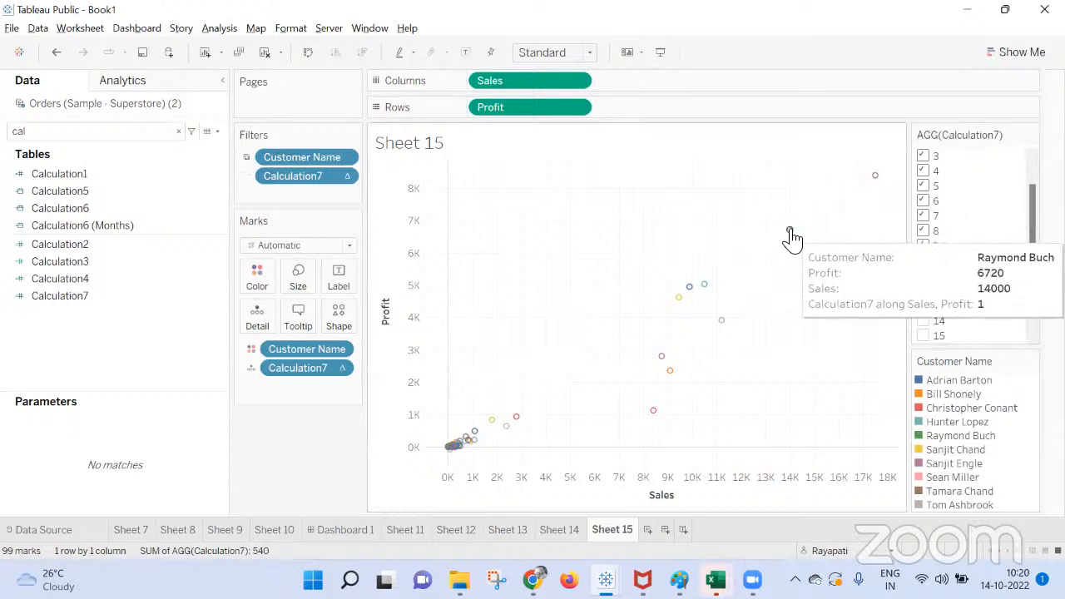
click(556, 531)
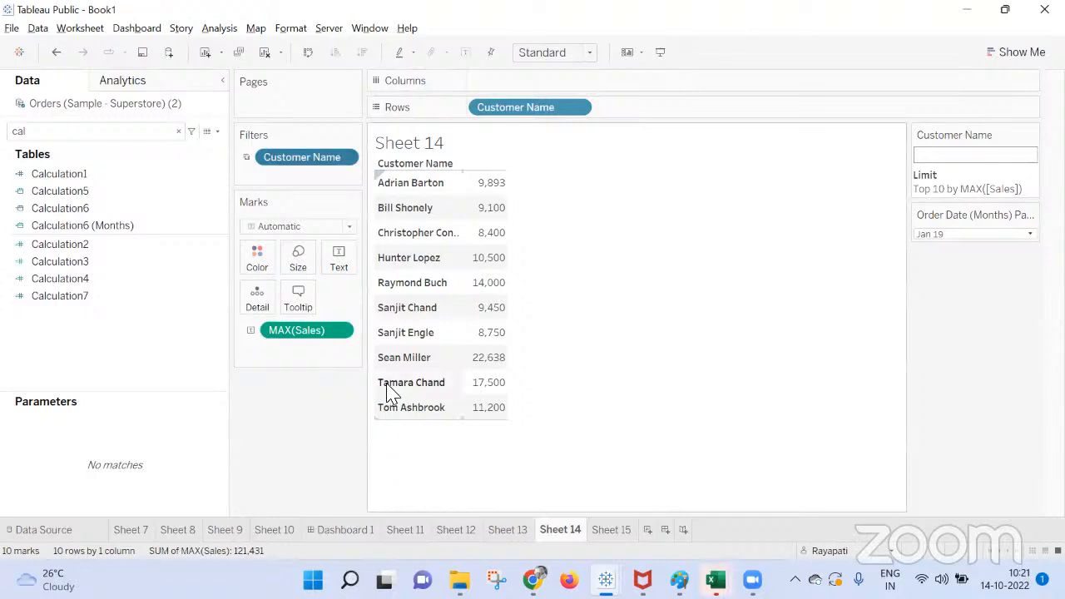
click(626, 531)
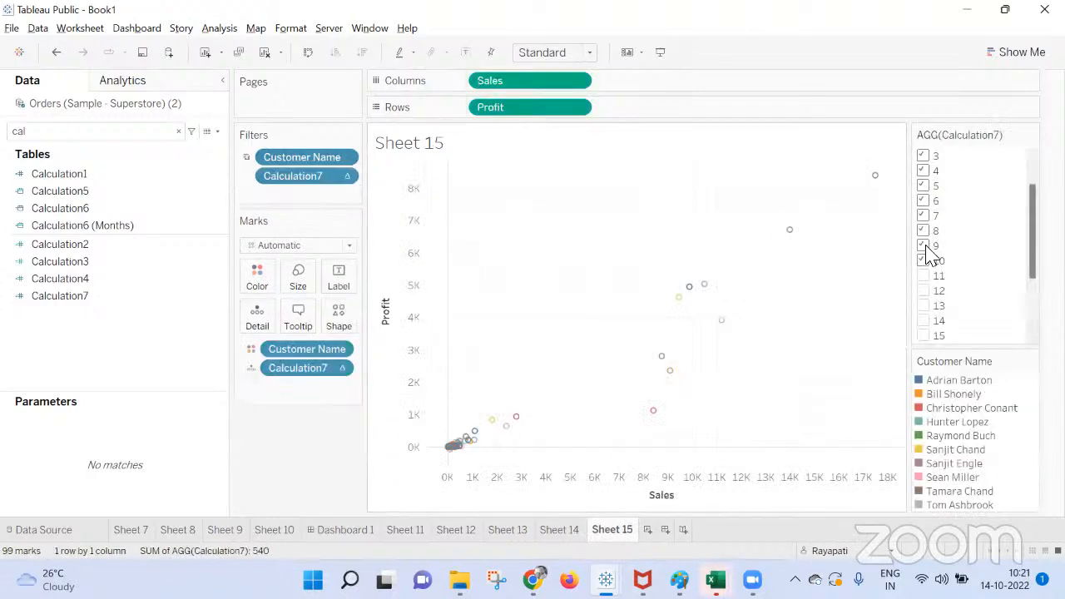
mouse_move(799, 240)
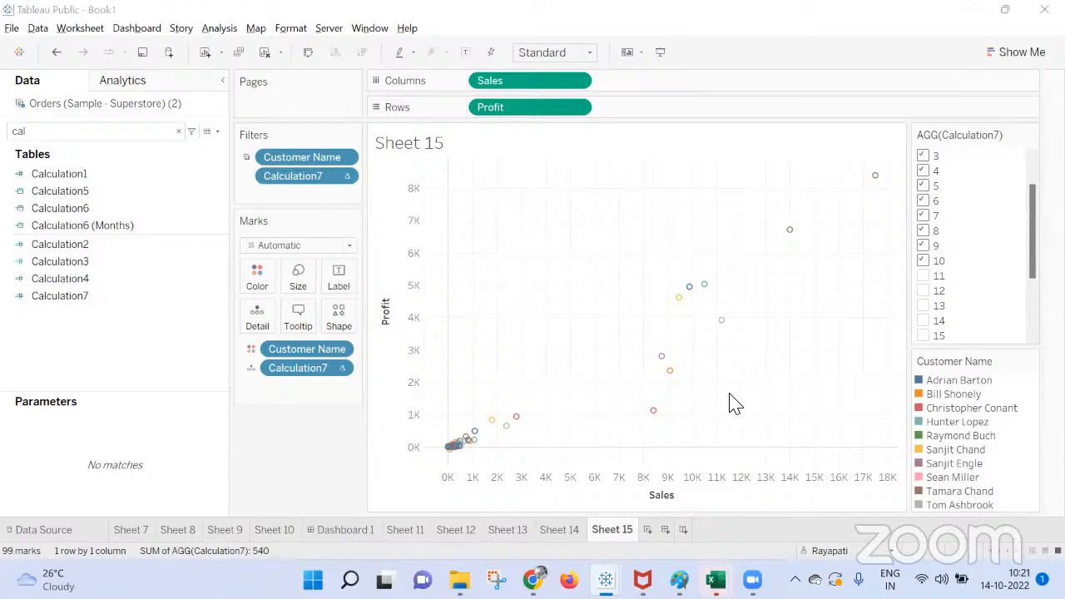
Review the top-N condition in Sheet 15's Customer Name filter and close it without changes.
click(343, 477)
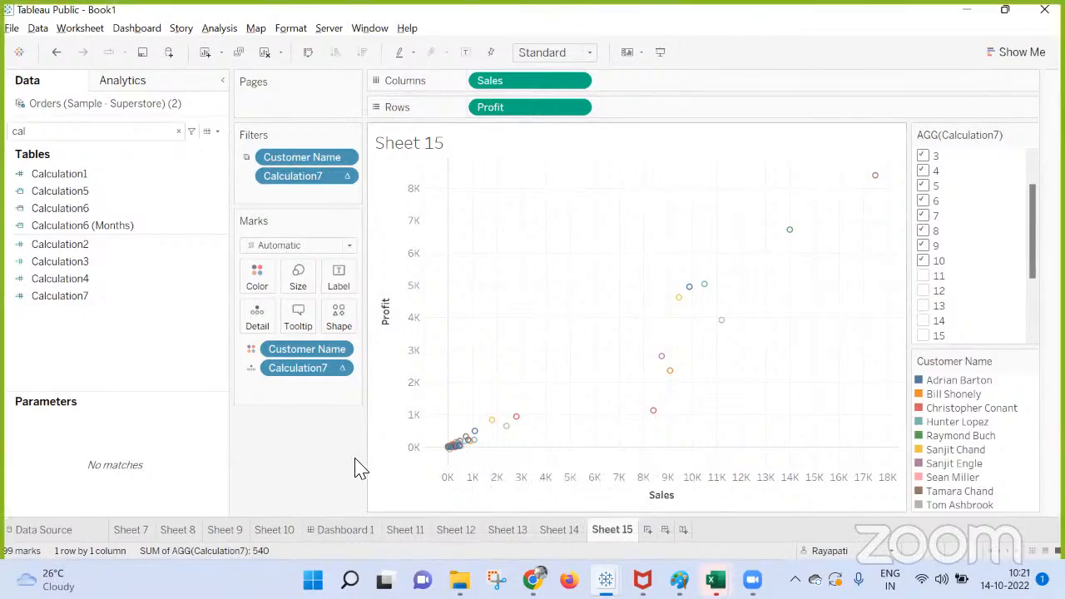
right_click(302, 158)
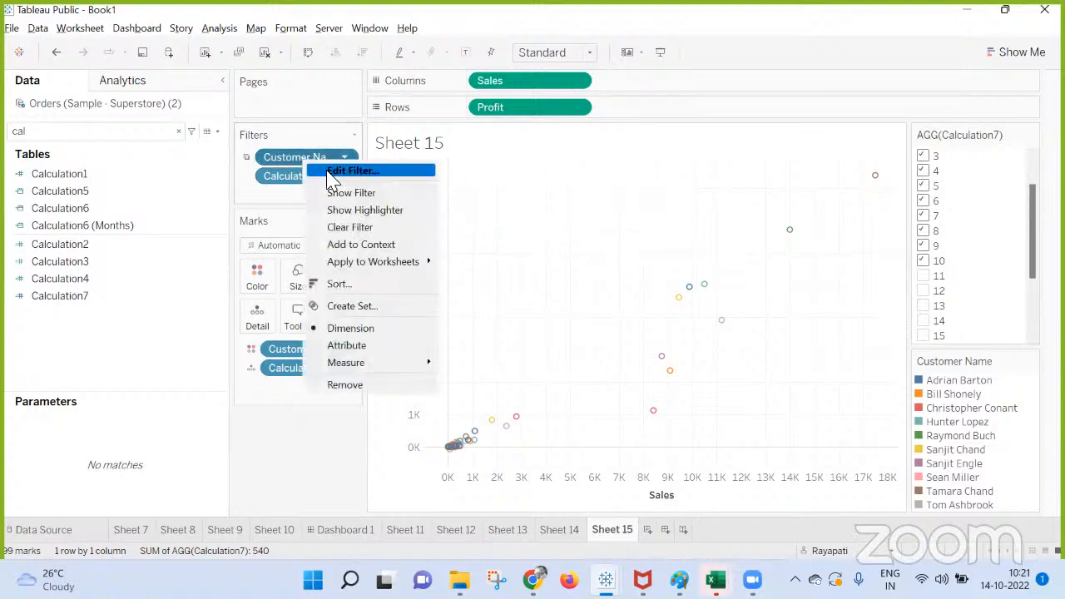
click(333, 174)
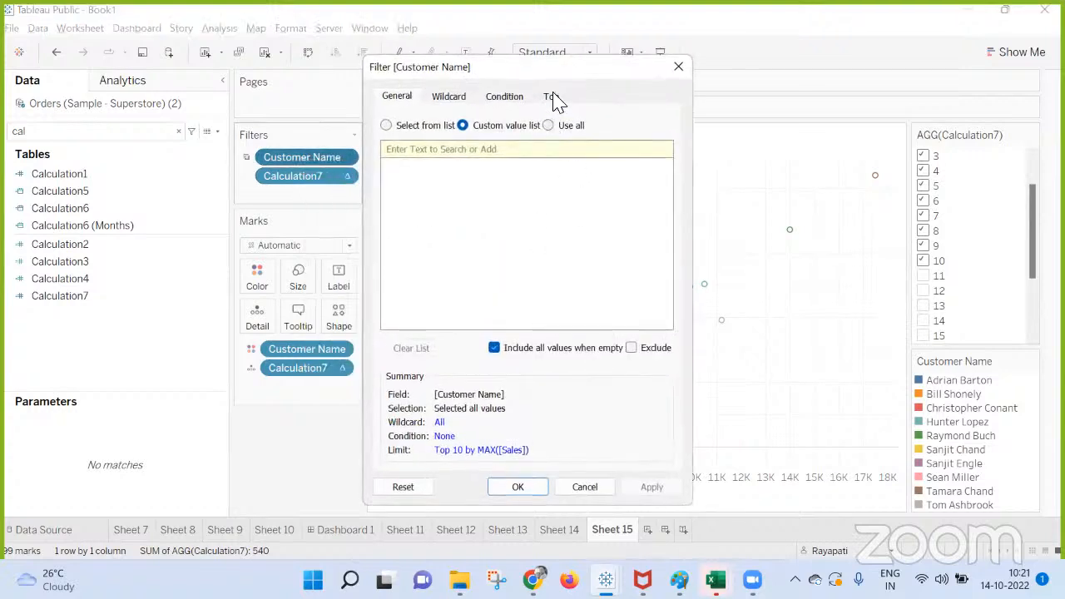
click(554, 98)
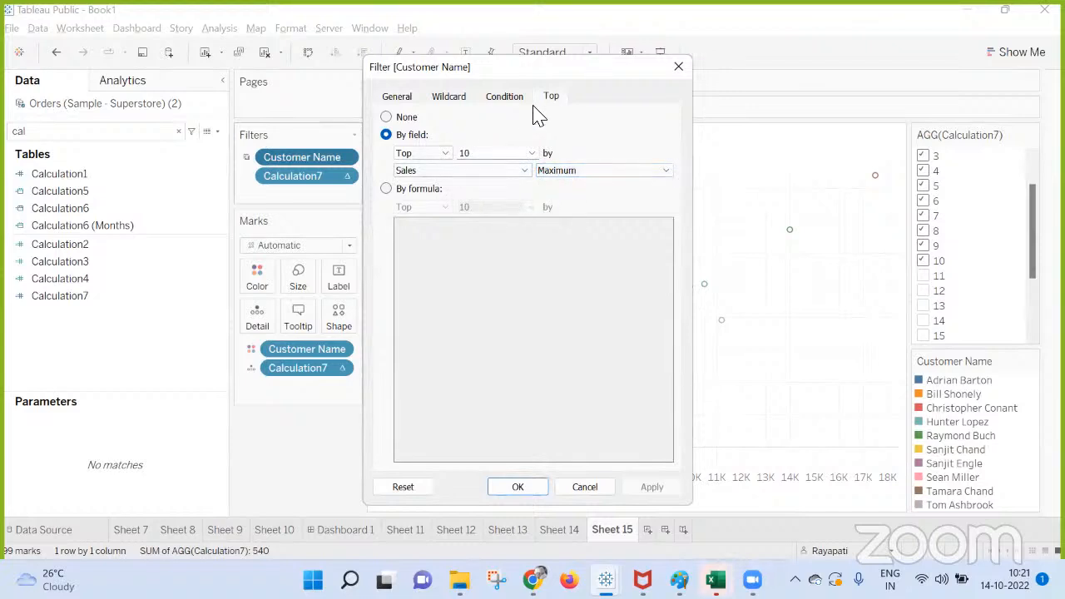
click(508, 491)
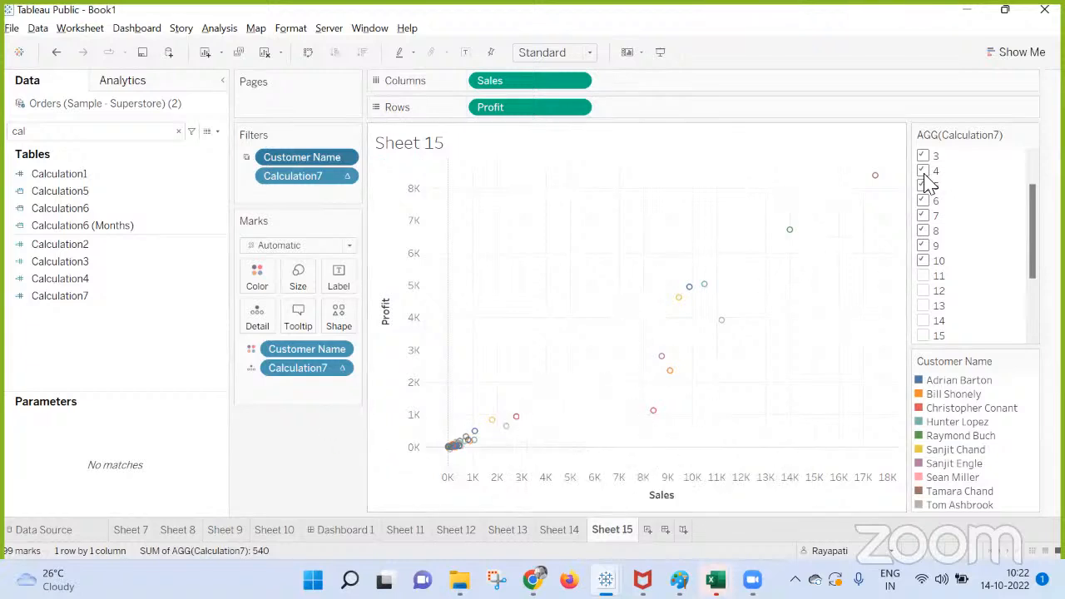
Display the Customer Name filter on Sheet 15 and try adding that filter to context.
click(338, 349)
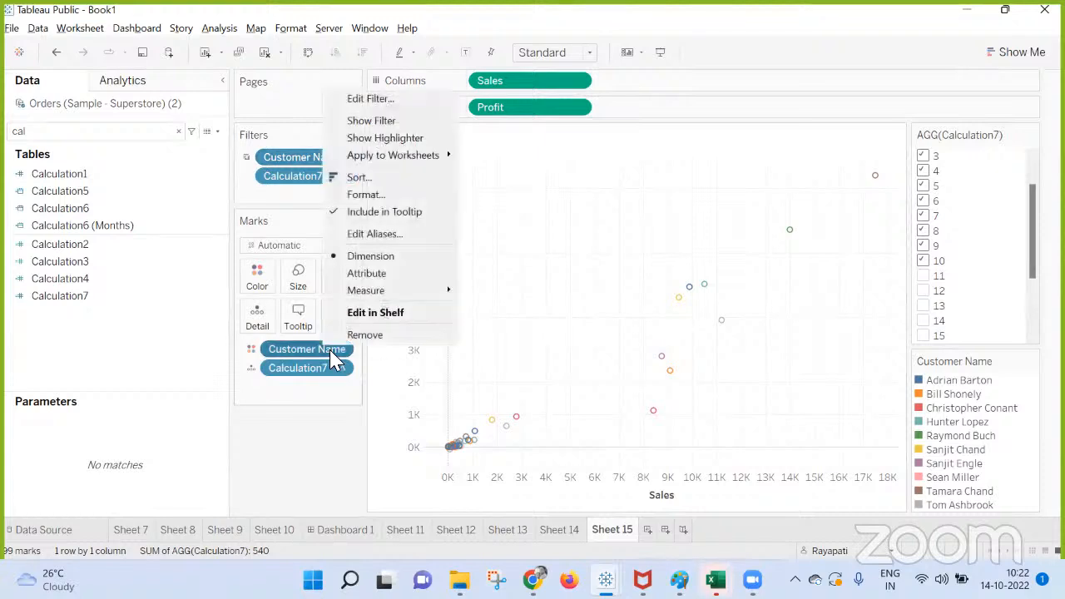
click(363, 123)
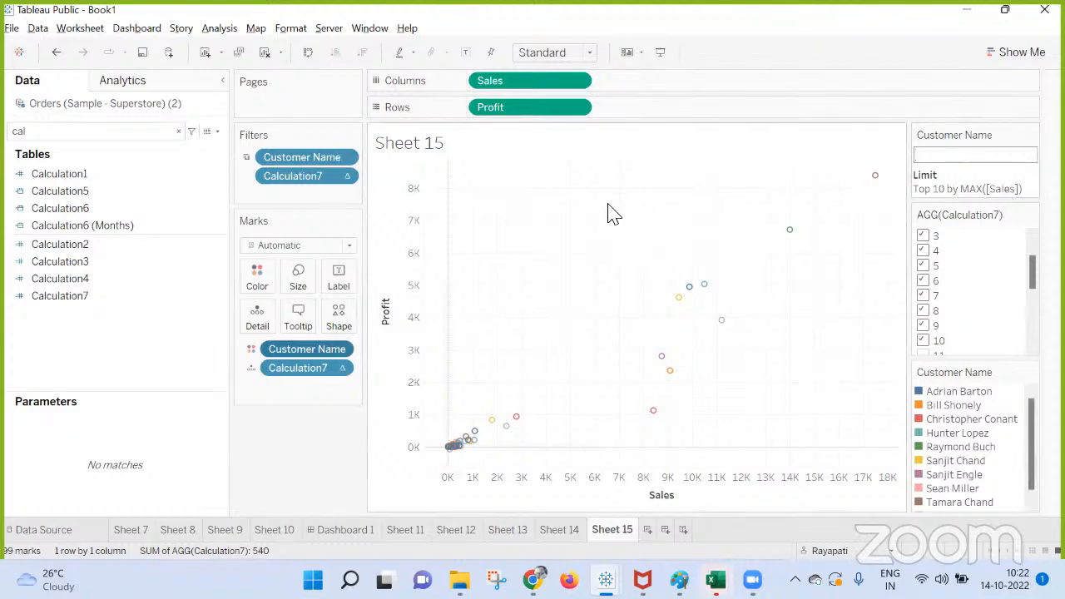
right_click(320, 163)
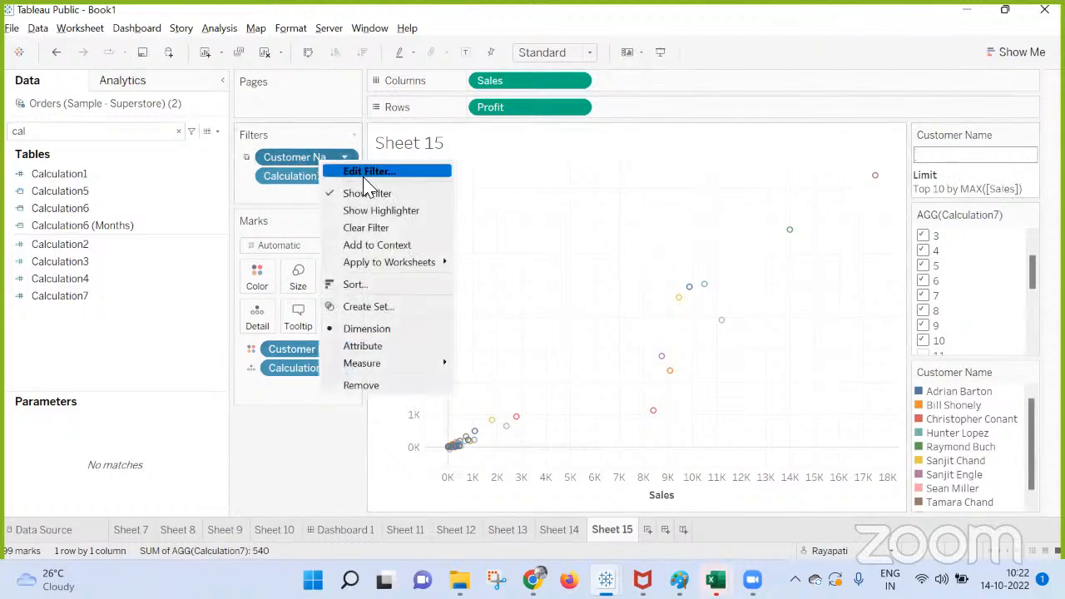
click(385, 245)
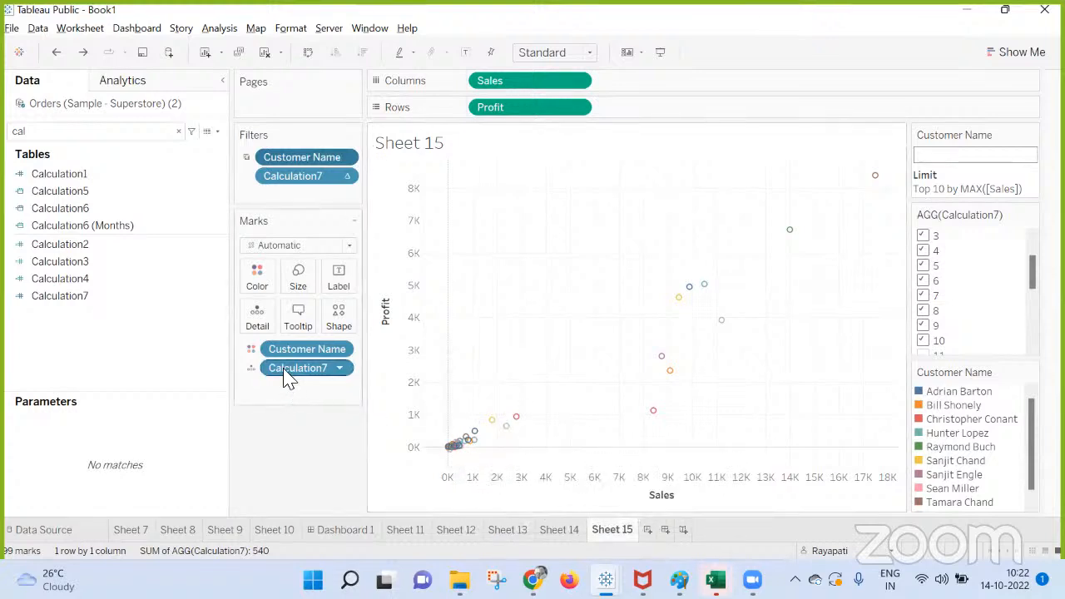
Examine which values are selected in the Calculation7 filter, in both its edit dialog and its displayed filter list.
right_click(288, 177)
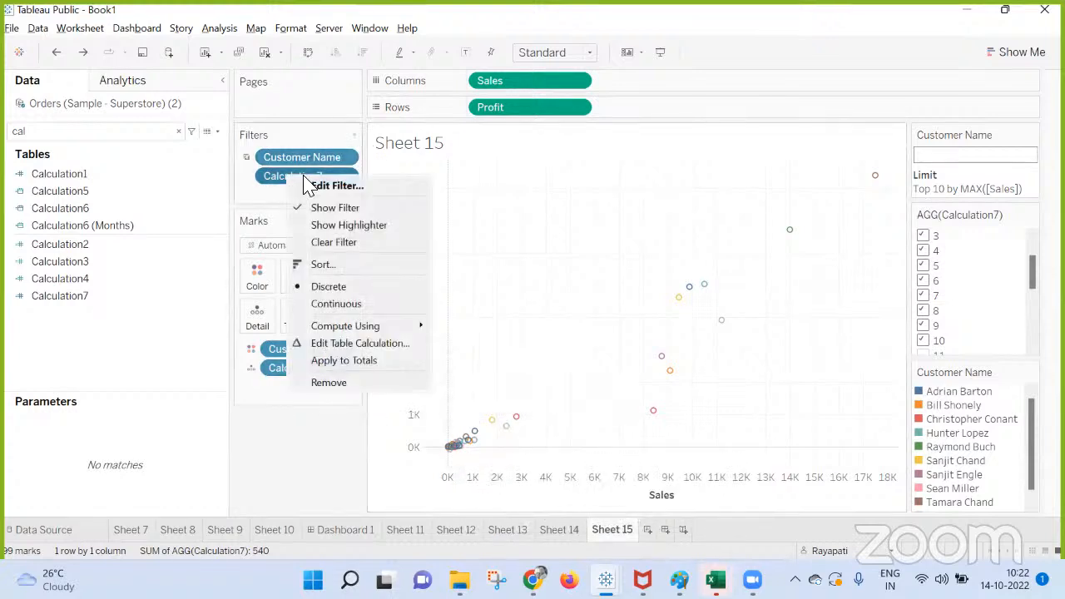
click(313, 185)
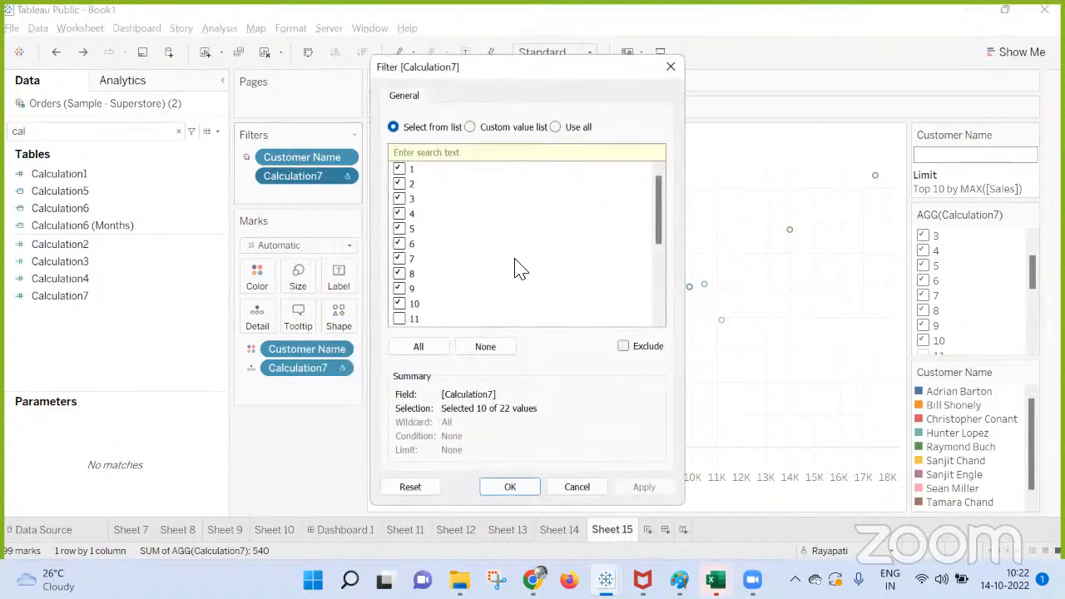
scroll(516, 268, down, 5)
scroll(516, 268, up, 5)
scroll(516, 268, down, 4)
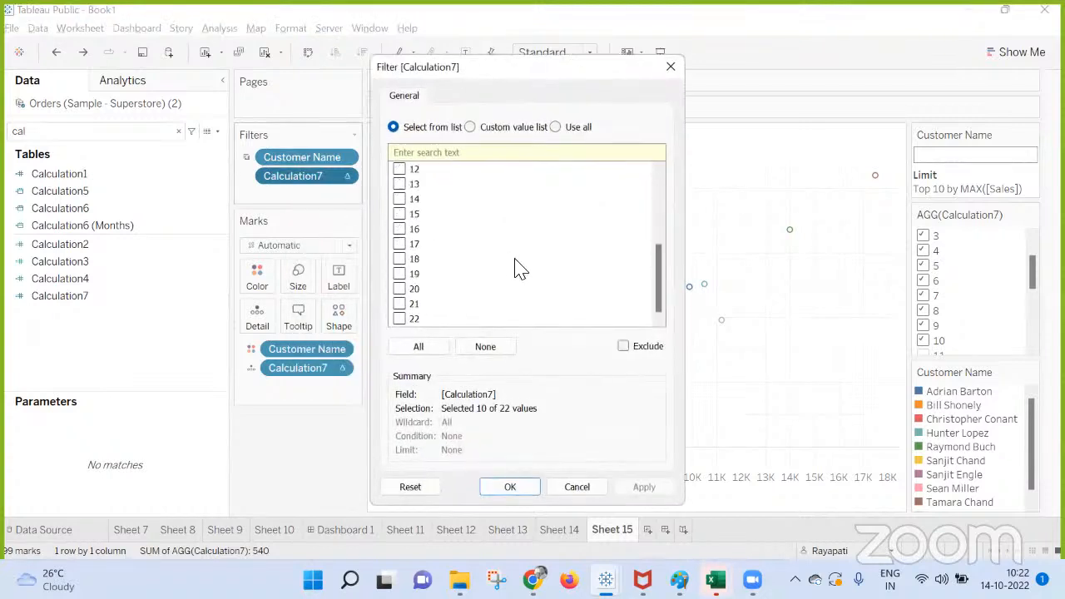
scroll(516, 269, up, 4)
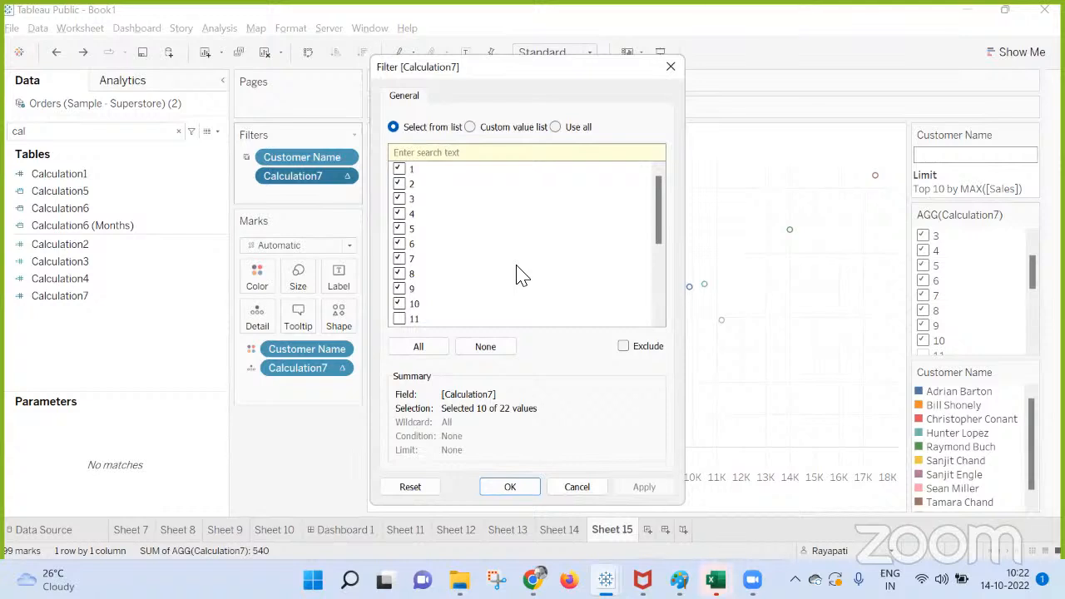
scroll(516, 275, down, 3)
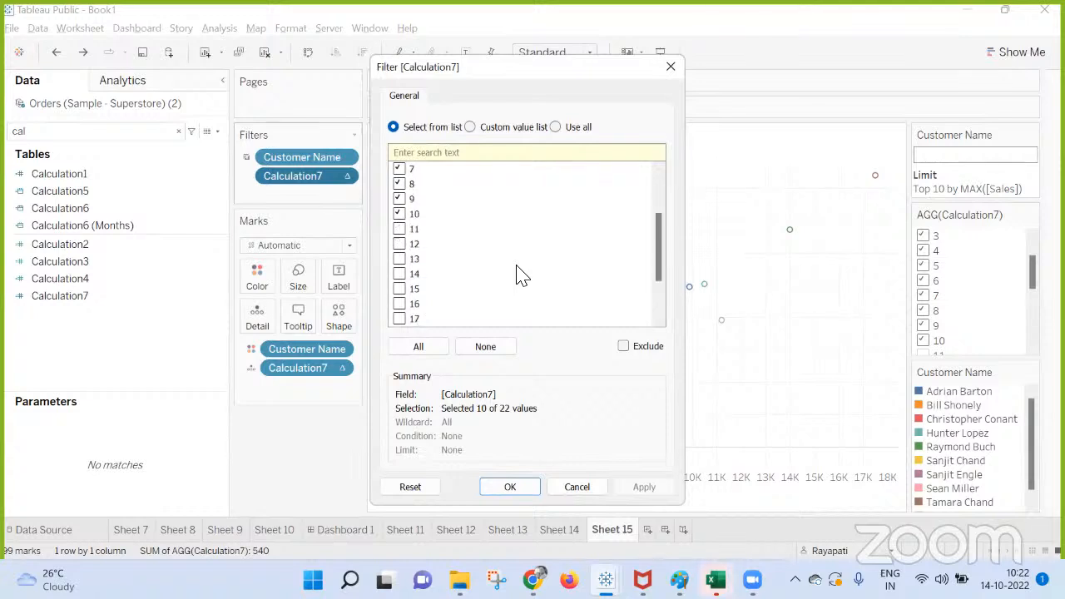
click(673, 72)
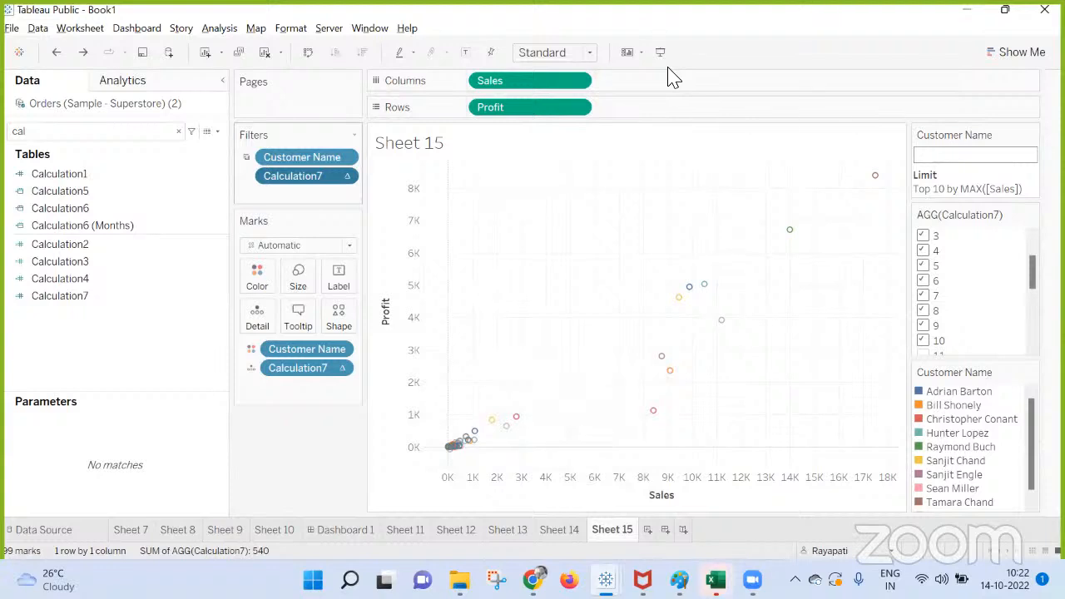
scroll(986, 263, down, 4)
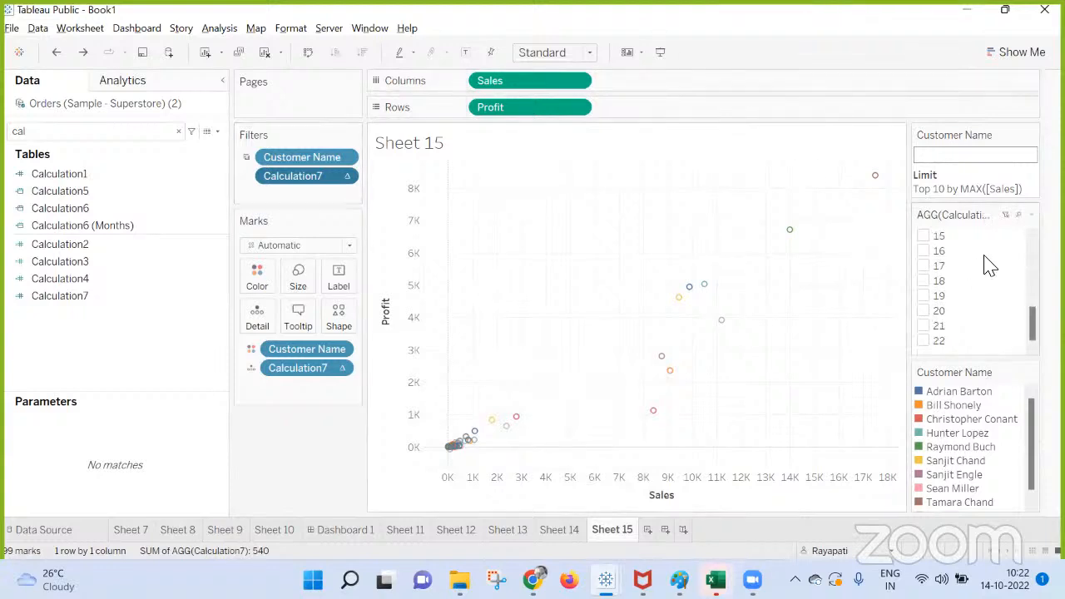
scroll(989, 265, up, 5)
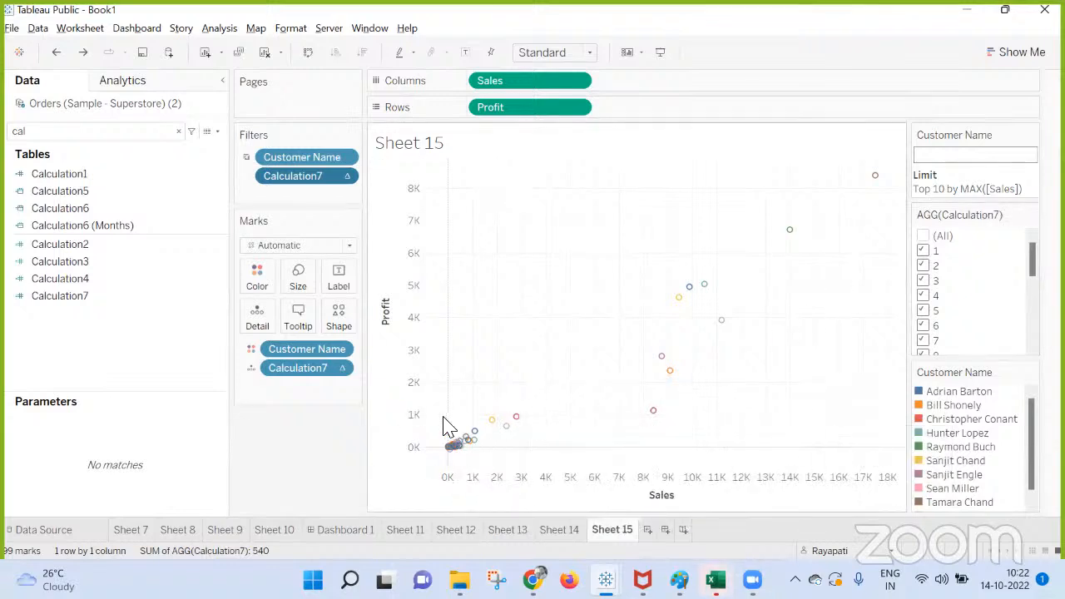
Review the general, wildcard and condition settings of Sheet 15's Customer Name filter without changing them, and view Sheet 14's customer list.
right_click(302, 159)
click(489, 243)
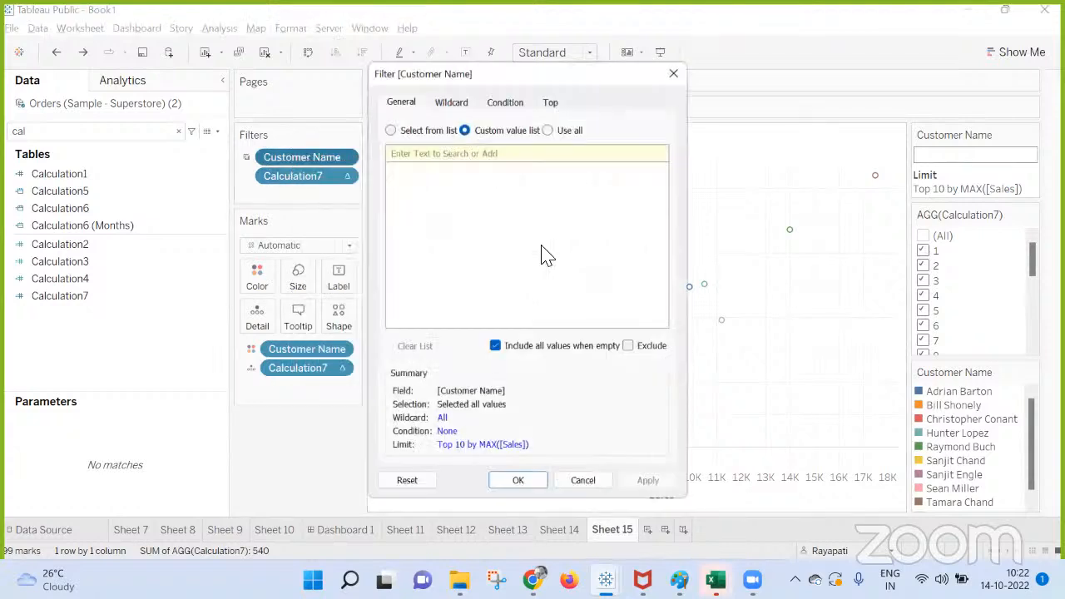
click(387, 127)
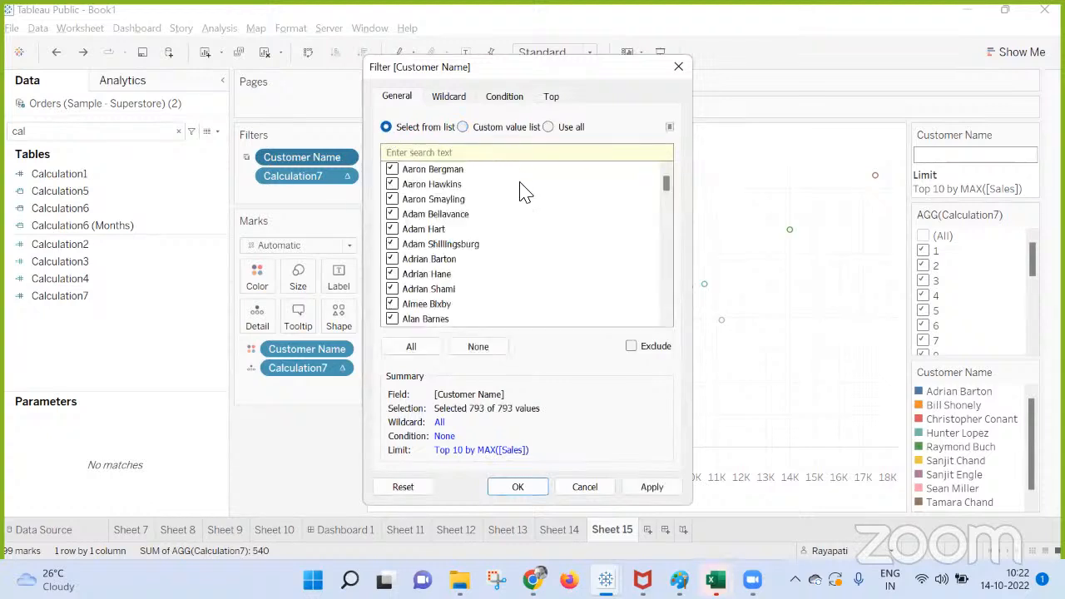
click(463, 127)
click(452, 103)
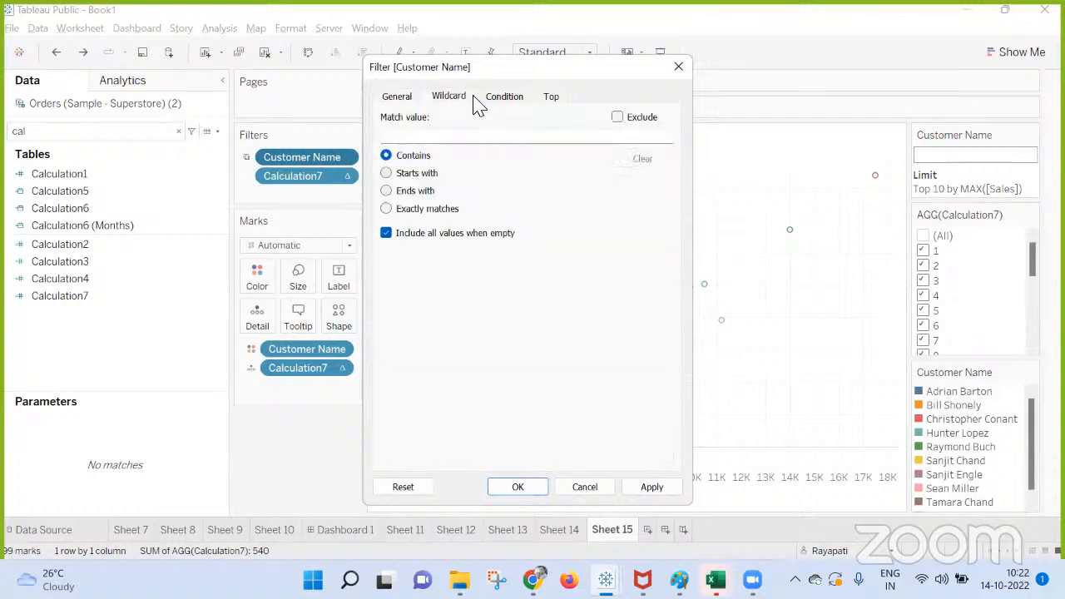
click(486, 103)
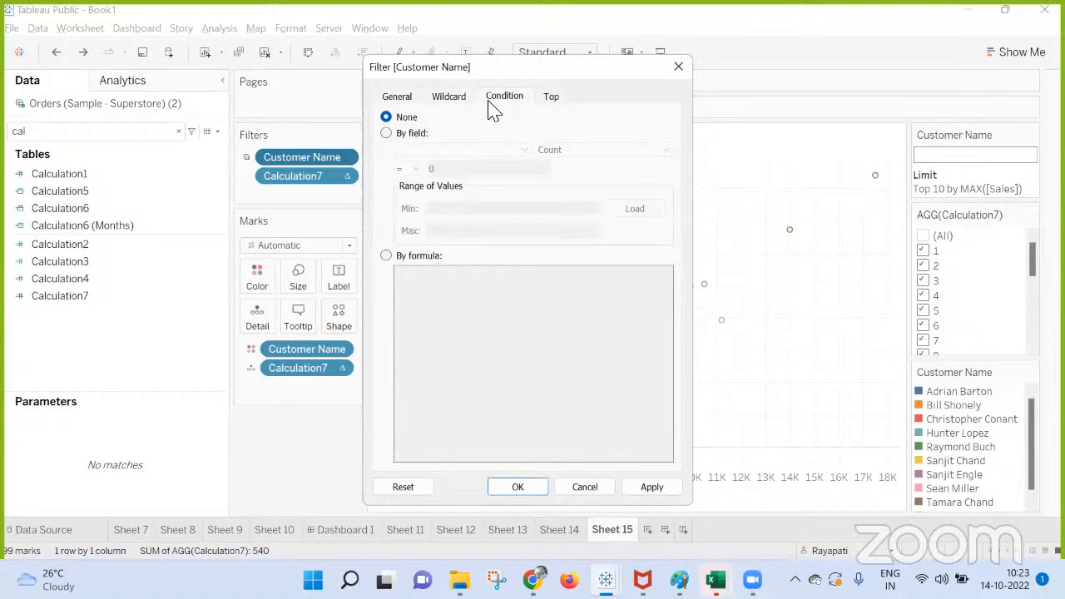
click(677, 67)
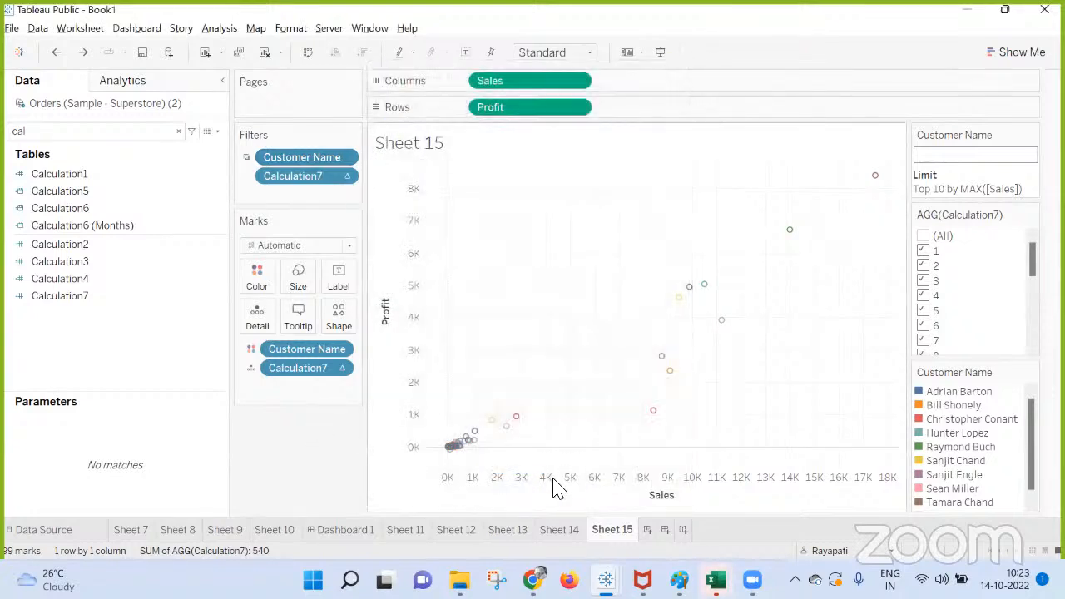
click(556, 531)
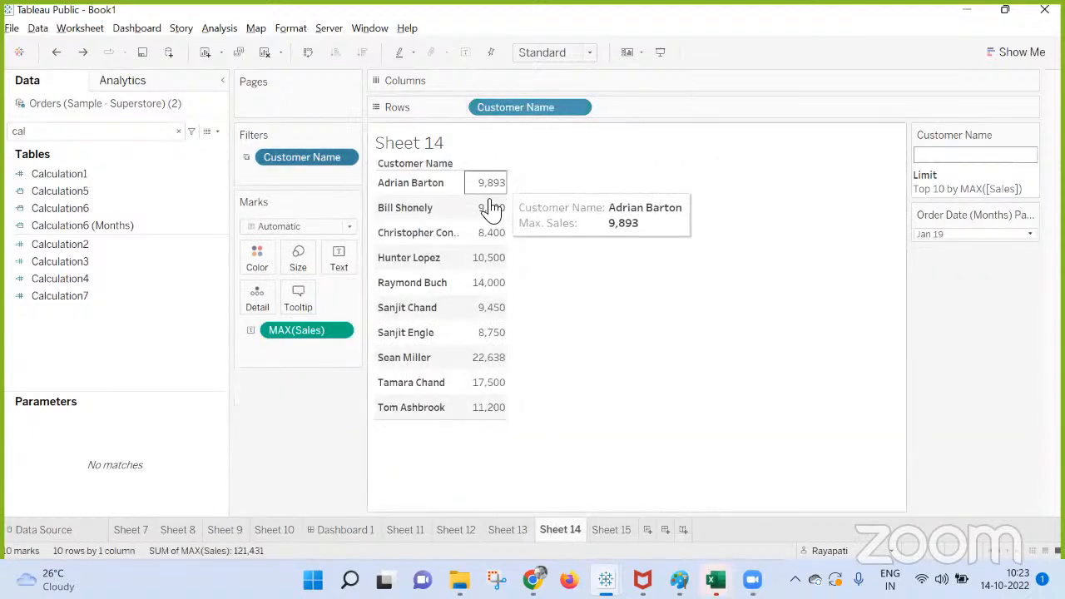
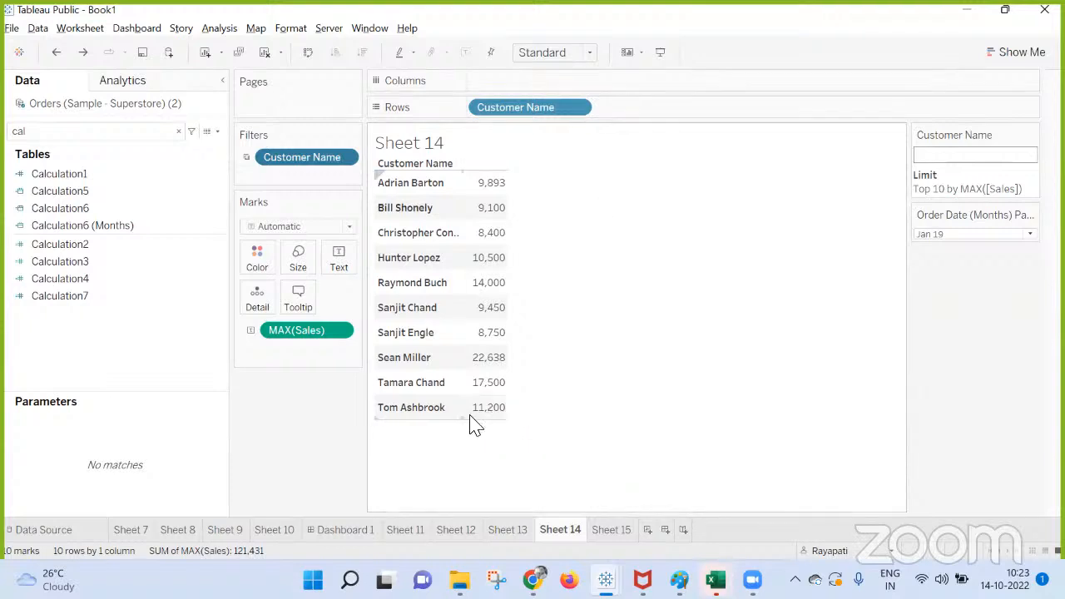
Review the general and top-N settings of Sheet 15's Customer Name filter and close it without changes.
click(612, 530)
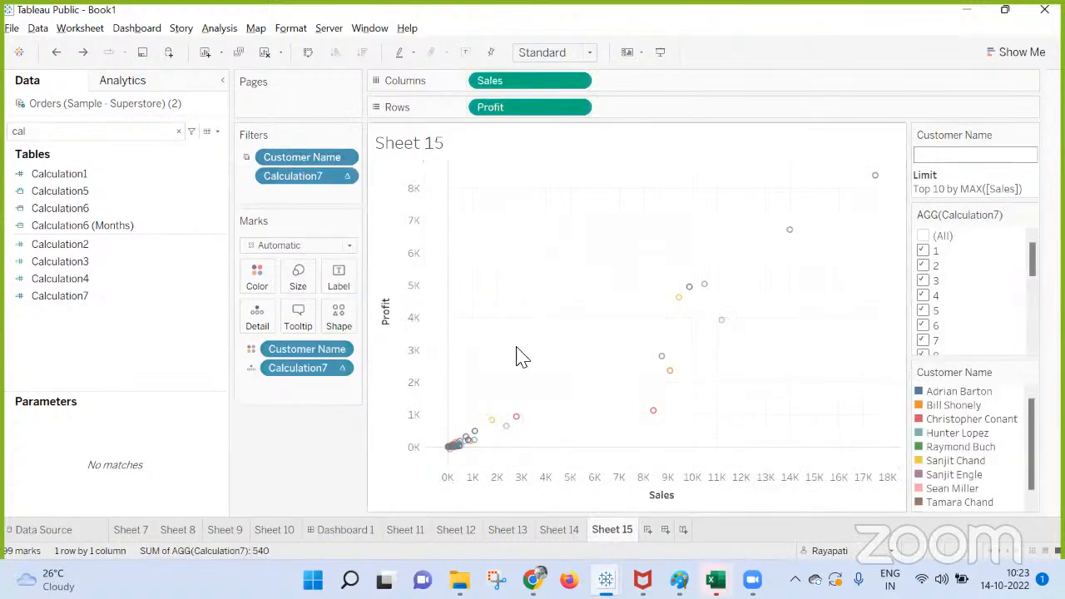
right_click(316, 163)
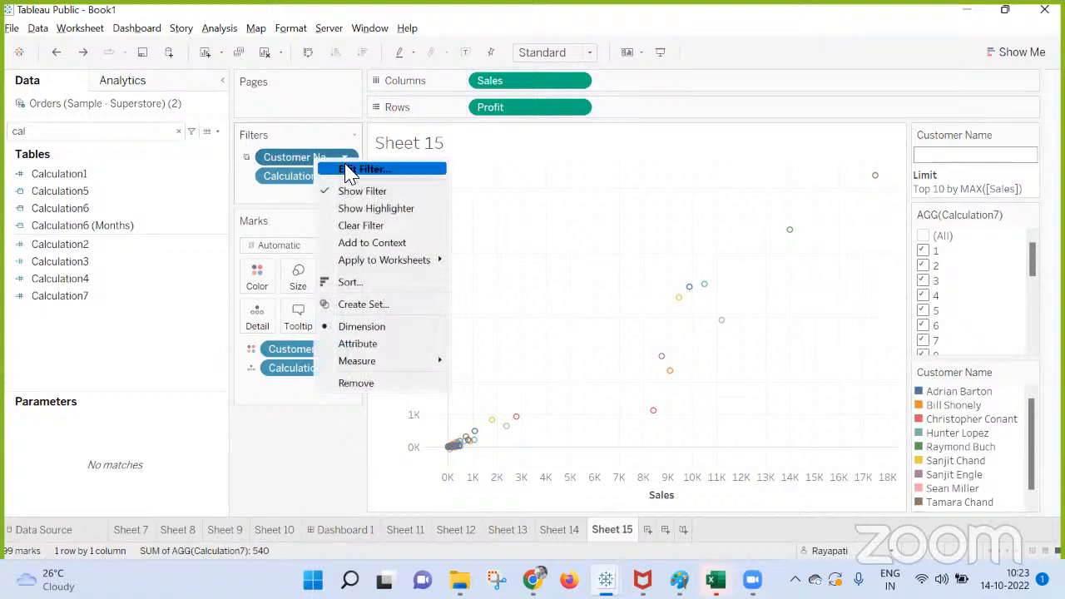
click(349, 169)
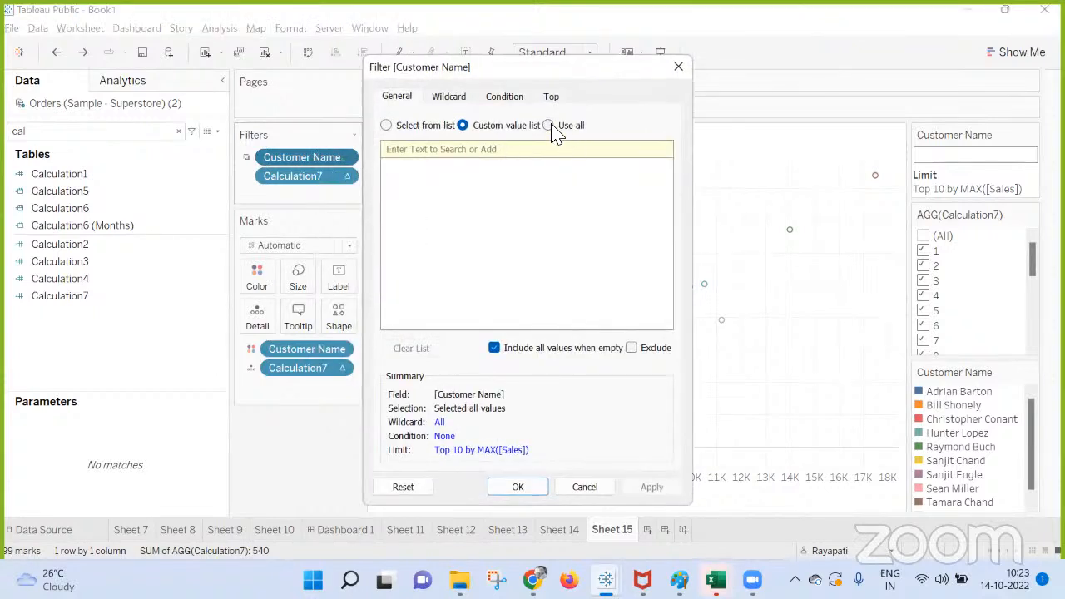
click(551, 98)
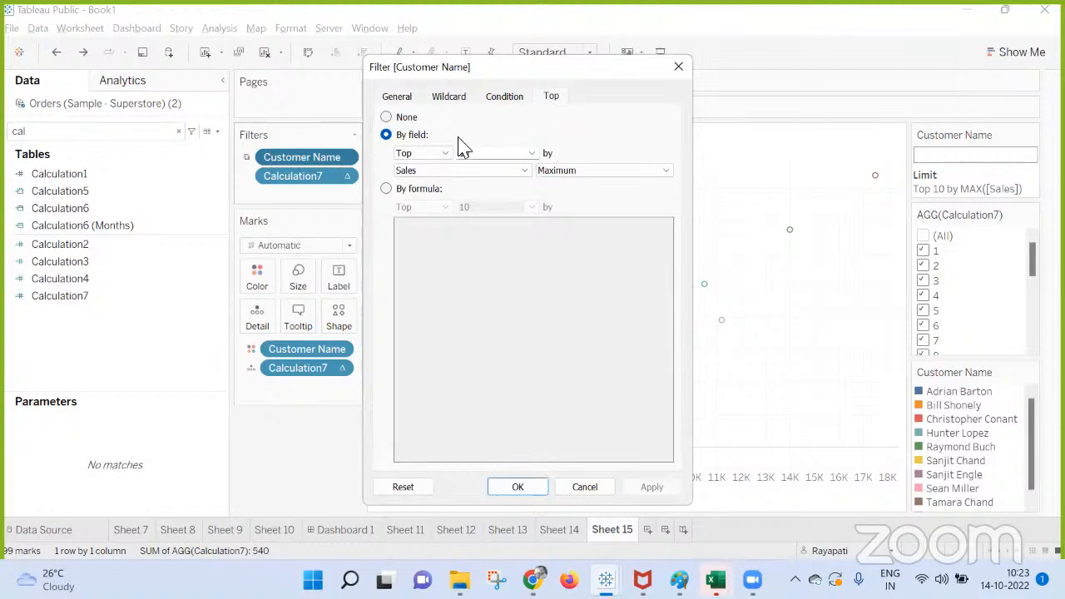
click(678, 68)
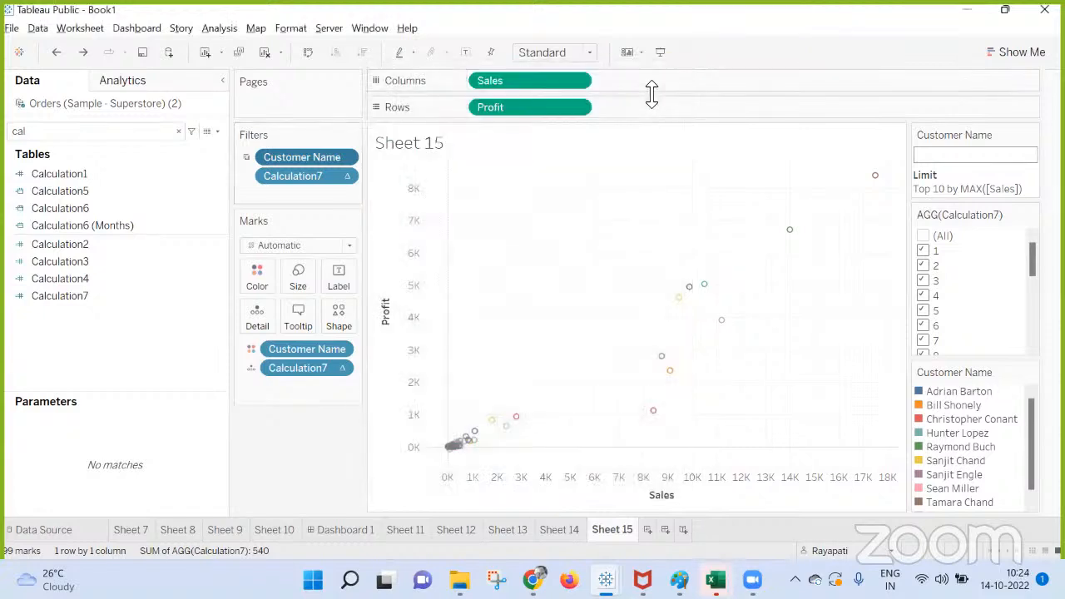
Show Sheet 15's Customer Name filter as a multiple-values dropdown and browse its list of customers.
right_click(311, 160)
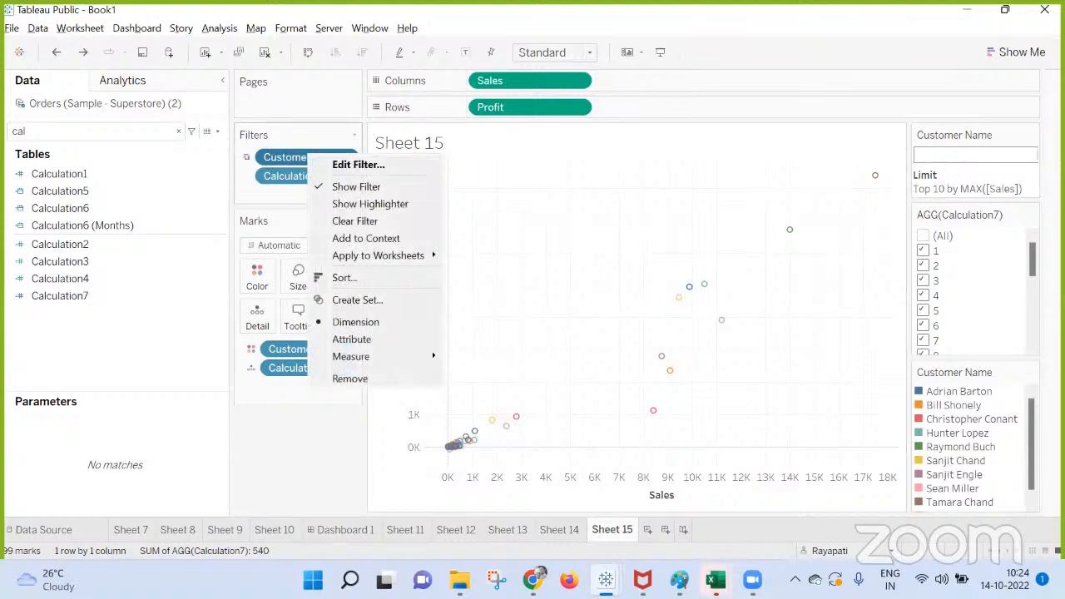
click(1031, 135)
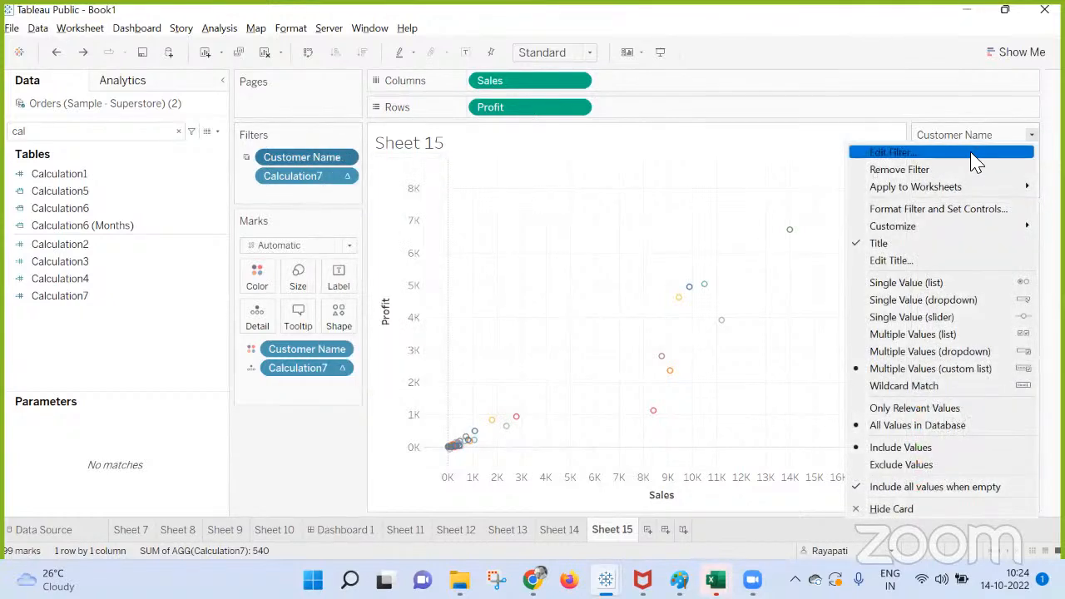
click(957, 359)
click(1031, 158)
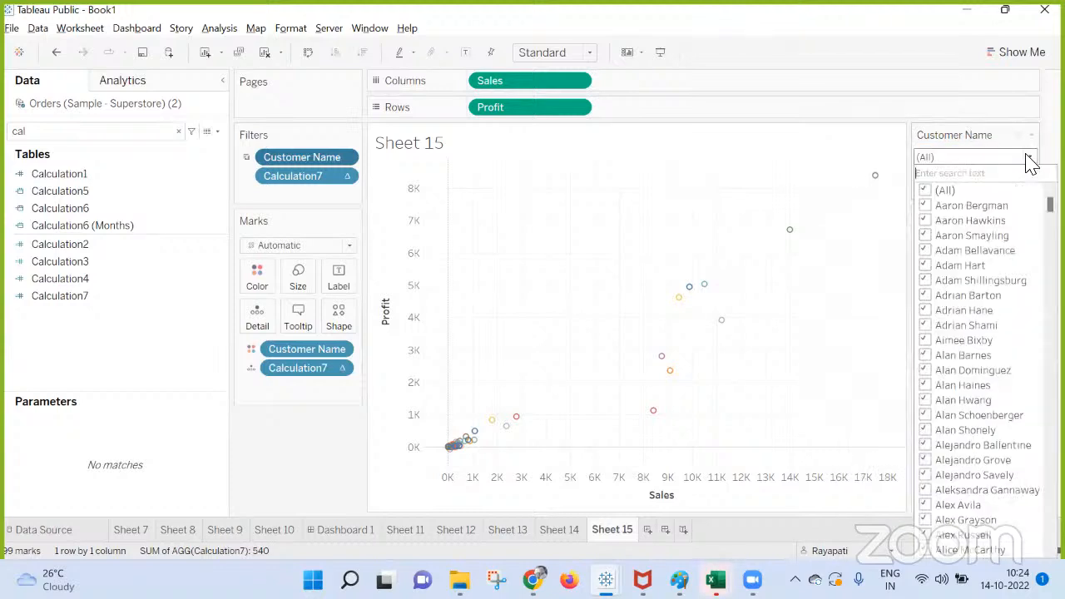
scroll(994, 281, down, 7)
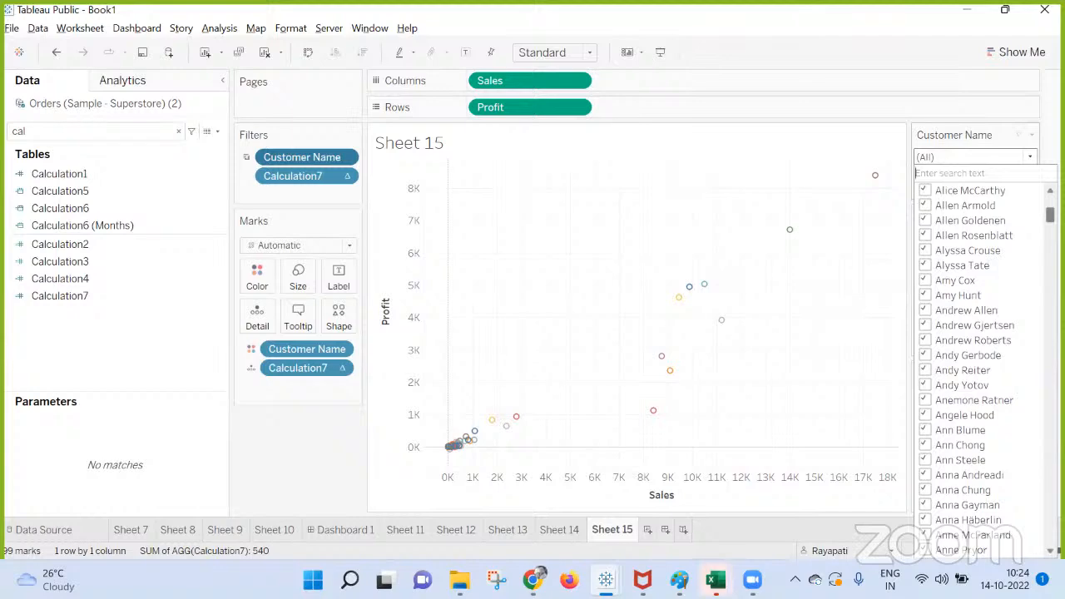
drag(1051, 215, 1005, 81)
click(296, 442)
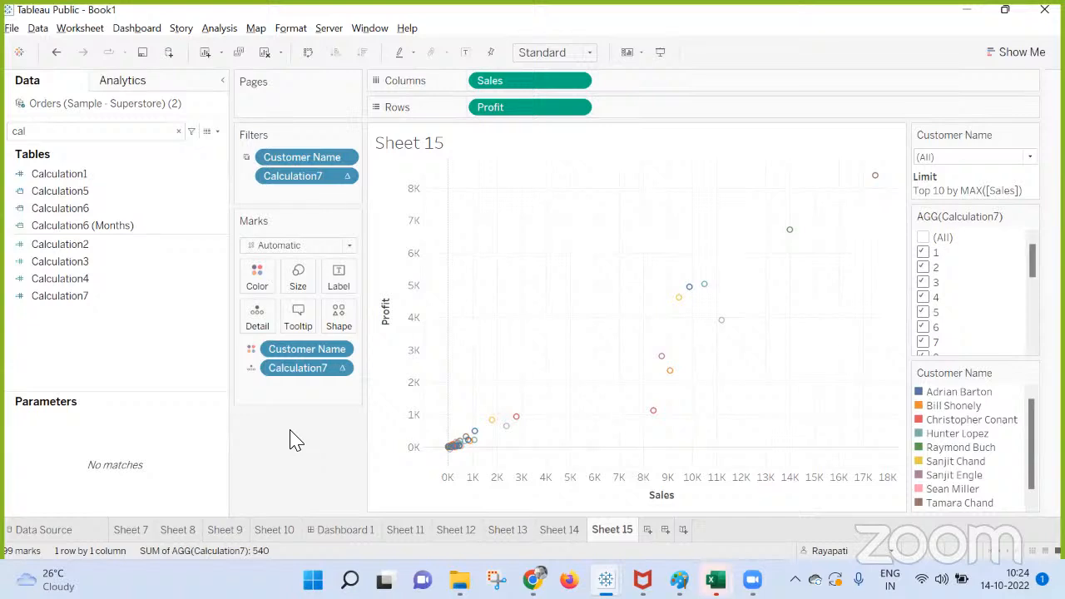
Examine all selected and unselected values in the Calculation7 filter and close it without changes.
right_click(285, 370)
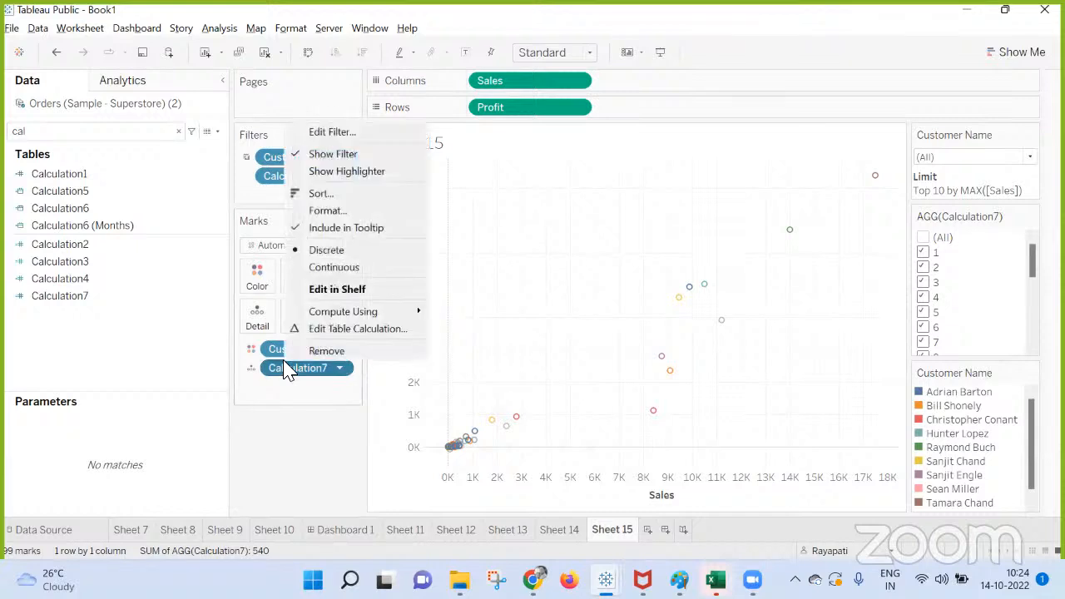
click(320, 132)
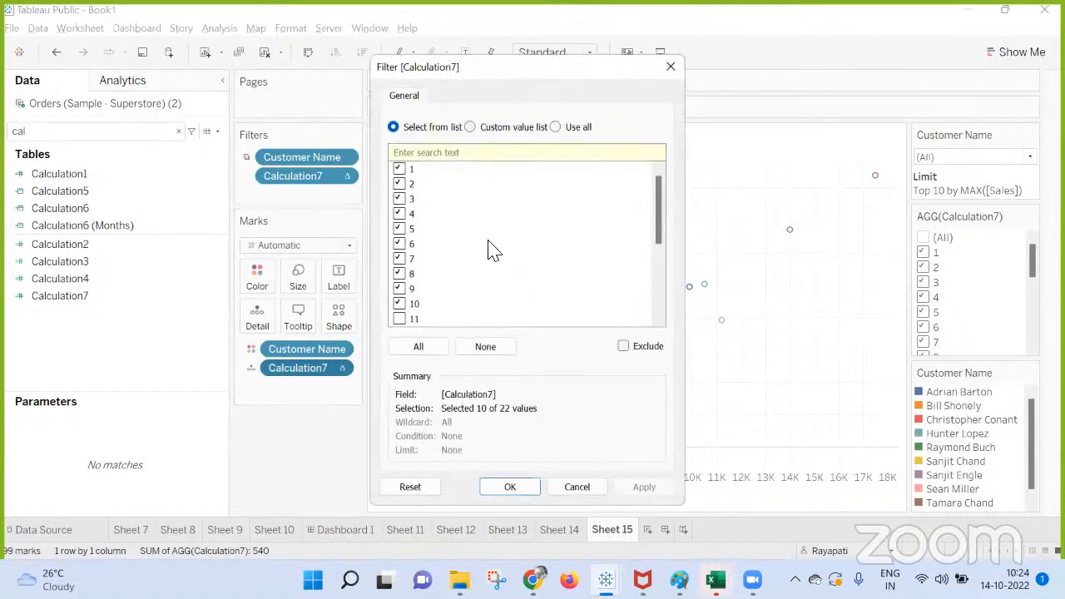
scroll(496, 250, down, 4)
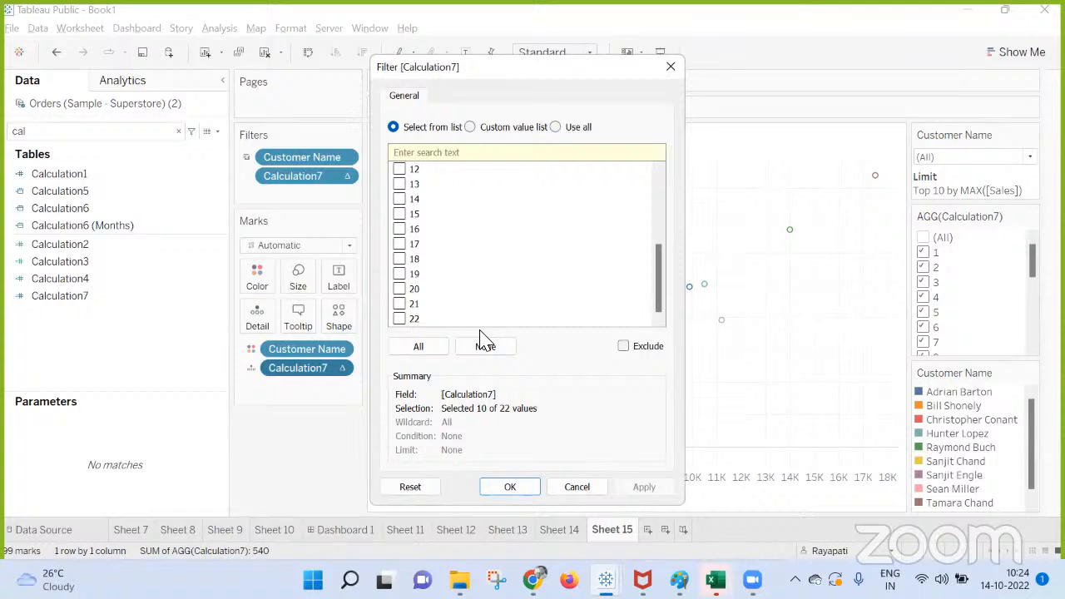
scroll(537, 258, up, 4)
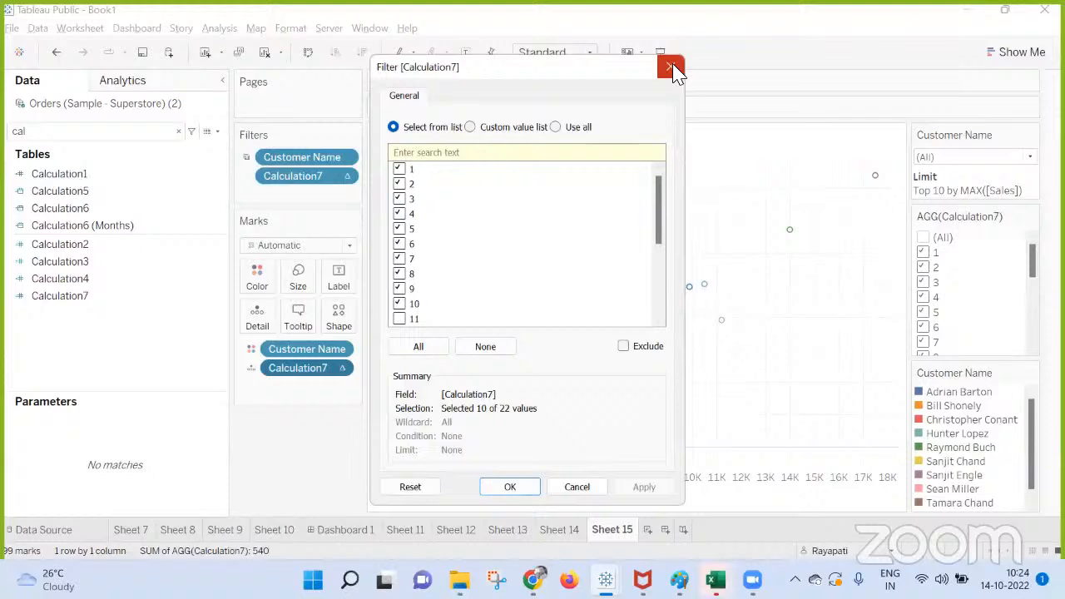
click(673, 69)
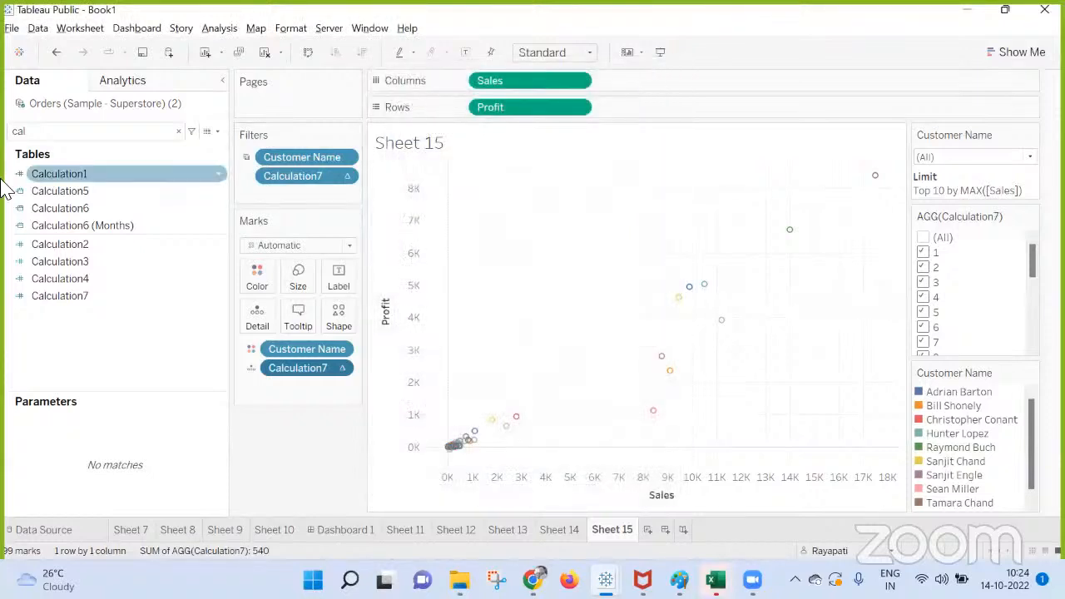
Add an ad hoc INDEX() calculation to Sheet 15's marks and make it discrete.
double_click(292, 394)
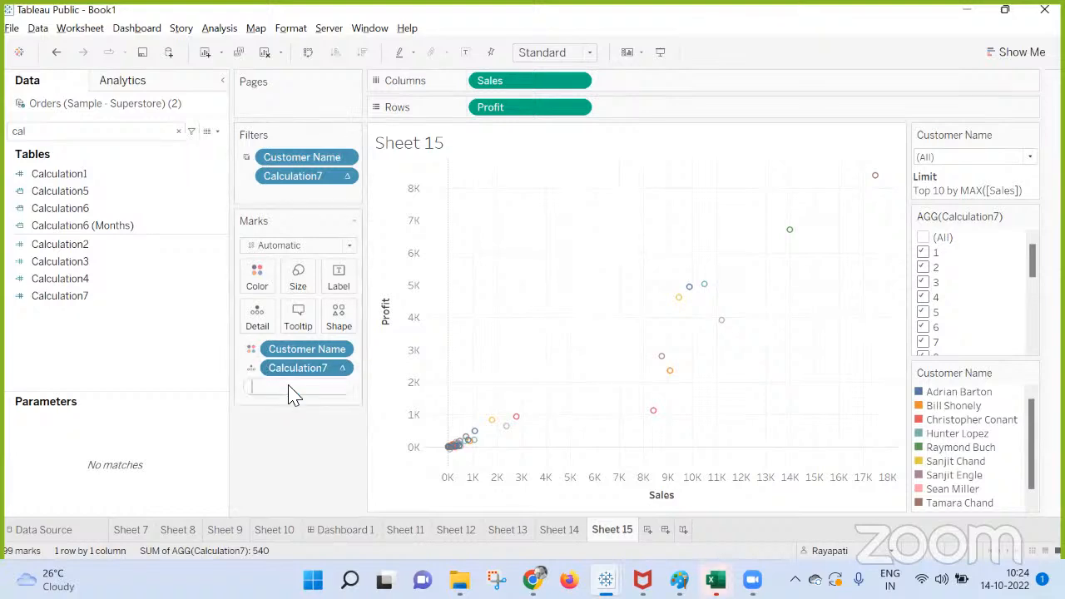
text(INDEX())
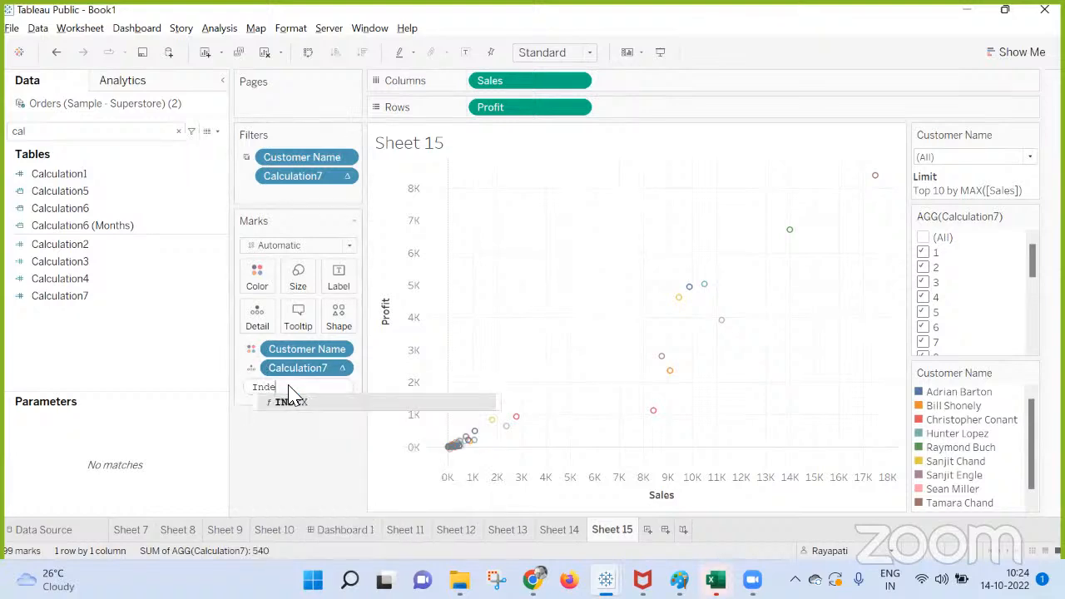
key(Return)
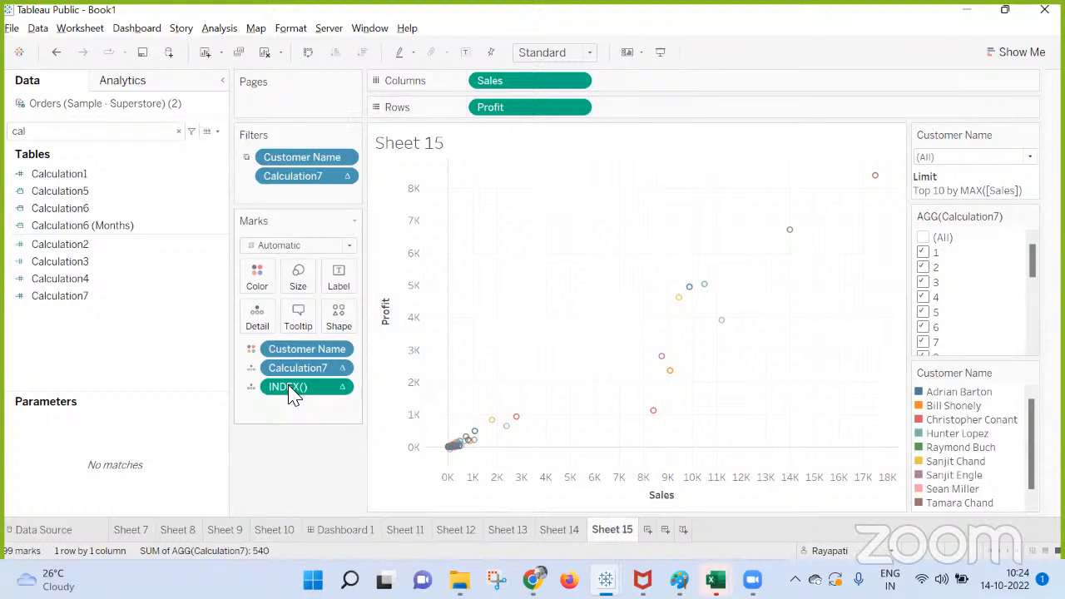
right_click(291, 395)
click(339, 448)
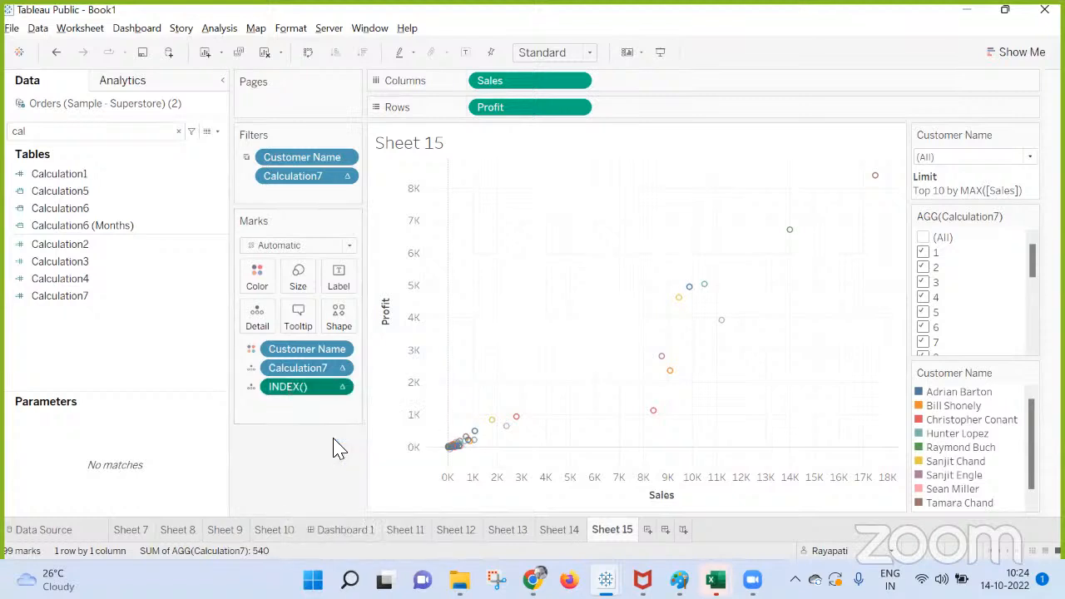
Try different specific dimensions for the INDEX() table calculation, ending with Sales and Profit checked and Customer Name unchecked.
right_click(292, 393)
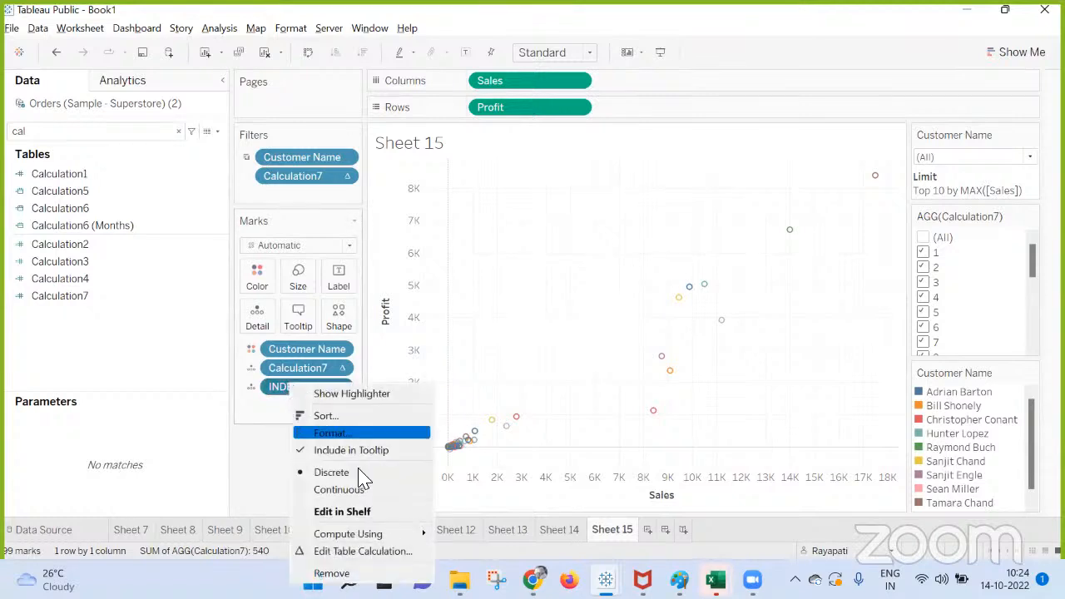
click(363, 552)
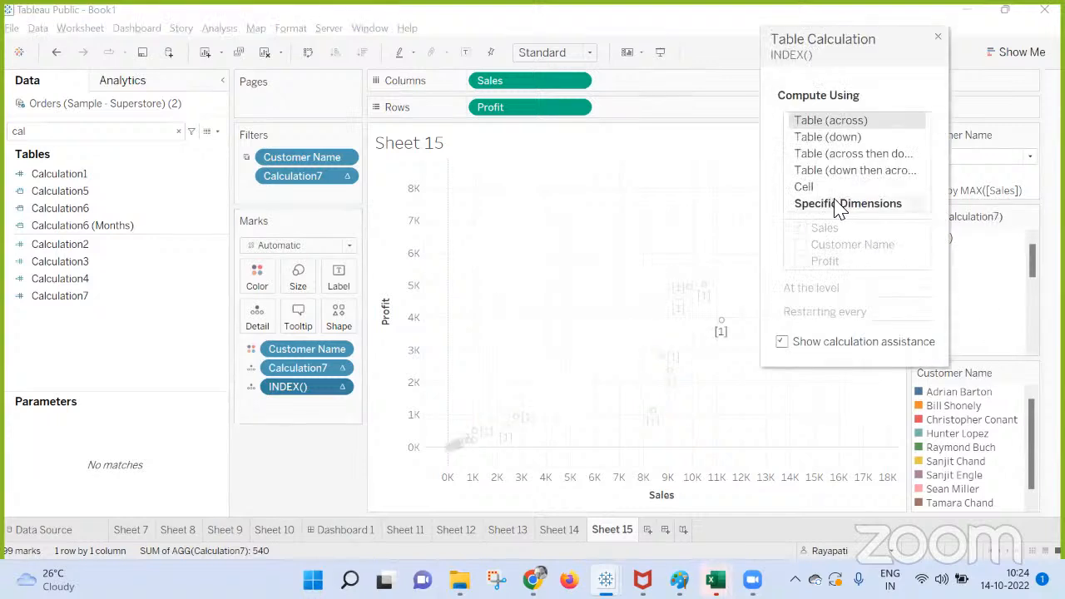
click(838, 205)
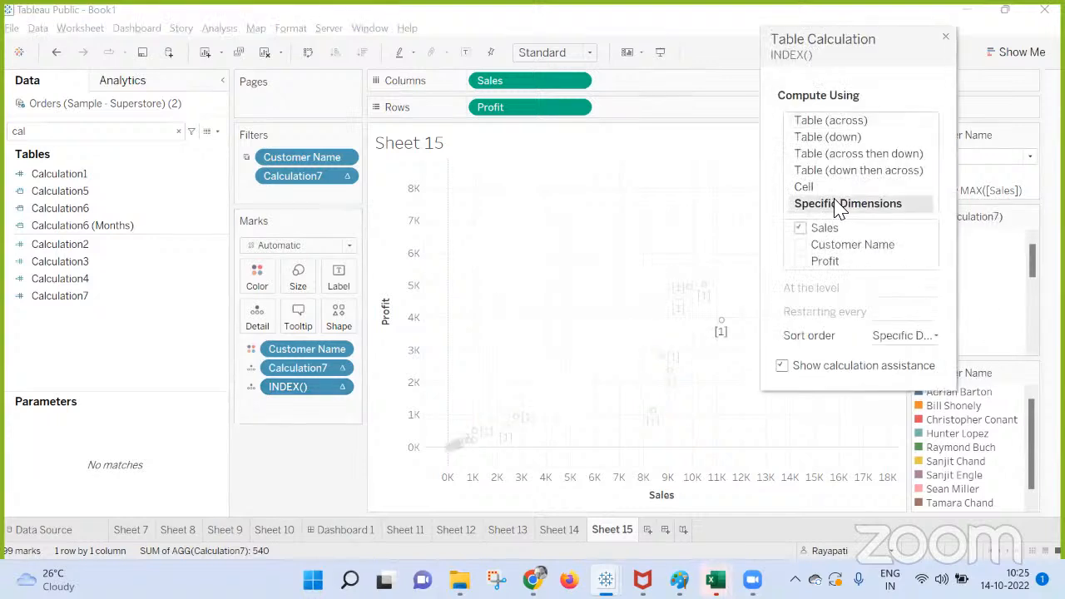
click(803, 246)
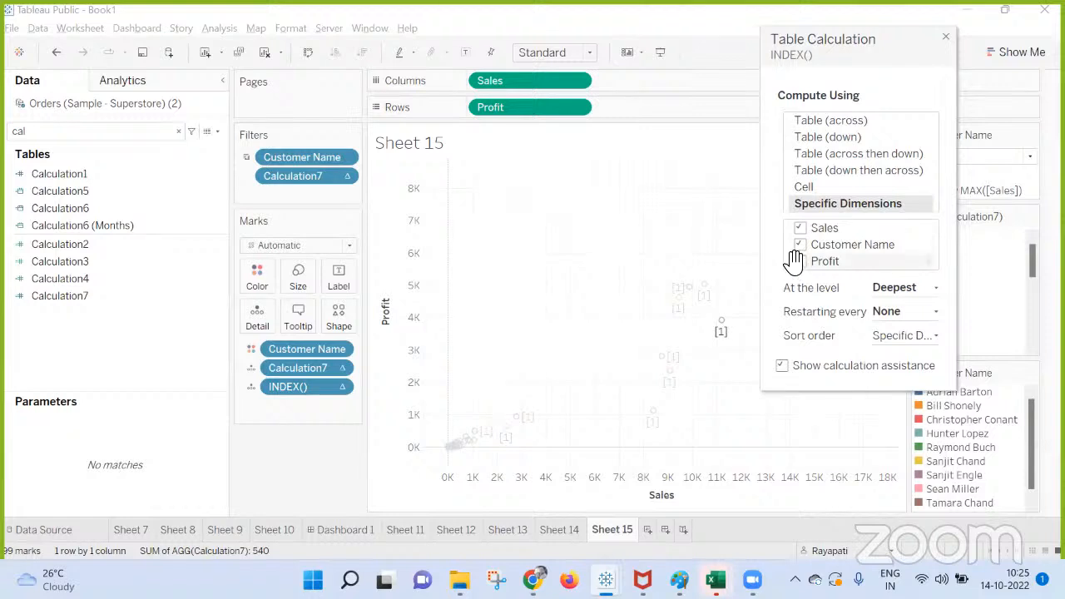
click(799, 263)
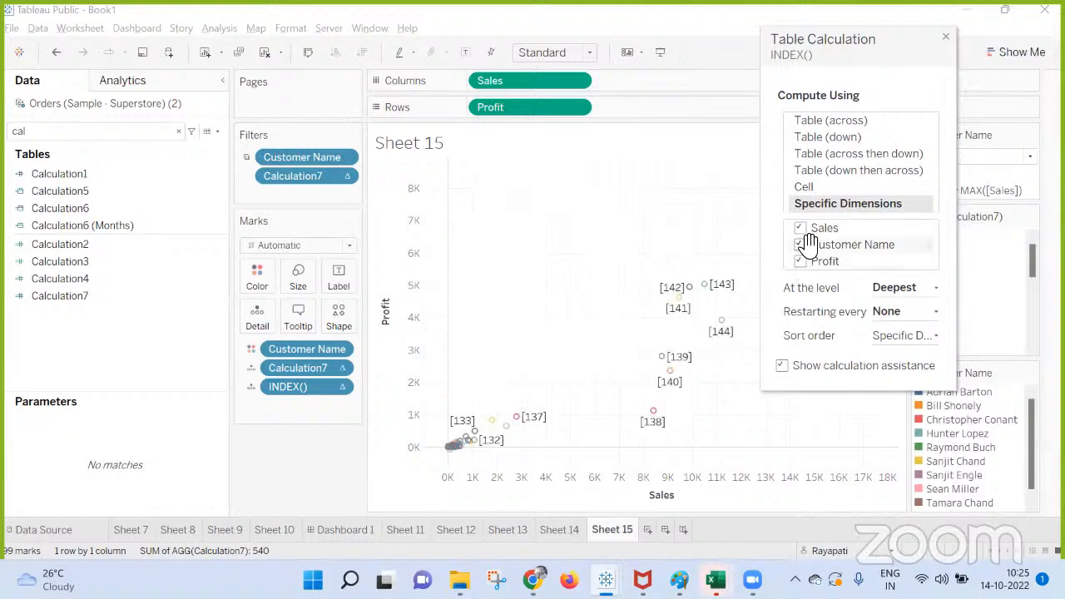
click(801, 229)
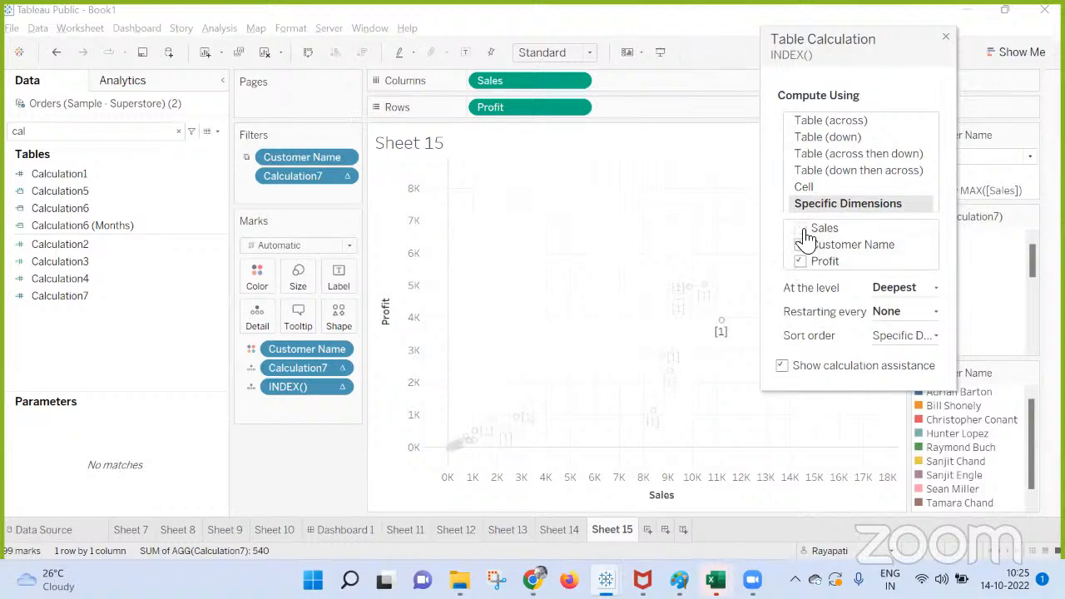
click(801, 245)
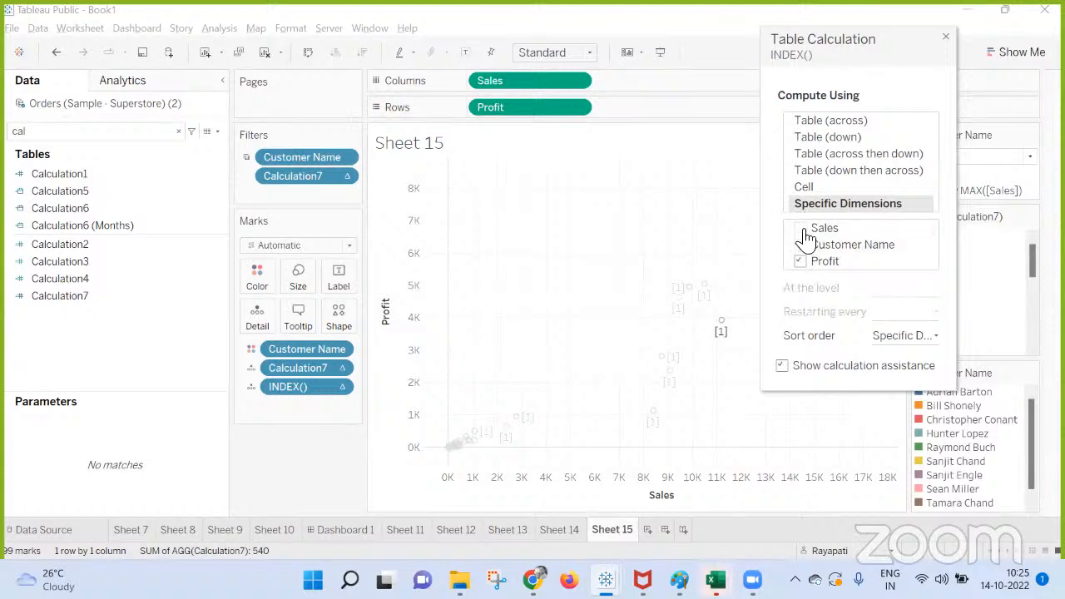
click(804, 231)
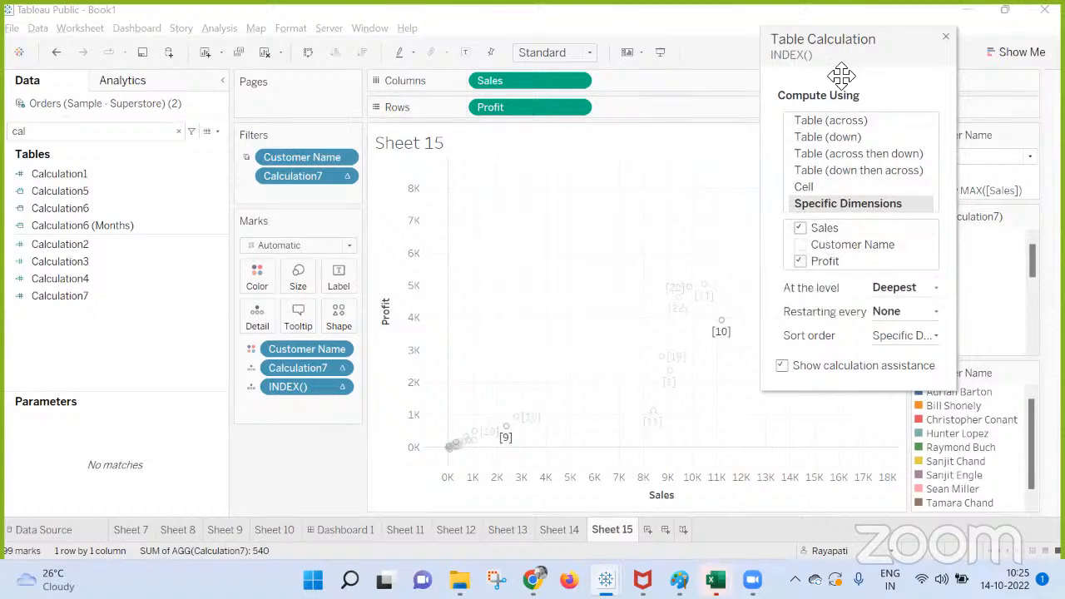
drag(844, 43, 918, 64)
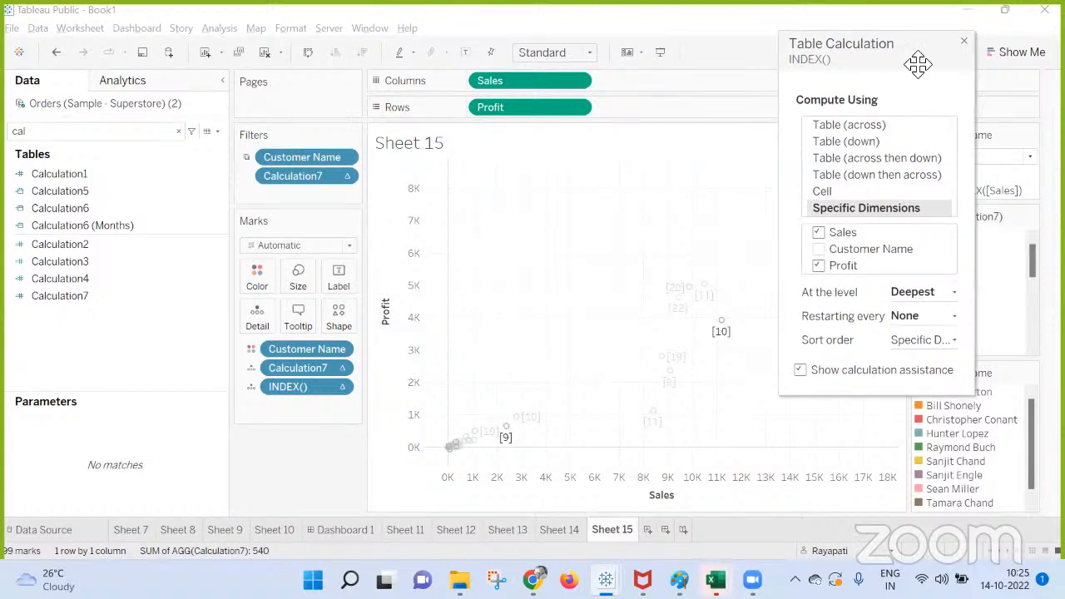
click(964, 40)
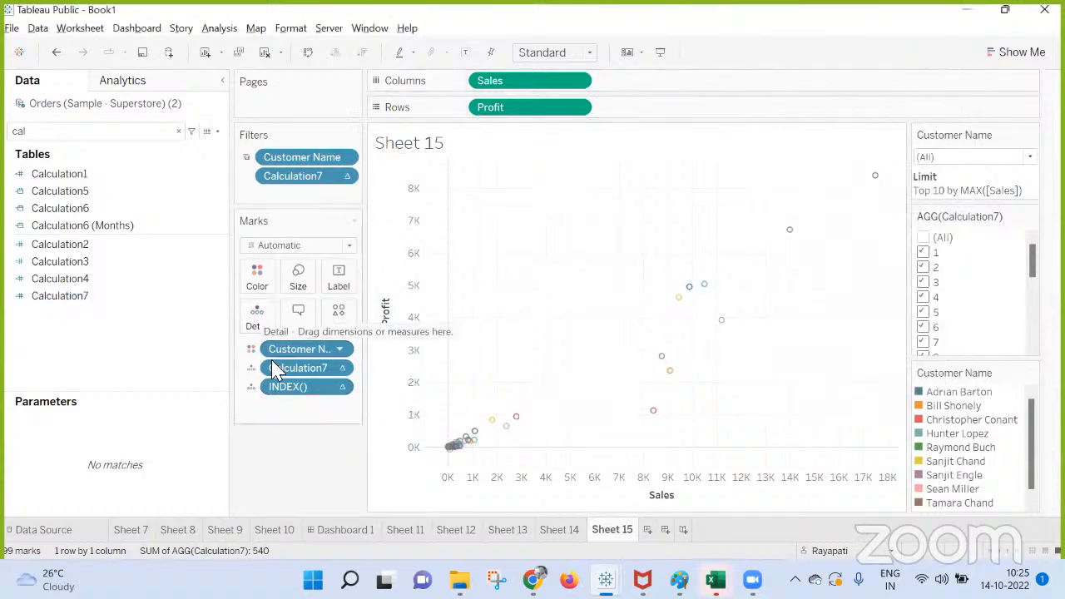
Check the options available for the INDEX() field on the marks and remove that field from the sheet.
right_click(286, 391)
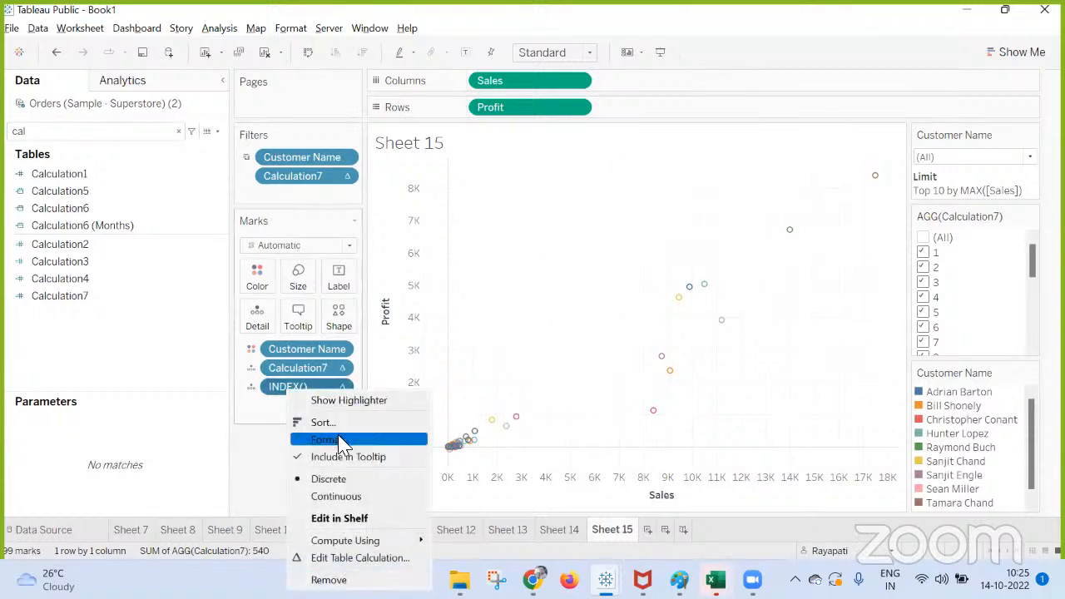
click(273, 466)
right_click(317, 392)
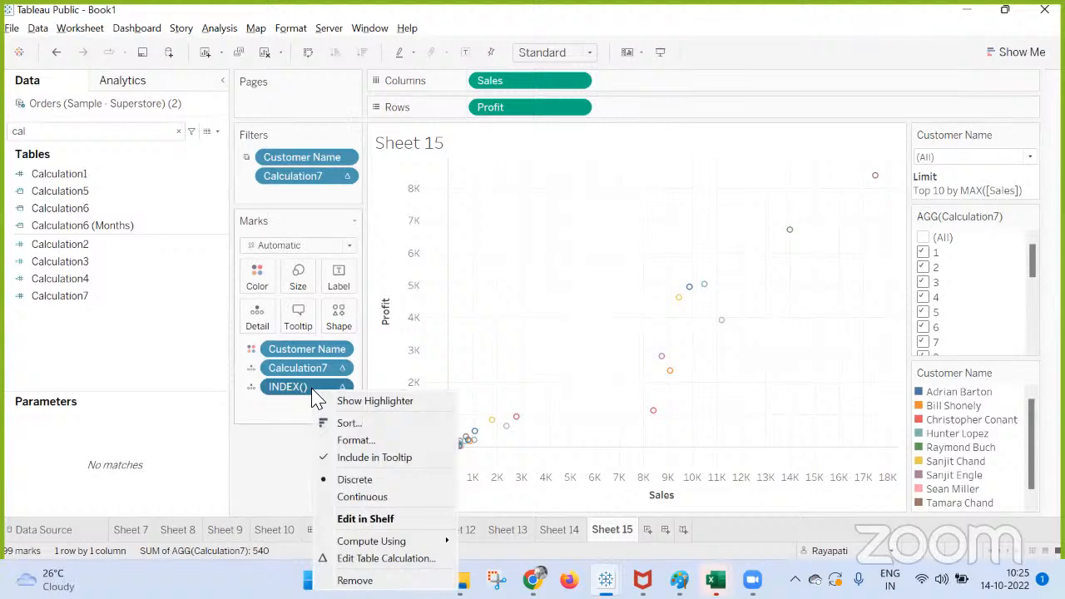
click(257, 487)
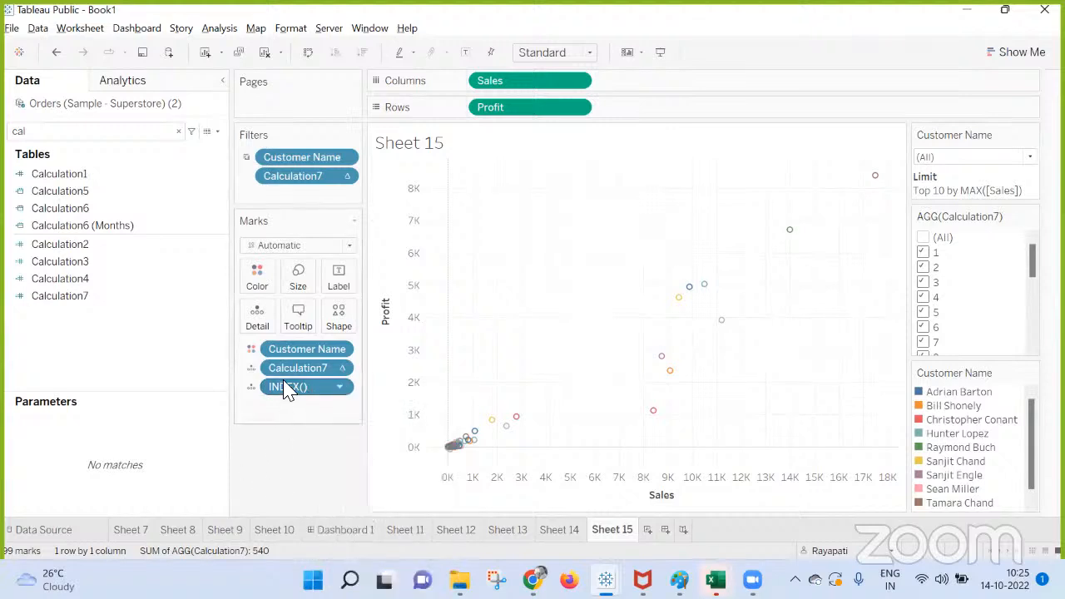
drag(297, 389, 298, 204)
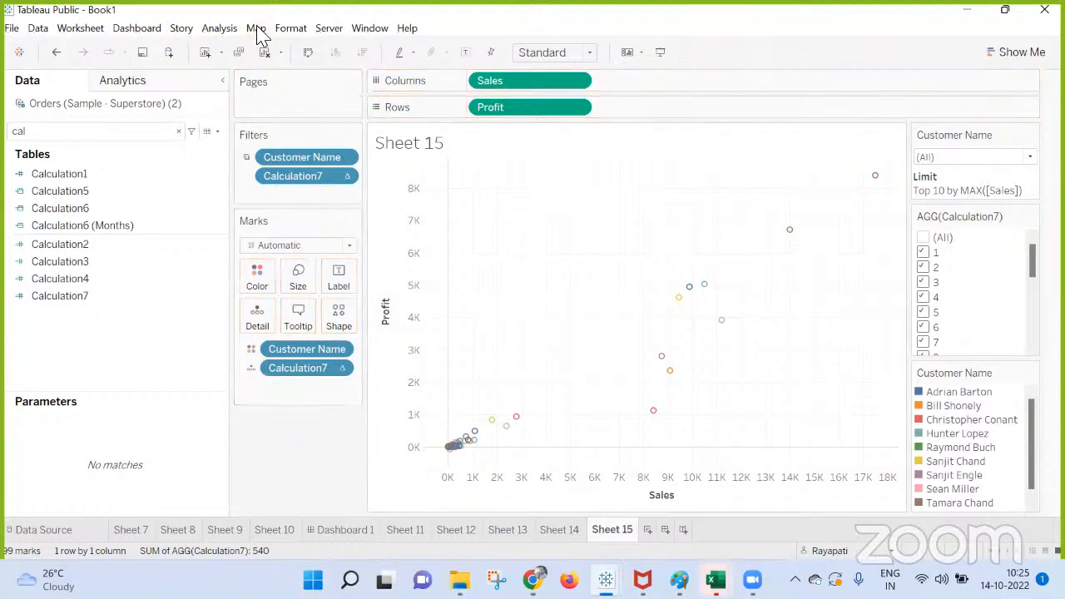
Create a calculated field containing the INDEX() function under its default name.
click(220, 28)
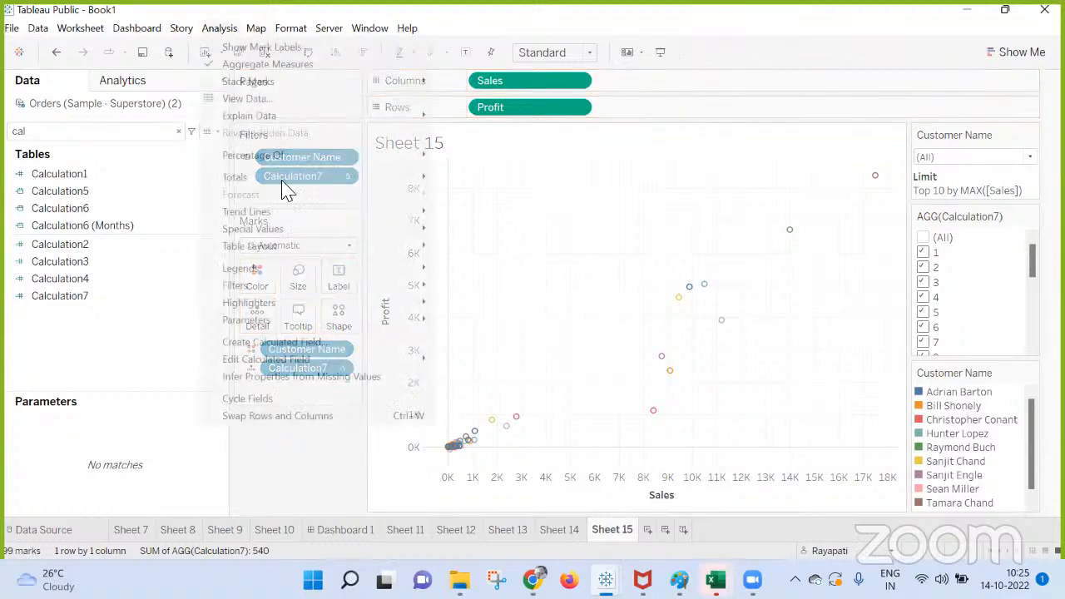
click(326, 348)
click(587, 393)
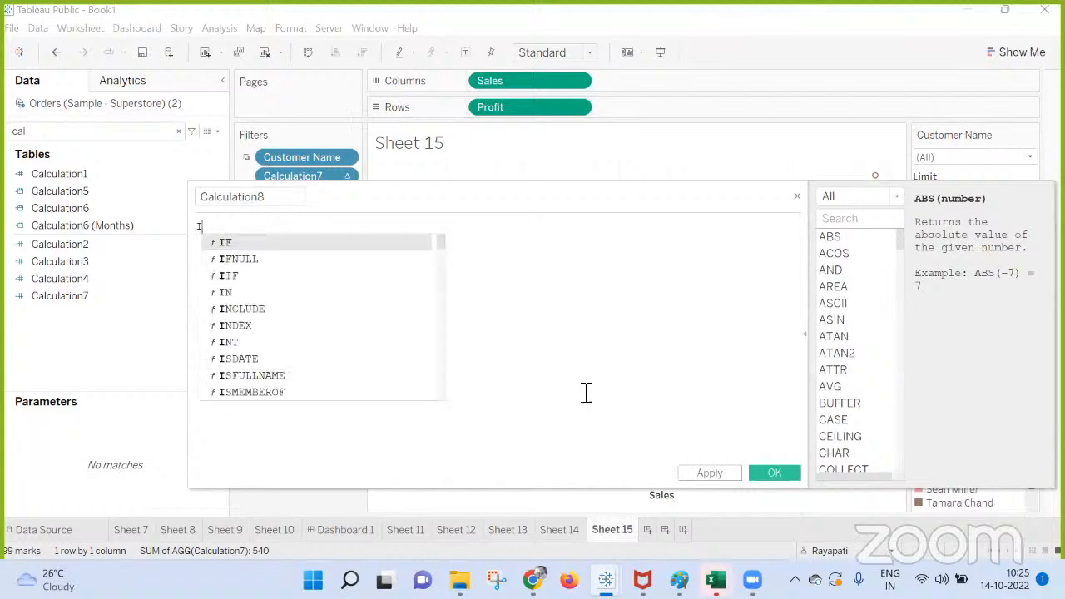
text(ndex)
key(Return)
key(Return)
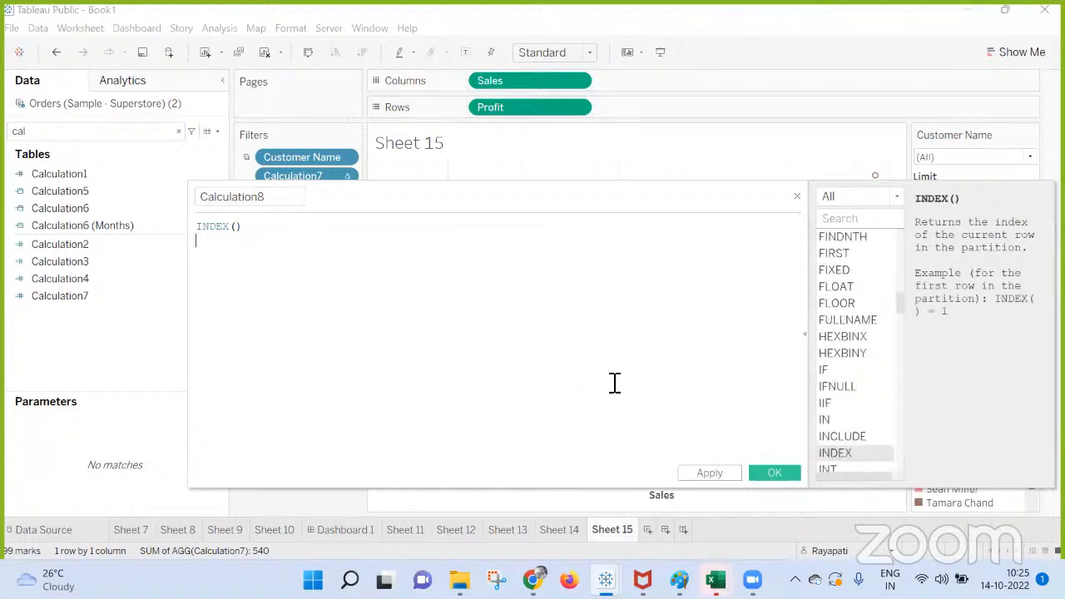
click(770, 474)
Make Calculation8 discrete and add it to Sheet 15's filters with all values used.
right_click(76, 315)
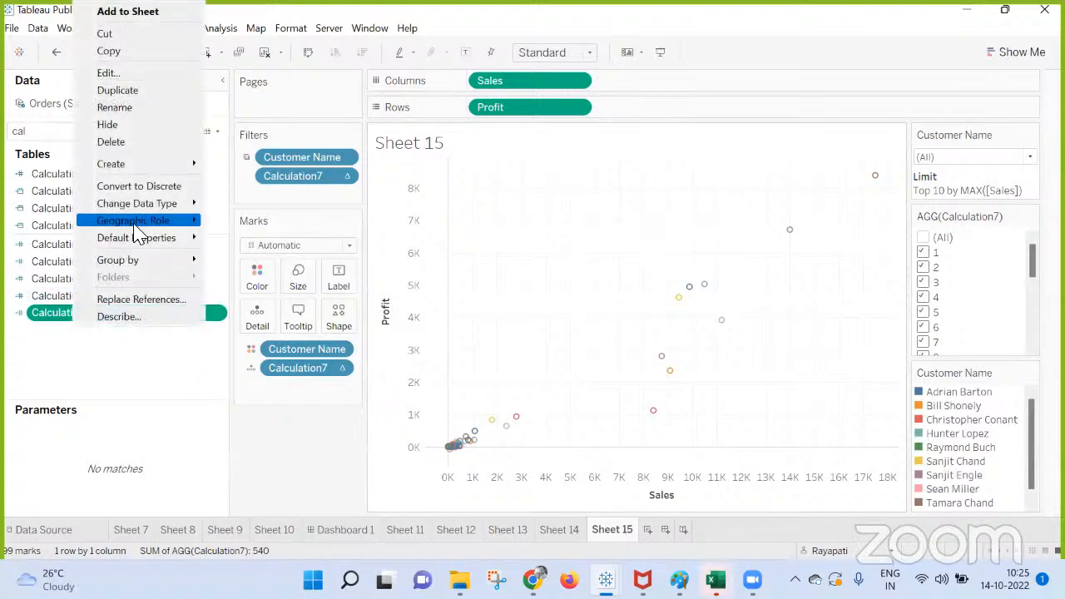
key(Escape)
drag(58, 316, 304, 202)
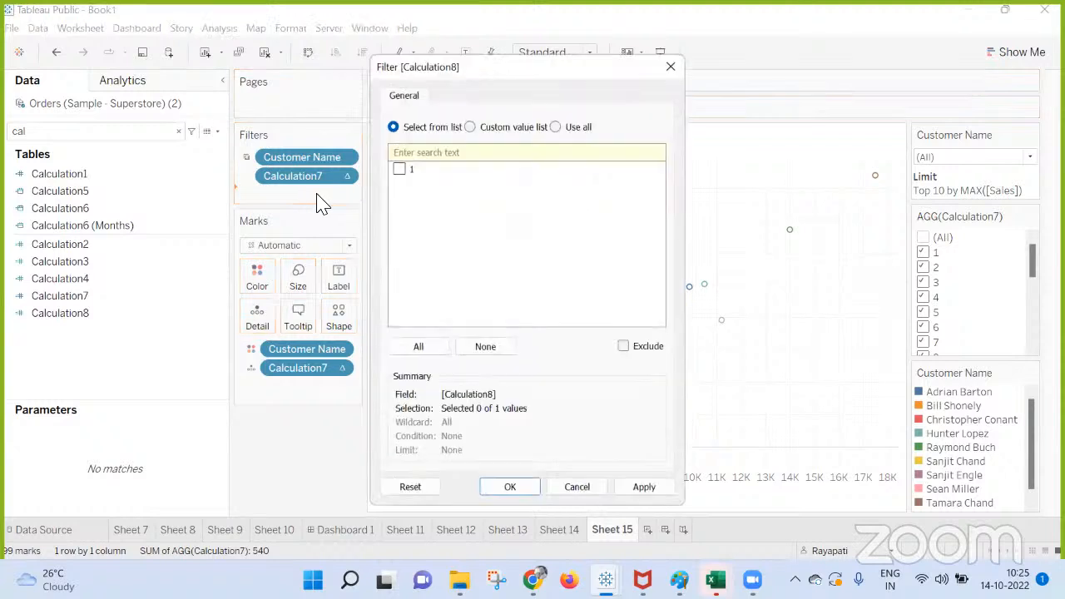
click(557, 126)
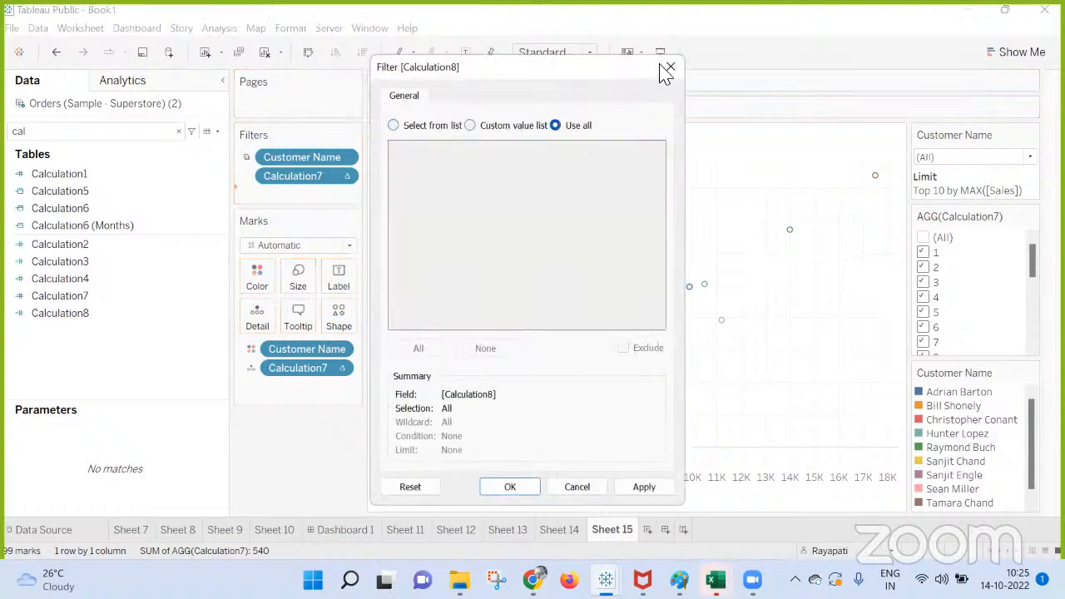
click(644, 487)
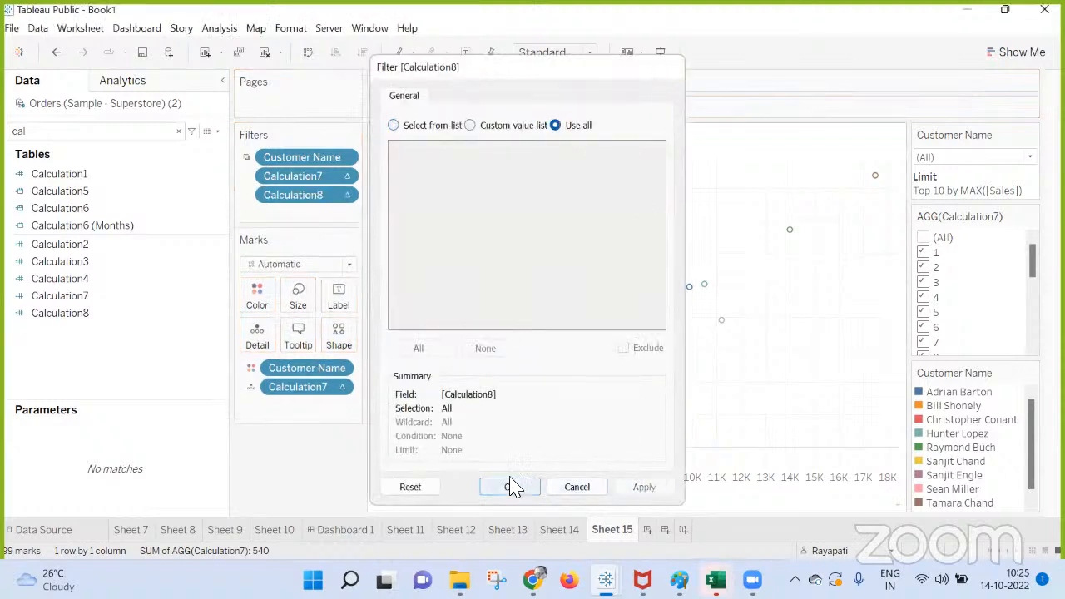
click(508, 487)
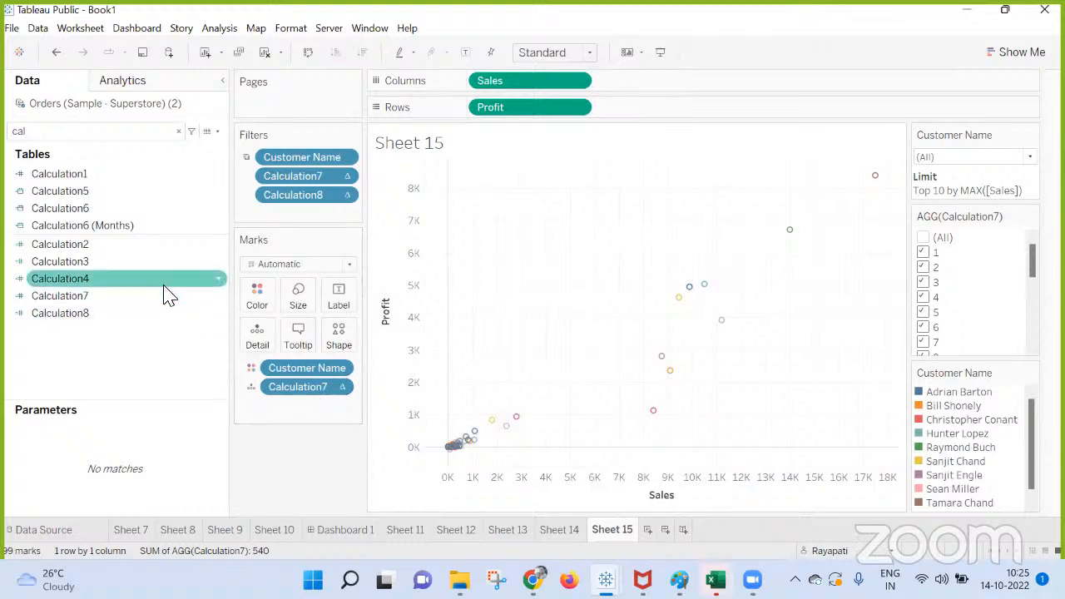
Set the Calculation8 filter to compute along the specific dimensions Sales and Profit, leaving Customer Name unchecked.
drag(64, 325, 52, 419)
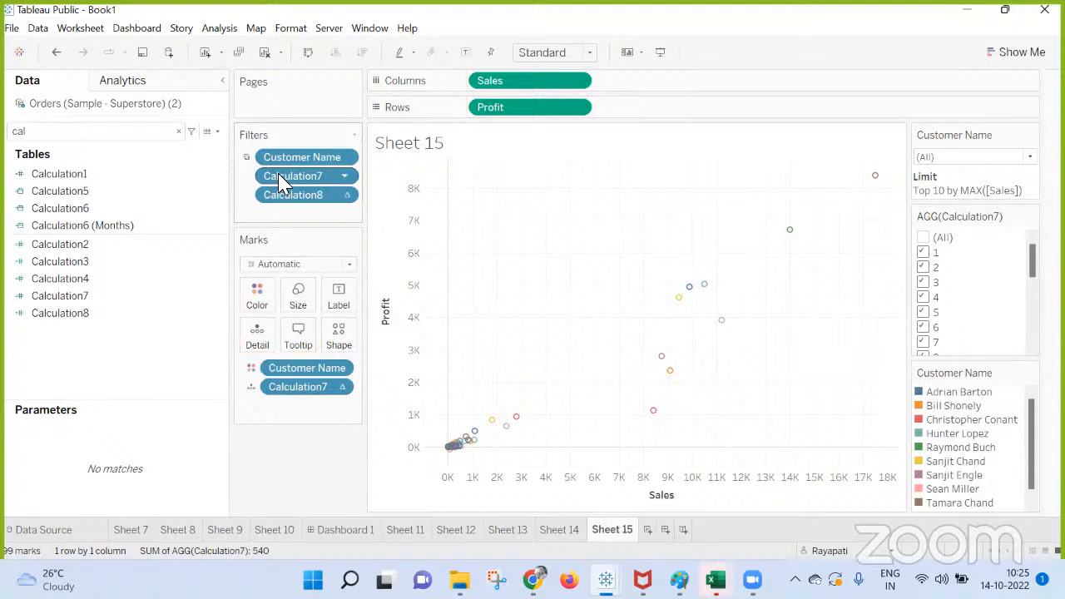
right_click(283, 179)
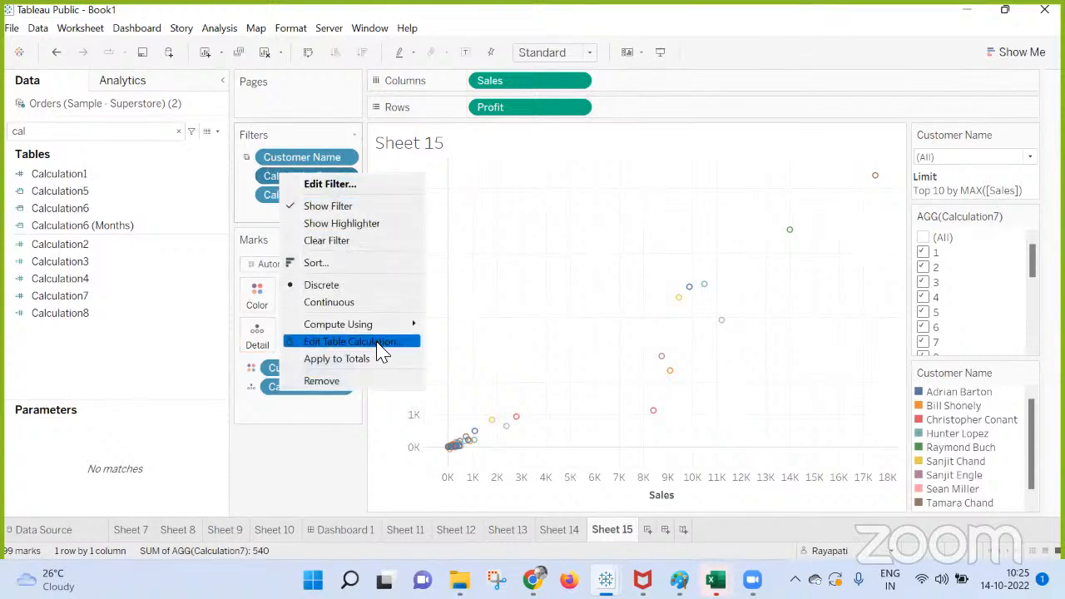
right_click(214, 214)
right_click(279, 199)
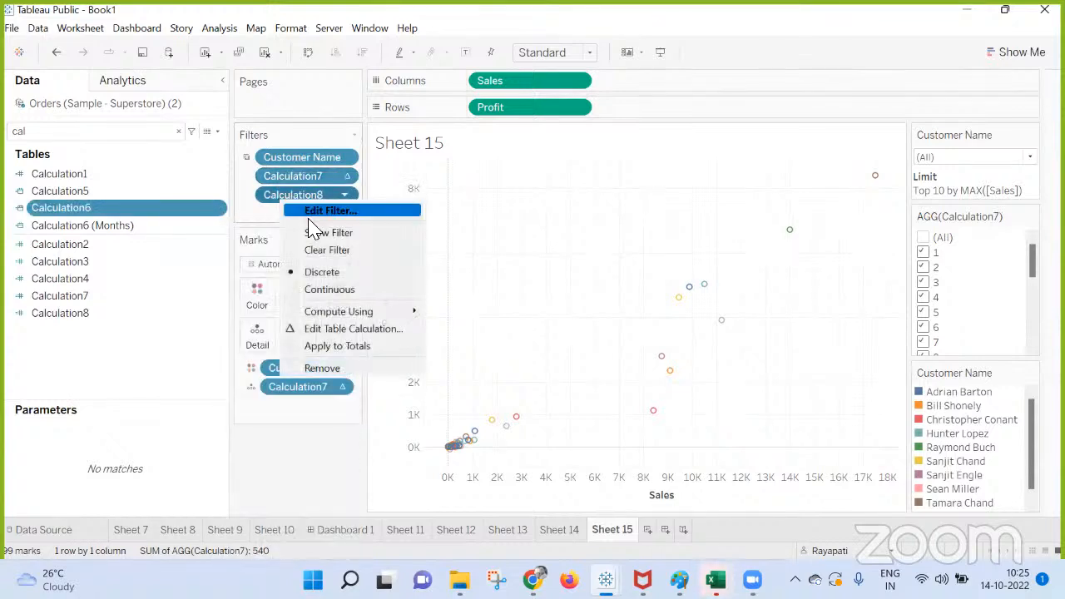
click(354, 329)
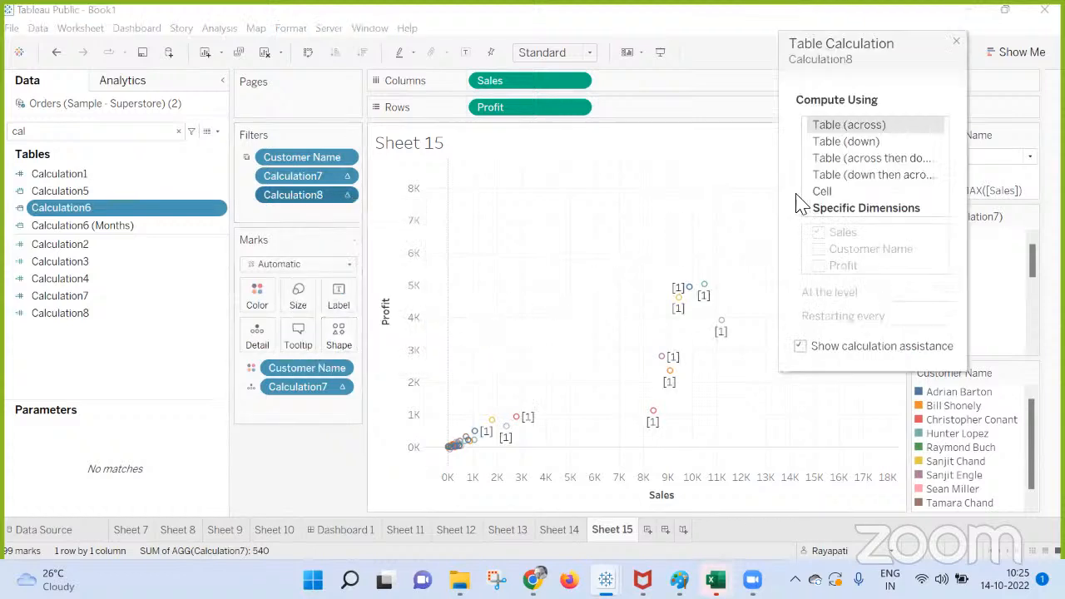
click(853, 213)
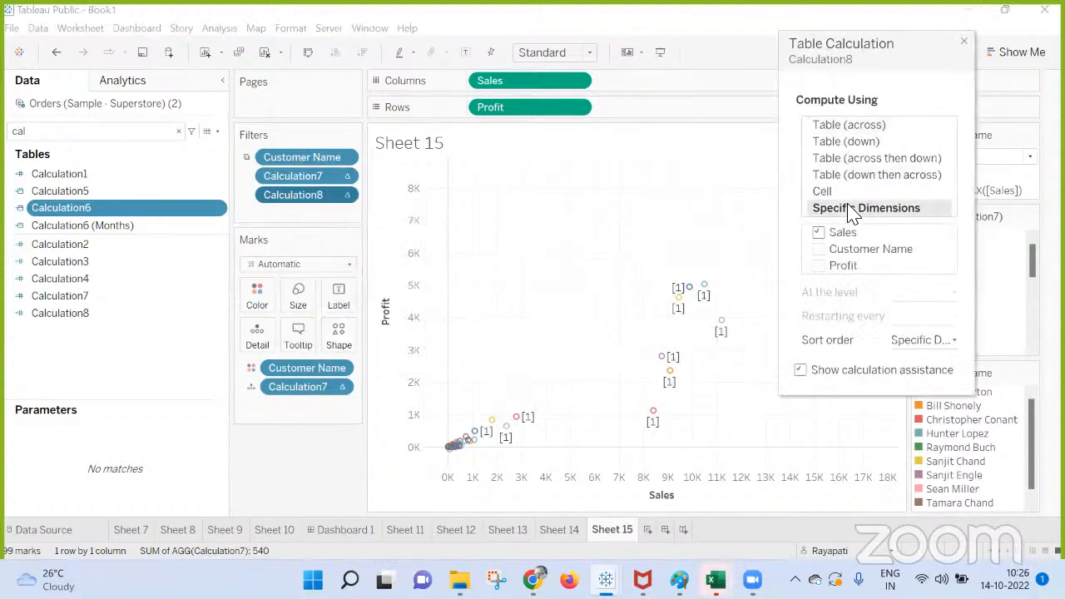
click(819, 249)
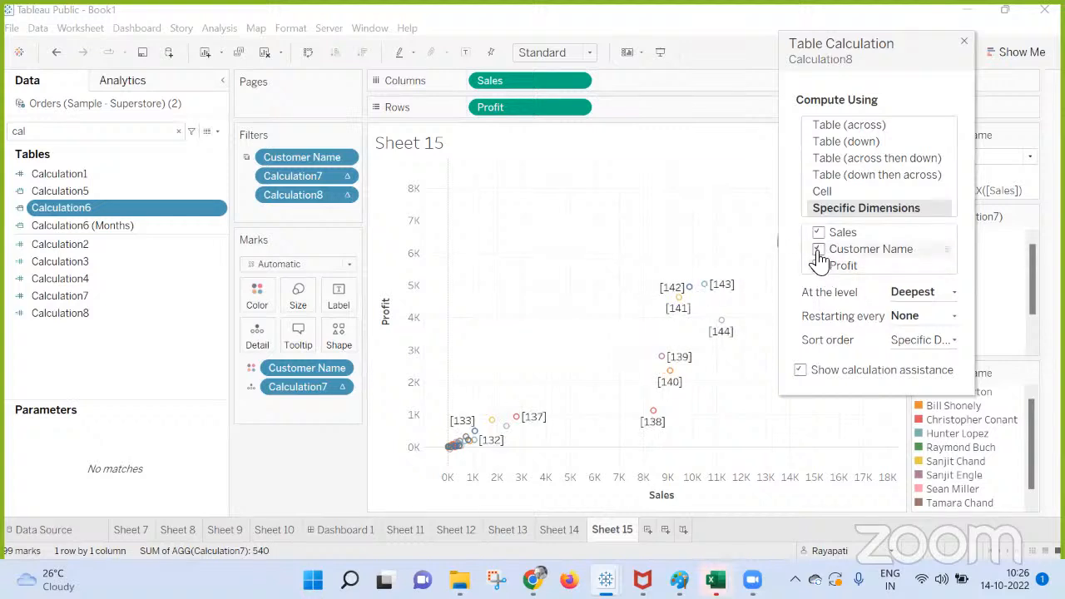
click(819, 249)
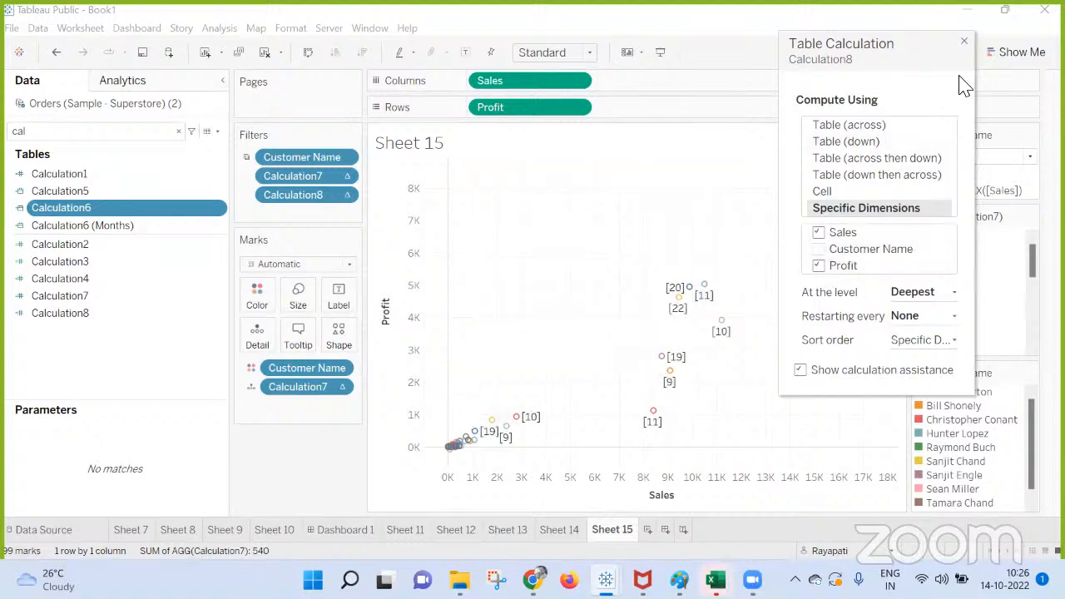
click(964, 41)
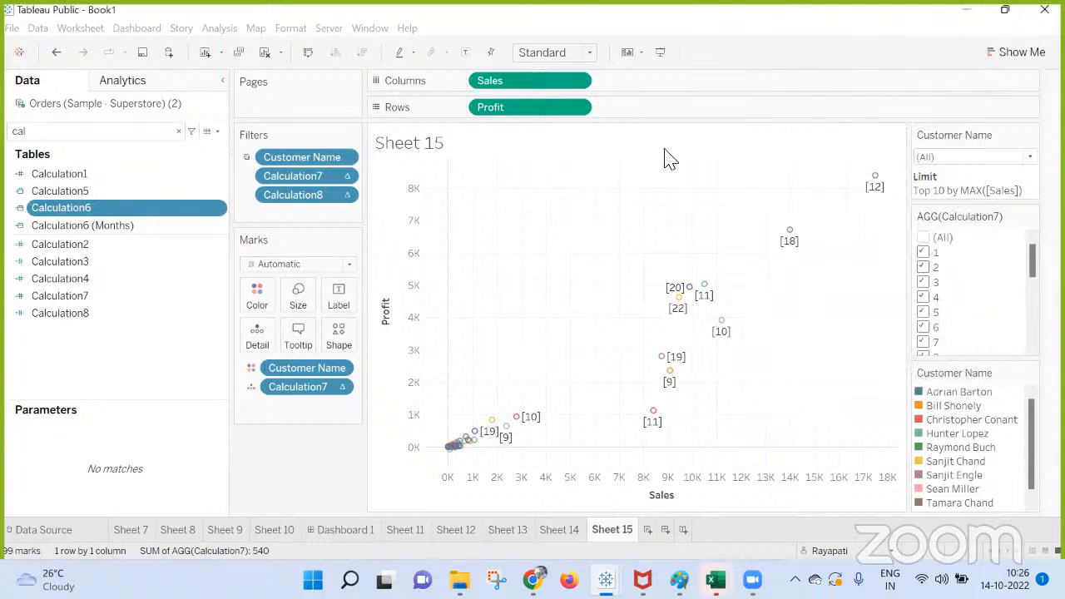
Restrict the Calculation8 filter to the values 1 through 10.
right_click(300, 200)
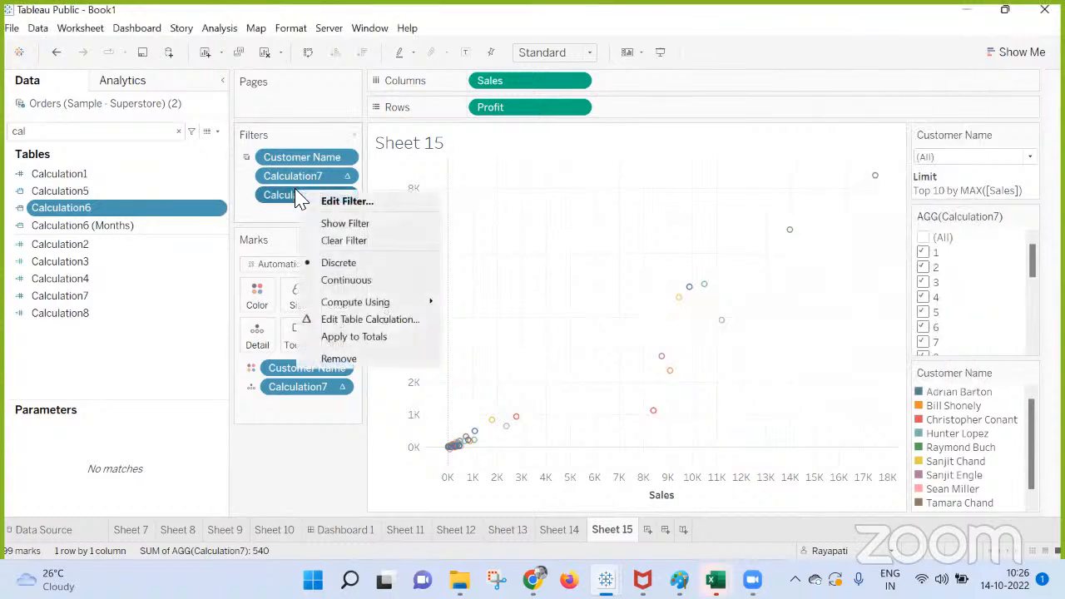
click(341, 202)
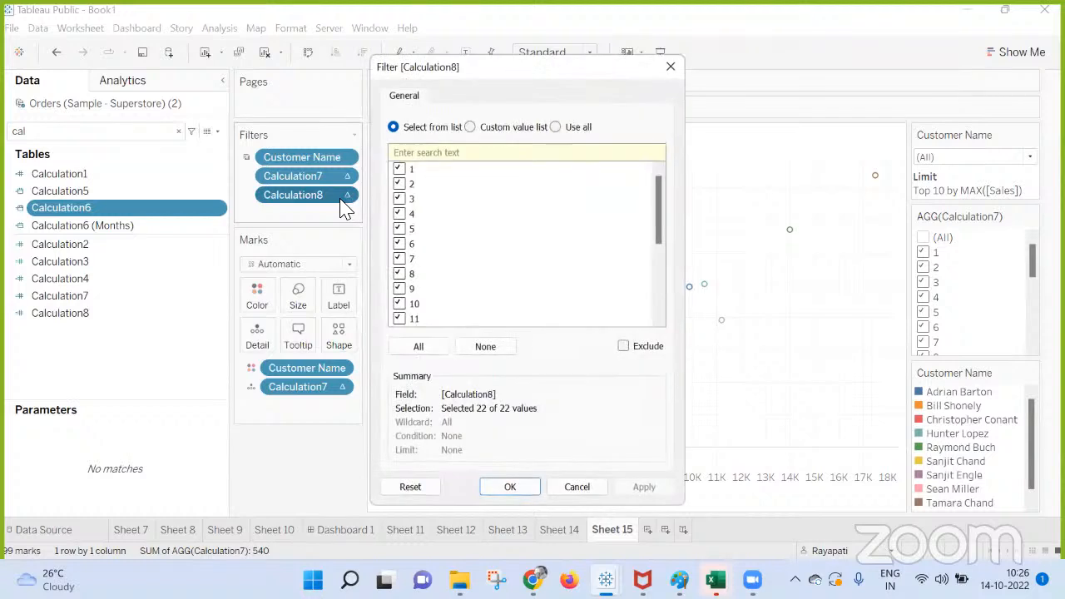
click(474, 348)
click(400, 168)
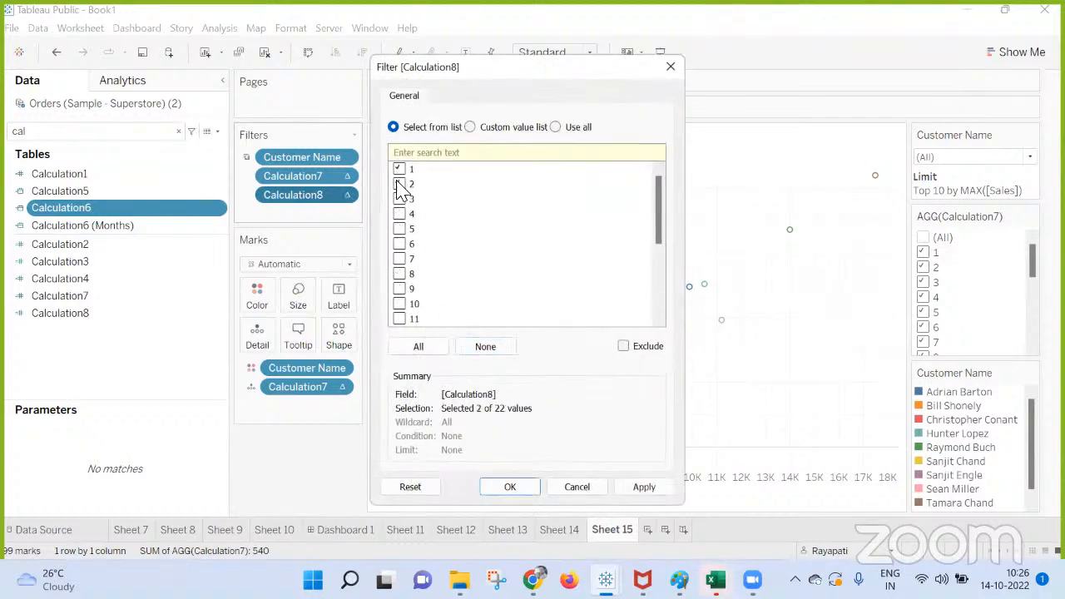
click(399, 184)
click(400, 198)
click(400, 214)
click(399, 229)
click(400, 244)
click(399, 259)
click(400, 274)
click(400, 289)
click(400, 304)
click(646, 489)
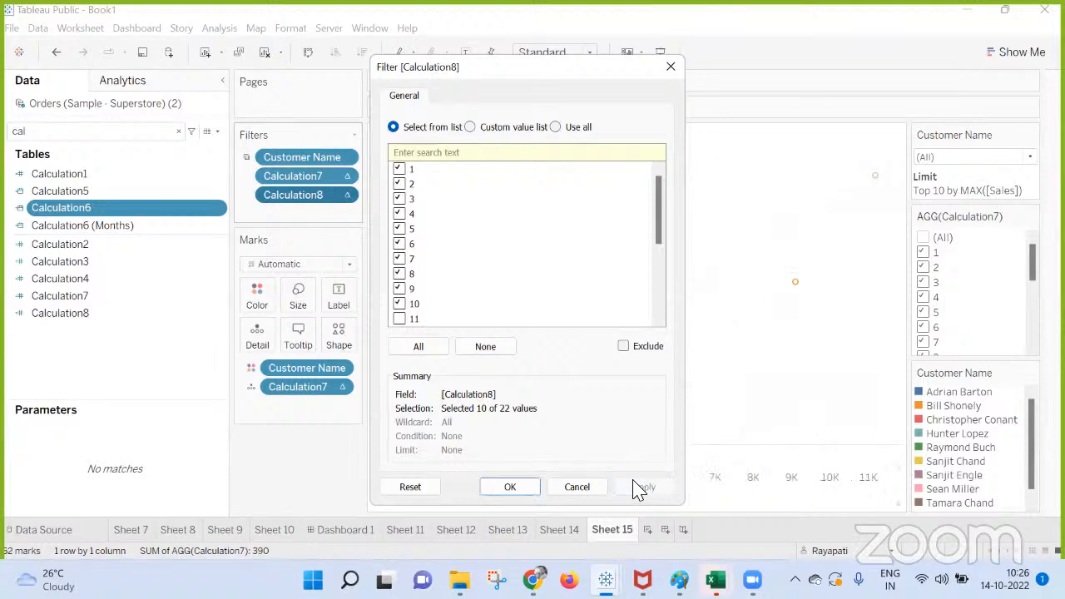
key(Return)
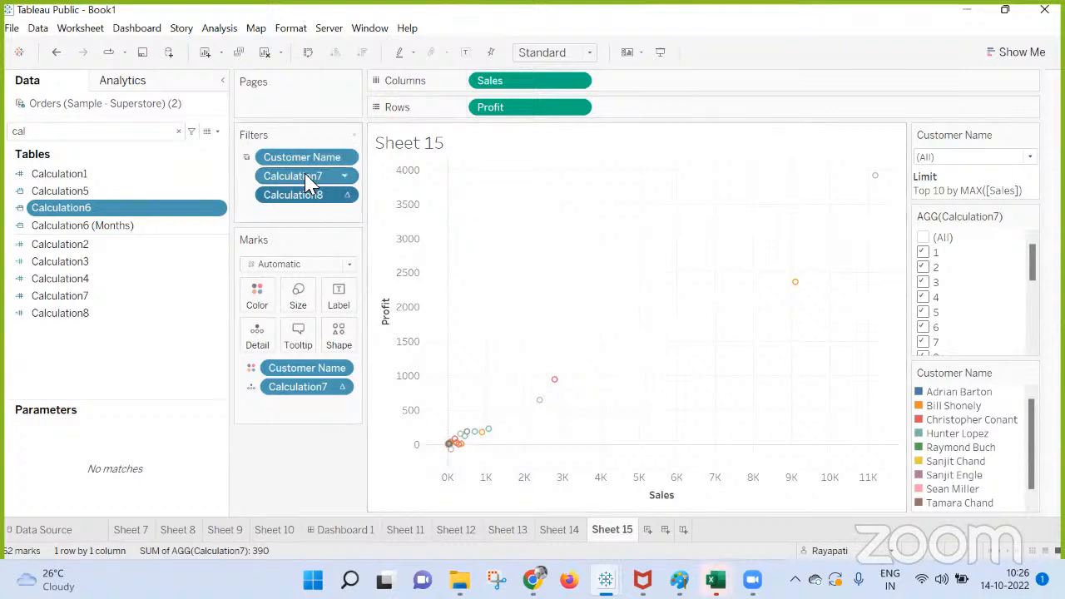
Remove Calculation7 from Sheet 15's filters and Customer Name from the marks' color.
drag(281, 176, 340, 447)
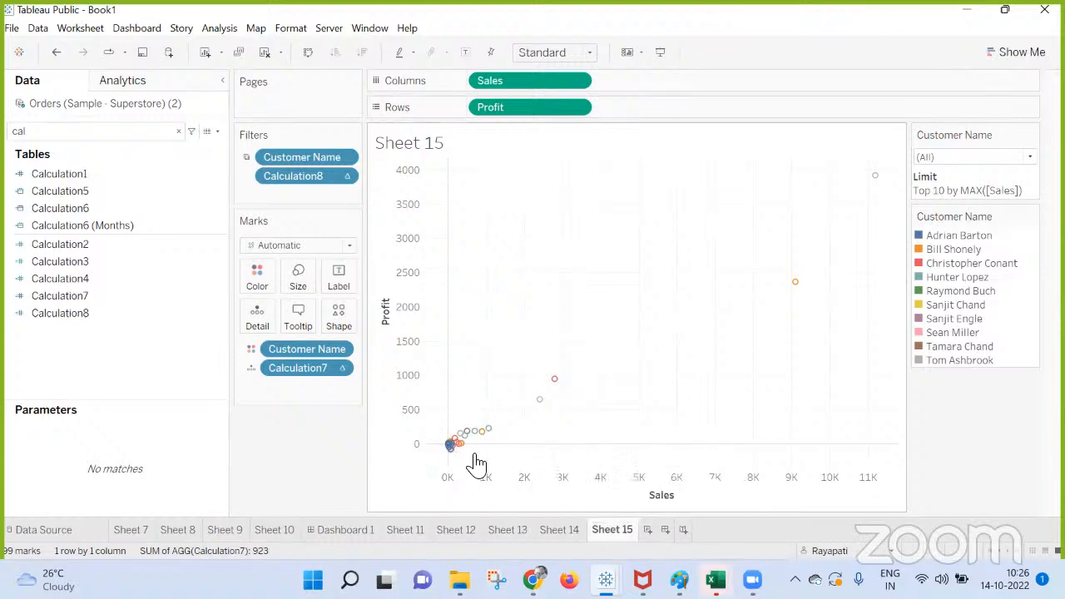
mouse_move(469, 439)
mouse_move(553, 383)
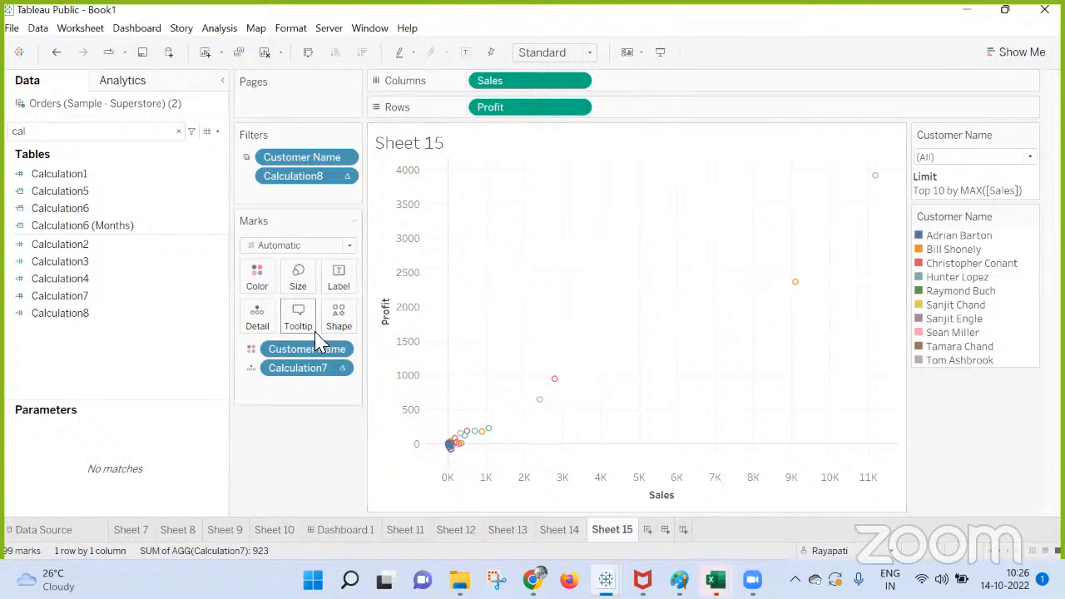
drag(315, 349, 280, 487)
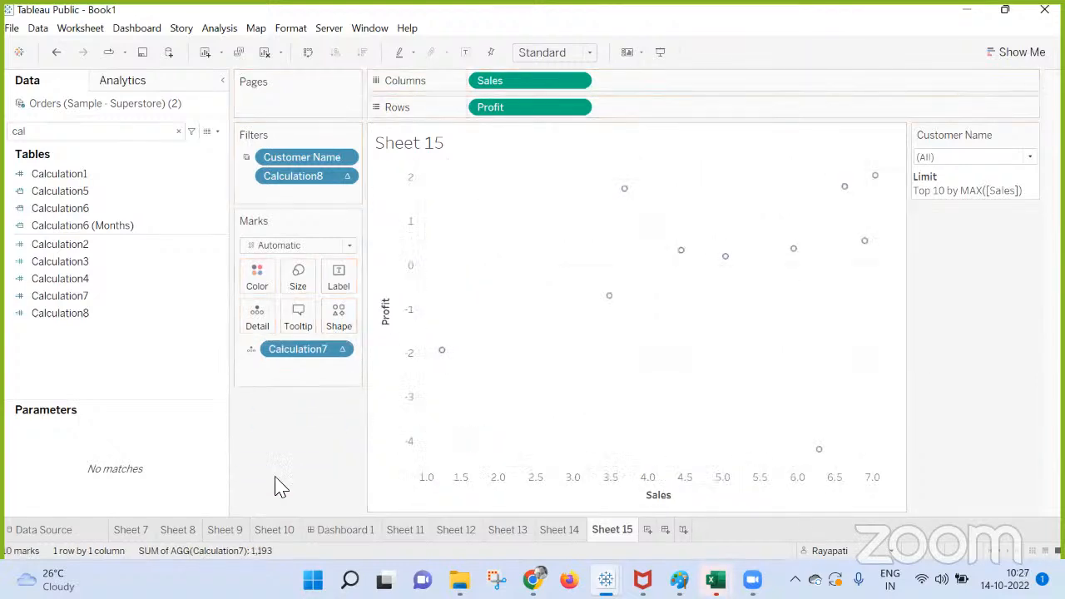
Examine the Sales and Profit values of individual scatter plot marks and compare them with the customer table on Sheet 14.
mouse_move(447, 360)
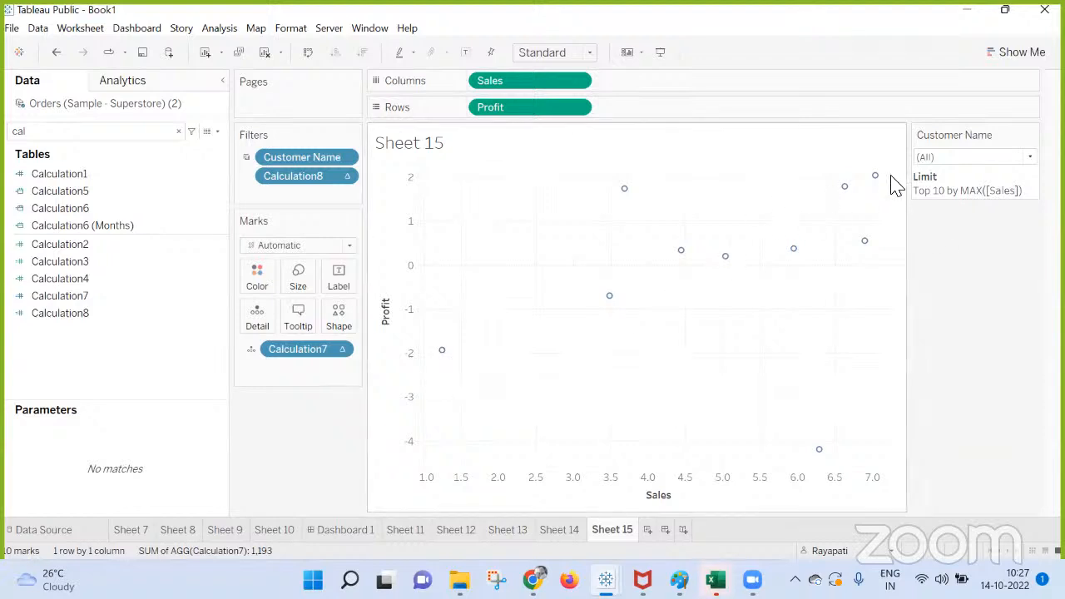
mouse_move(879, 181)
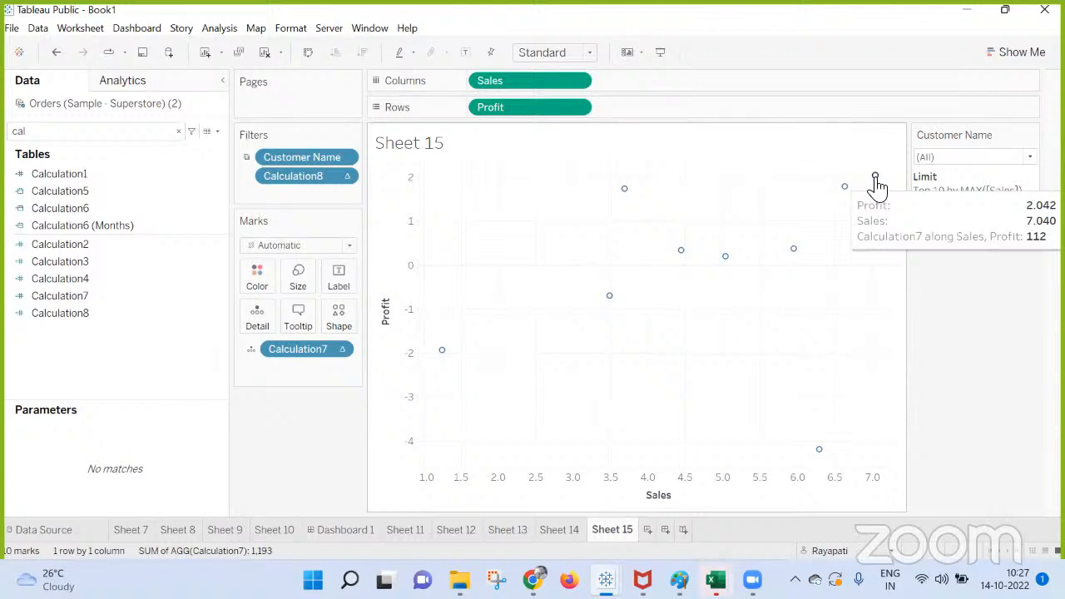
mouse_move(848, 194)
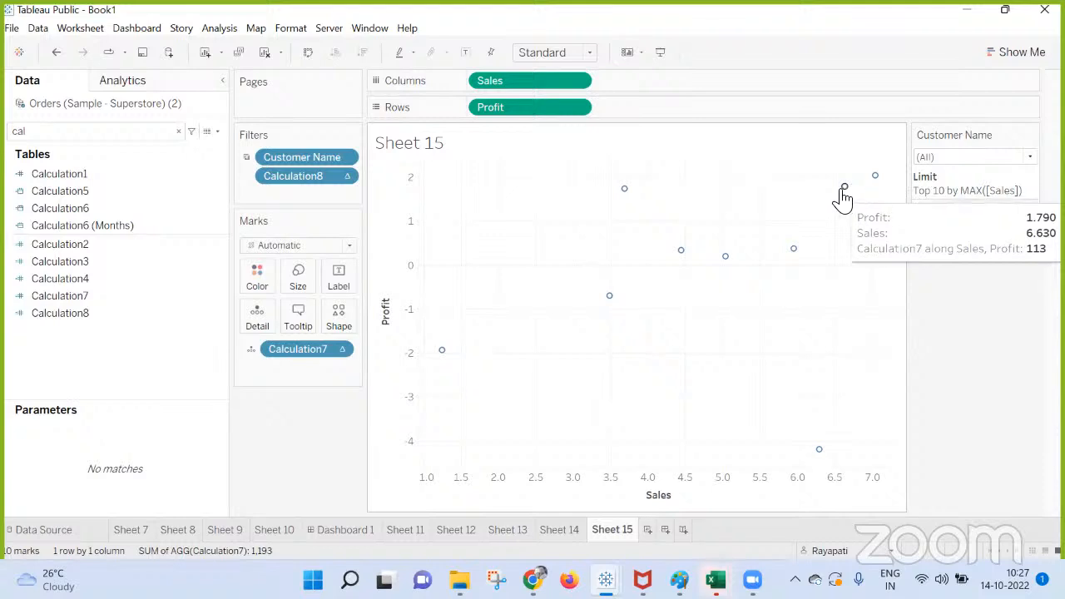
click(558, 531)
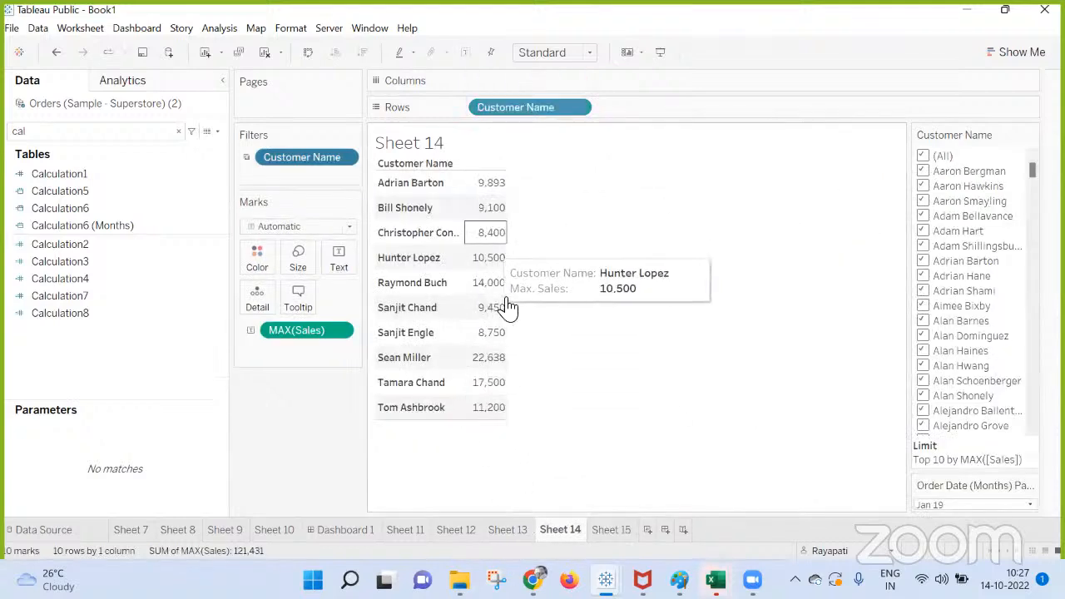
click(614, 531)
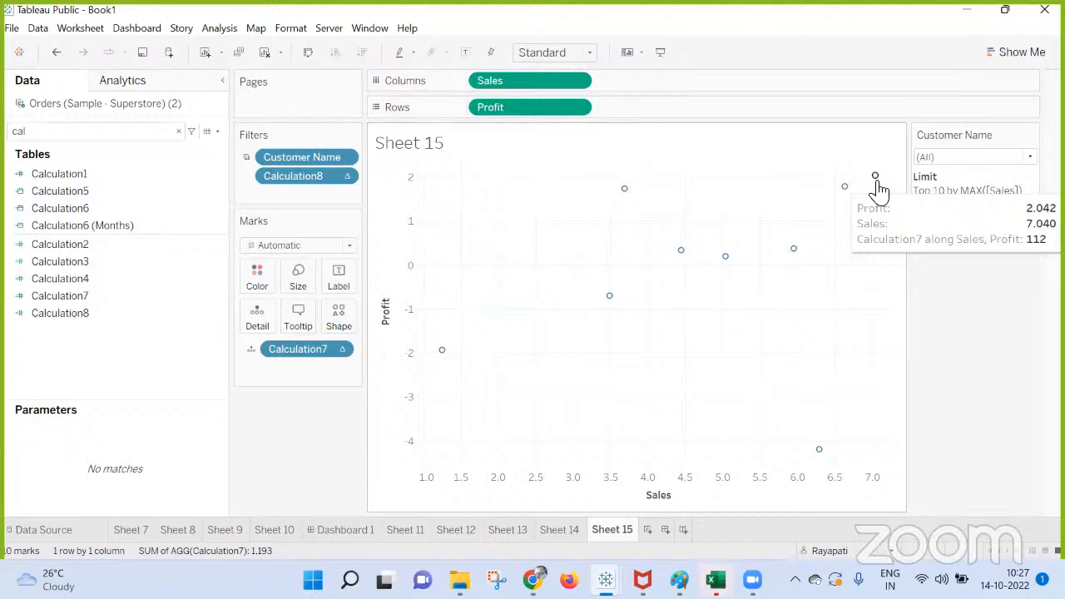
mouse_move(843, 195)
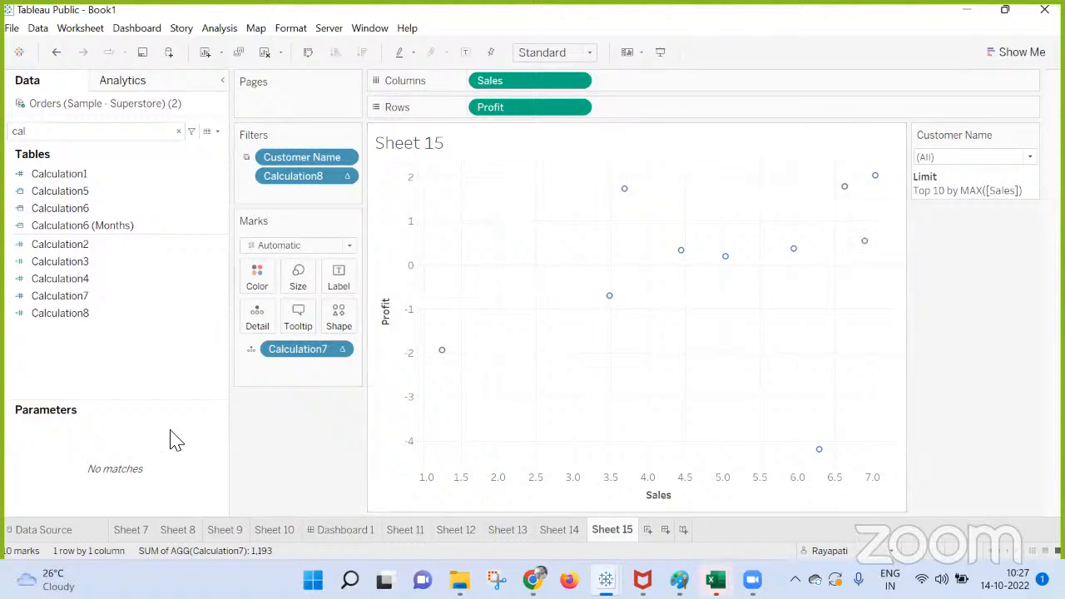
Remove Calculation7 from the marks, and review the value list of the Calculation8 filter without changing it.
drag(305, 351, 280, 457)
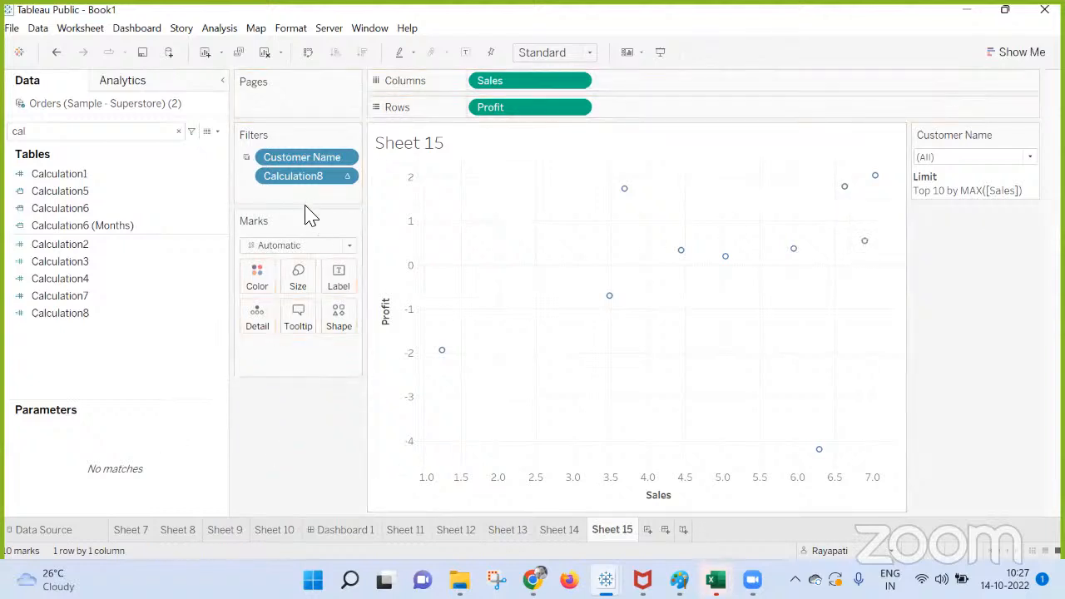
right_click(308, 178)
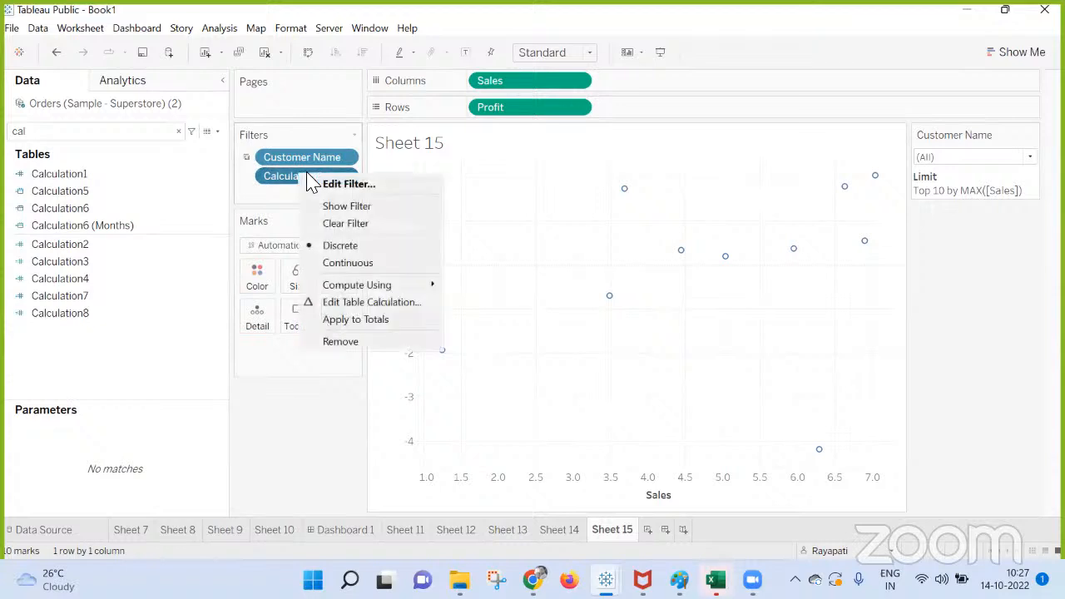
click(426, 186)
scroll(478, 265, down, 5)
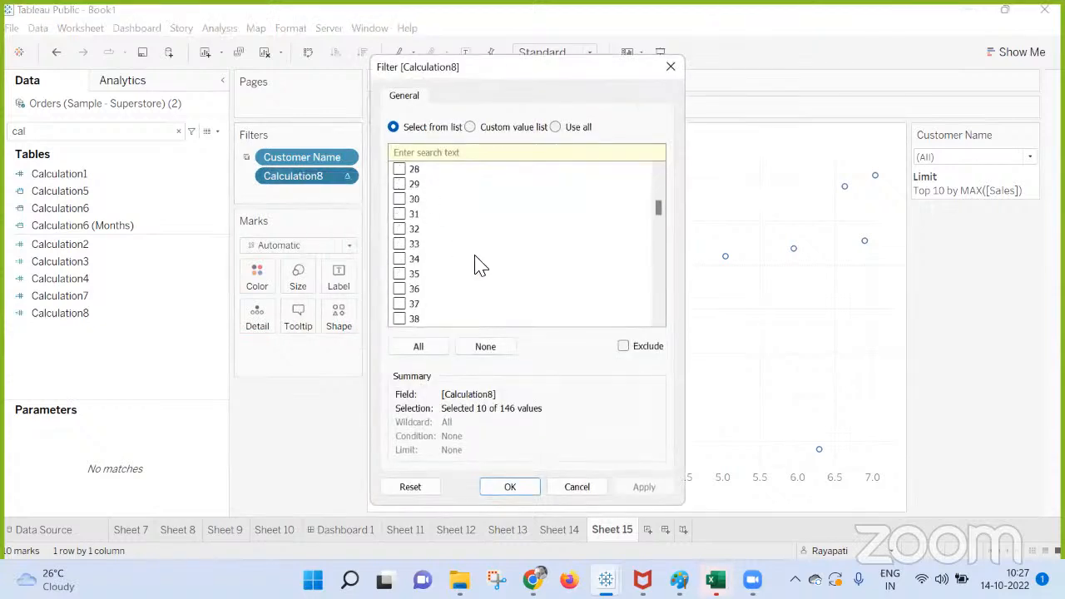
scroll(518, 233, up, 6)
click(577, 487)
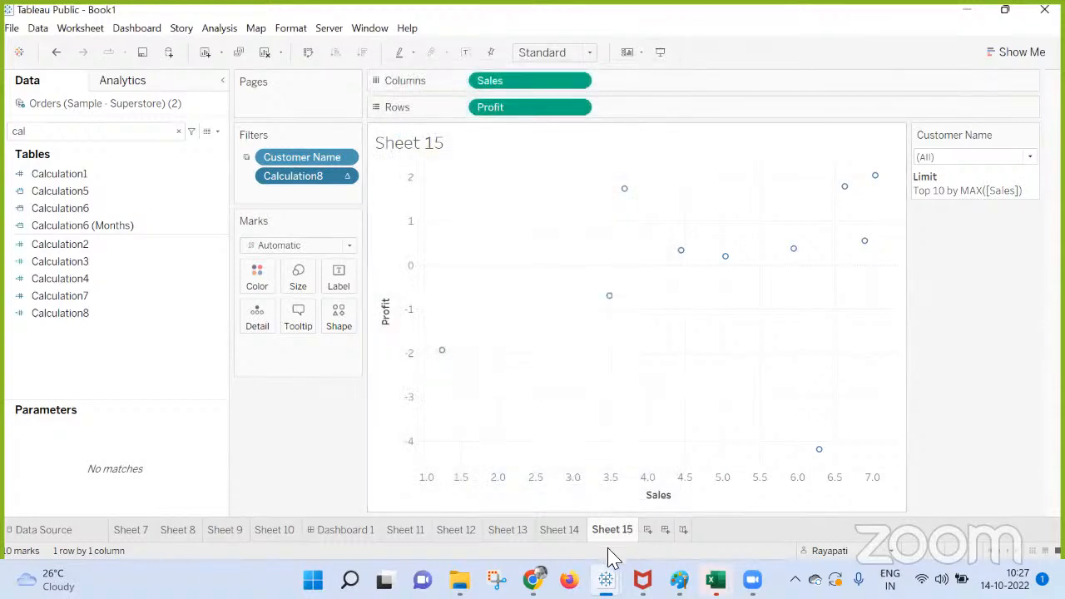
Duplicate Sheet 15.
right_click(604, 528)
click(644, 412)
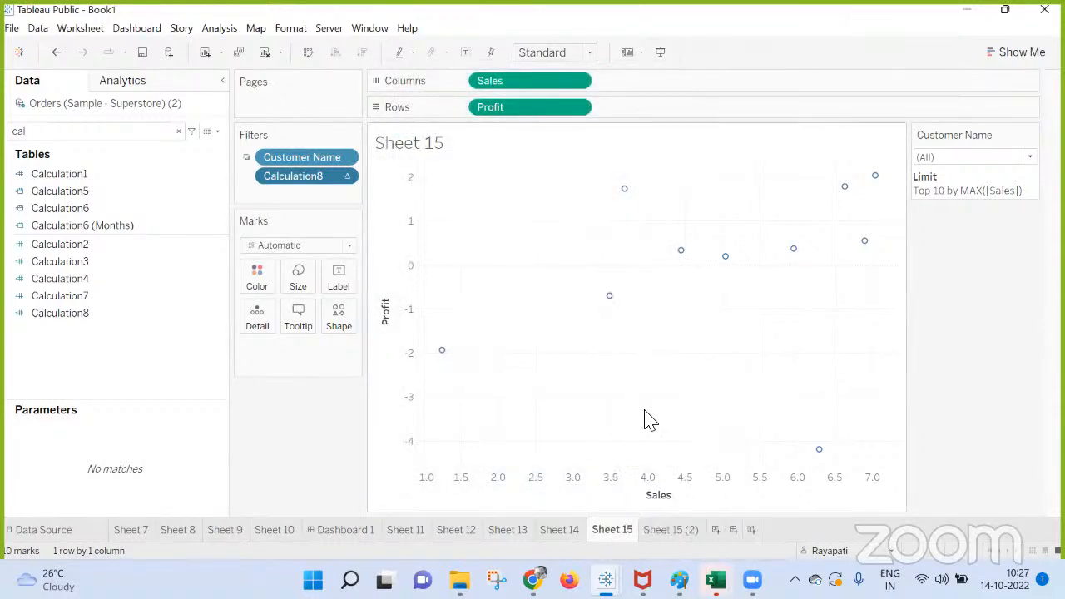
Compare the discrete Sales and Profit view on Sheet 15 (2) with the continuous scatter plot on Sheet 15.
click(664, 533)
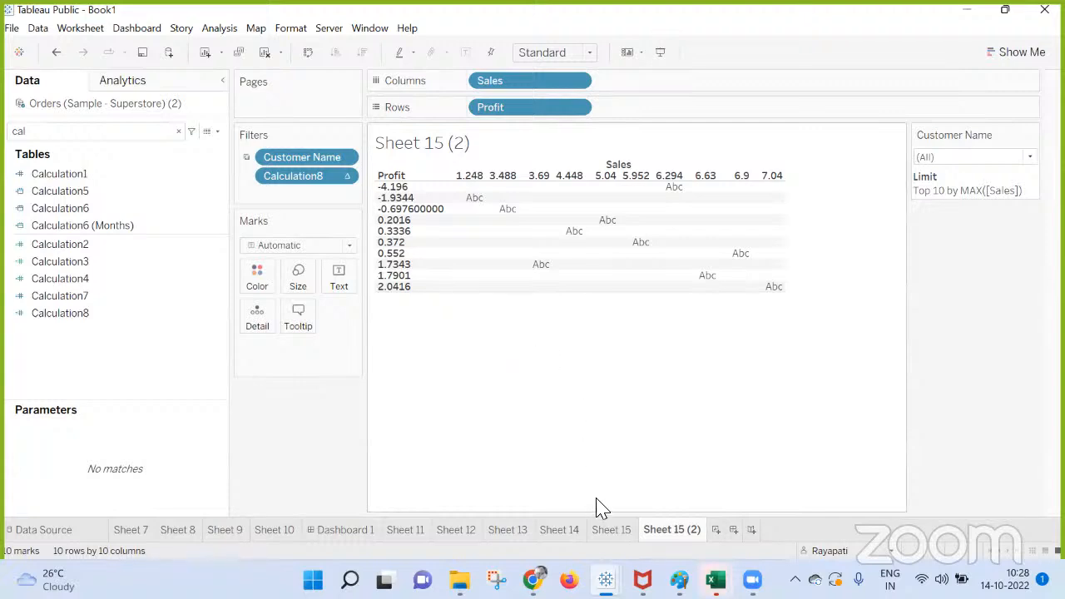
click(616, 530)
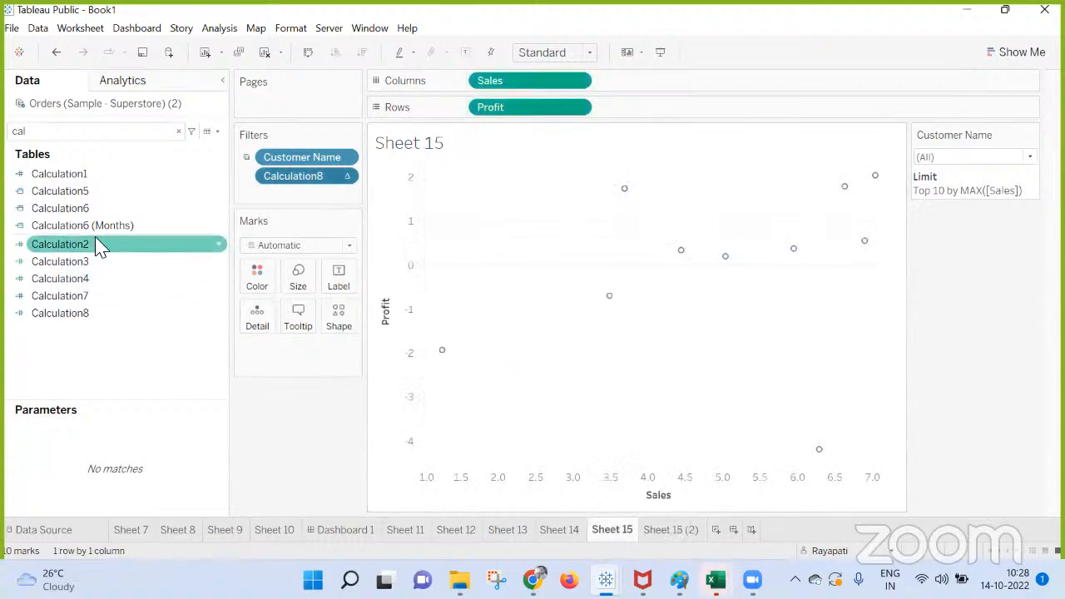
Search the data fields for "max" instead of "cal", and clear the search to list all fields again.
click(178, 131)
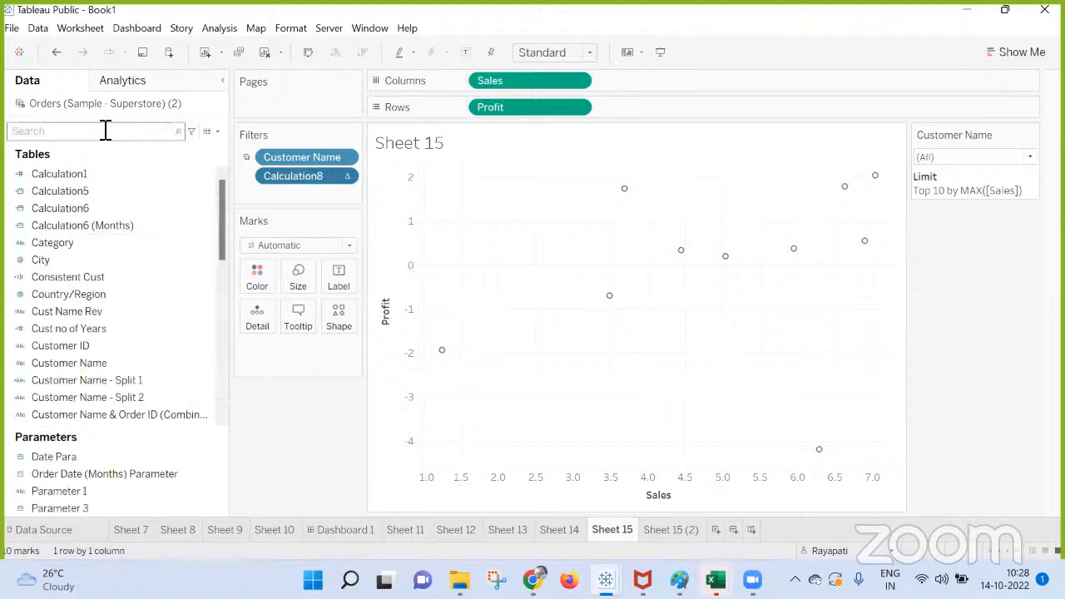
click(106, 131)
text(max)
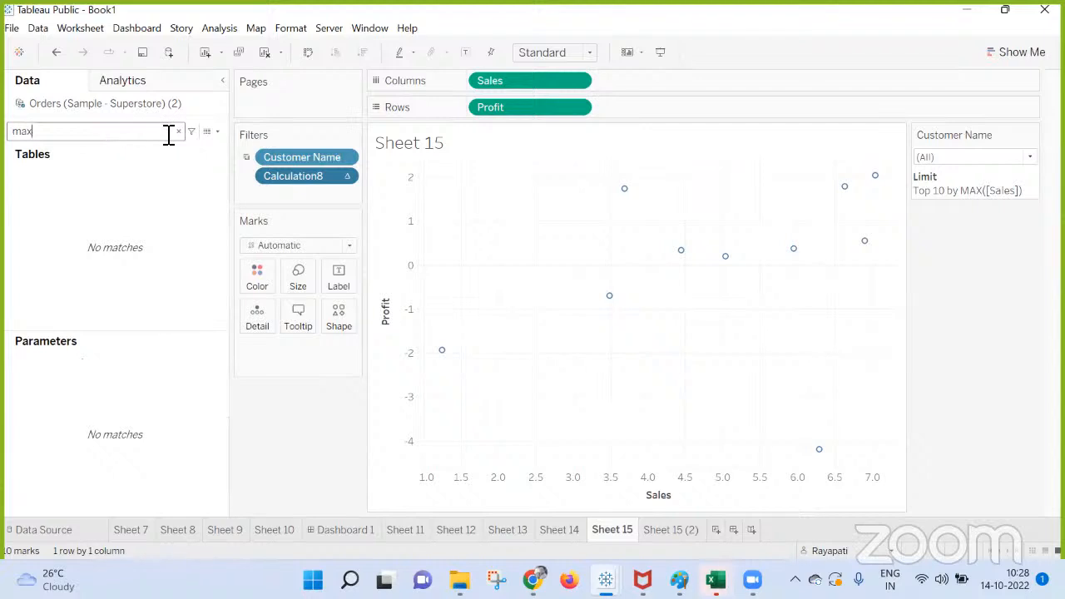
click(178, 132)
Start a filter on Maximum Sales and review its Range of values, At least, At most and Special options without applying it.
scroll(97, 287, down, 1)
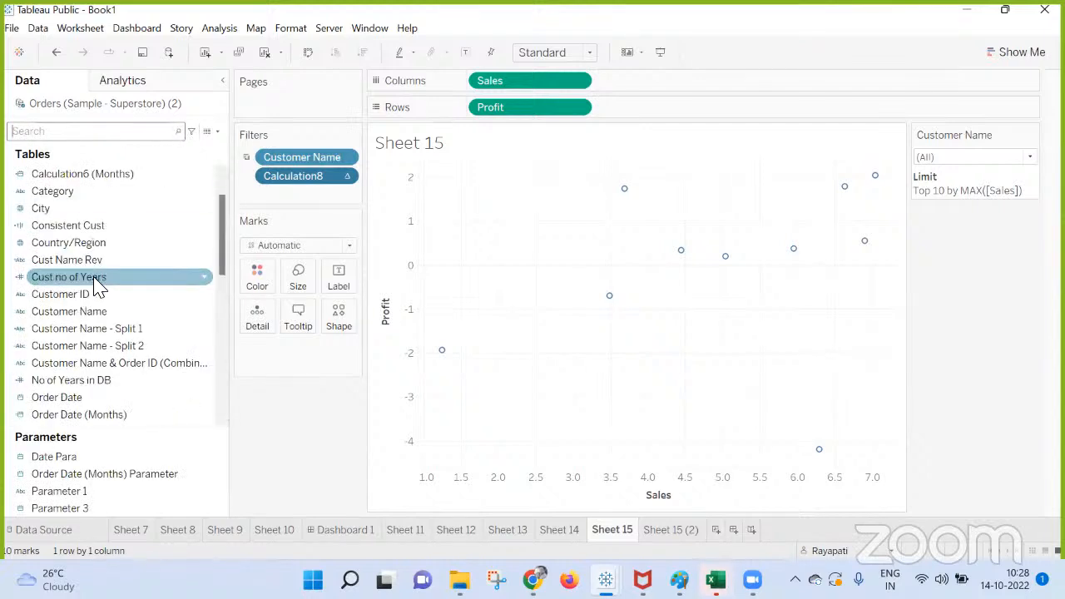
scroll(97, 287, down, 8)
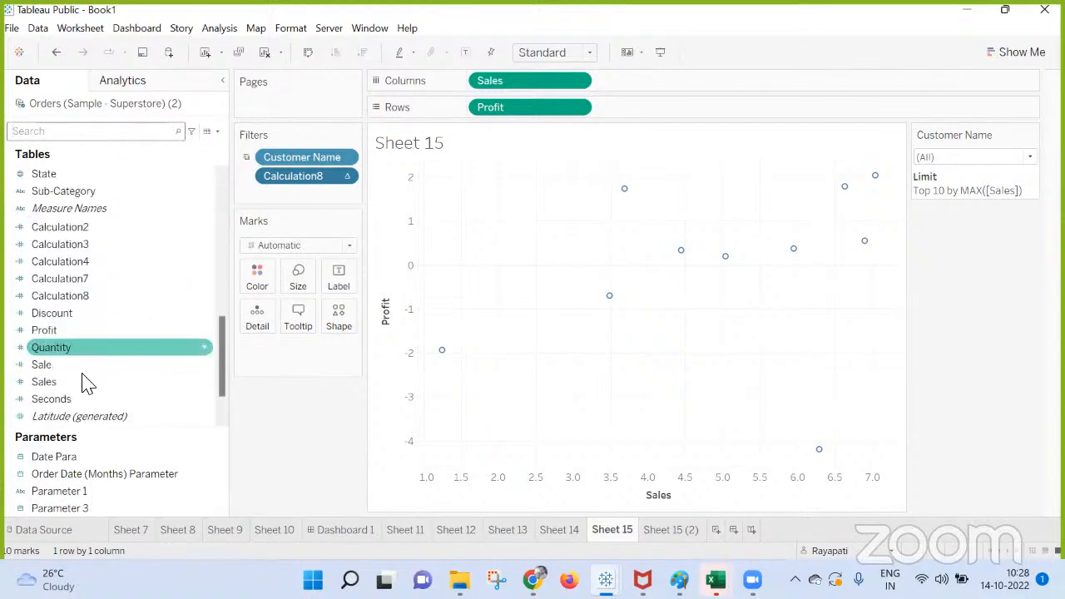
drag(83, 383, 278, 209)
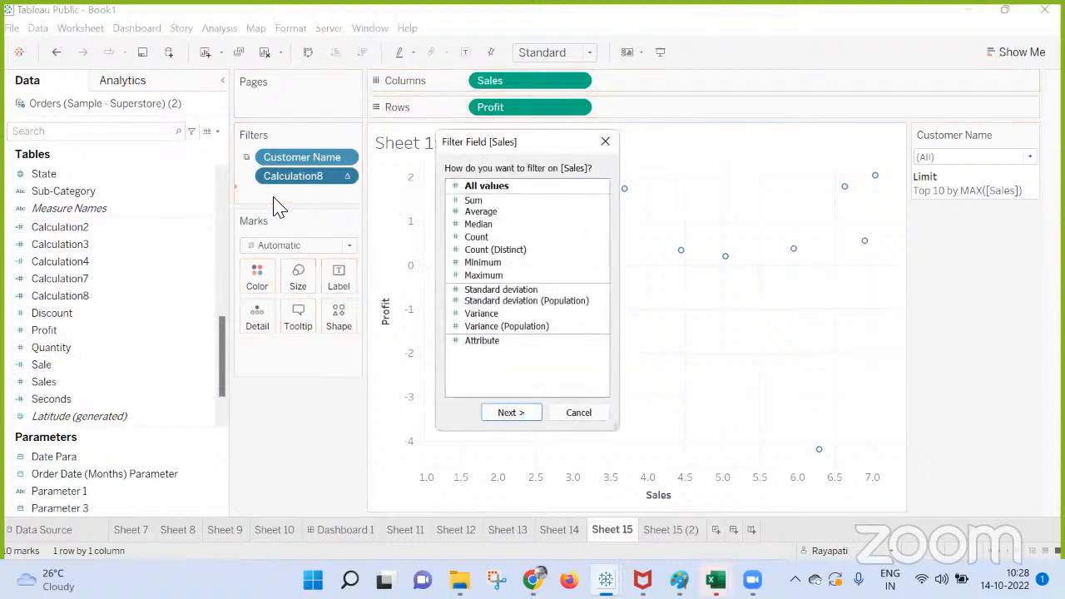
click(482, 276)
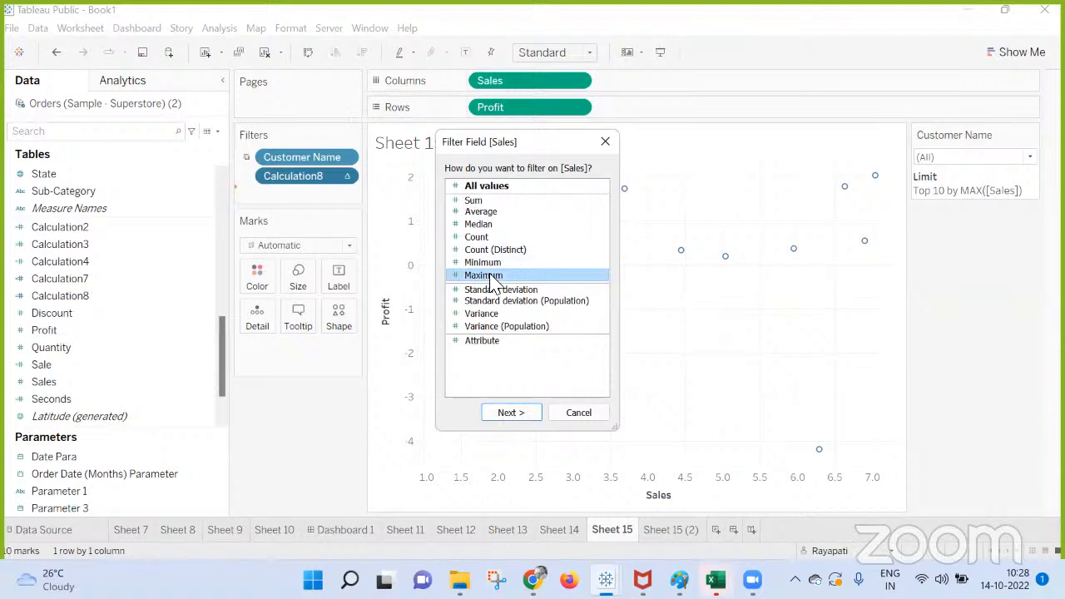
double_click(487, 278)
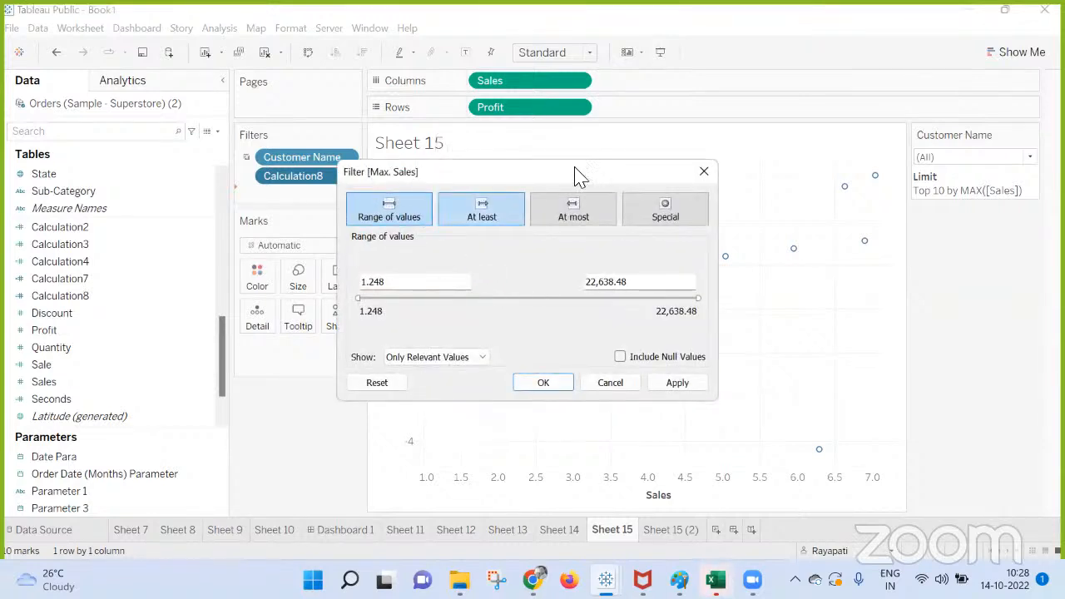
click(460, 221)
click(573, 215)
click(679, 218)
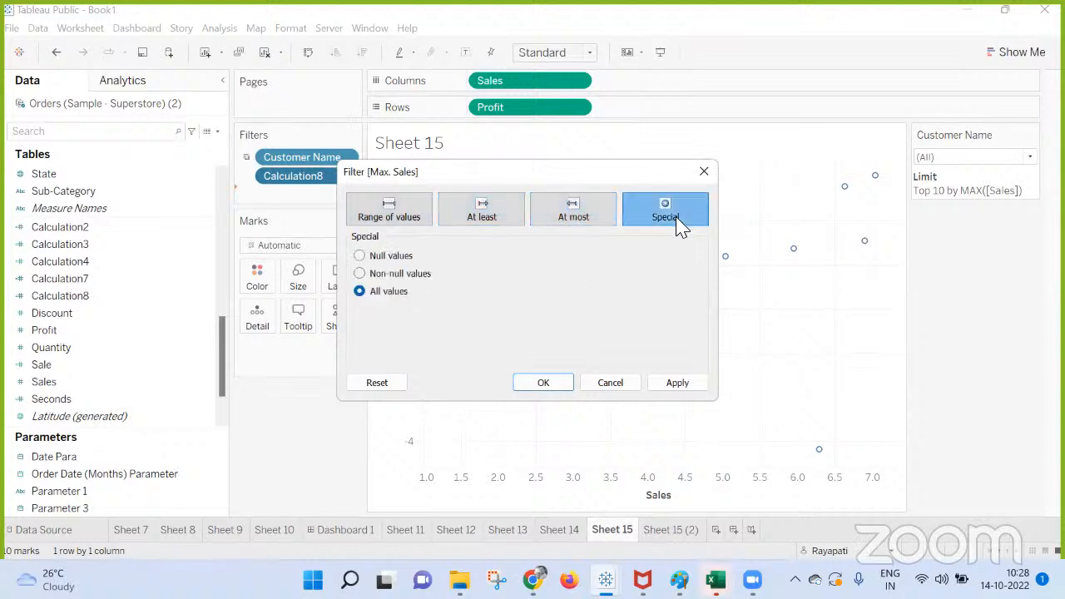
click(566, 218)
click(501, 216)
click(383, 213)
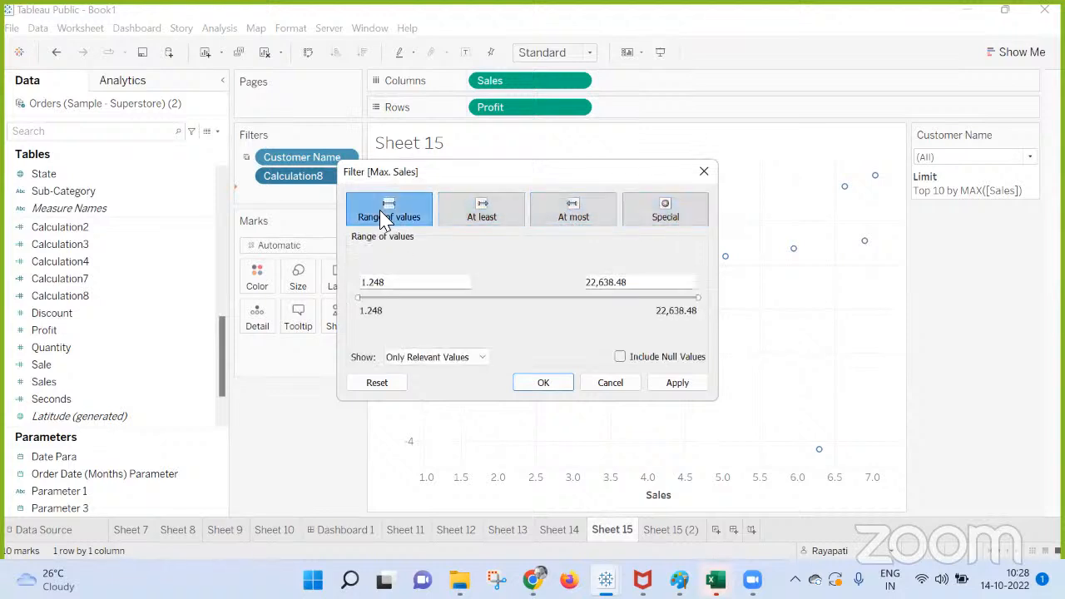
click(705, 171)
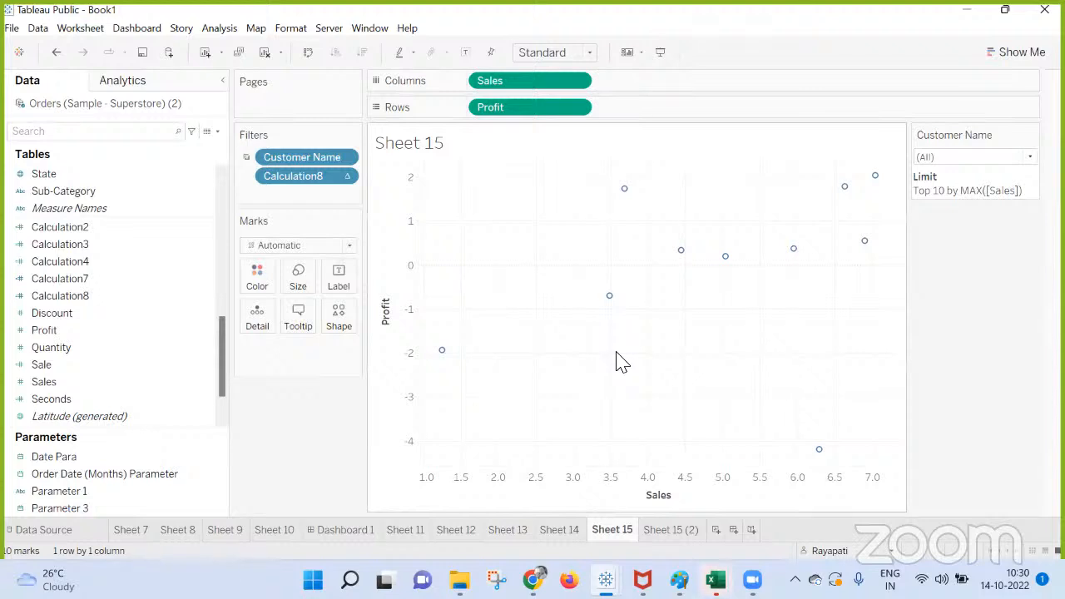
Set up a new Date parameter that takes Calculation5 as its value when the workbook opens, and discard it.
click(217, 132)
click(154, 161)
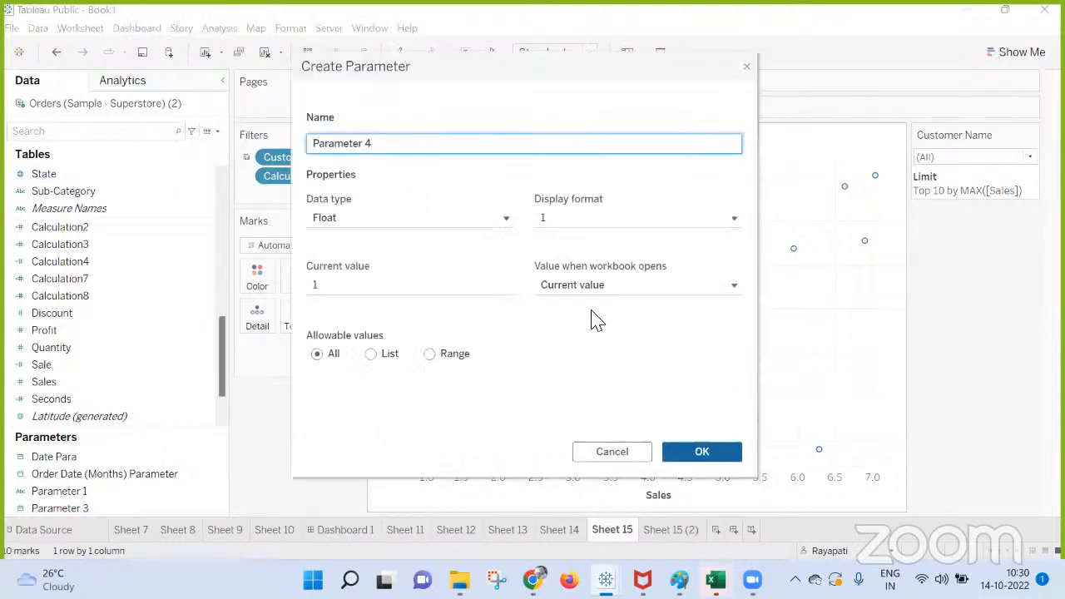
click(341, 221)
click(343, 307)
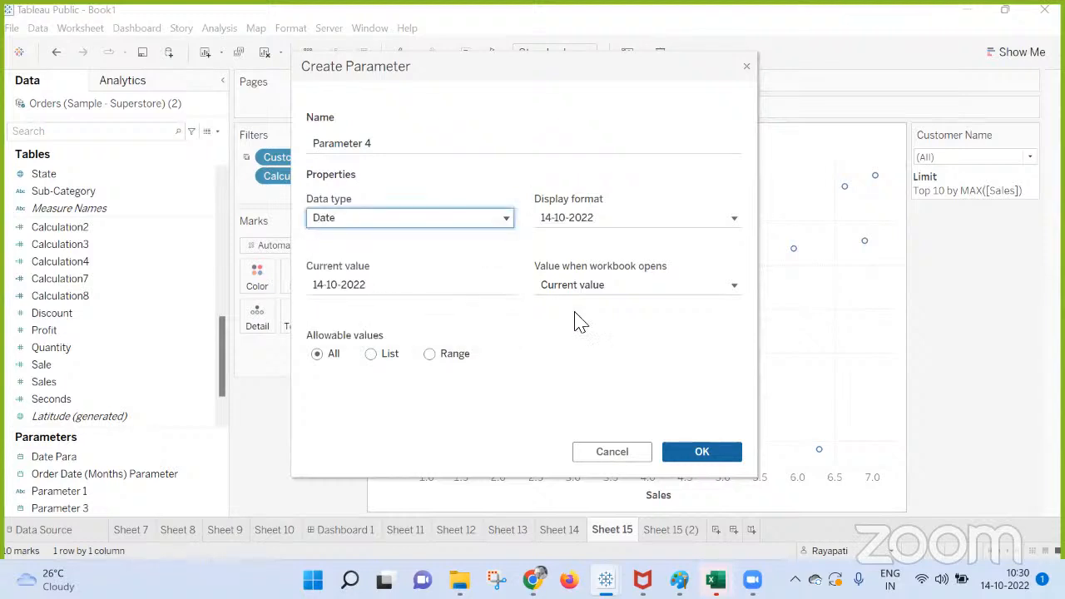
click(616, 286)
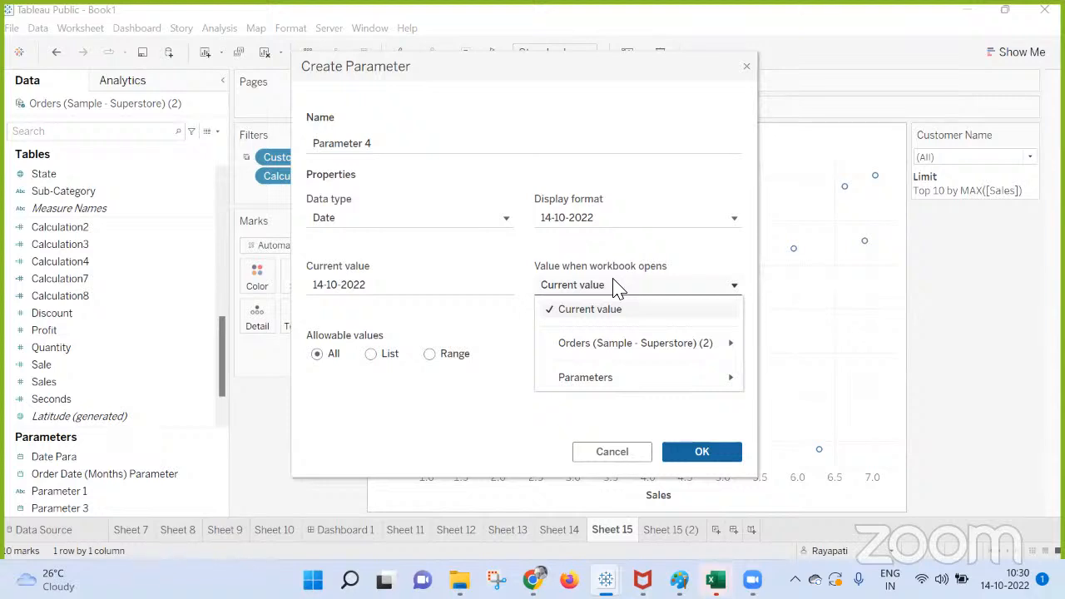
mouse_move(647, 345)
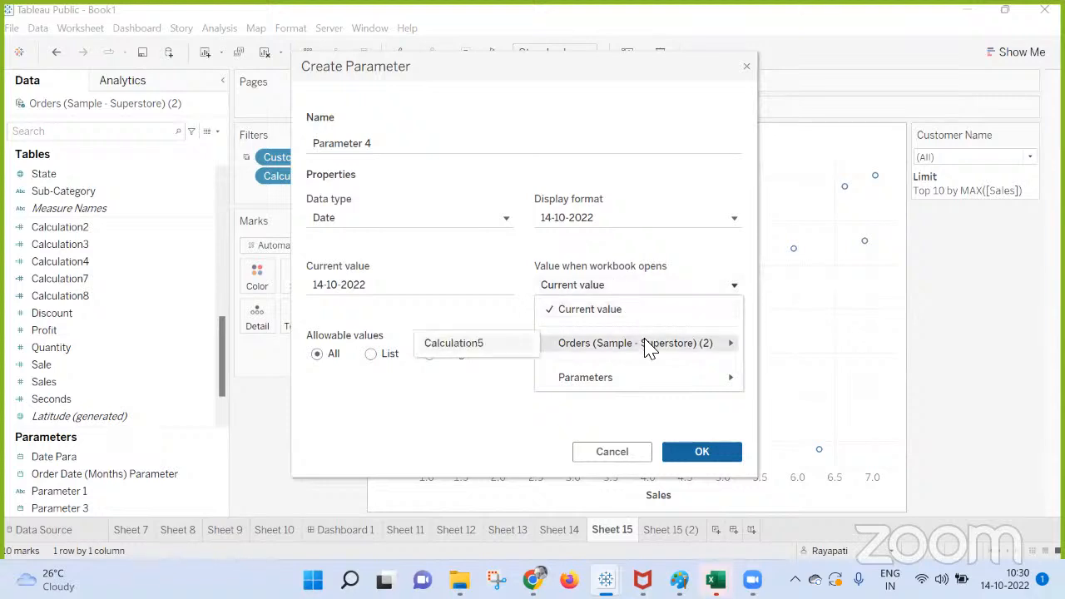
click(458, 344)
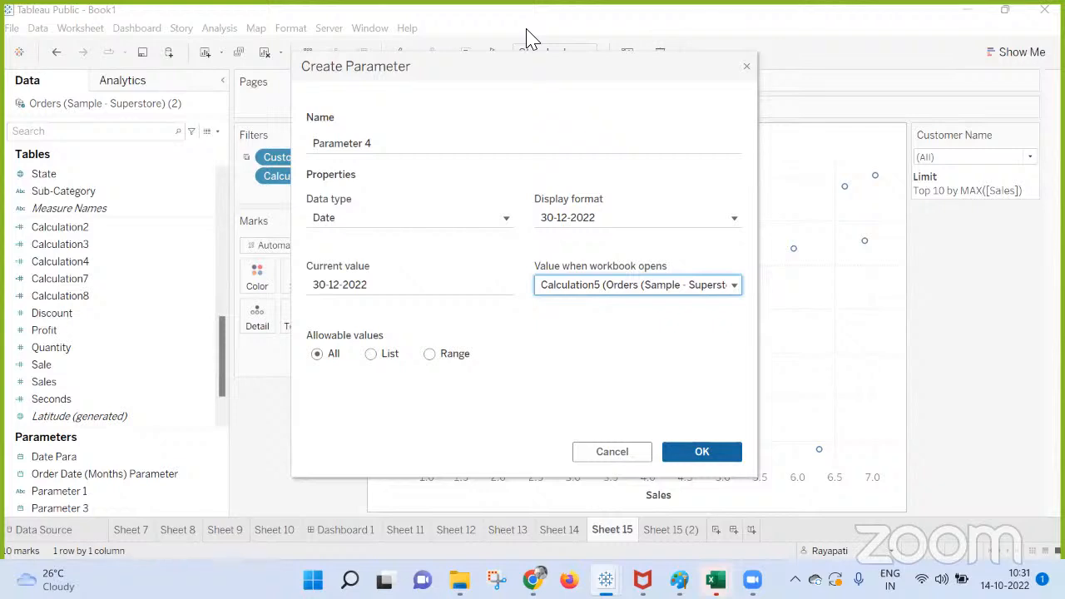
click(747, 70)
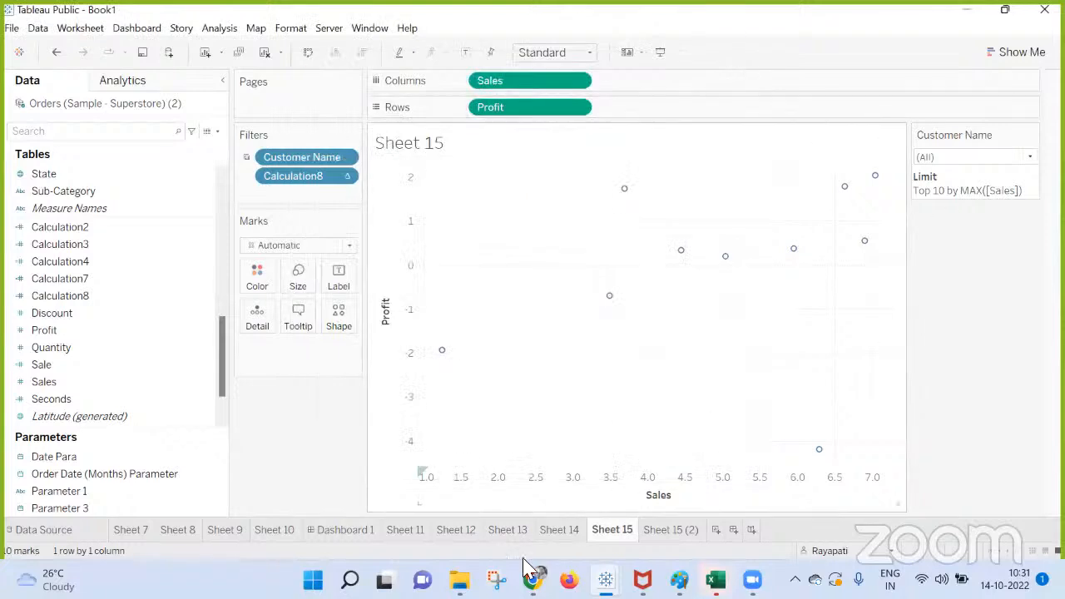
Switch to the Google Meet call in Chrome and end it for everyone.
mouse_move(533, 580)
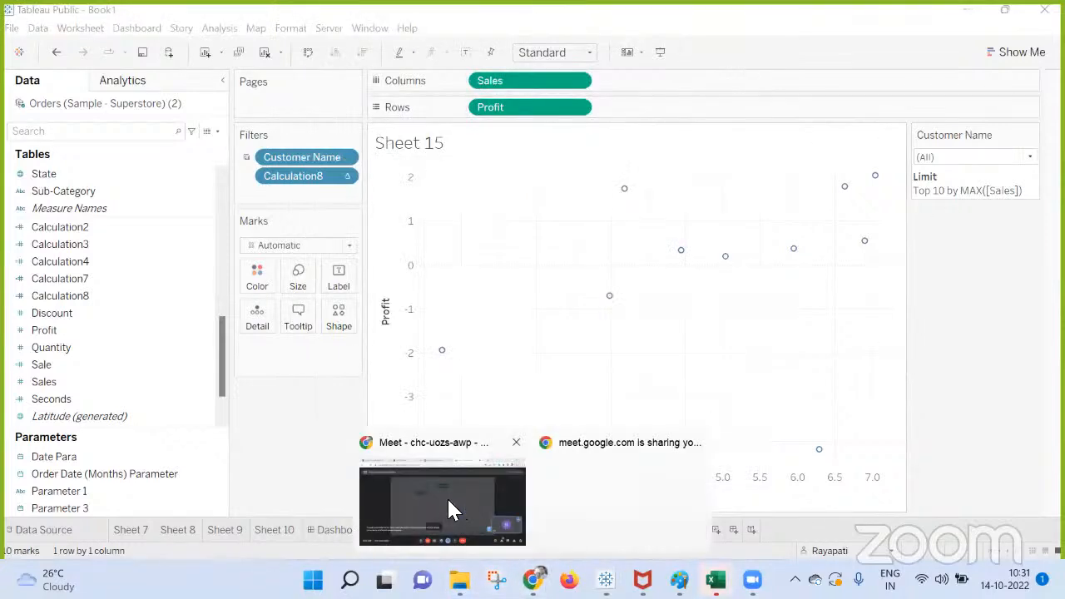
click(449, 502)
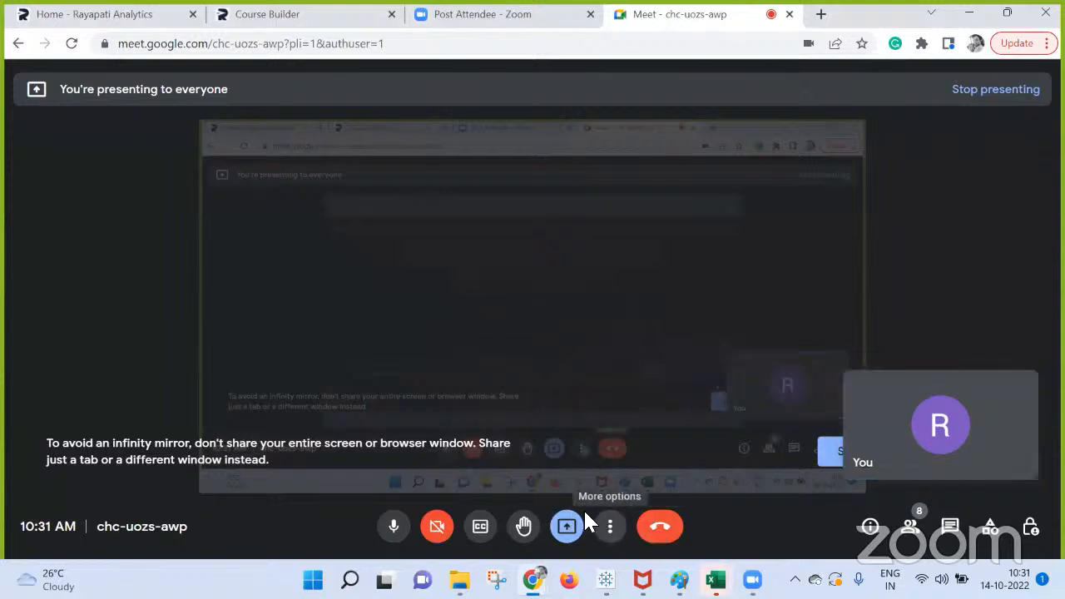
click(671, 537)
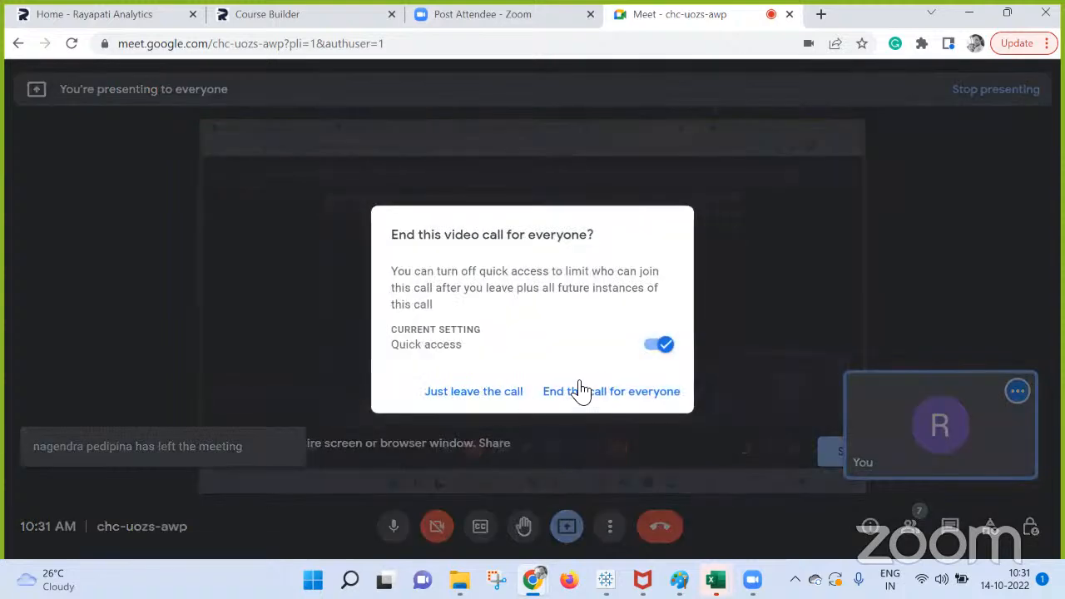
click(612, 398)
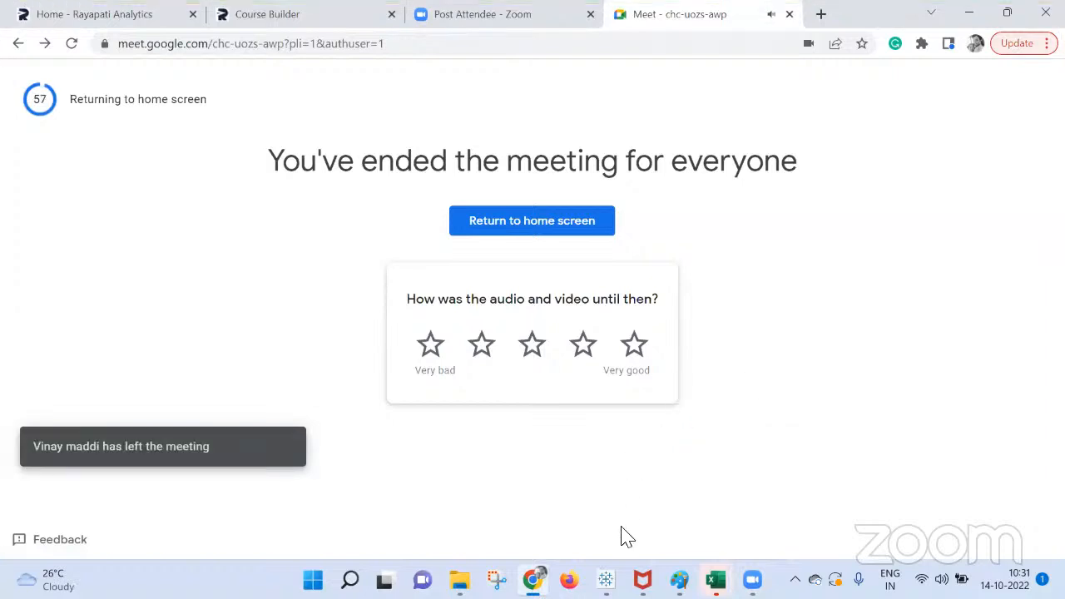
Switch back to Tableau Public and show Sheet 9 with the live doubts session details.
mouse_move(606, 581)
click(475, 501)
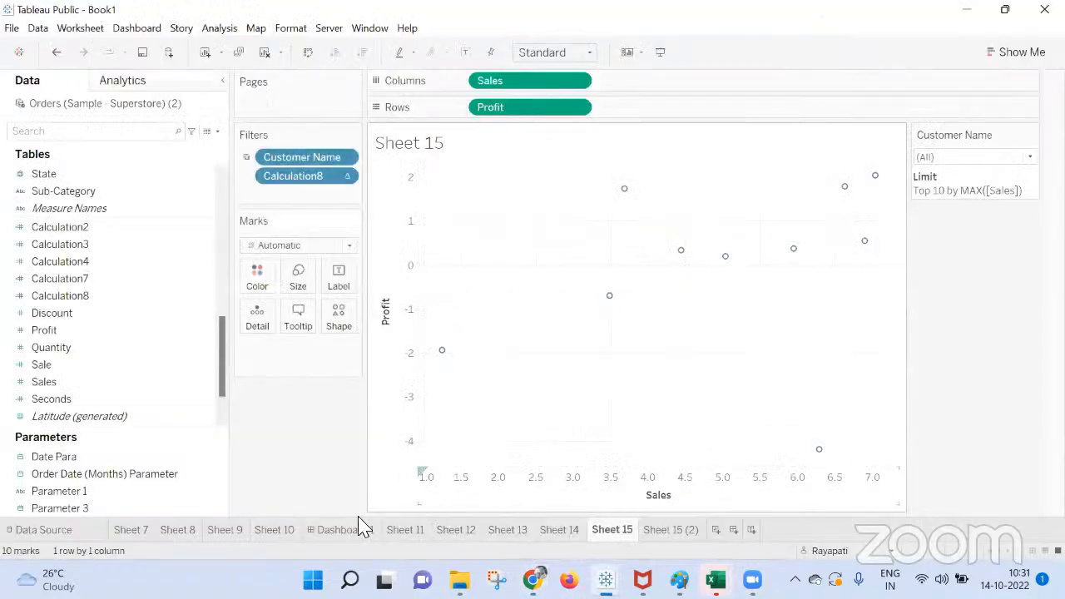
click(233, 532)
mouse_move(235, 542)
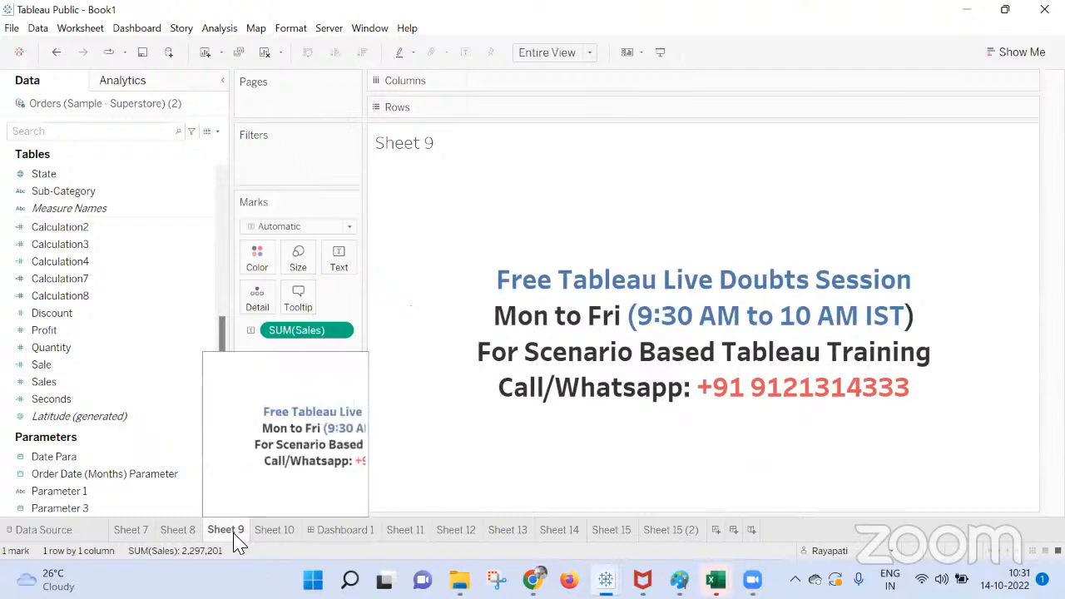